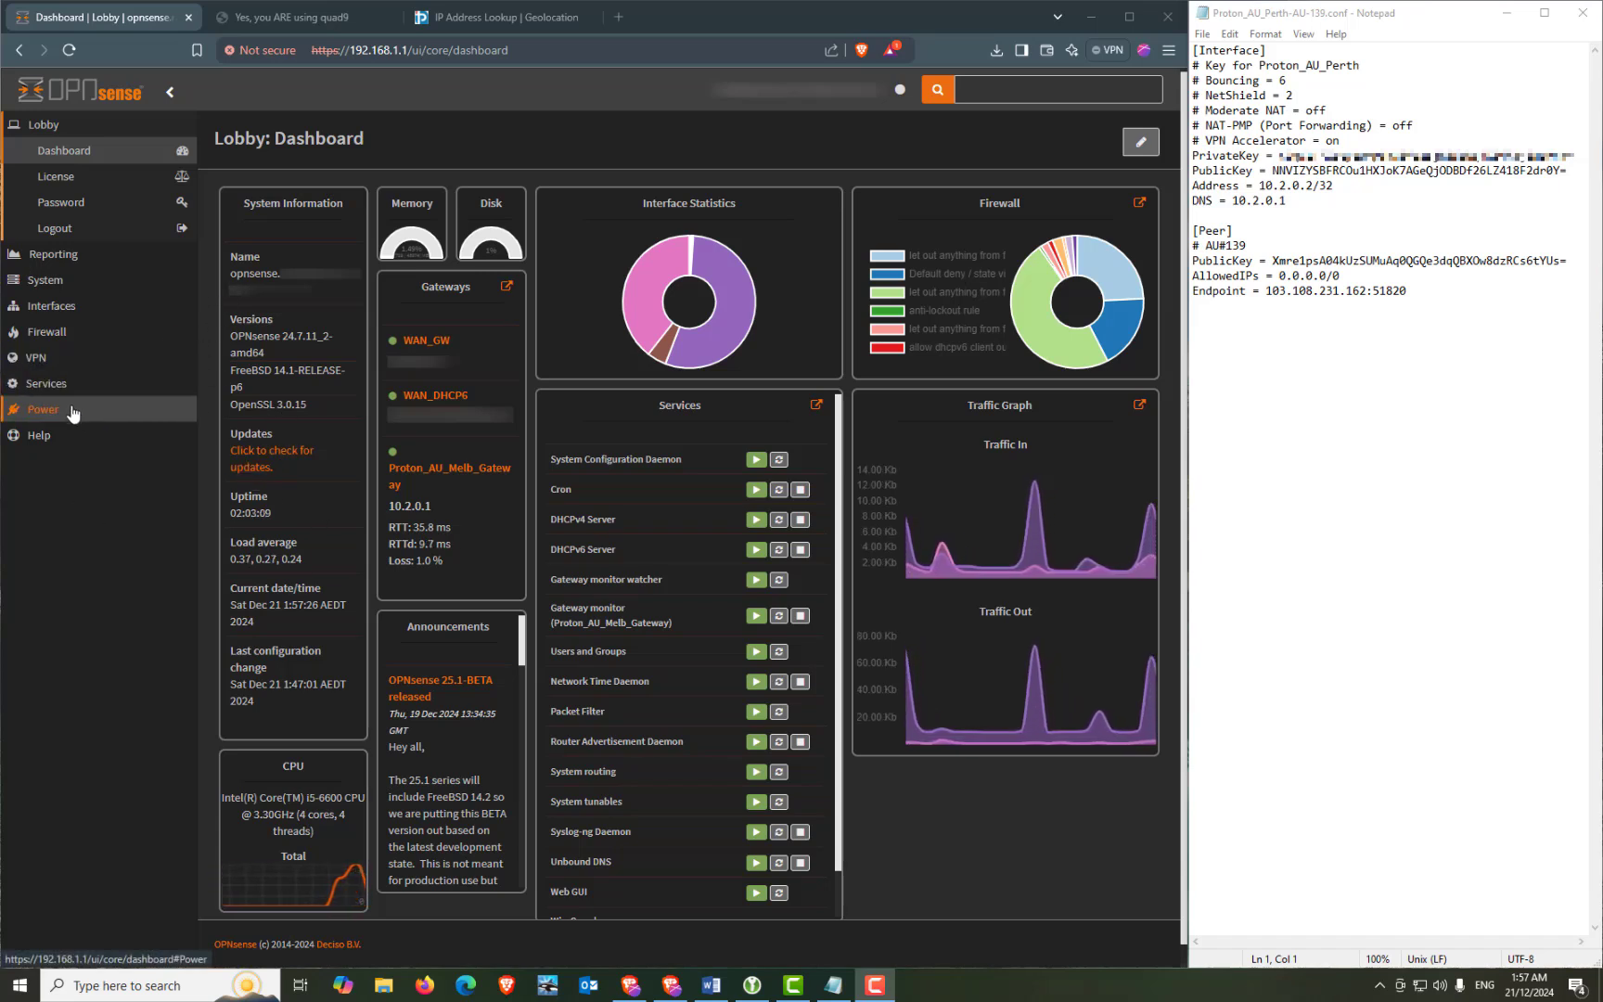
# Step: Add a new WireGuard instance named Proton_AU_Perth_Instance
pyautogui.click(49, 364)
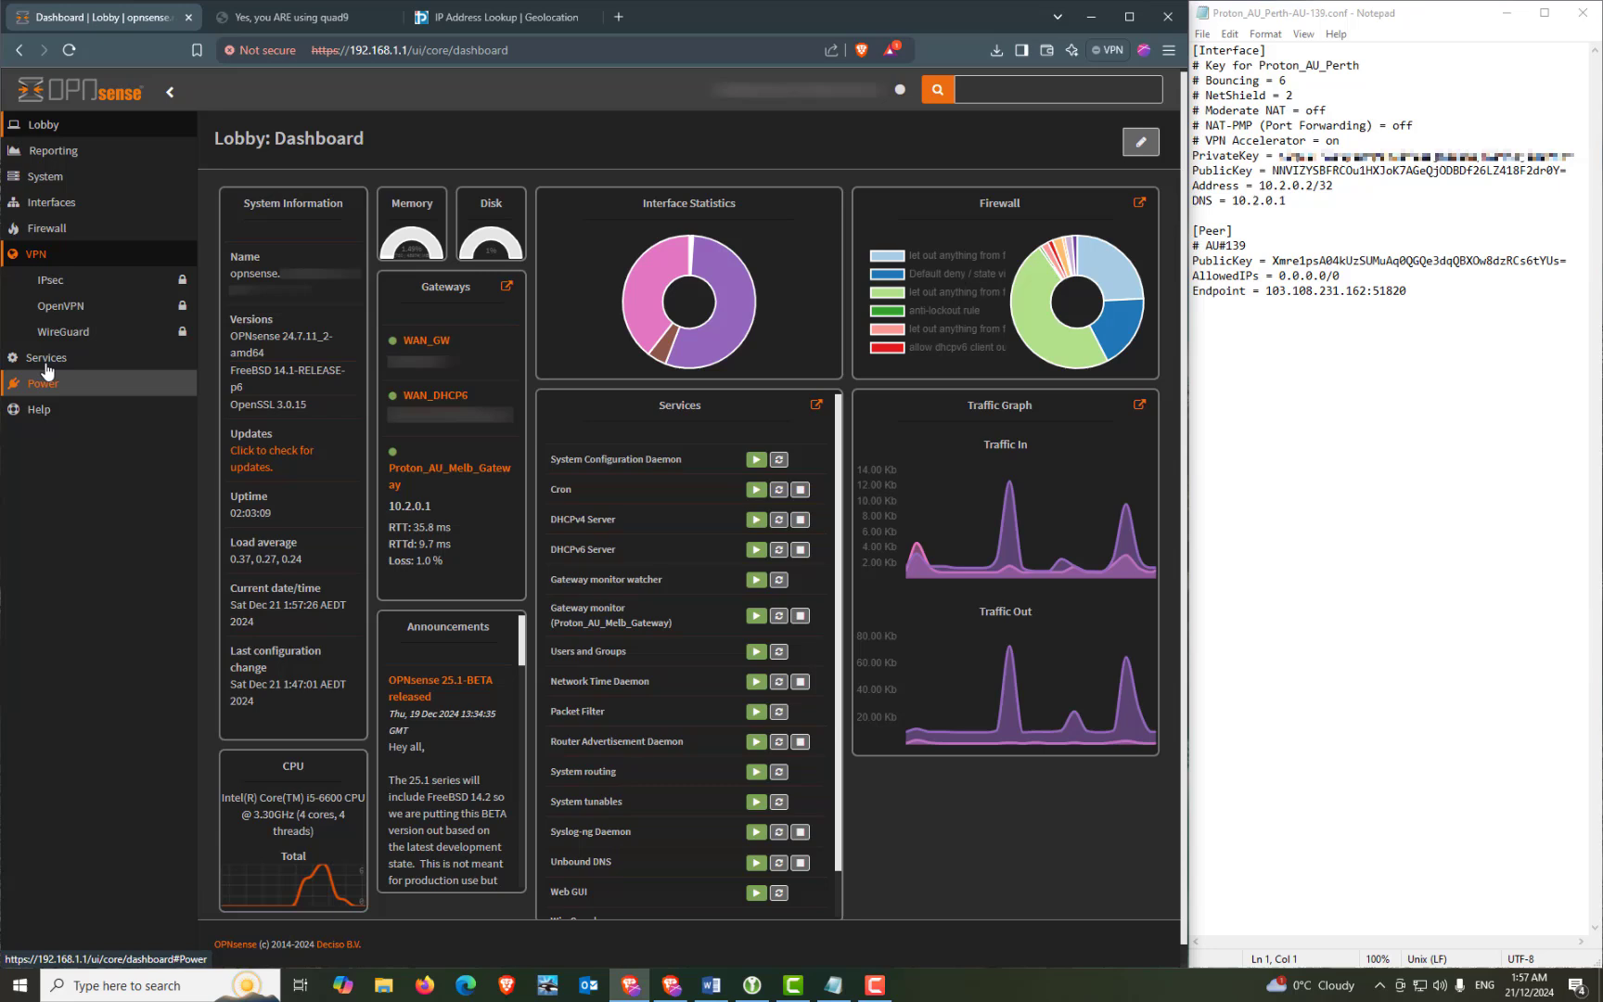
pyautogui.click(63, 331)
pyautogui.click(66, 356)
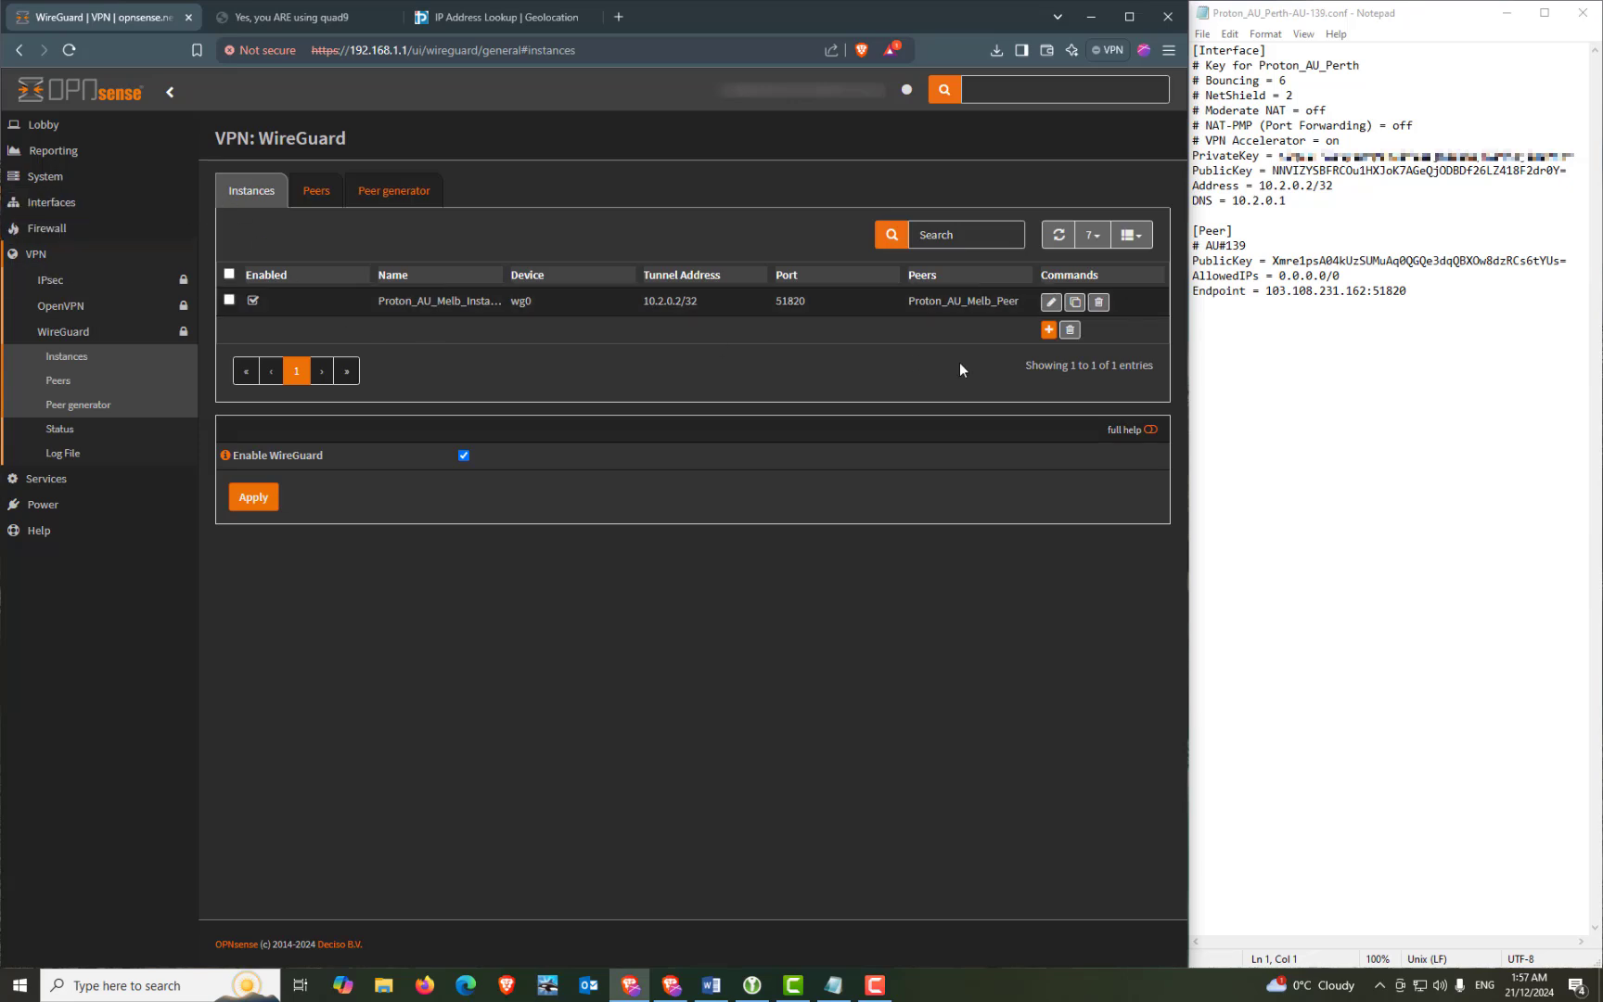
pyautogui.click(1050, 331)
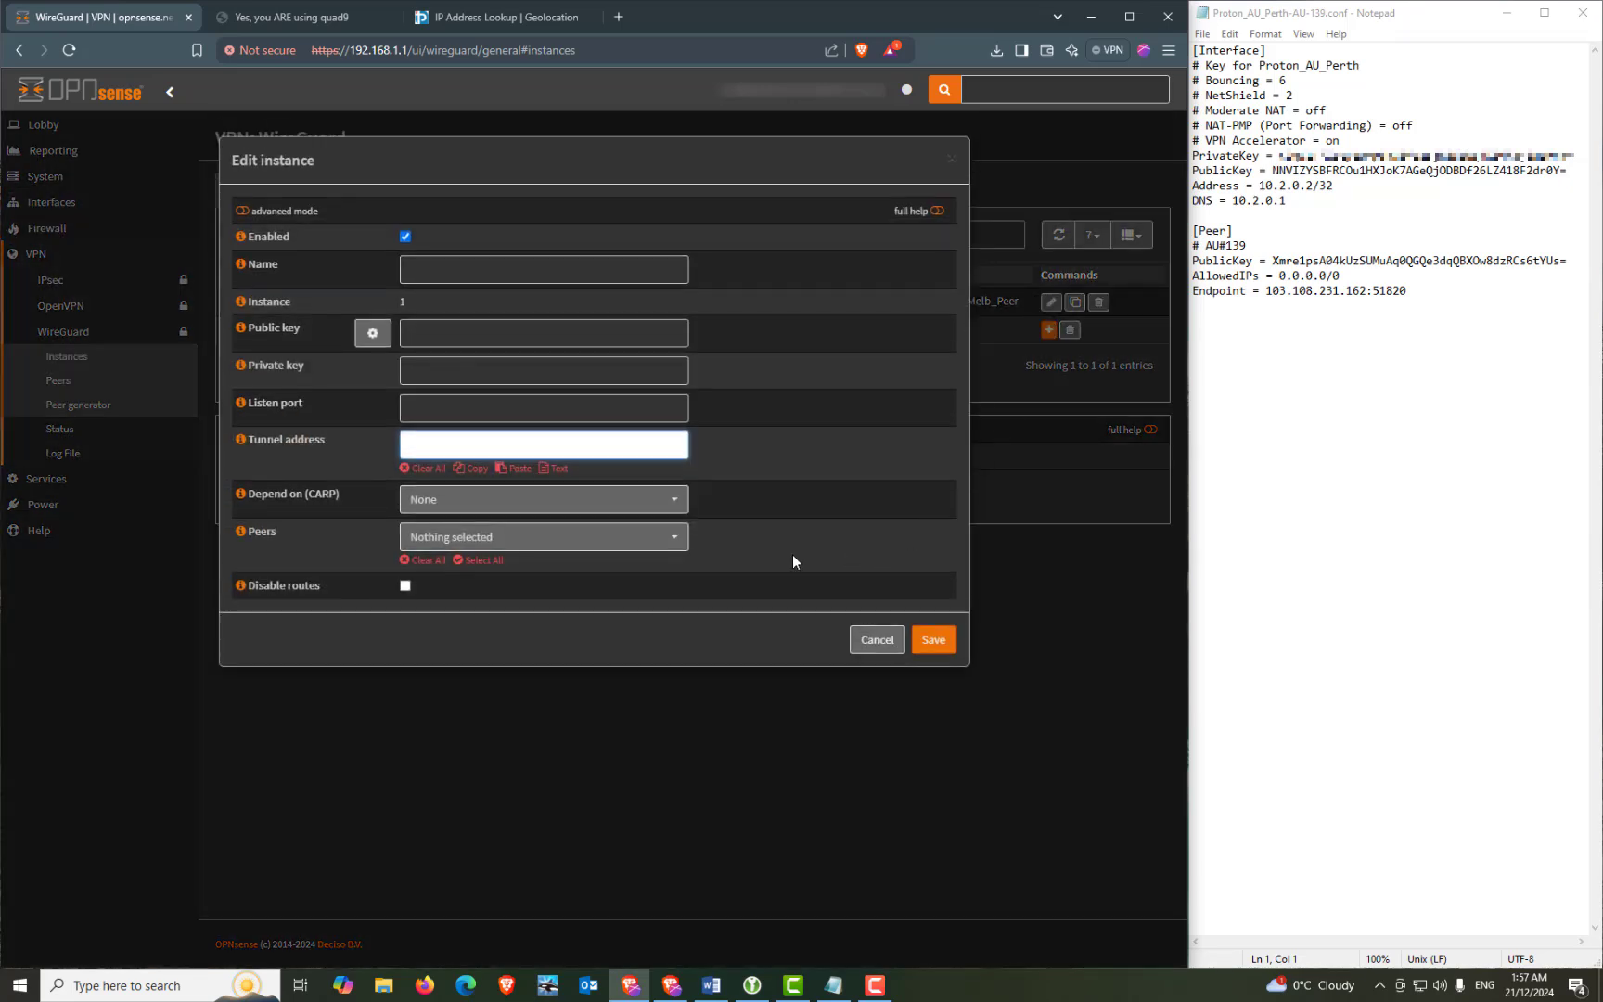
pyautogui.click(480, 277)
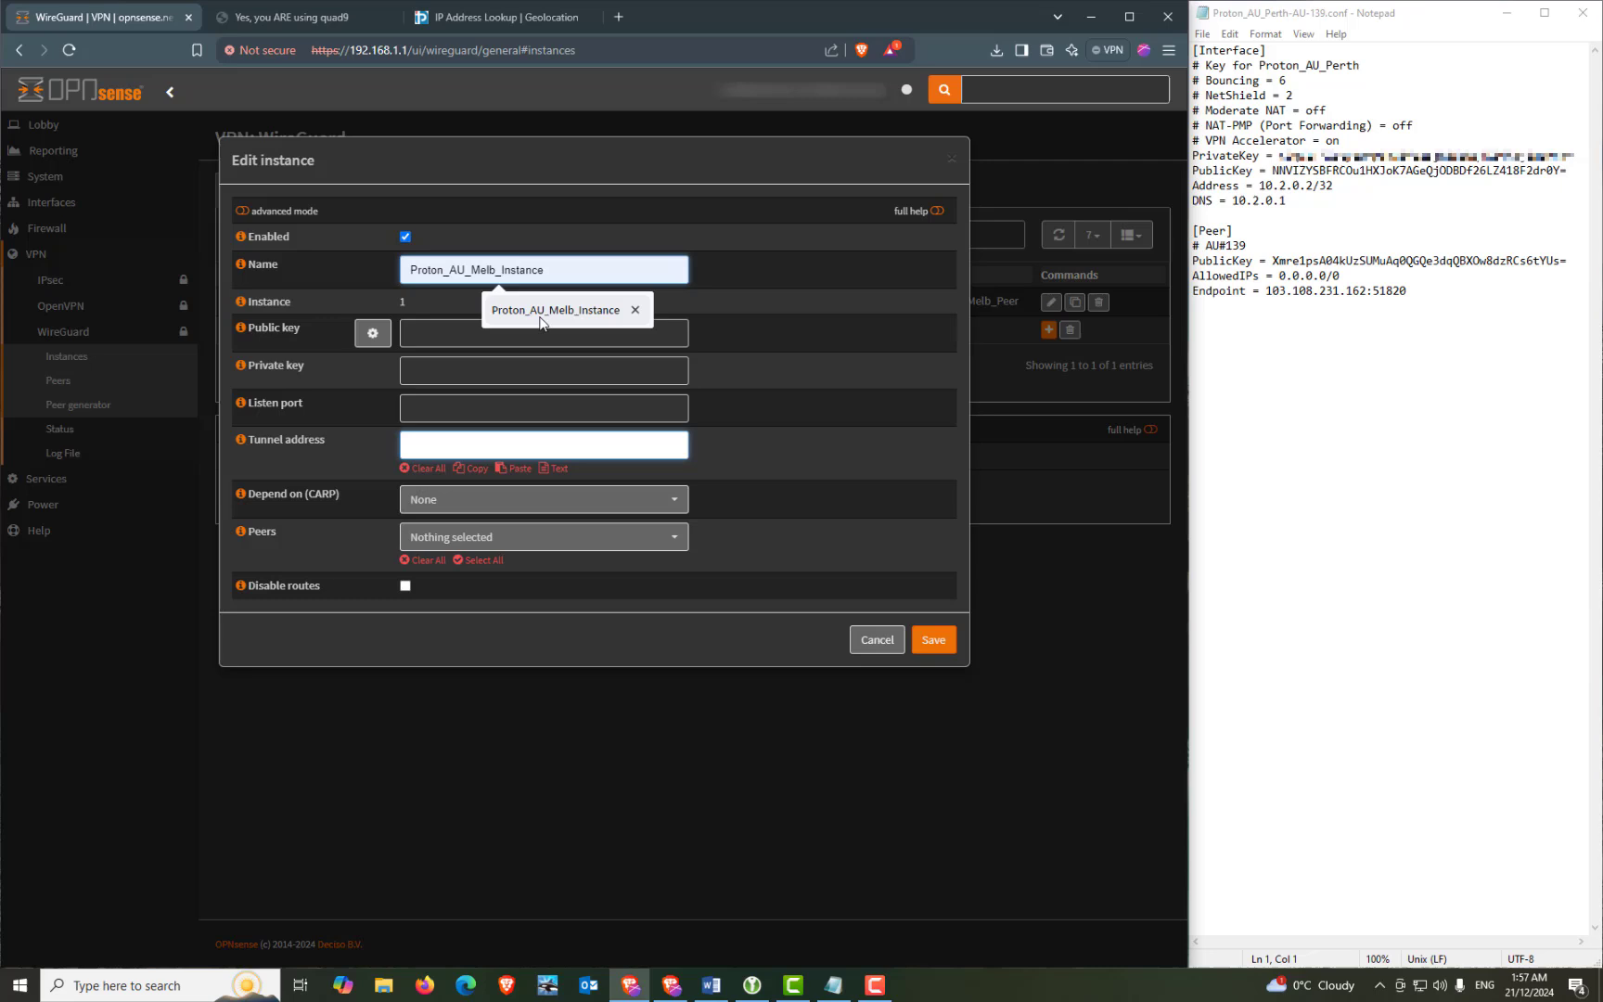
pyautogui.click(543, 320)
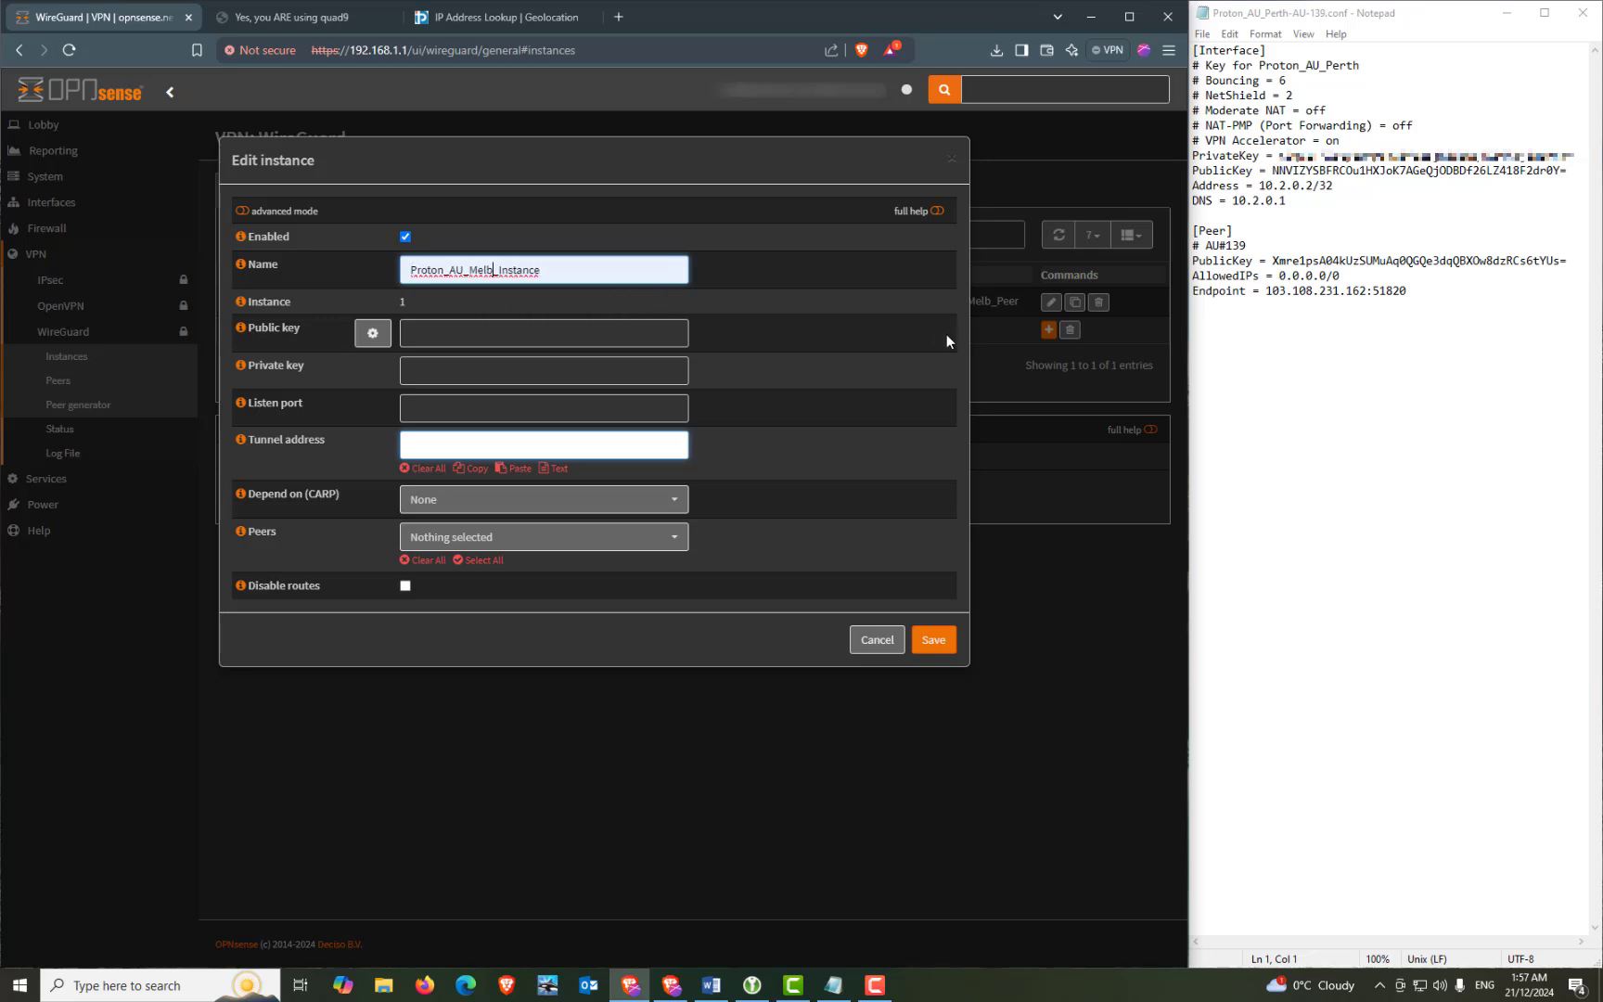
pyautogui.press('BackSpace')
pyautogui.press('BackSpace')
pyautogui.press('BackSpace')
pyautogui.press('BackSpace')
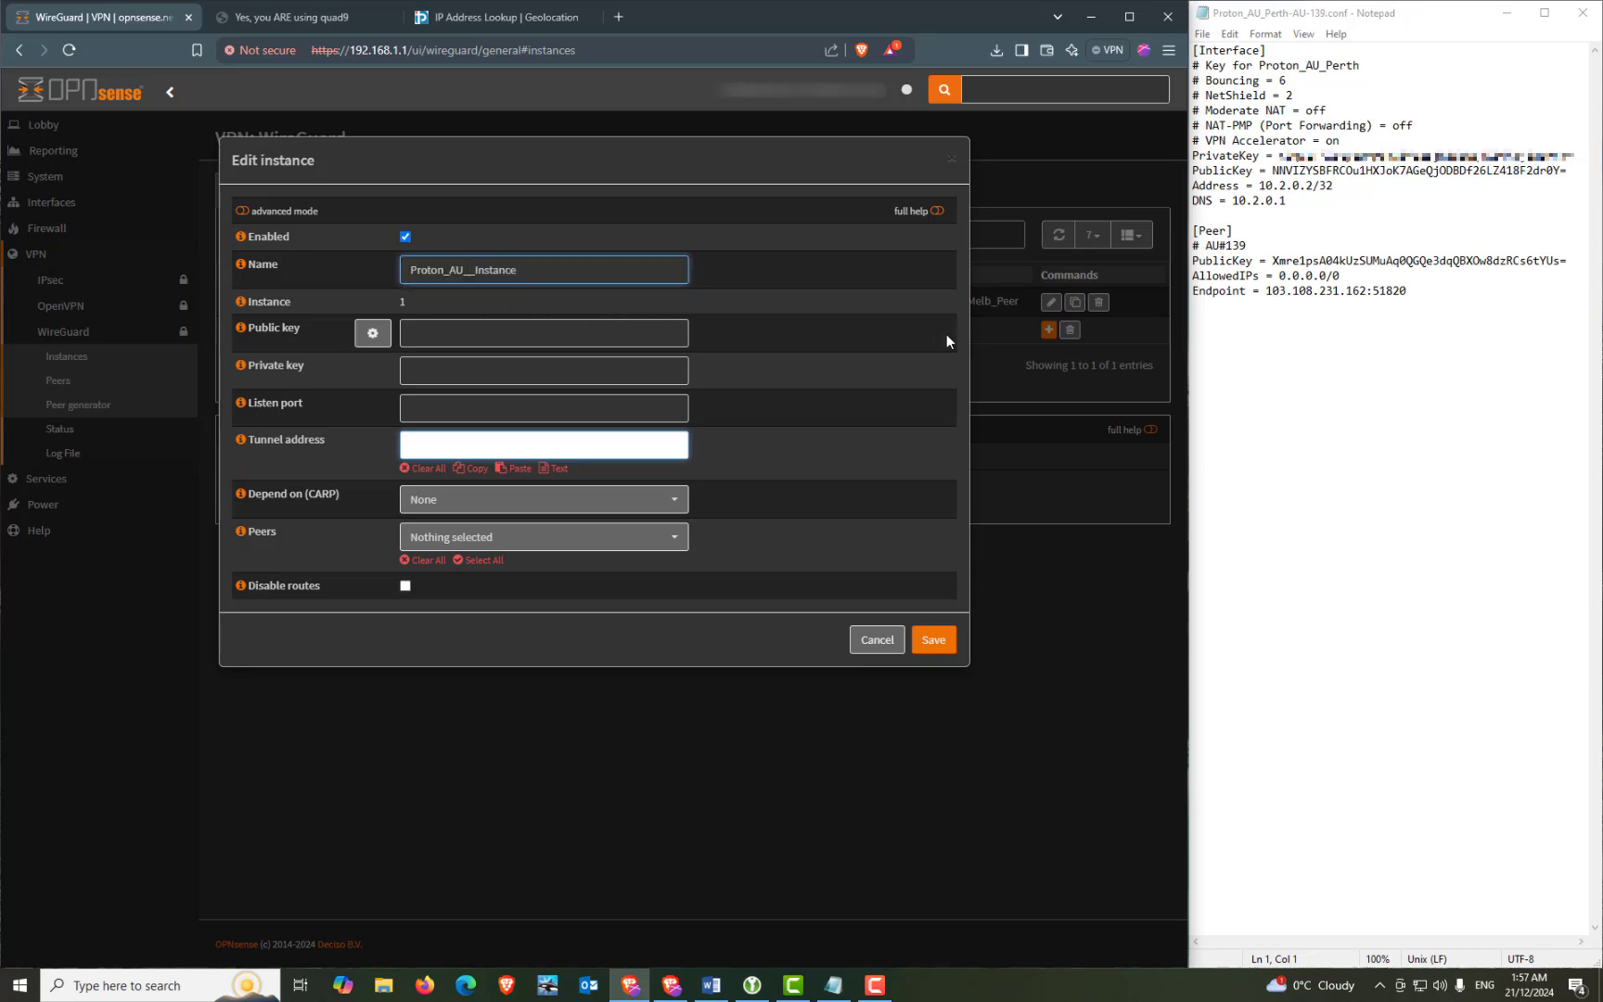
pyautogui.write('Perth')
# Step: Fill in the instance's private and public keys from the Perth config file
pyautogui.click(1396, 172)
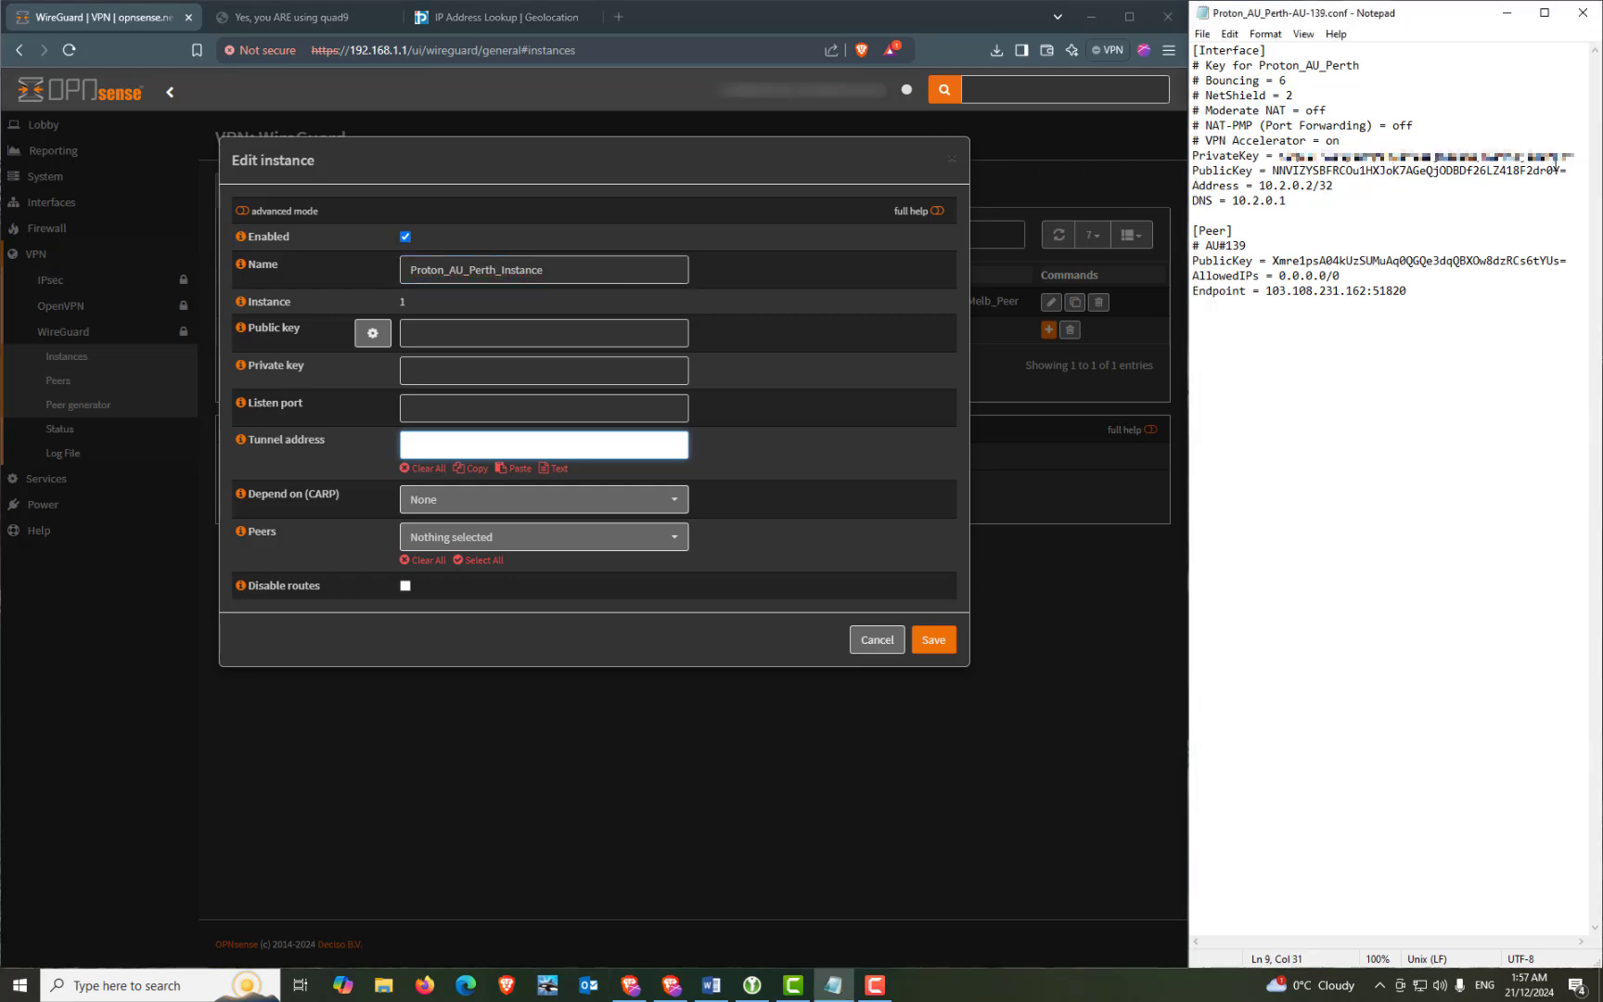
pyautogui.moveTo(1555, 162); pyautogui.dragTo(1278, 167)
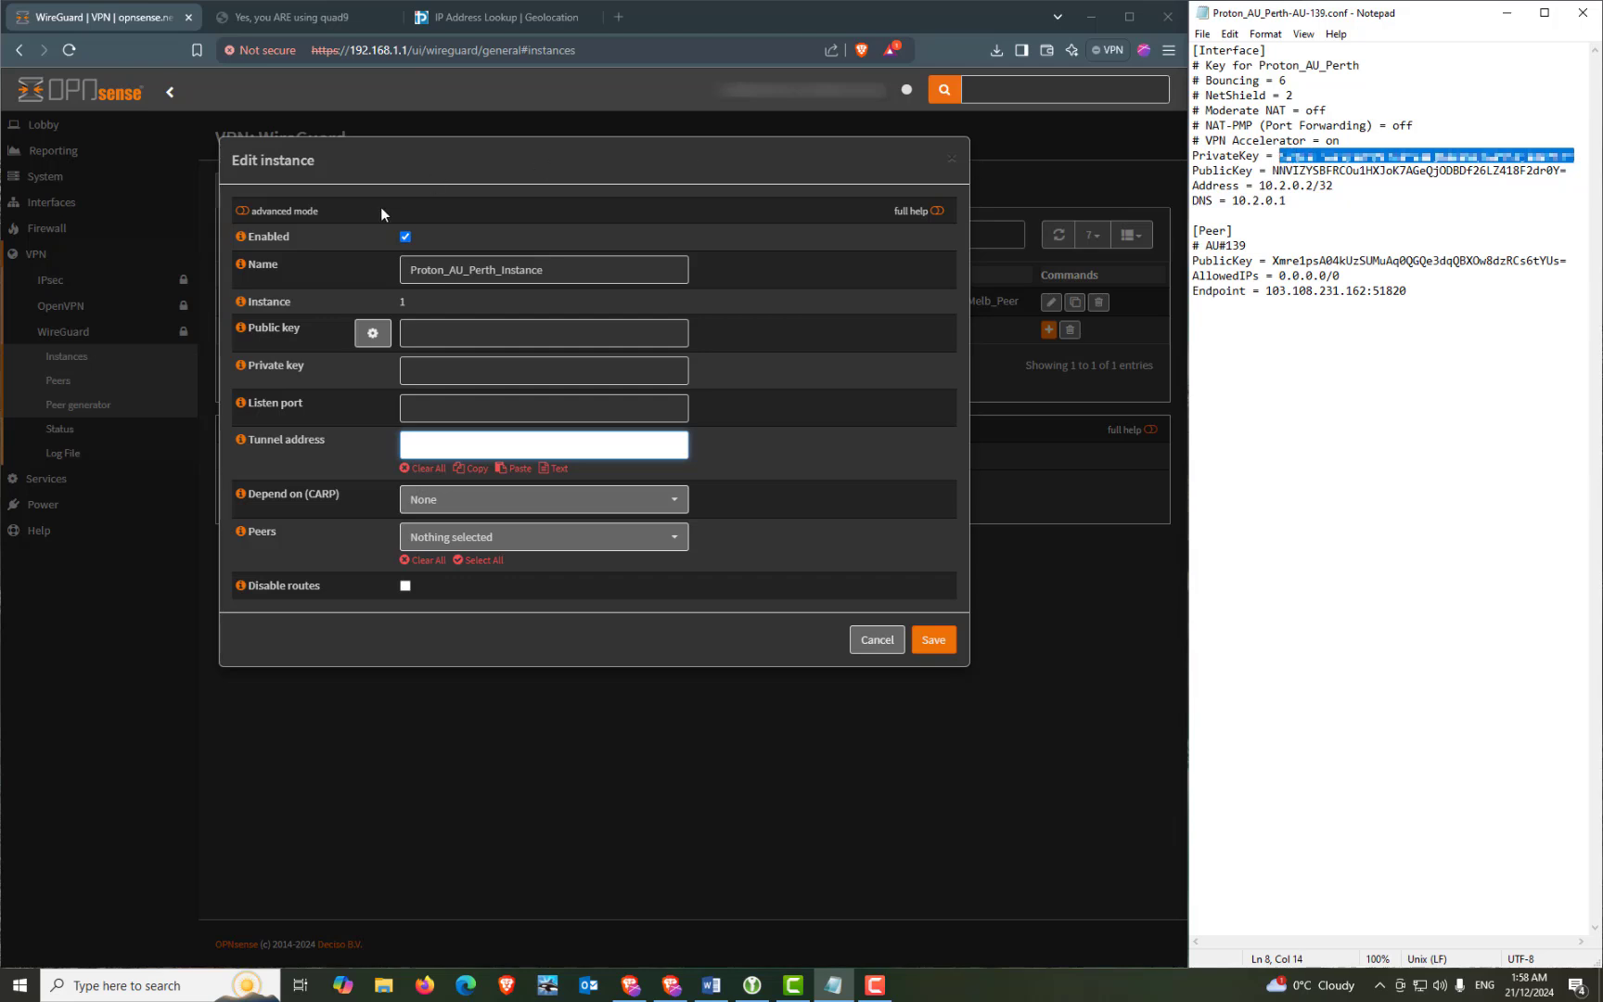
pyautogui.click(428, 367)
pyautogui.hotkey('ctrl', 'v')
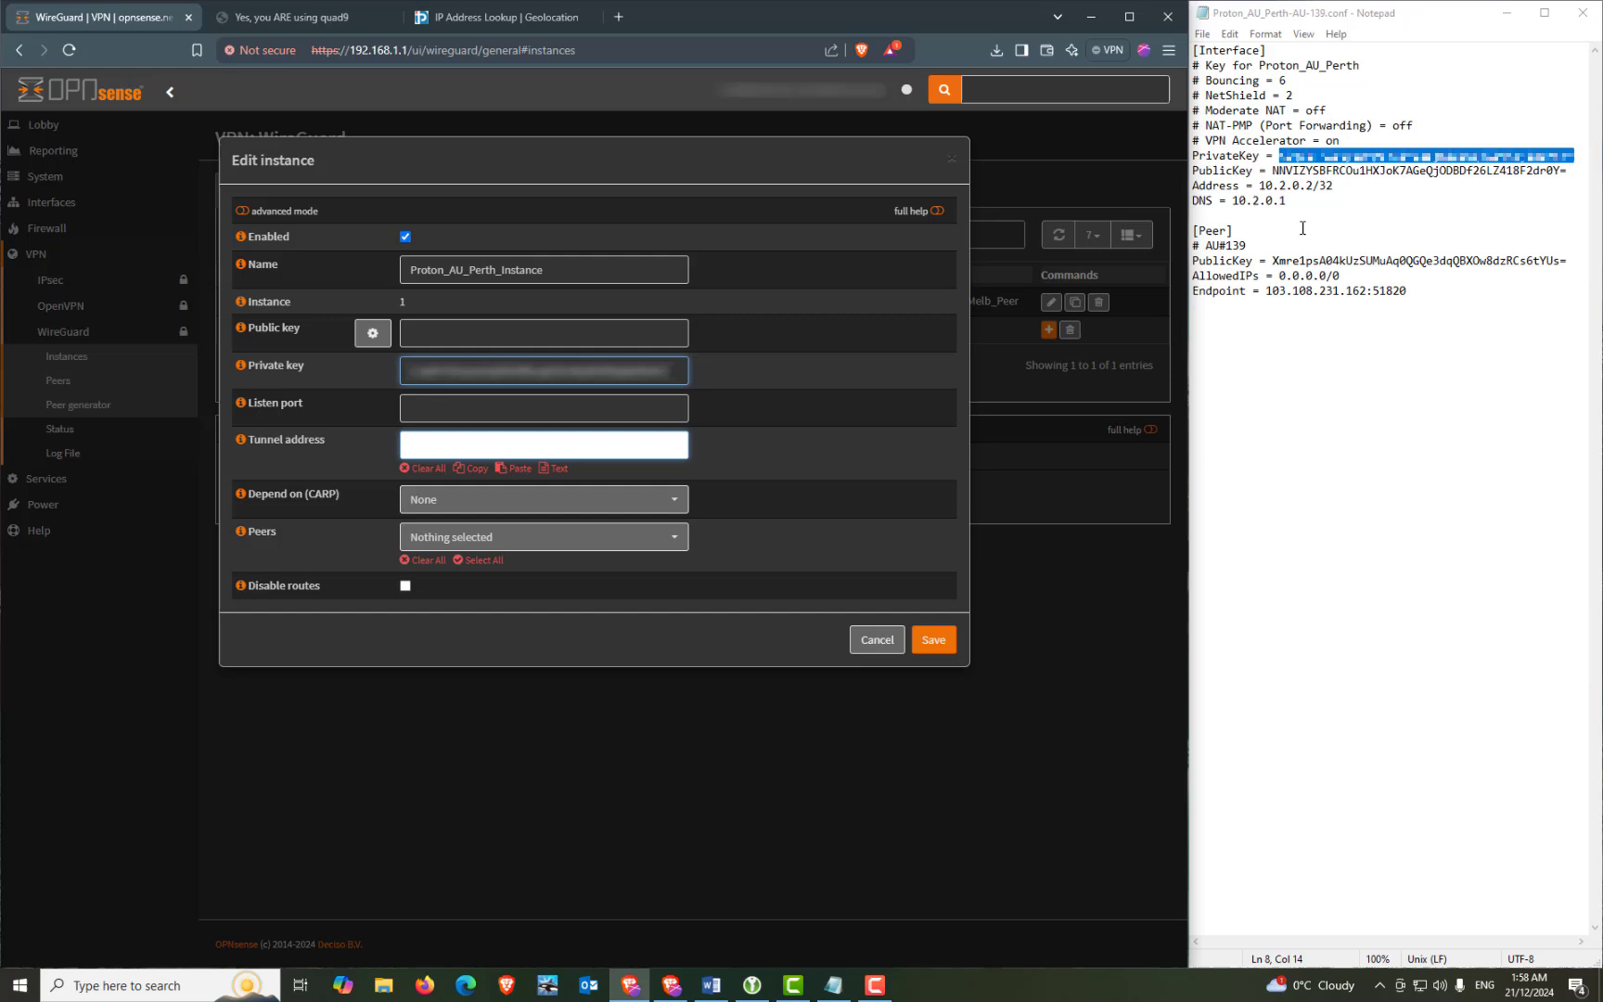
pyautogui.moveTo(1567, 171); pyautogui.dragTo(1274, 172)
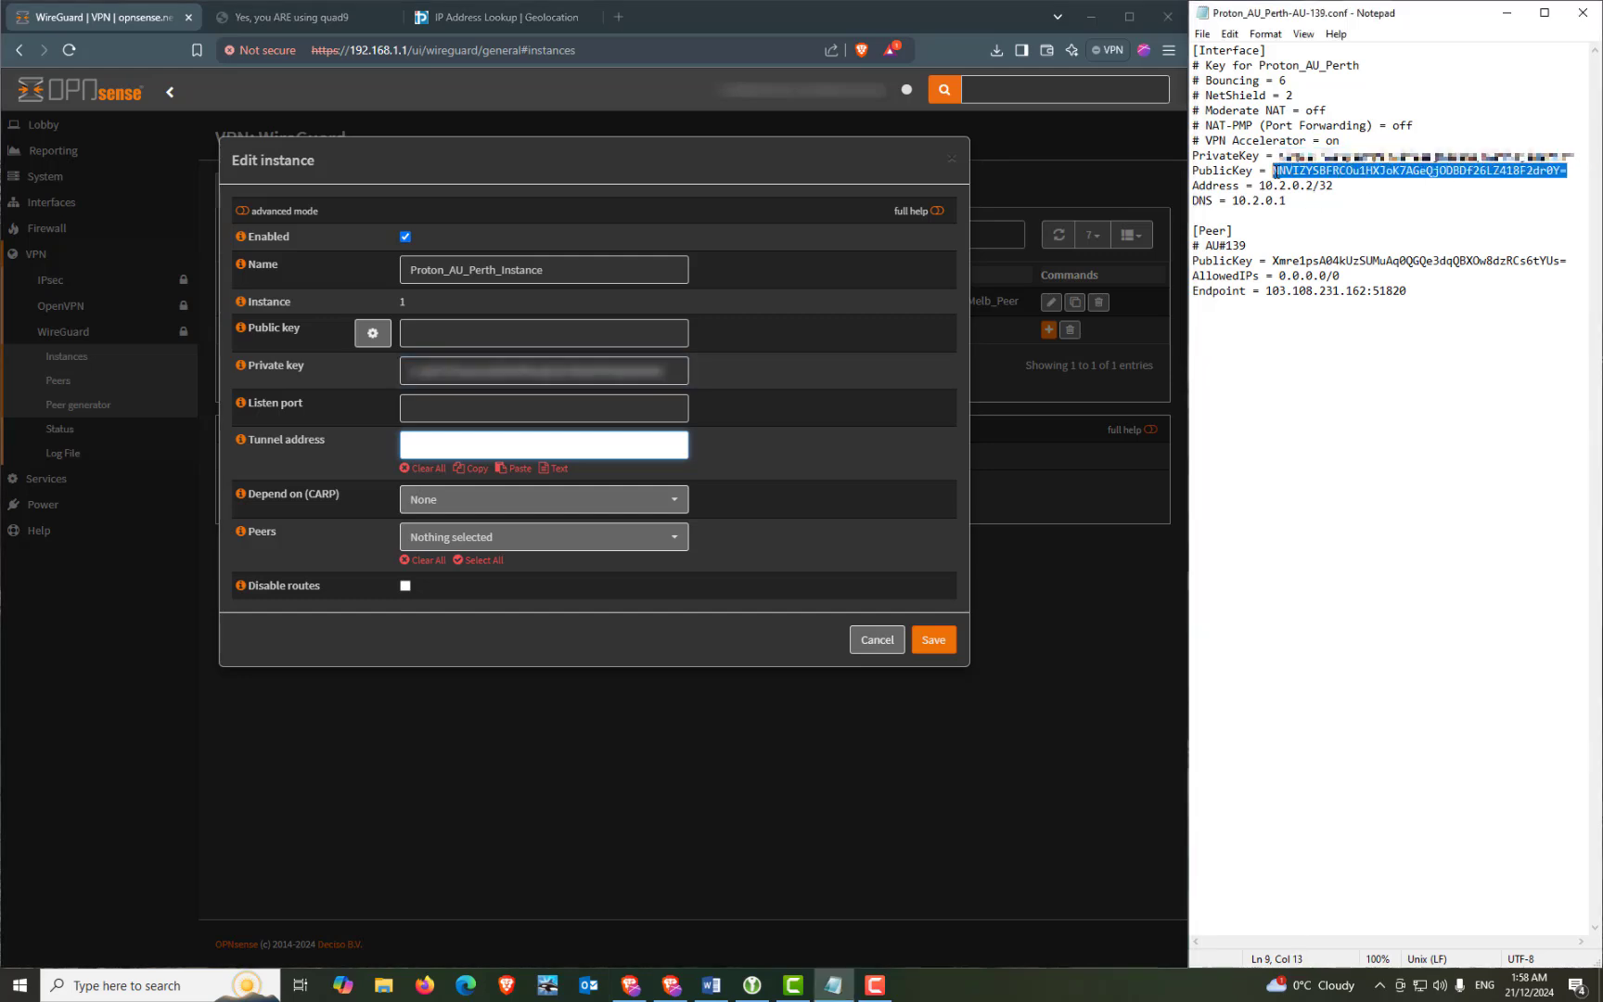
pyautogui.hotkey('ctrl', 'c')
pyautogui.click(575, 332)
pyautogui.hotkey('ctrl', 'v')
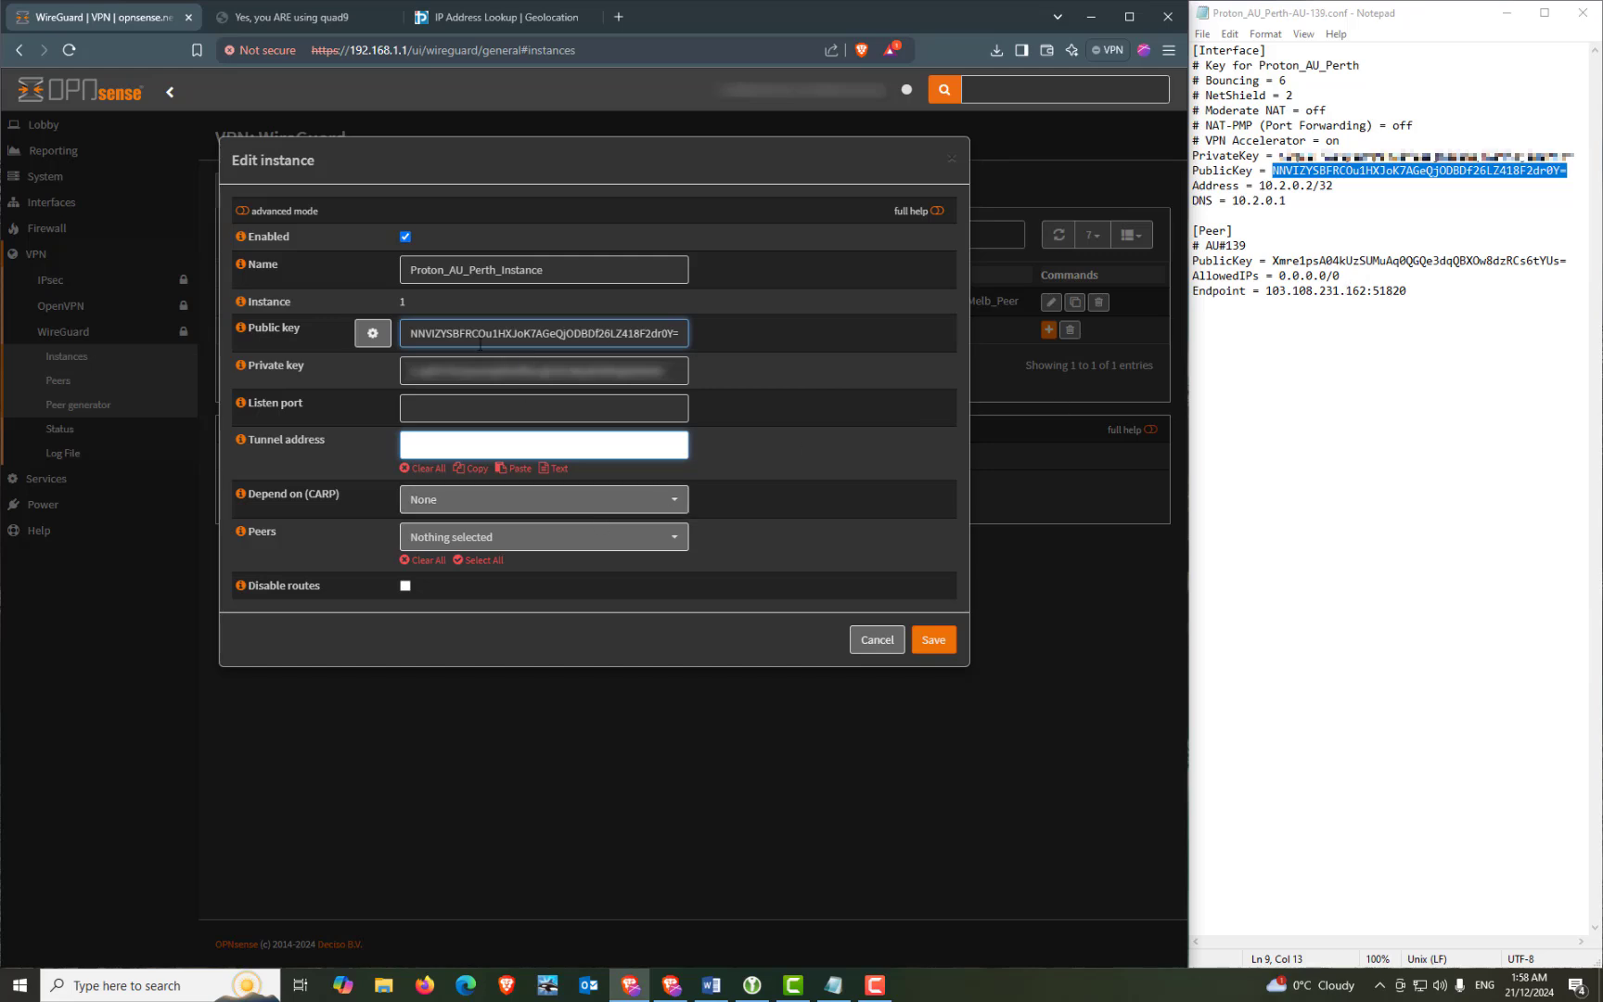
# Step: Set listen port 51821 and tunnel address 10.3.0.2/32, adapted from the config's address
pyautogui.click(431, 407)
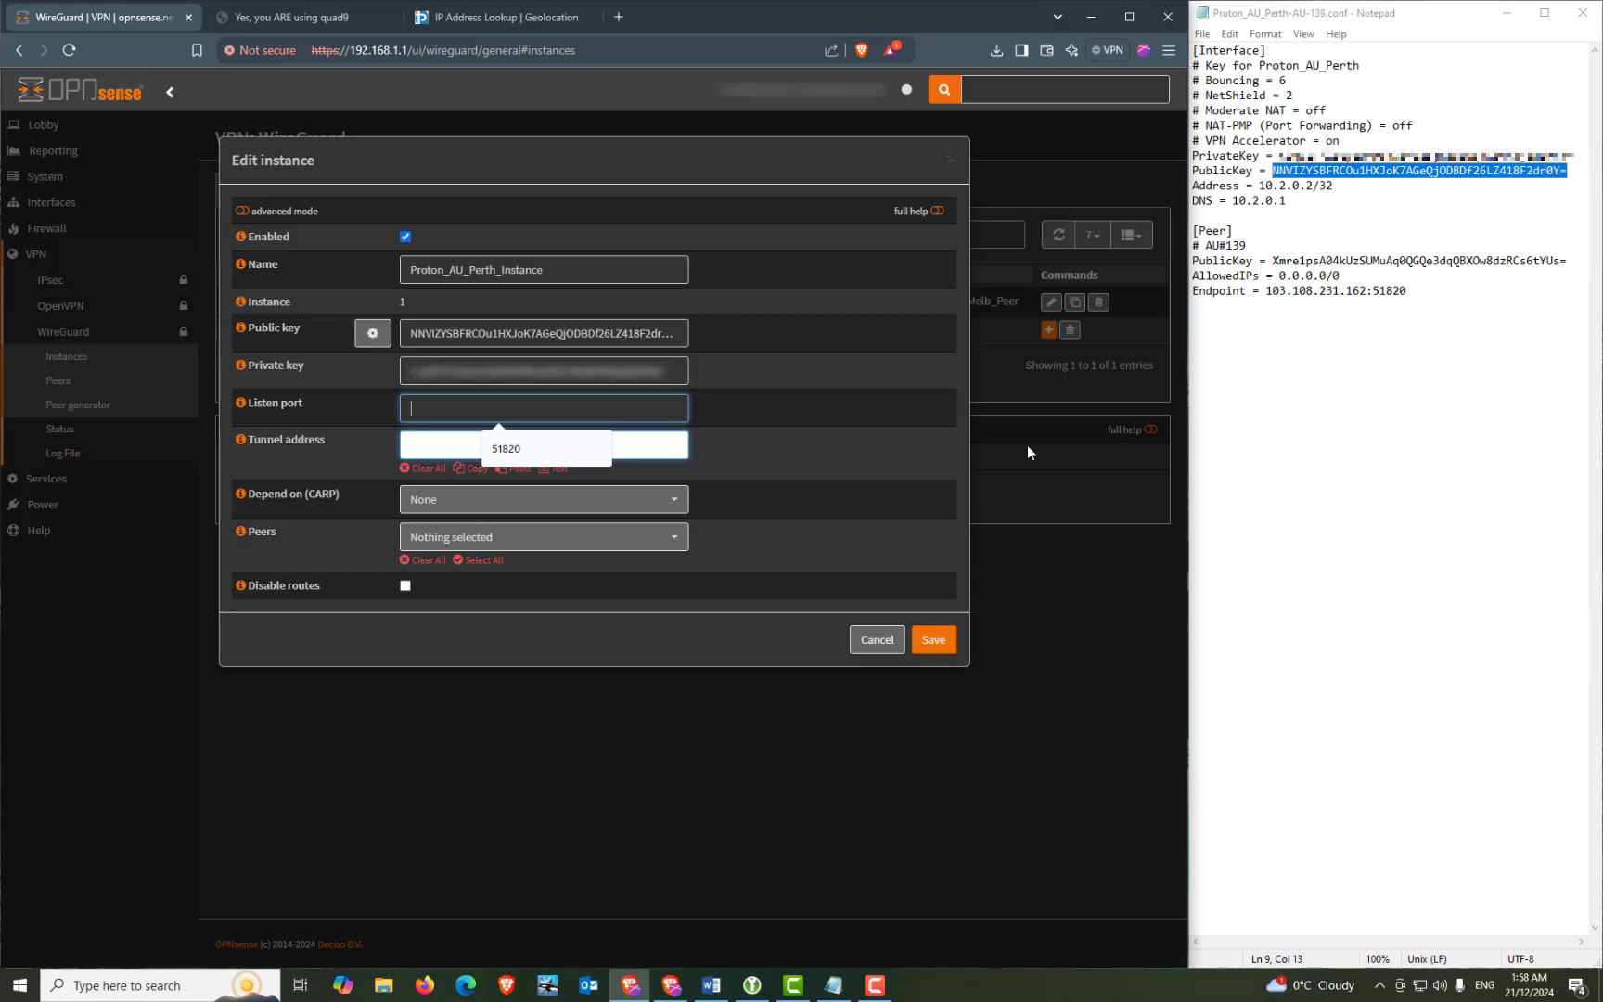
pyautogui.write('51821')
pyautogui.click(568, 444)
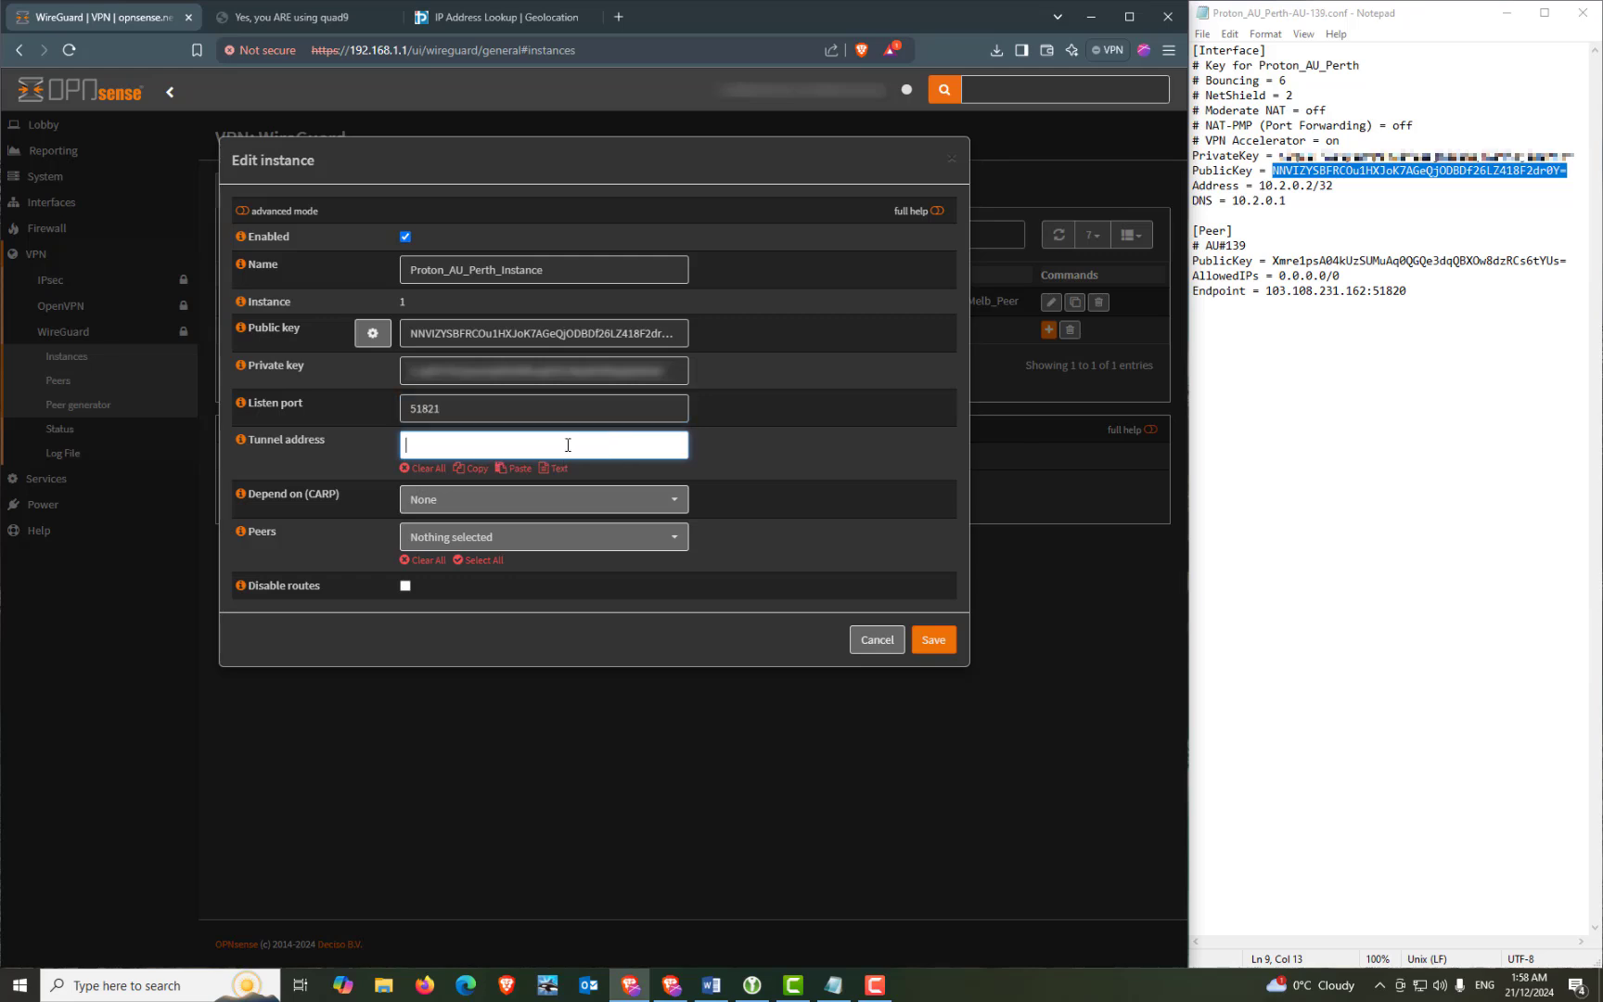
pyautogui.click(1345, 189)
pyautogui.hotkey('shift', 'Left')
pyautogui.hotkey('shift', 'Left')
pyautogui.hotkey('shift', 'Left')
pyautogui.hotkey('shift', 'Left')
pyautogui.hotkey('shift', 'Left')
pyautogui.hotkey('shift', 'Left')
pyautogui.hotkey('shift', 'Left')
pyautogui.hotkey('shift', 'Left')
pyautogui.hotkey('shift', 'Left')
pyautogui.hotkey('shift', 'Left')
pyautogui.hotkey('shift', 'Left')
pyautogui.hotkey('shift', 'Left')
pyautogui.hotkey('shift', 'Left')
pyautogui.hotkey('shift', 'Right')
pyautogui.hotkey('shift', 'Right')
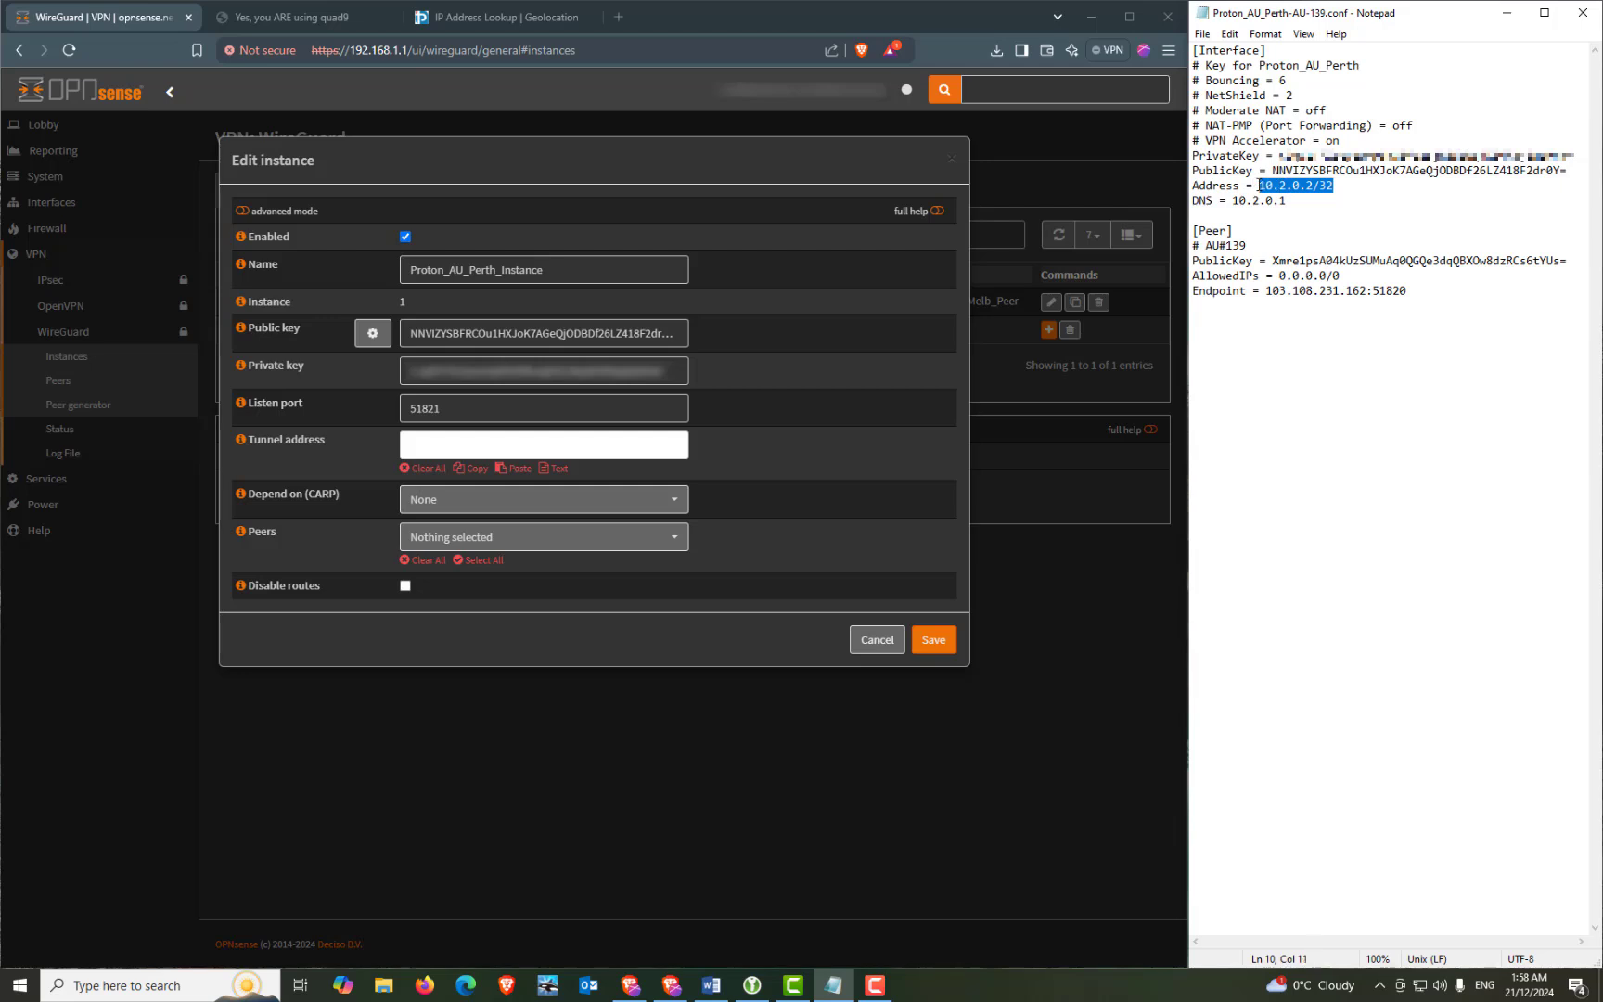
pyautogui.rightClick(1264, 184)
pyautogui.click(1297, 237)
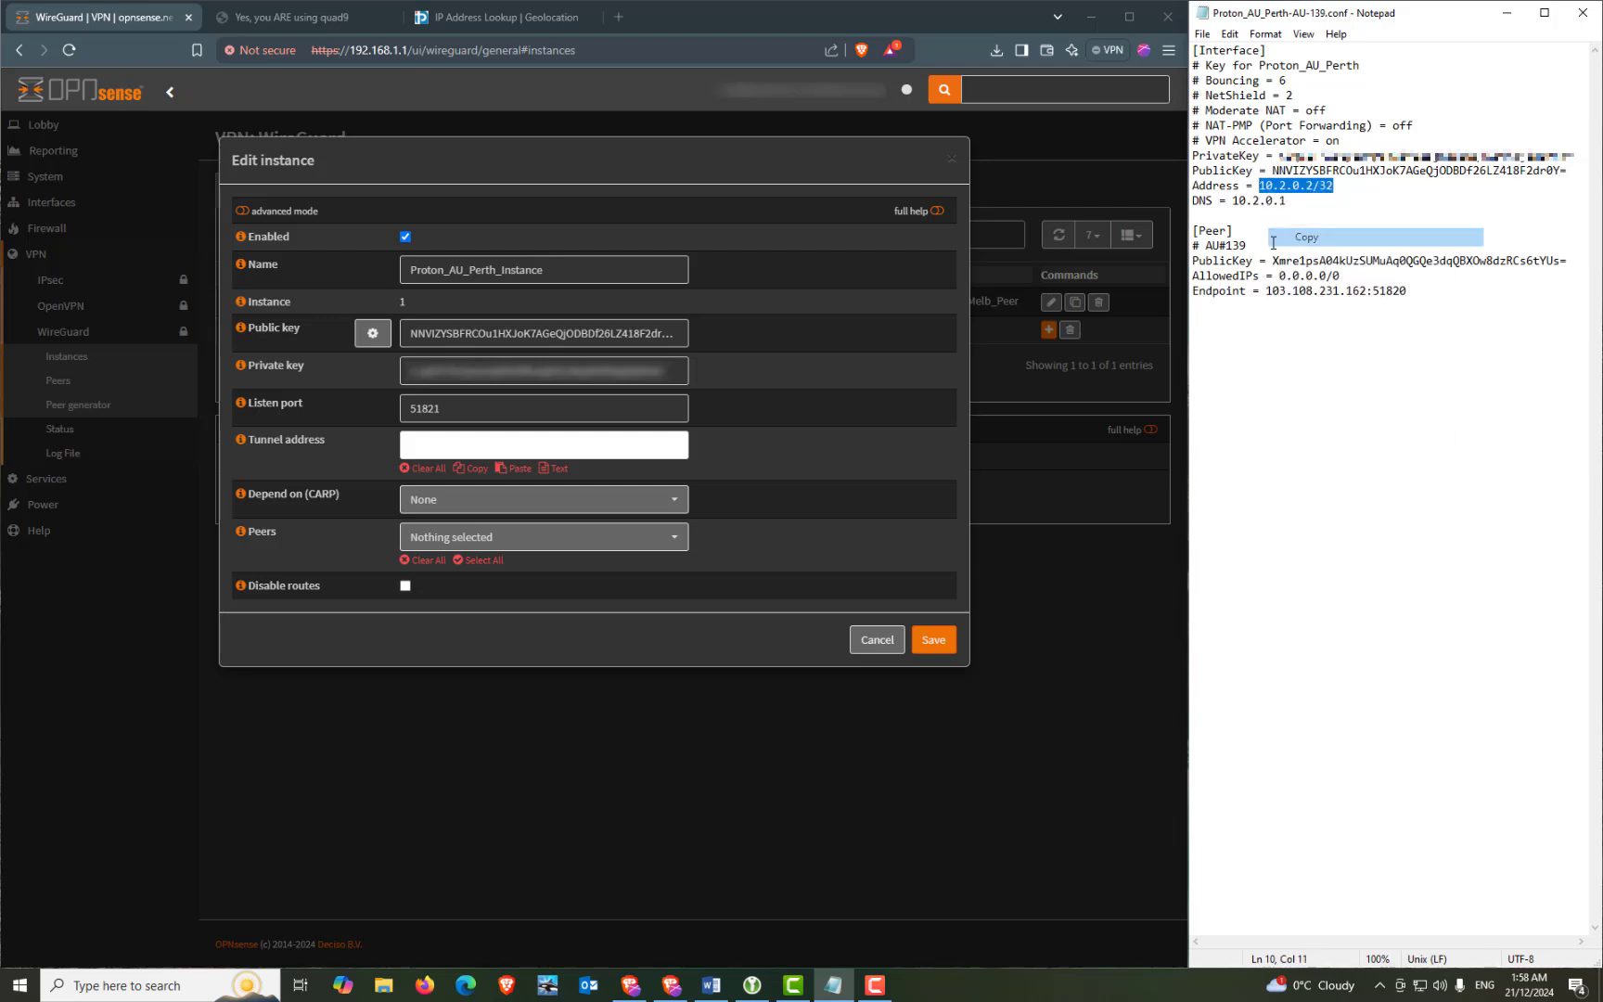
pyautogui.click(629, 445)
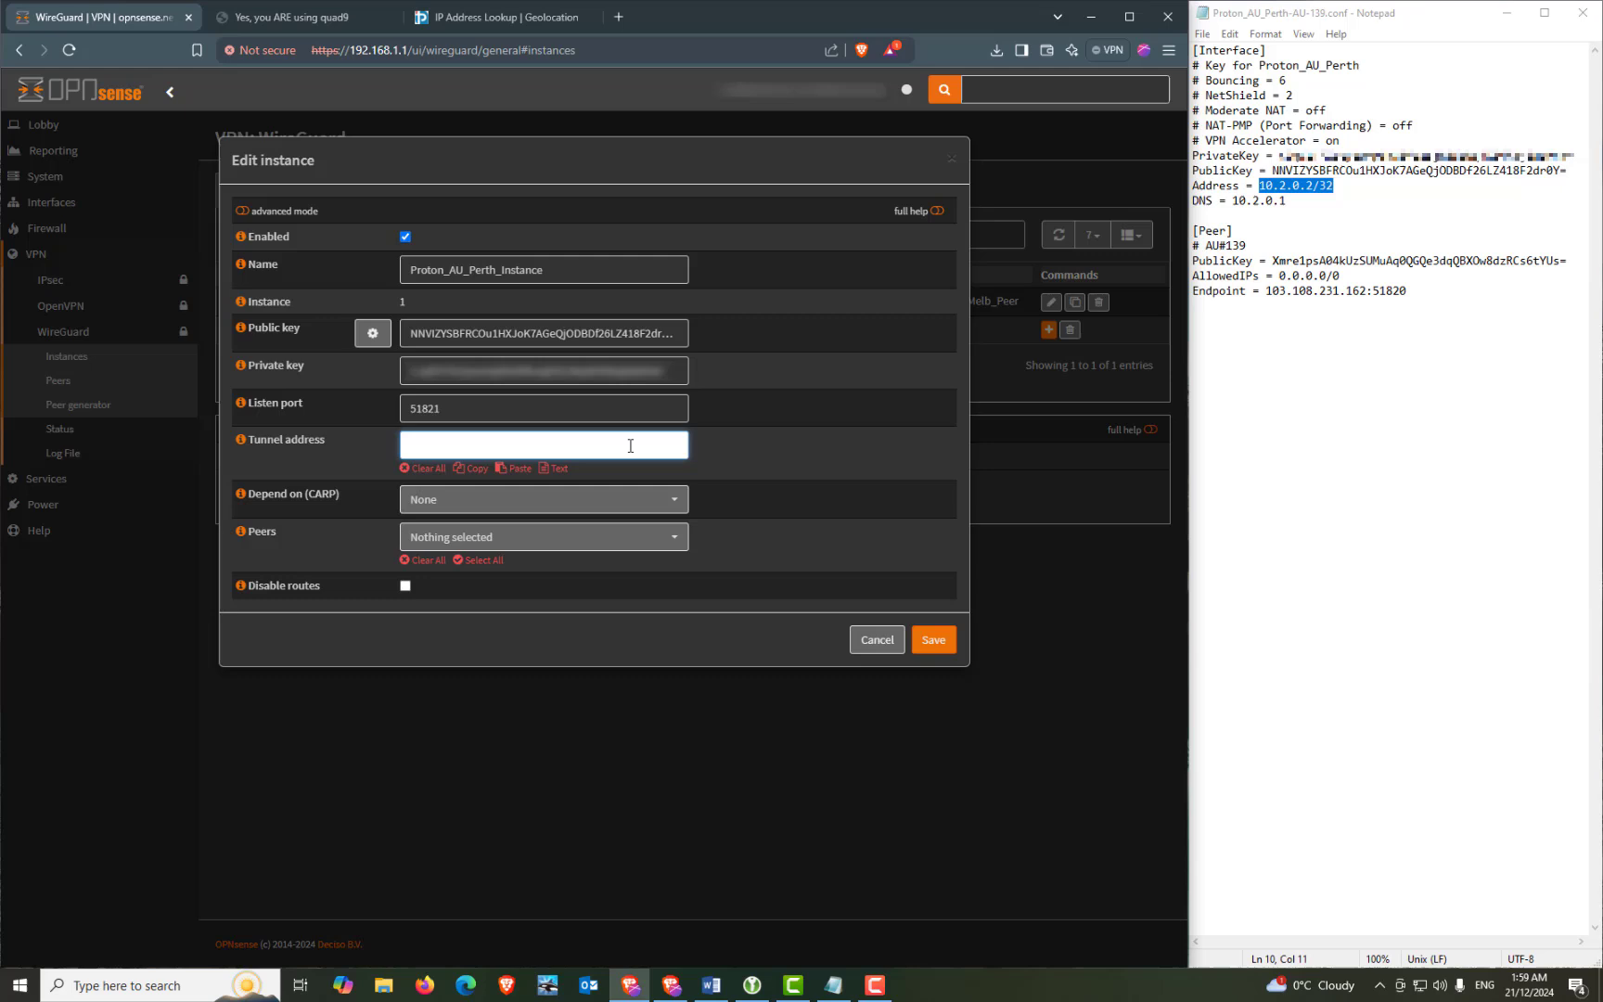
pyautogui.hotkey('ctrl', 'v')
pyautogui.press('Left')
pyautogui.press('Left')
pyautogui.press('Left')
pyautogui.press('Left')
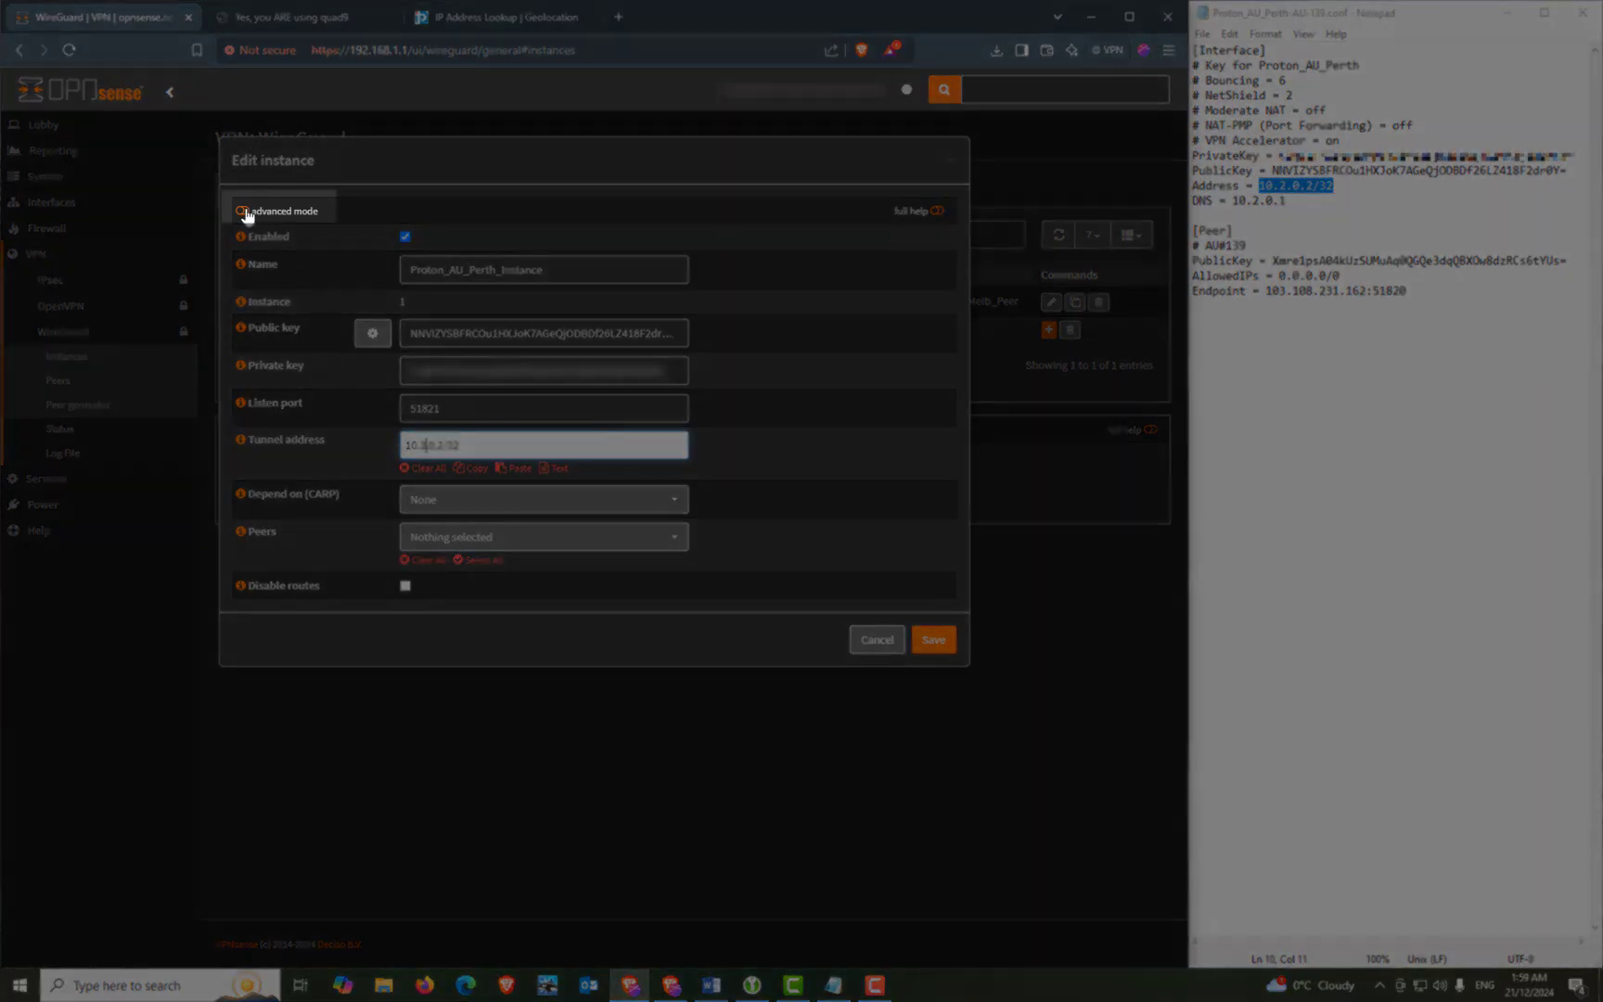
# Step: Show advanced settings and set MTU 1420 and DNS server 10.3.0.1
pyautogui.click(242, 210)
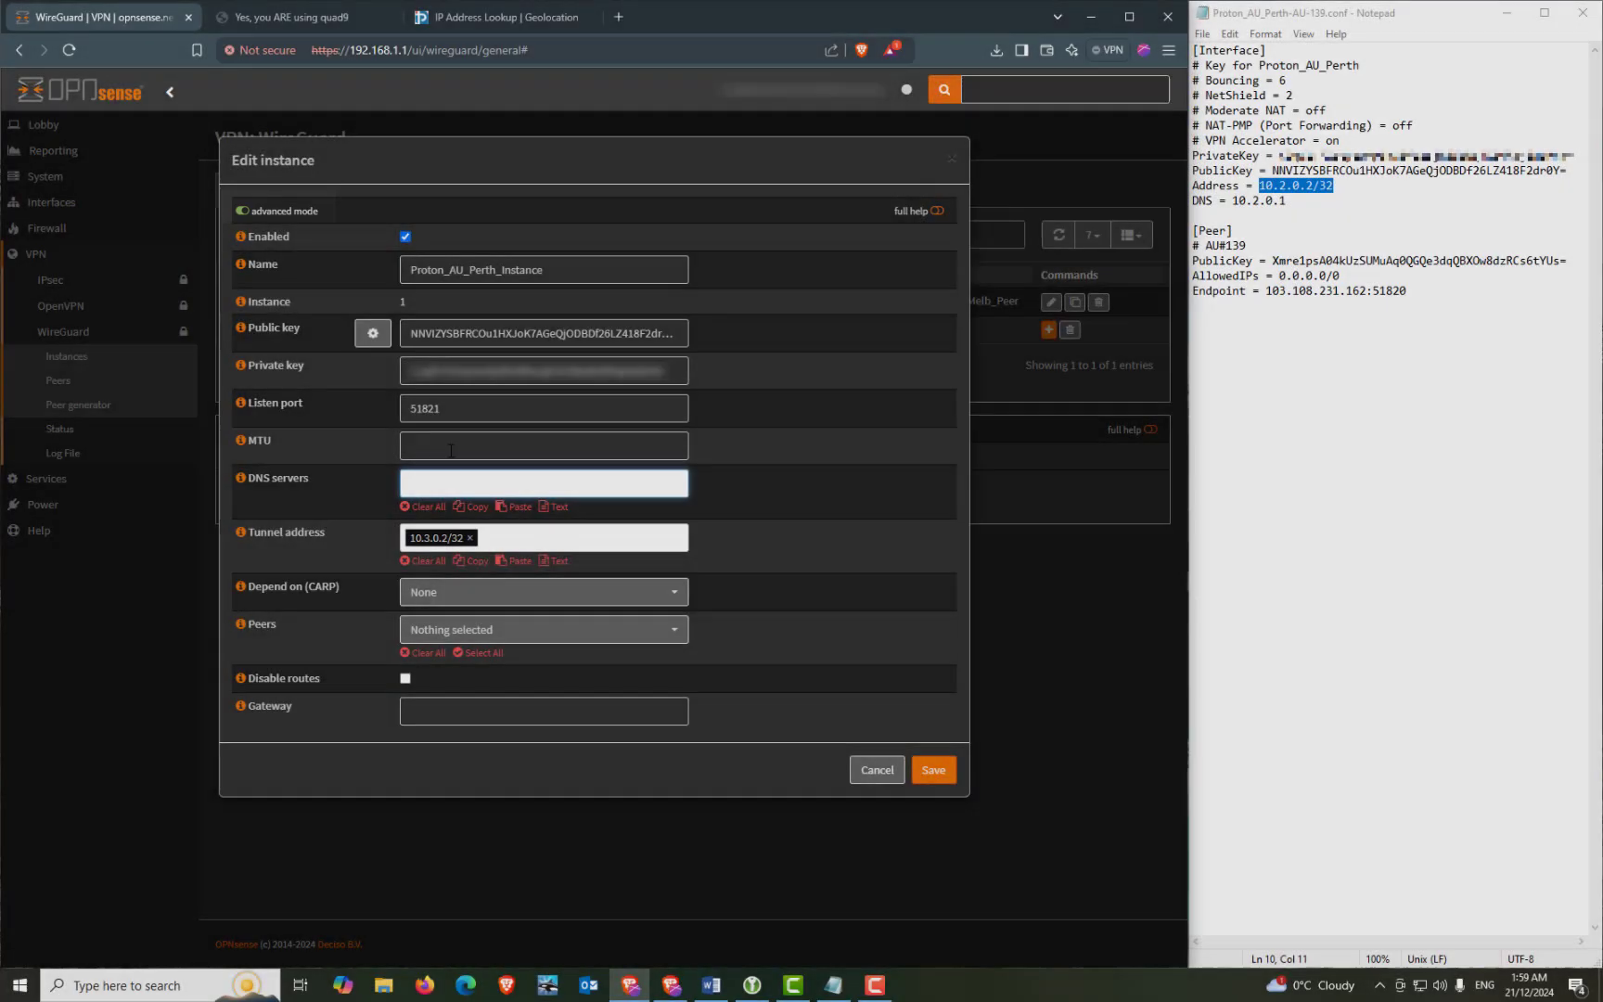
pyautogui.click(519, 445)
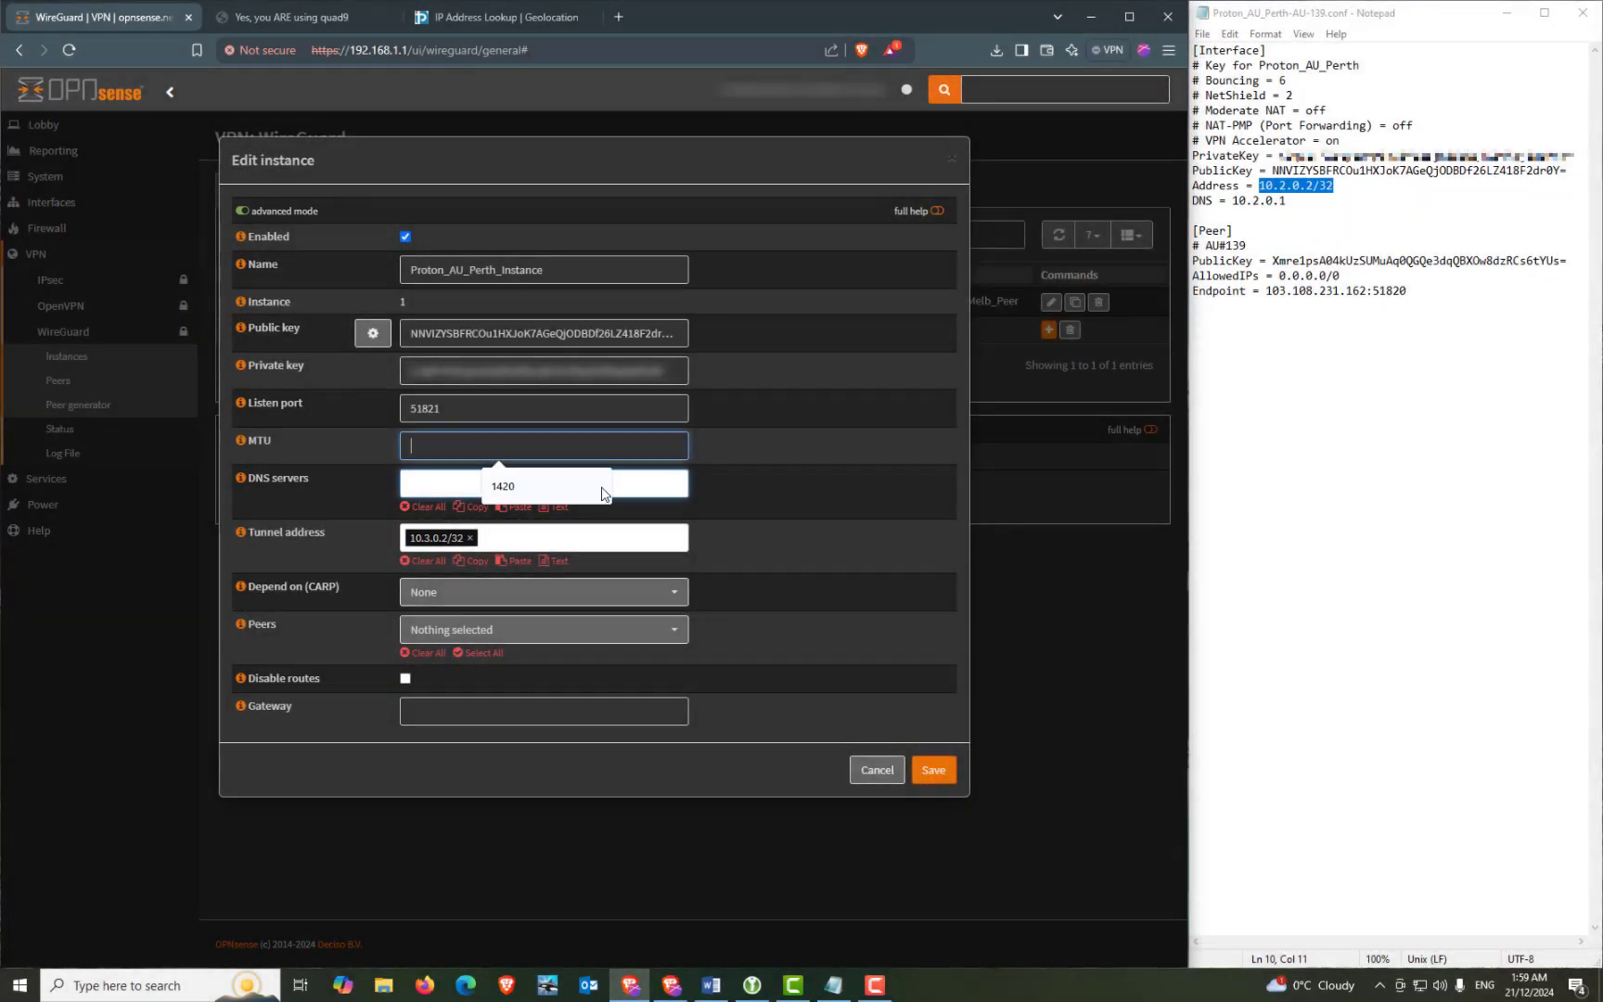
pyautogui.click(502, 487)
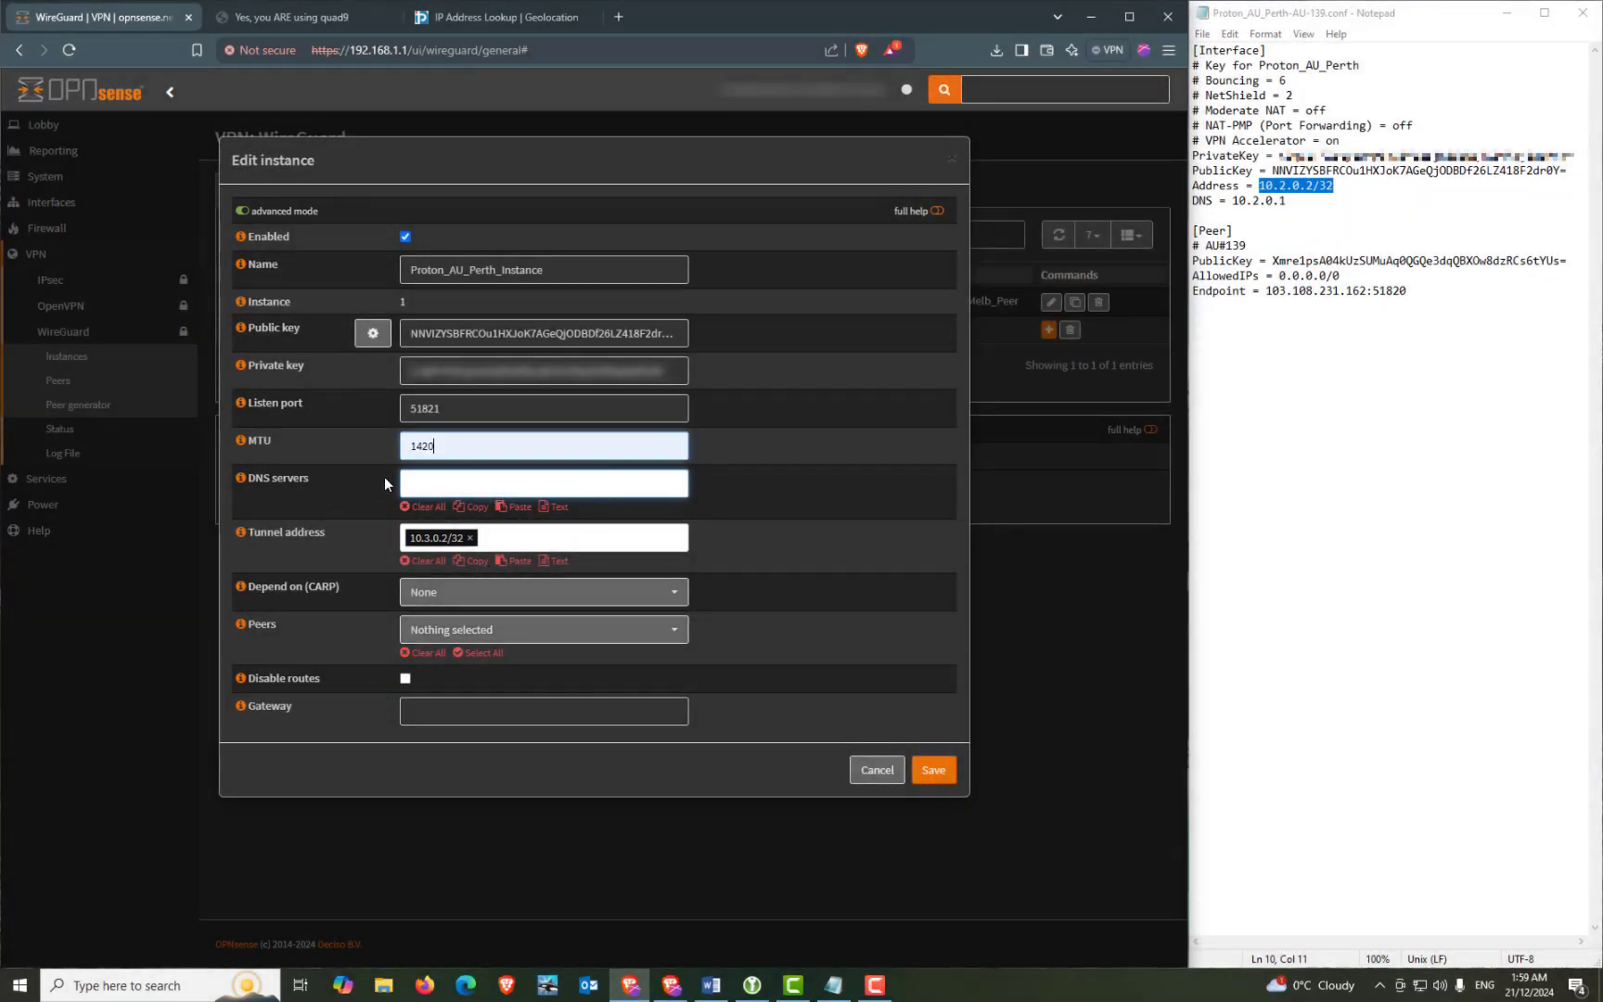
pyautogui.click(446, 489)
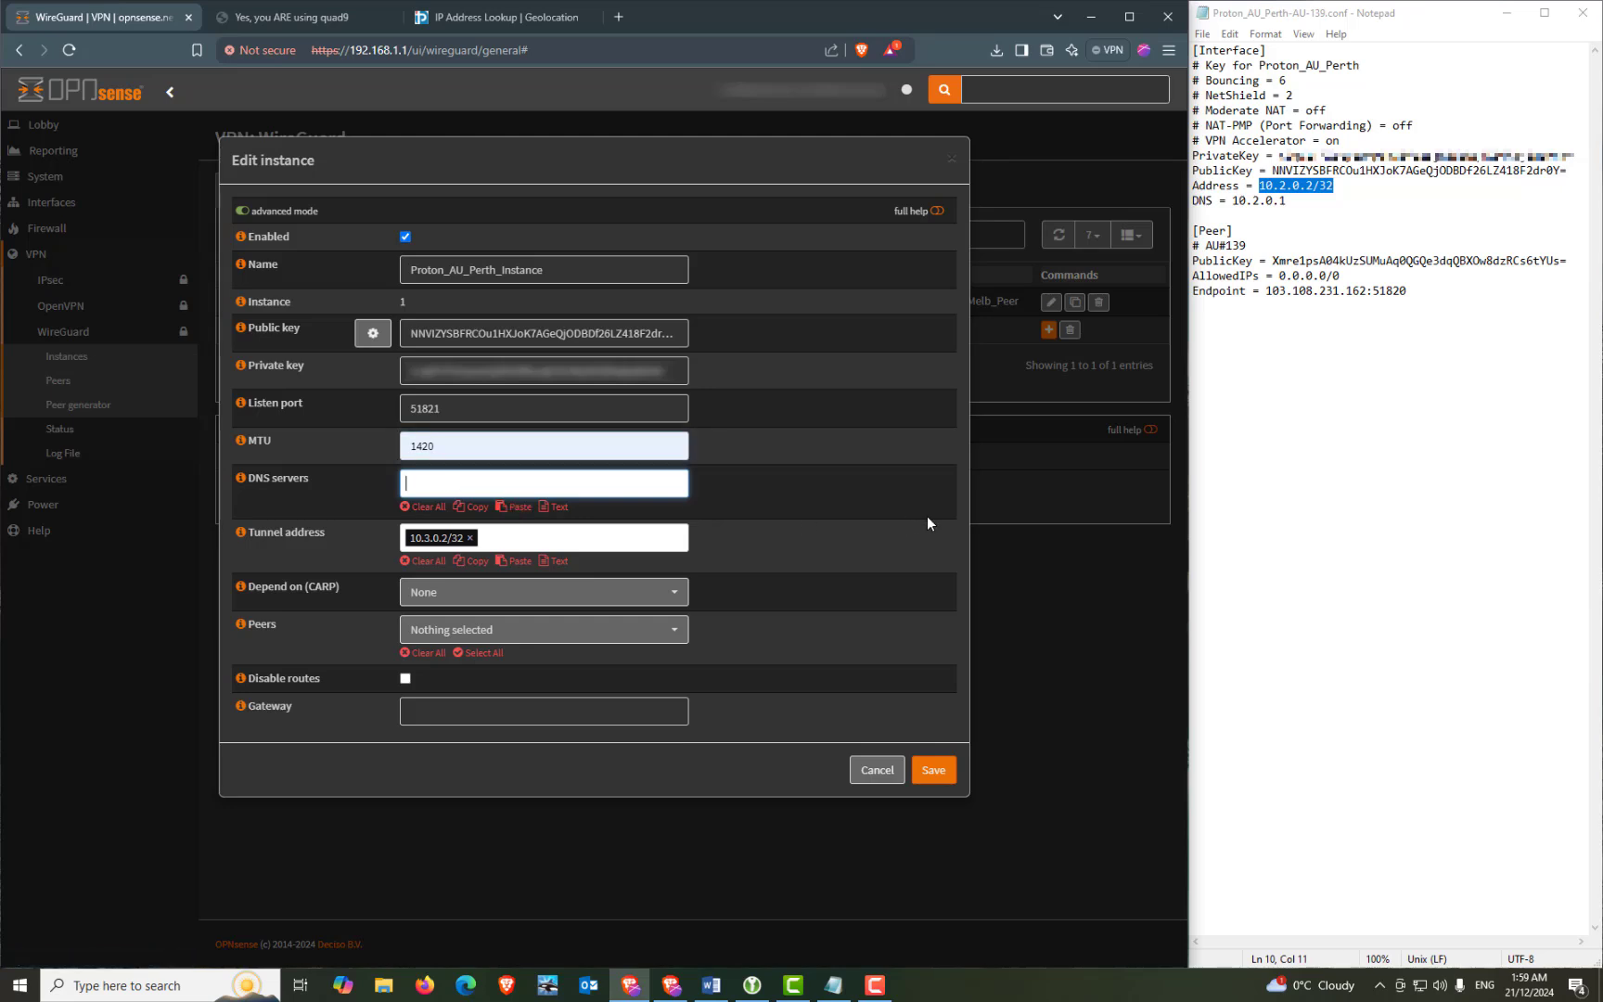
pyautogui.write('10.3.0.1')
pyautogui.press('Return')
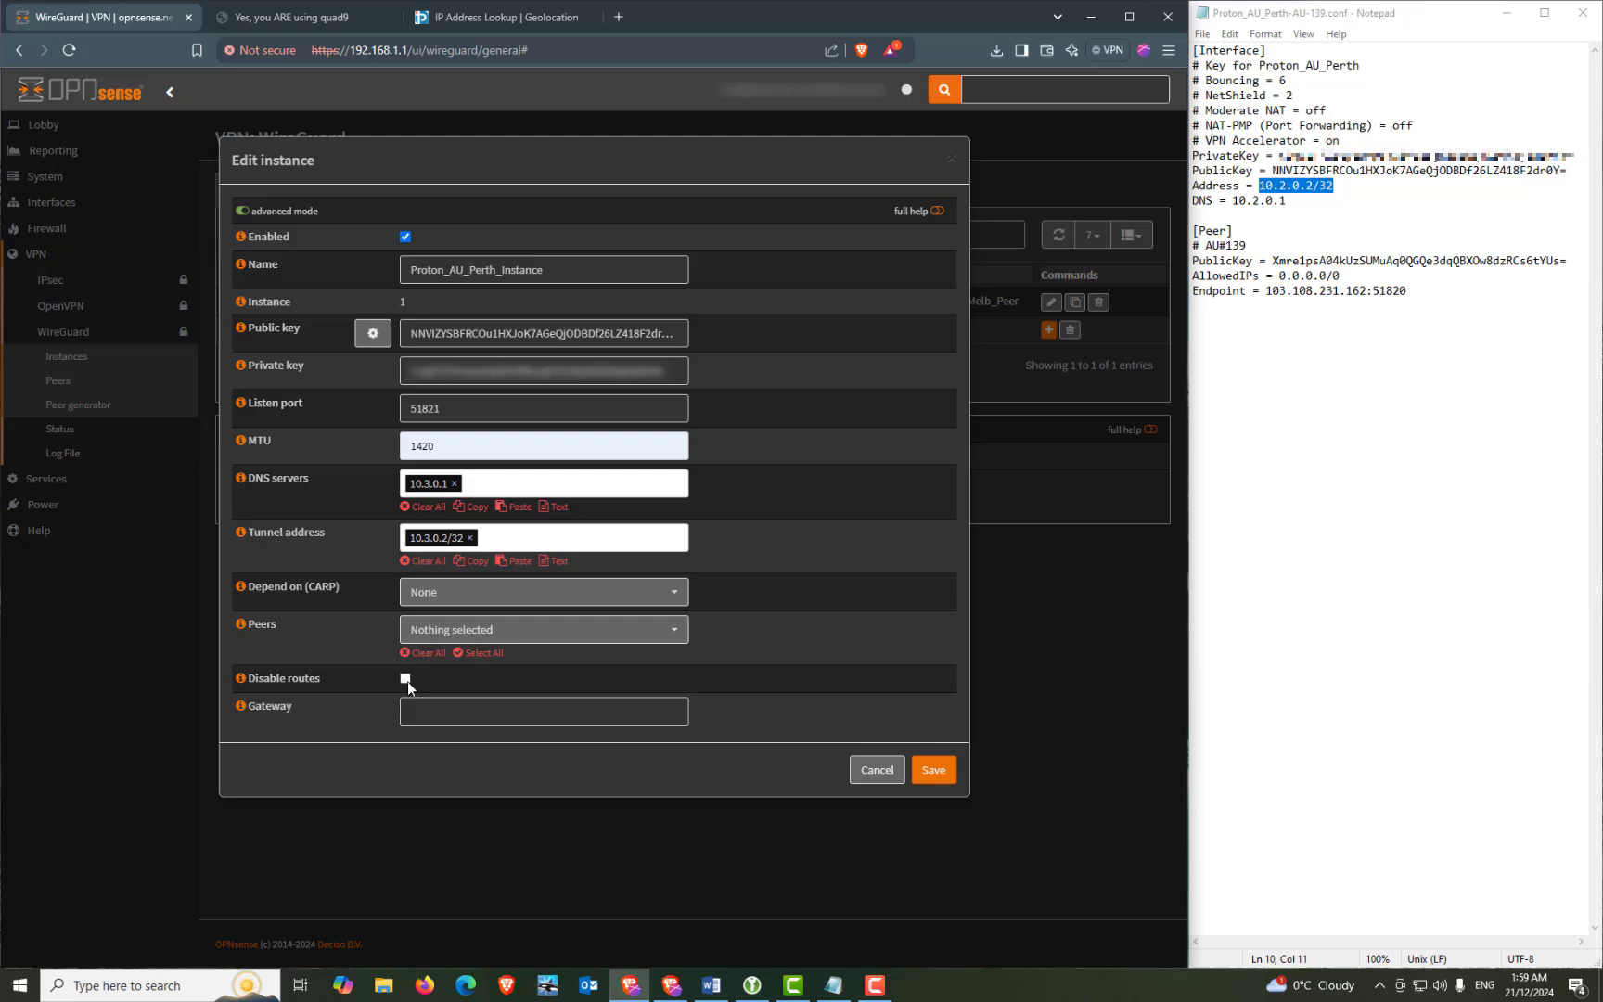
# Step: Set the instance gateway to 10.3.0.1 and save the Perth instance
pyautogui.click(418, 700)
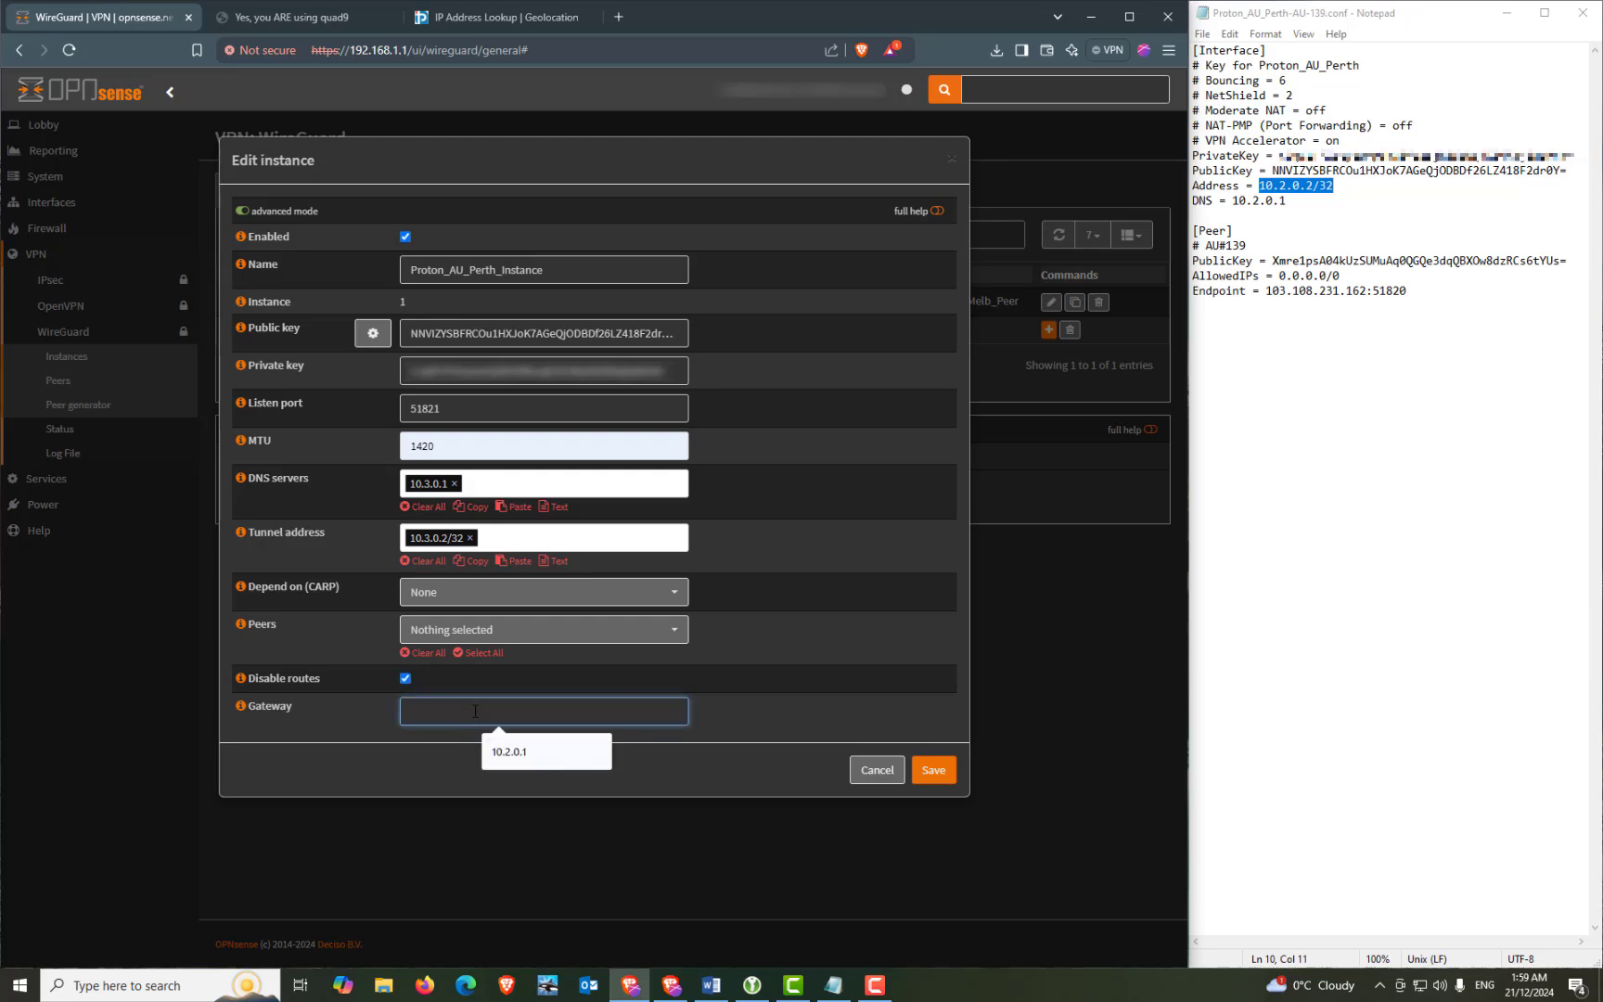
pyautogui.write('10.3.01')
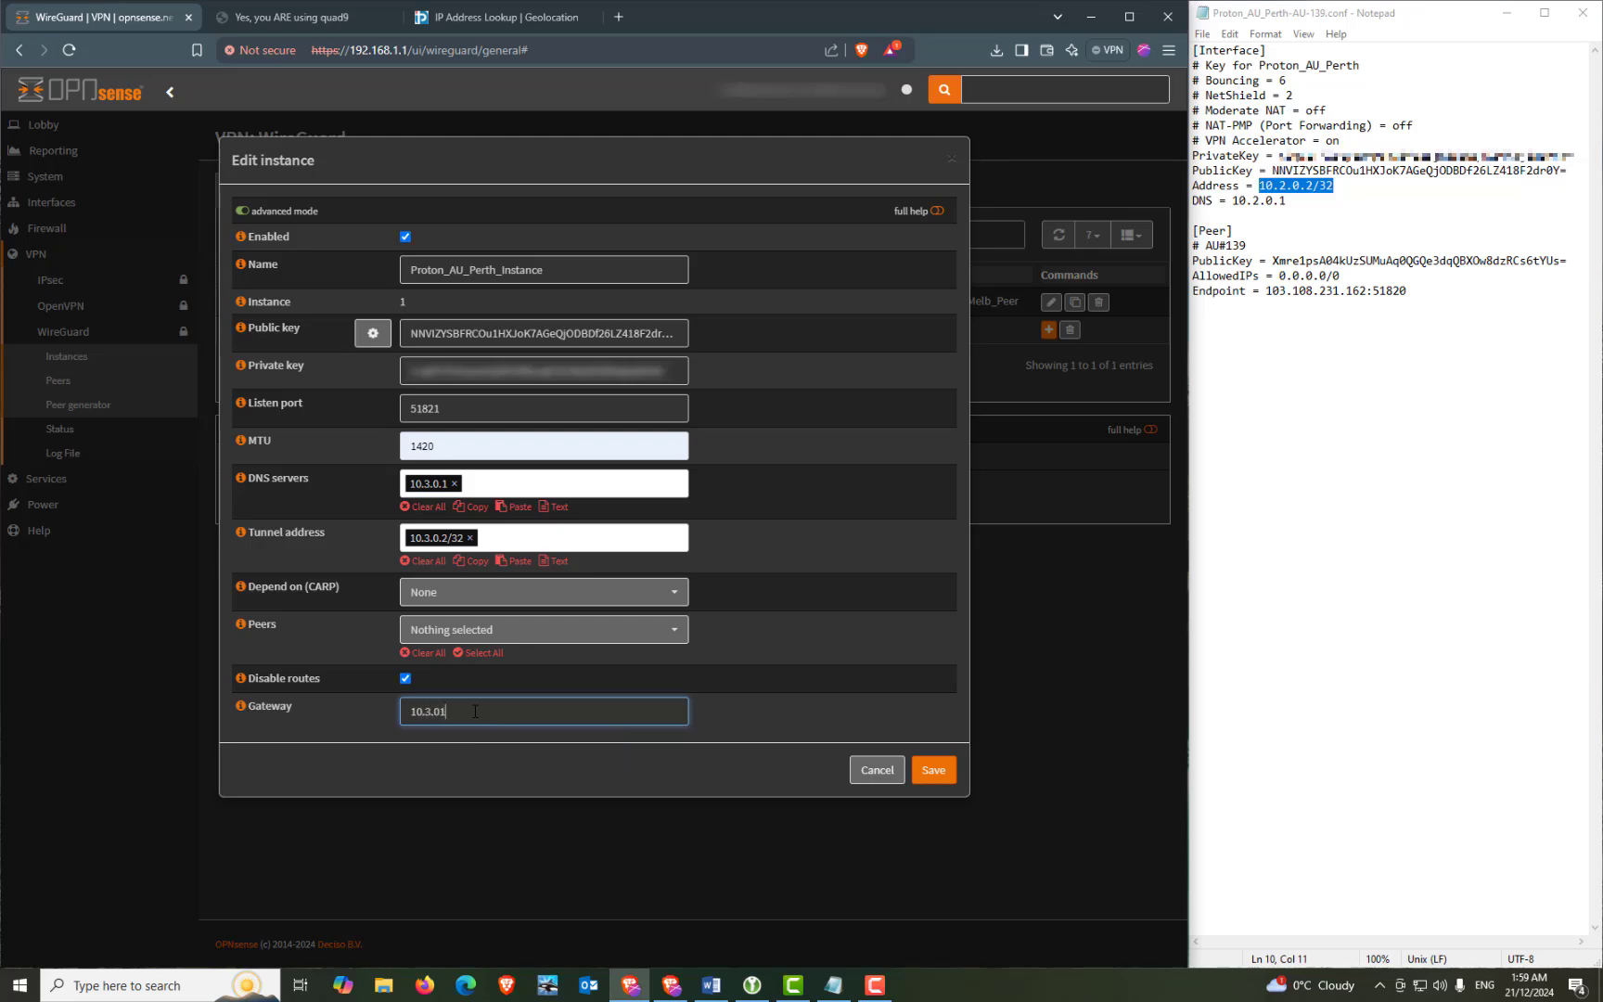
pyautogui.press('BackSpace')
pyautogui.write('.1')
pyautogui.click(931, 766)
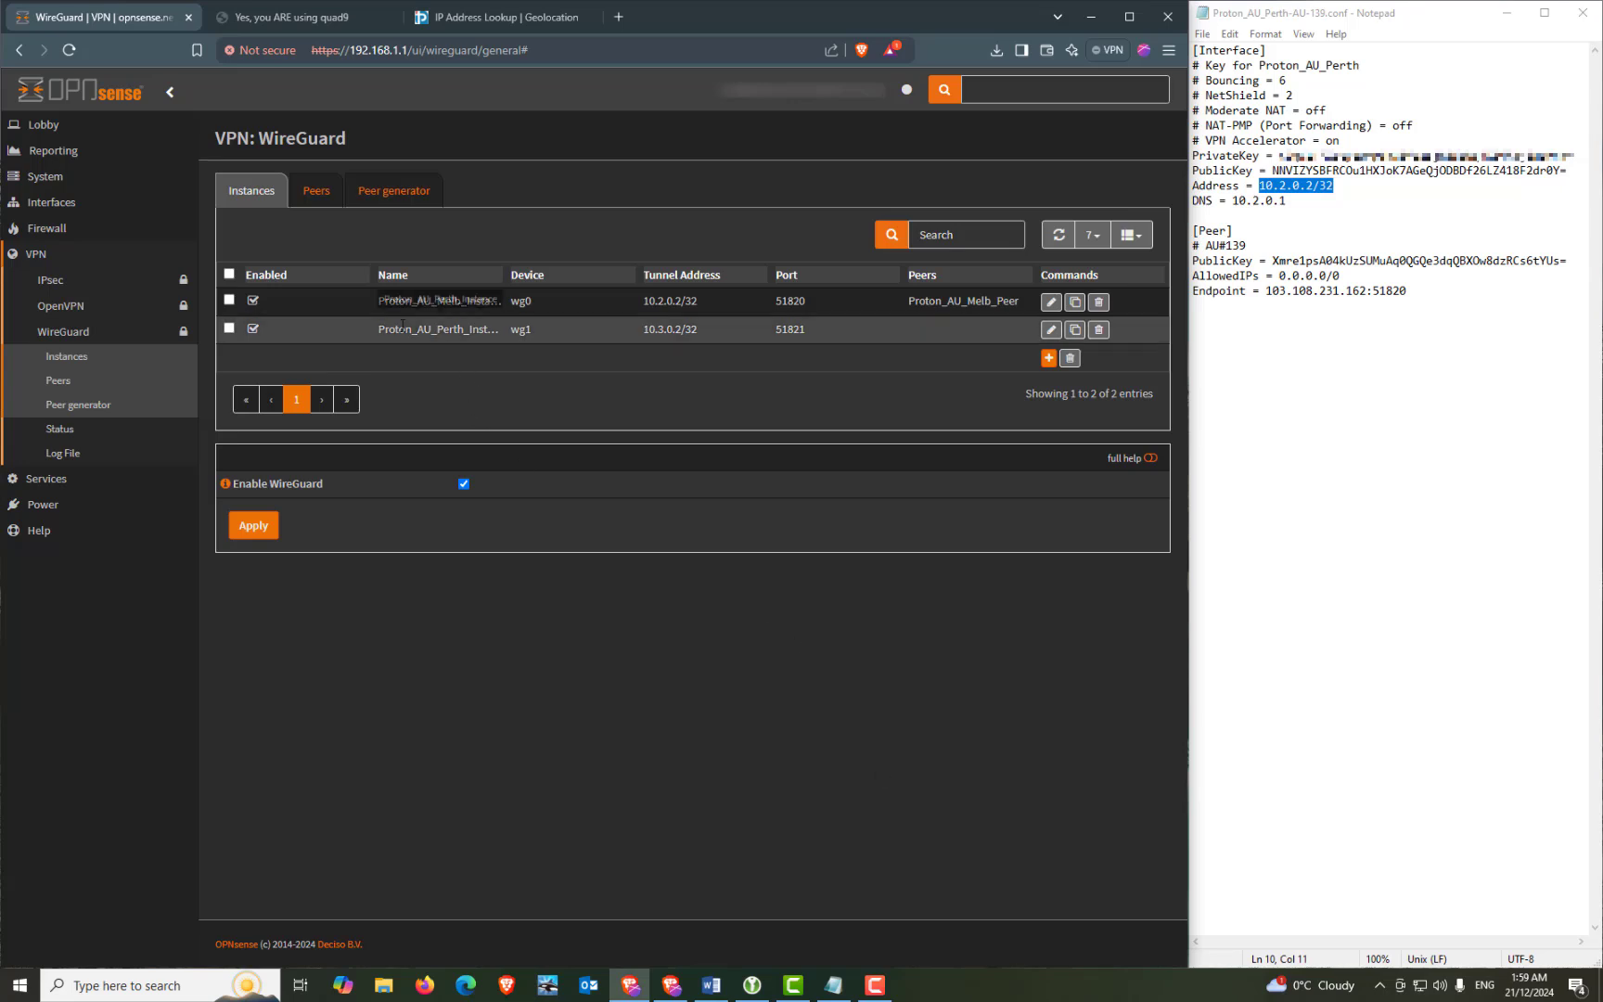
# Step: Add a peer named Proton_AU_Perth_Peer with the Perth server's public key
pyautogui.click(323, 202)
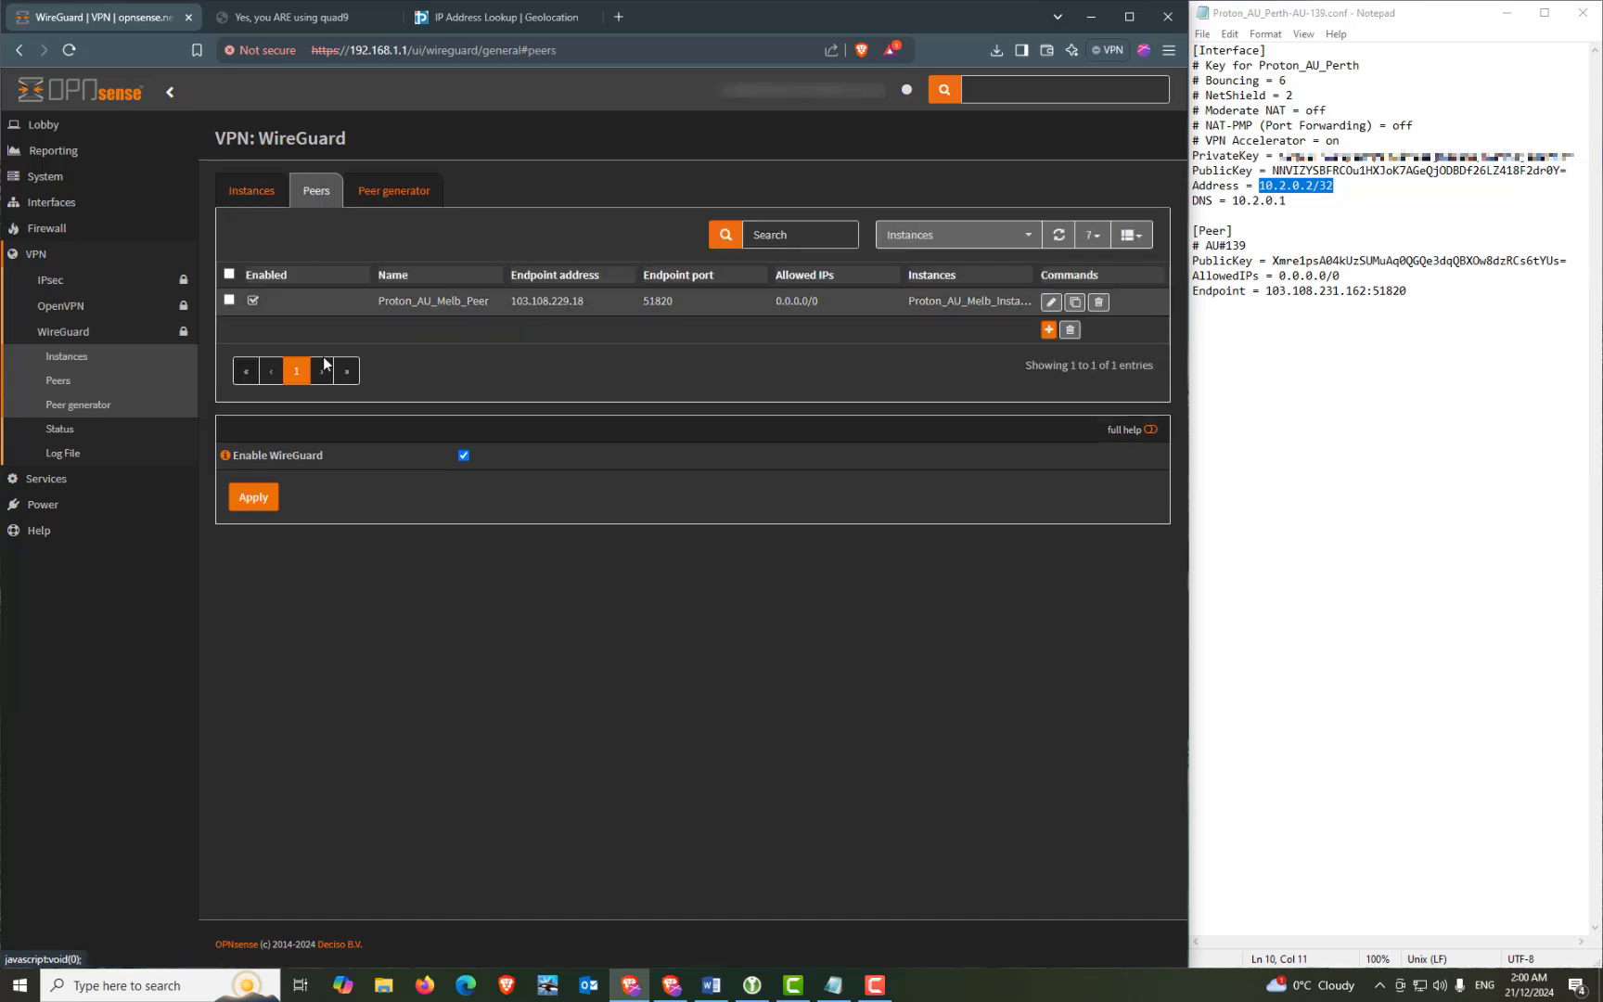
pyautogui.click(1048, 331)
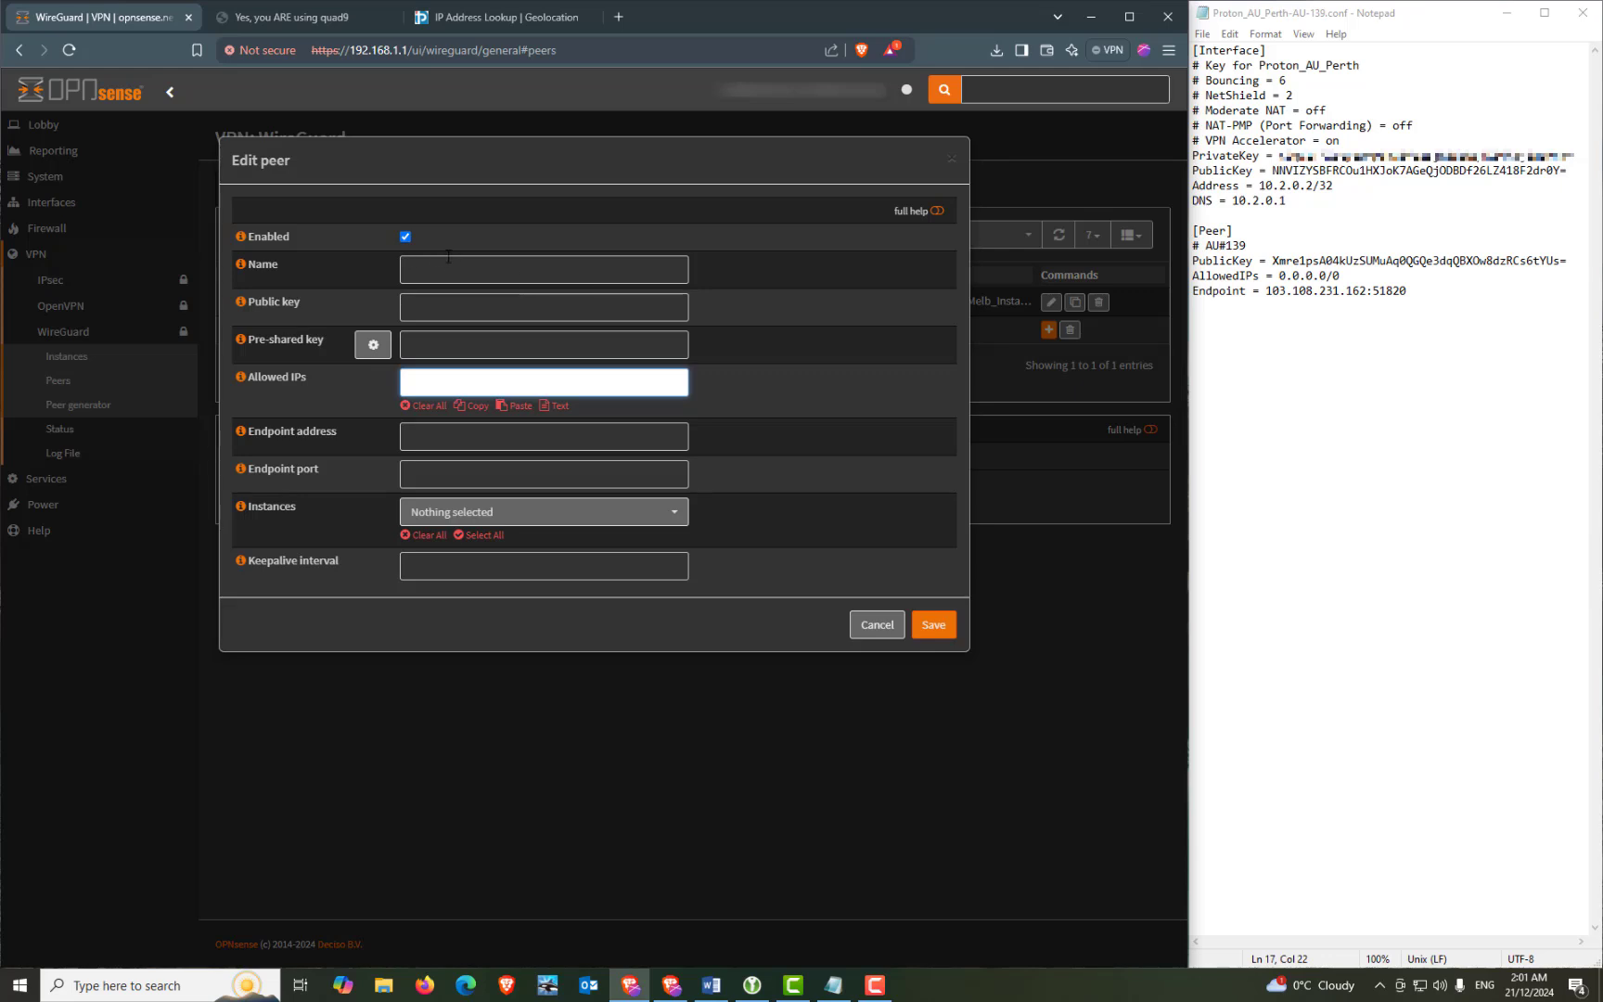
pyautogui.click(452, 266)
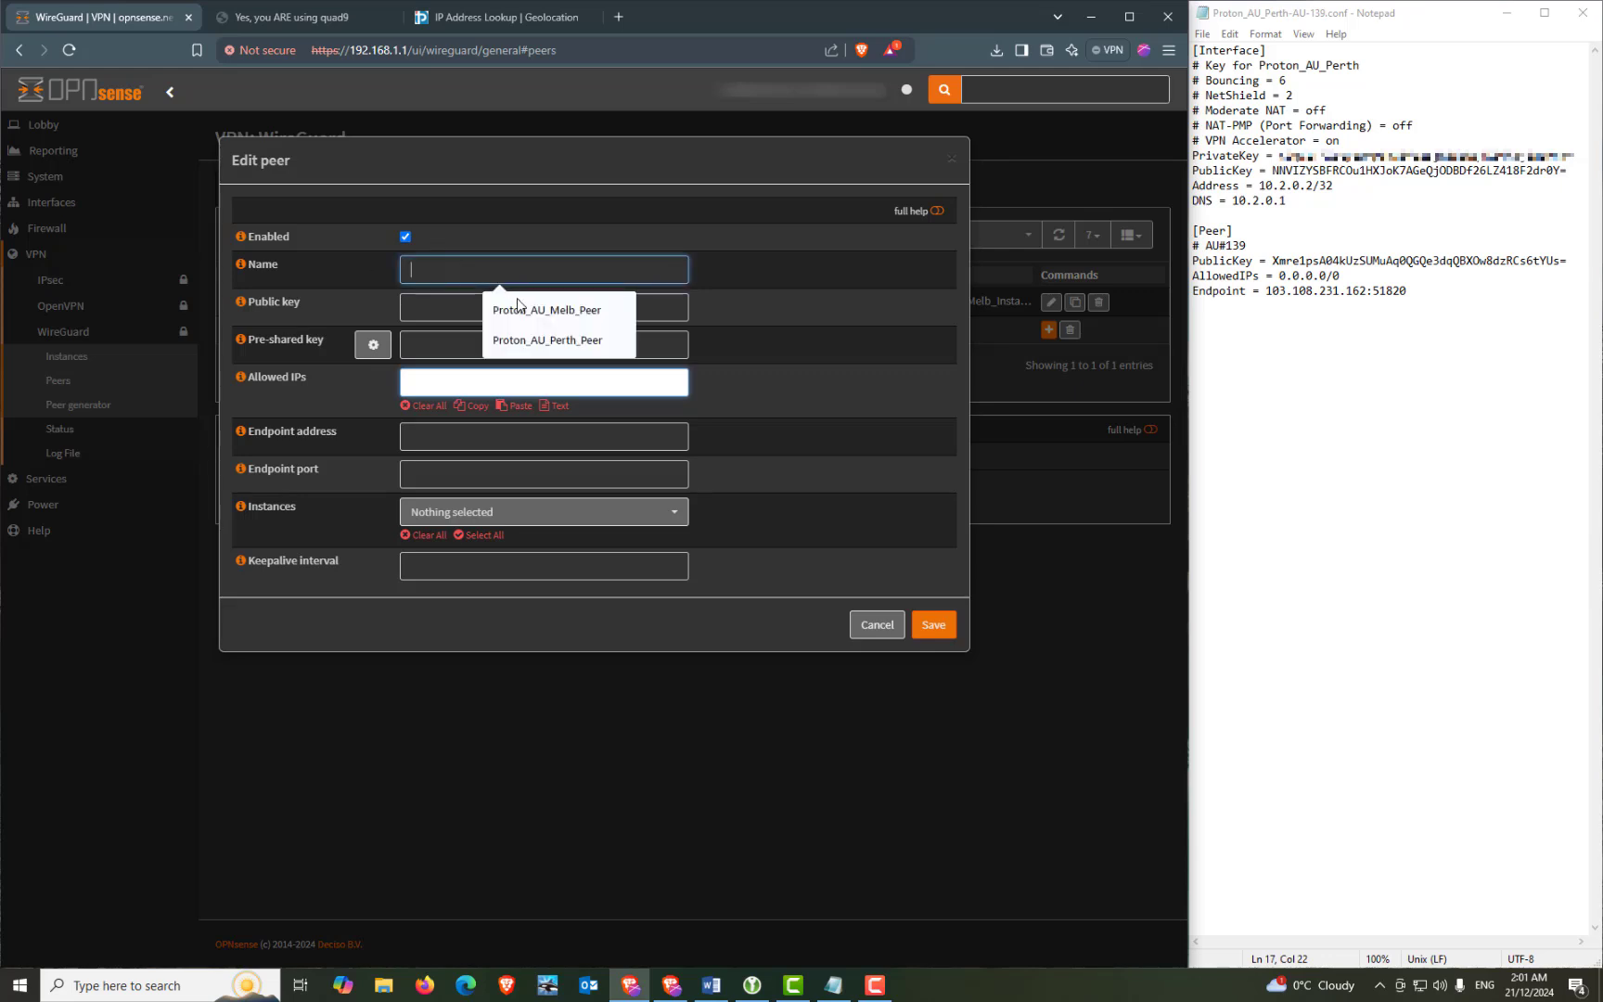
pyautogui.click(549, 343)
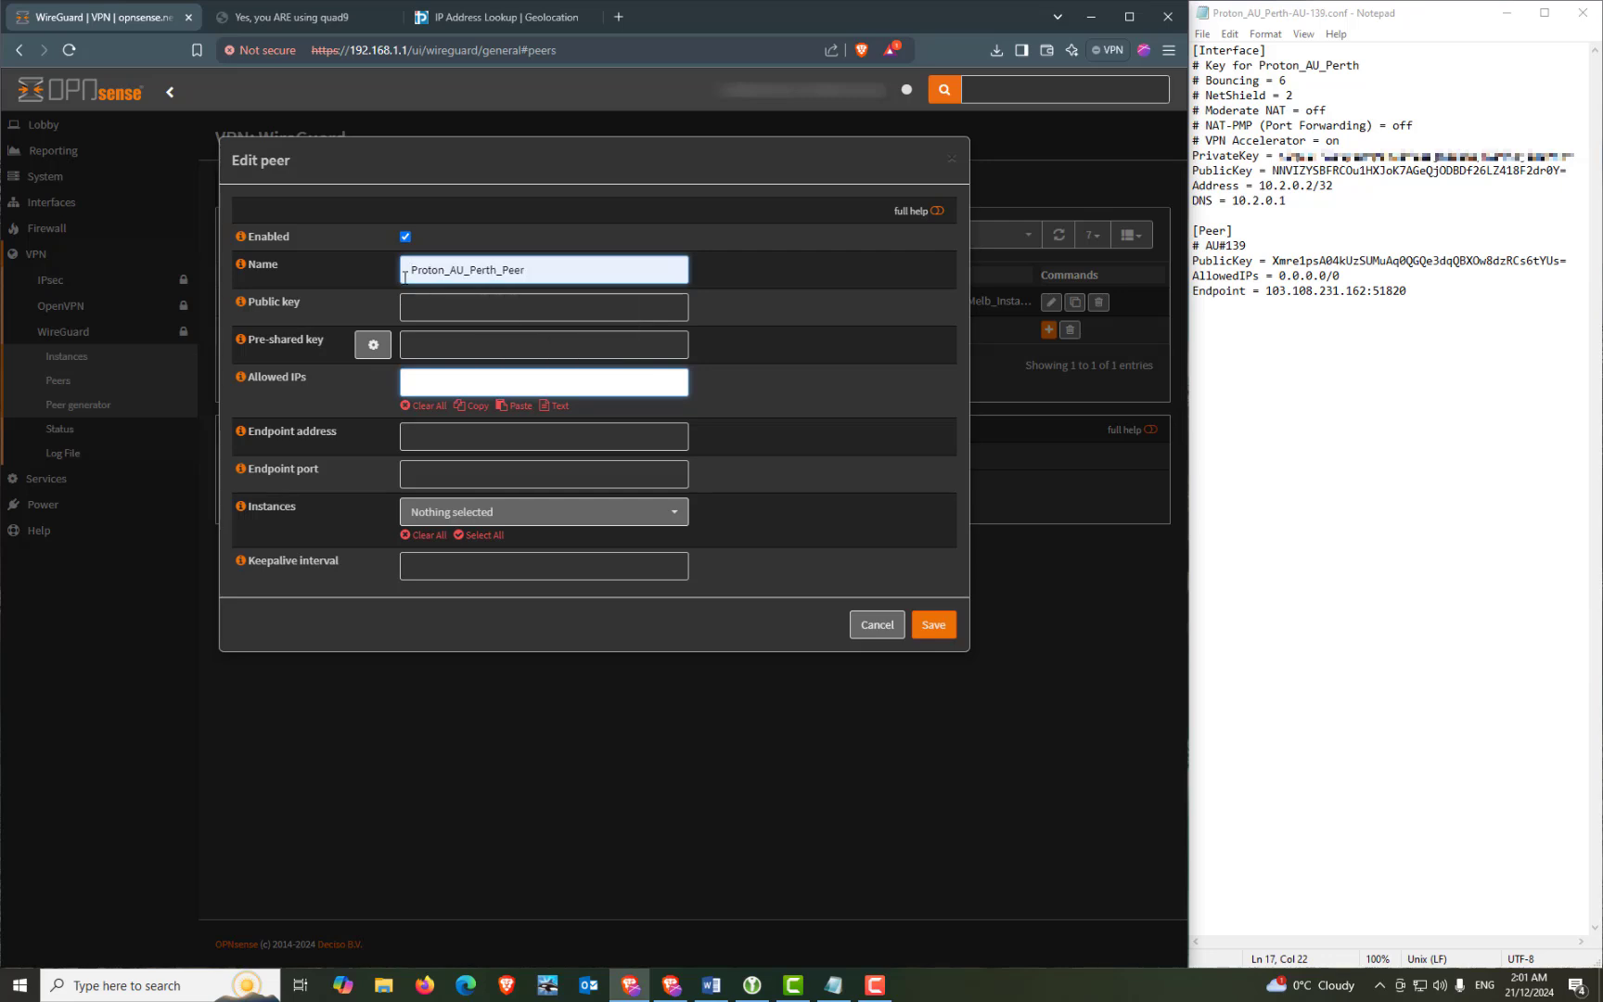
pyautogui.click(1365, 242)
pyautogui.moveTo(1568, 260); pyautogui.dragTo(1274, 266)
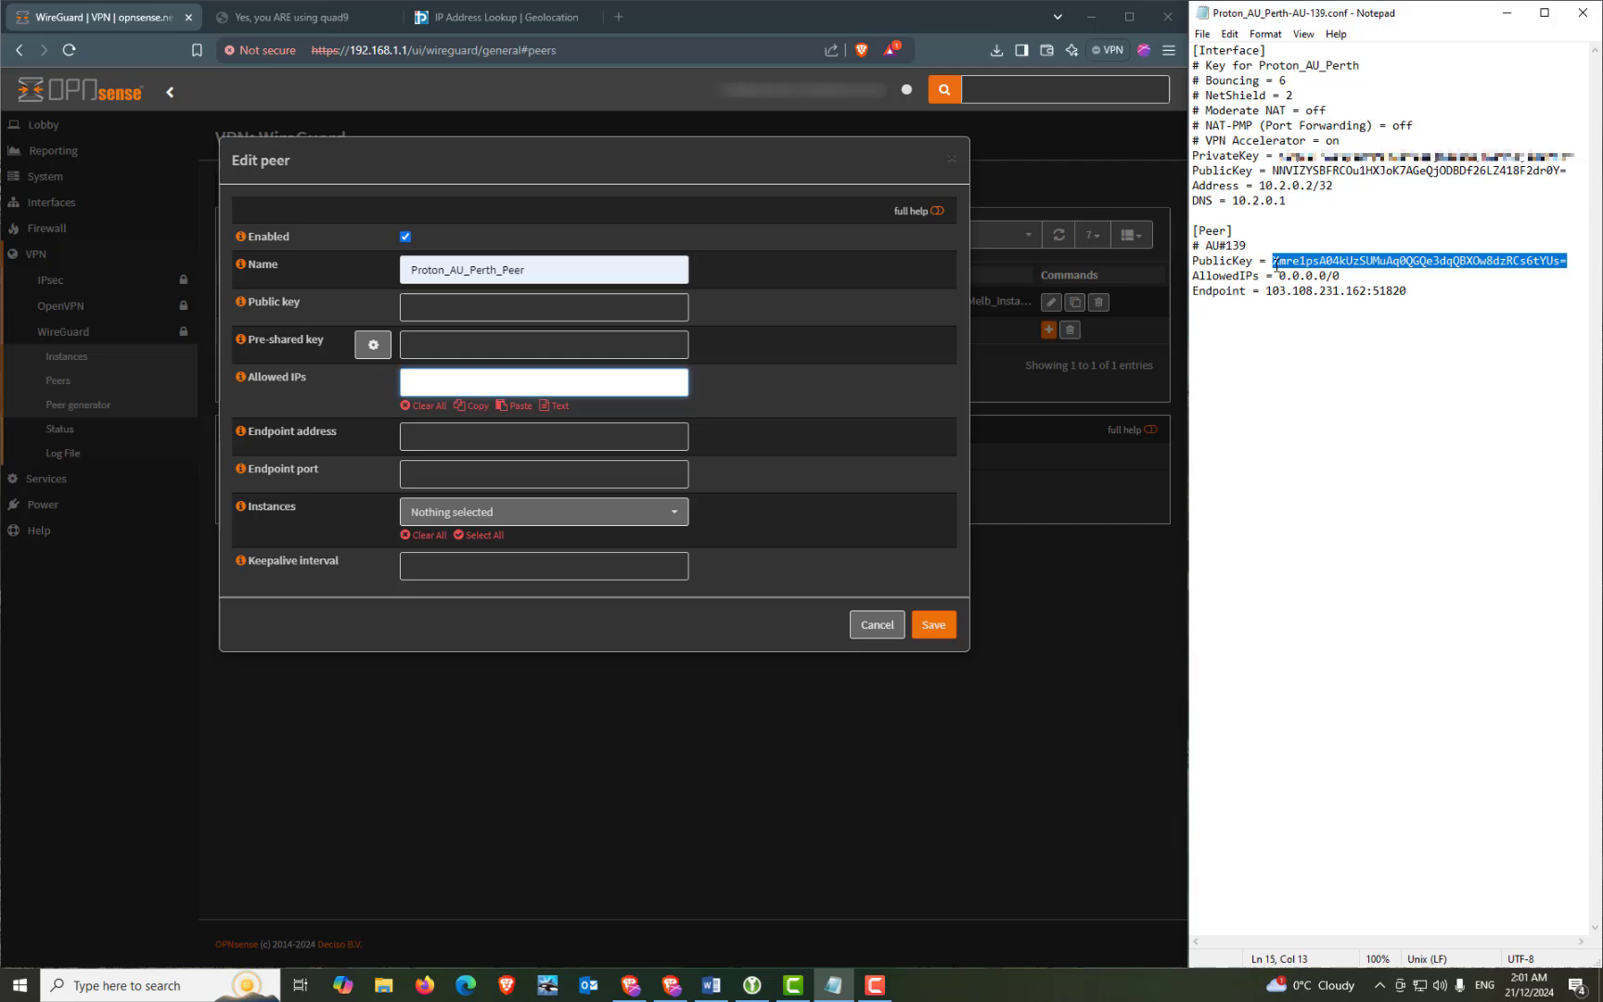
pyautogui.rightClick(1287, 262)
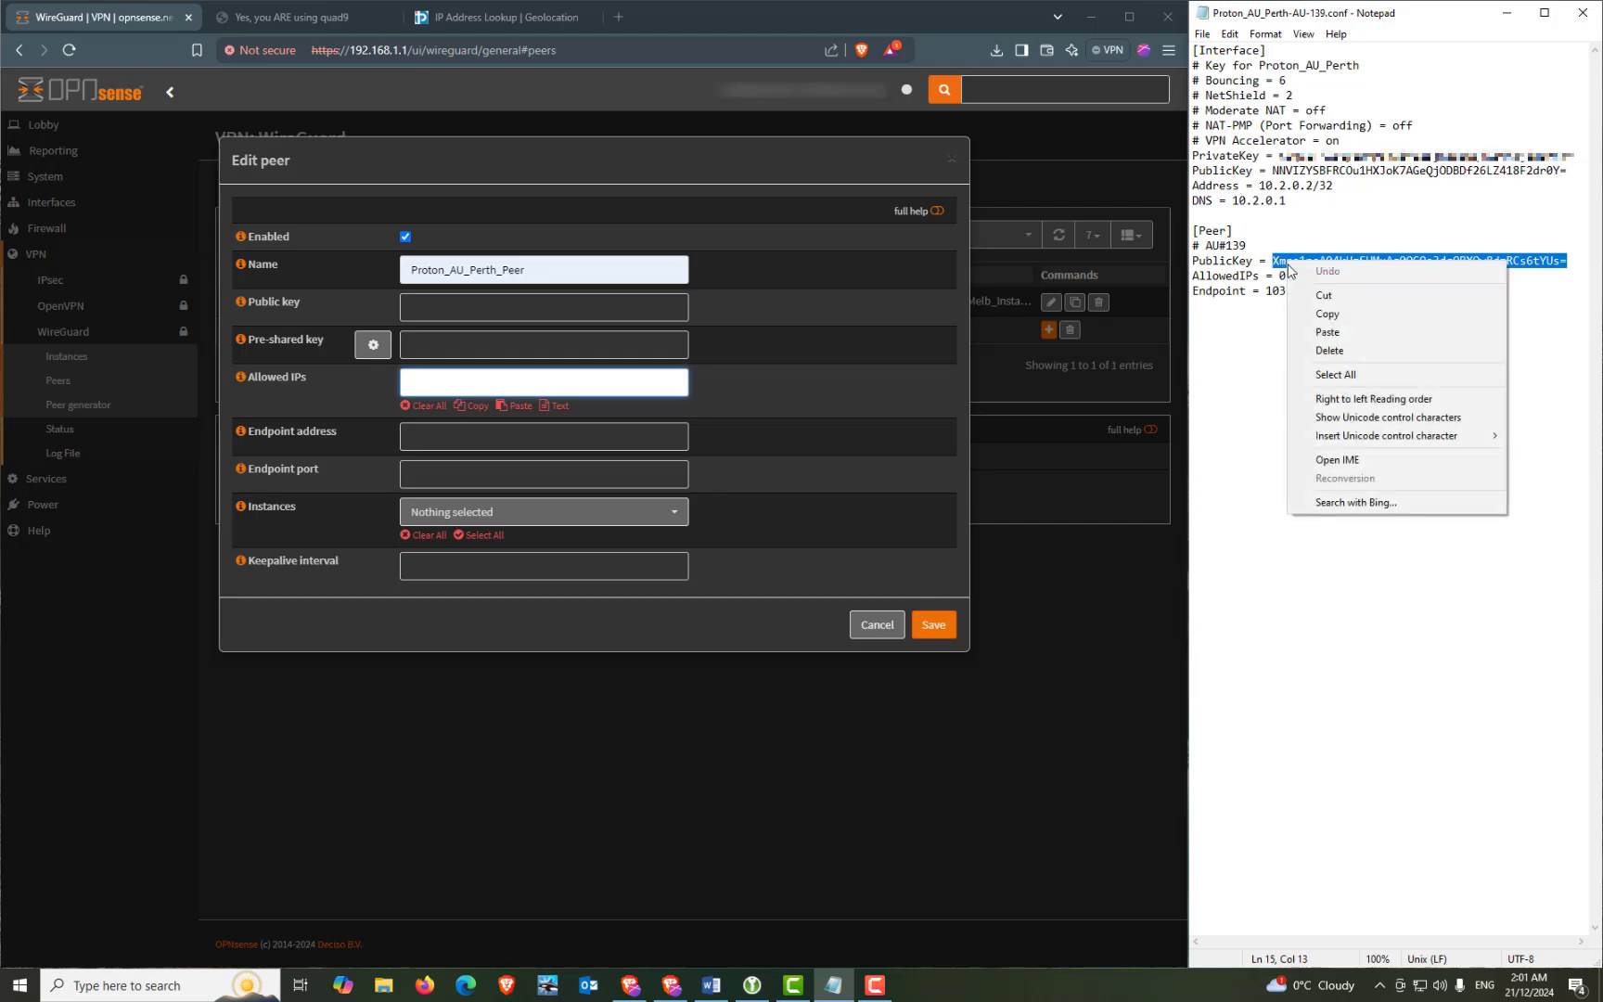
pyautogui.click(1327, 313)
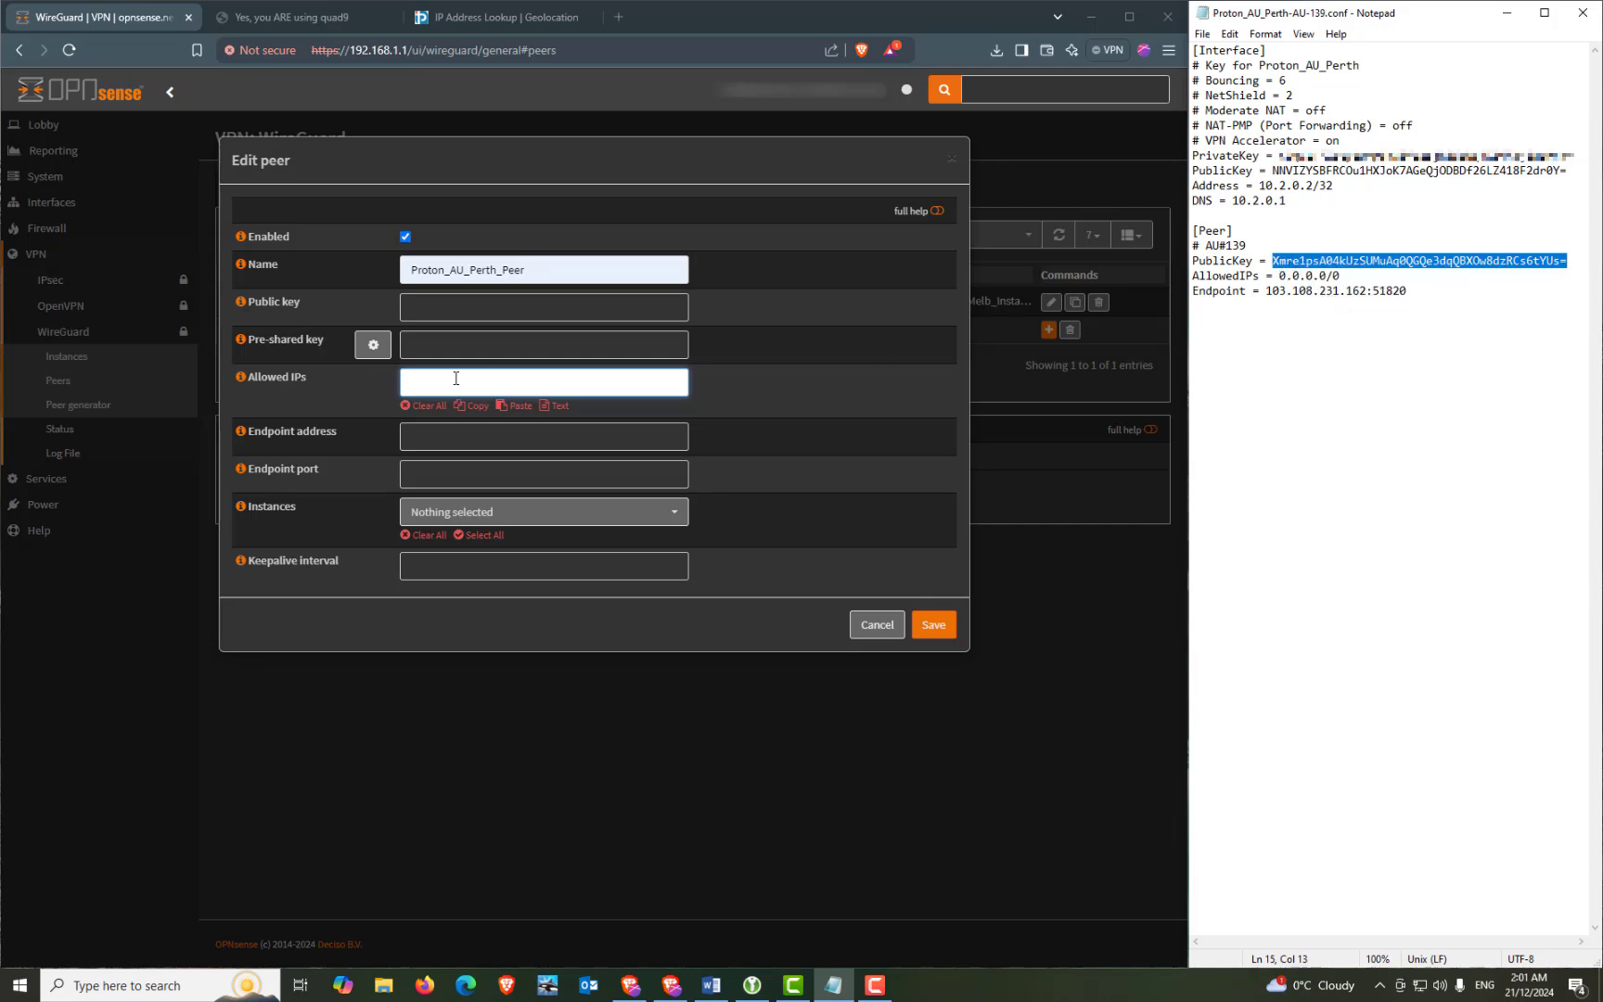
pyautogui.click(483, 310)
pyautogui.hotkey('ctrl', 'v')
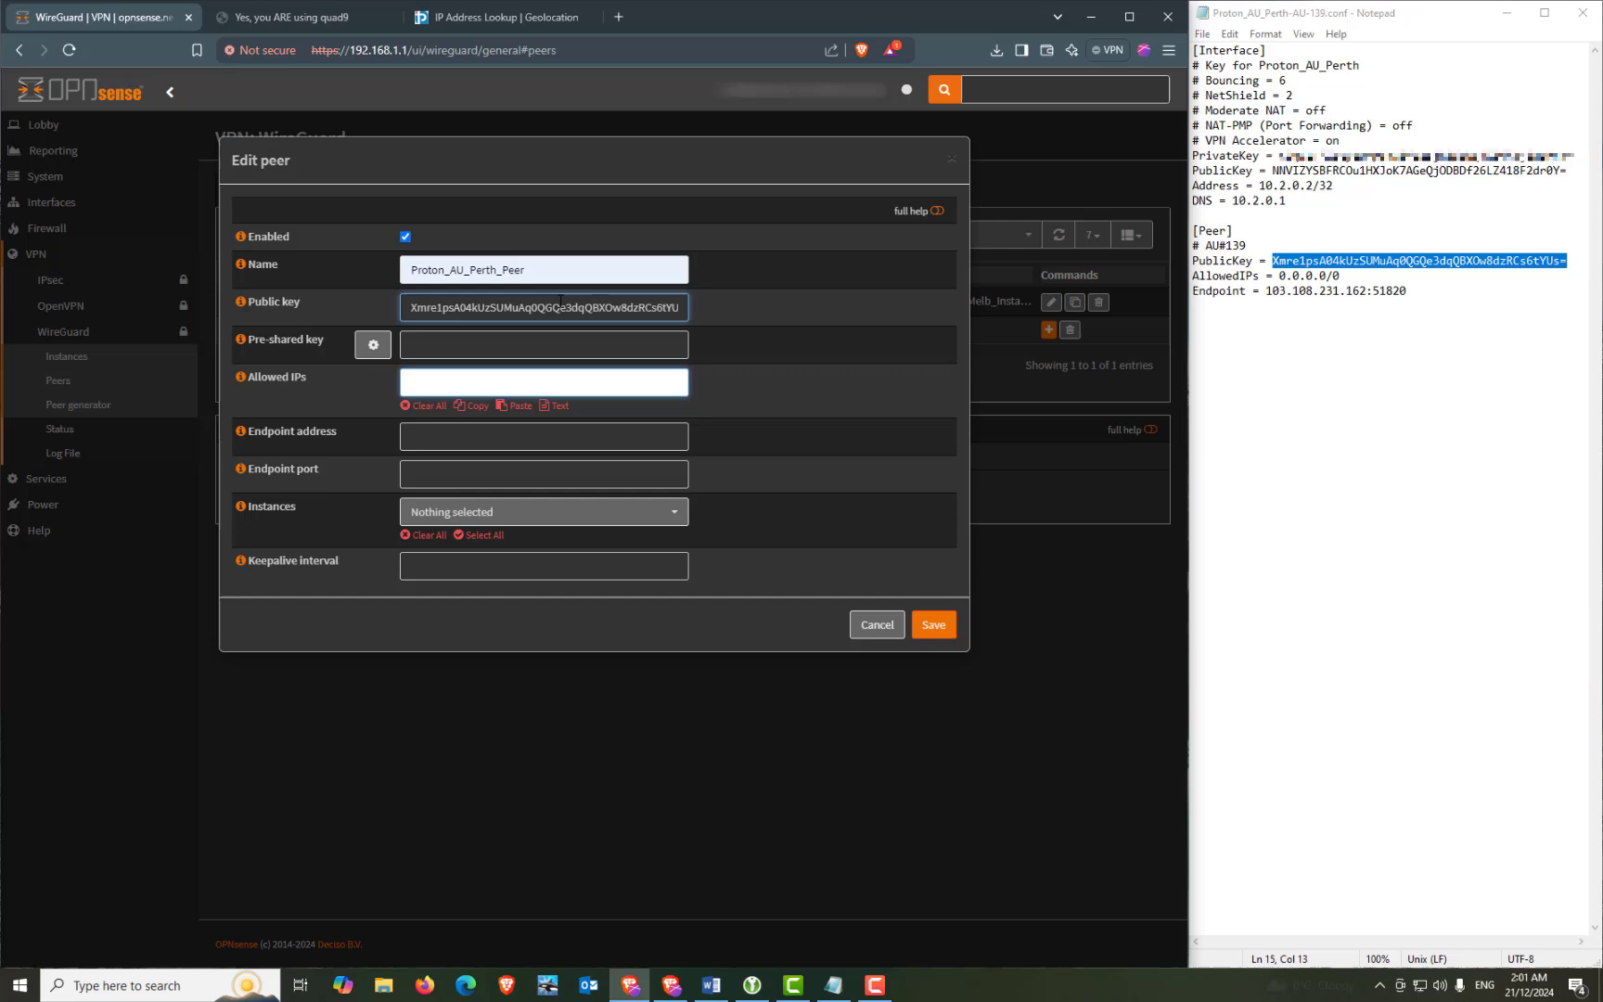
pyautogui.moveTo(560, 302); pyautogui.dragTo(701, 314)
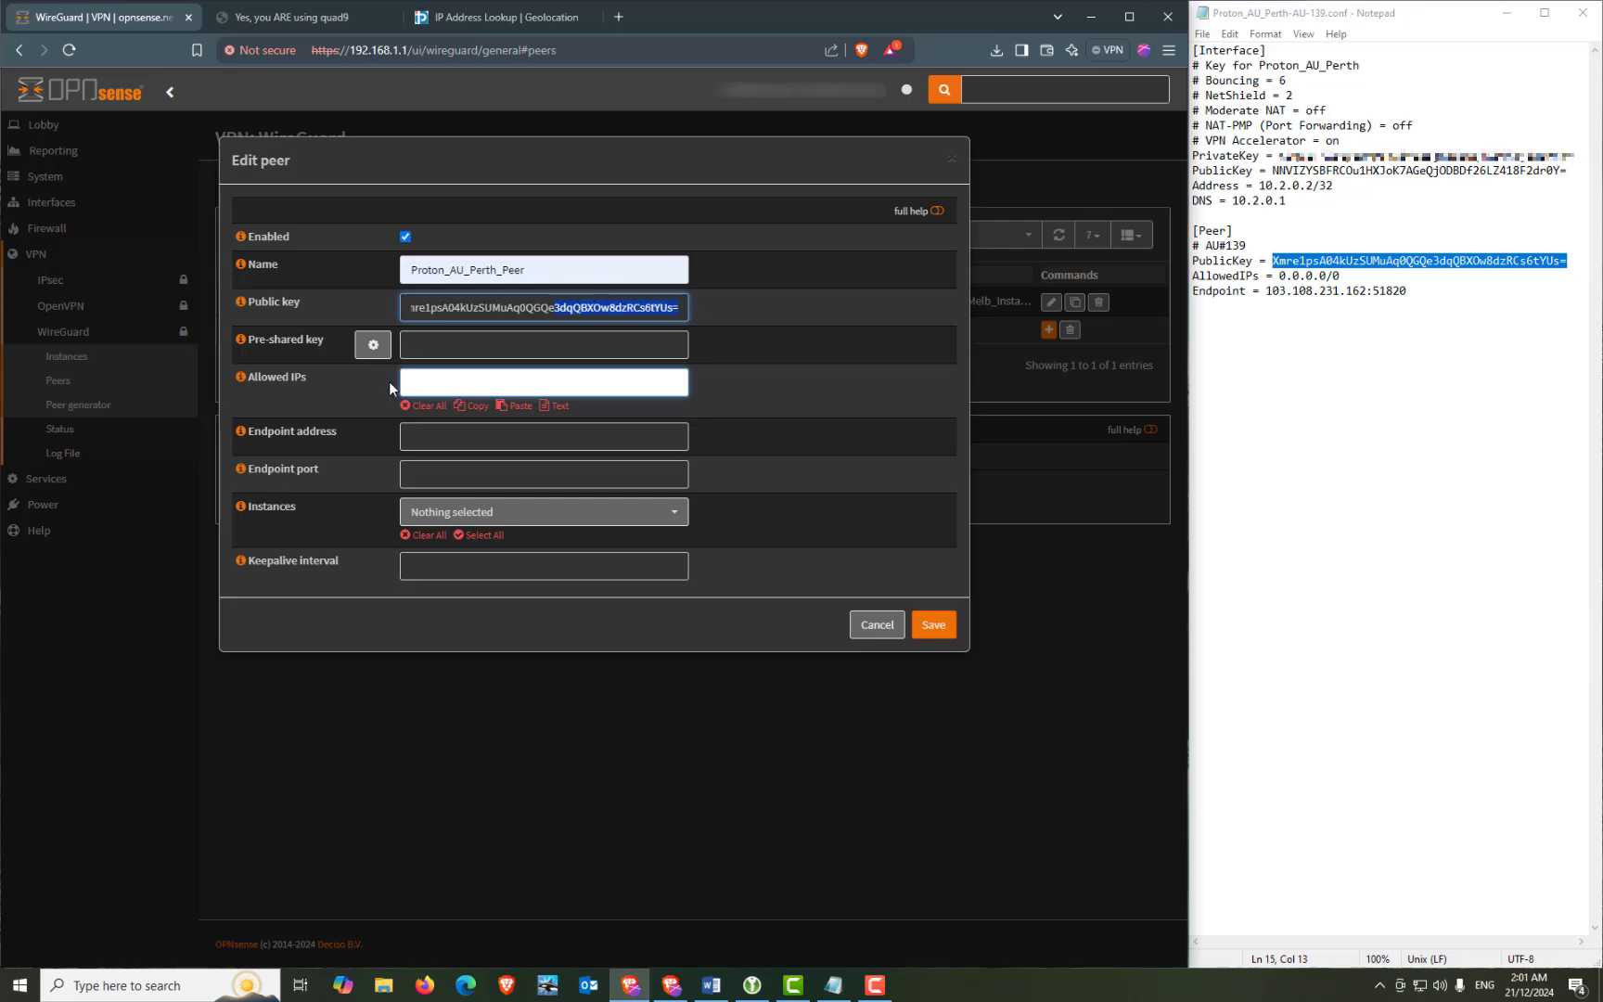
# Step: Set allowed IPs 0.0.0.0/0 and endpoint 103.108.231.162 on port 51820
pyautogui.click(421, 380)
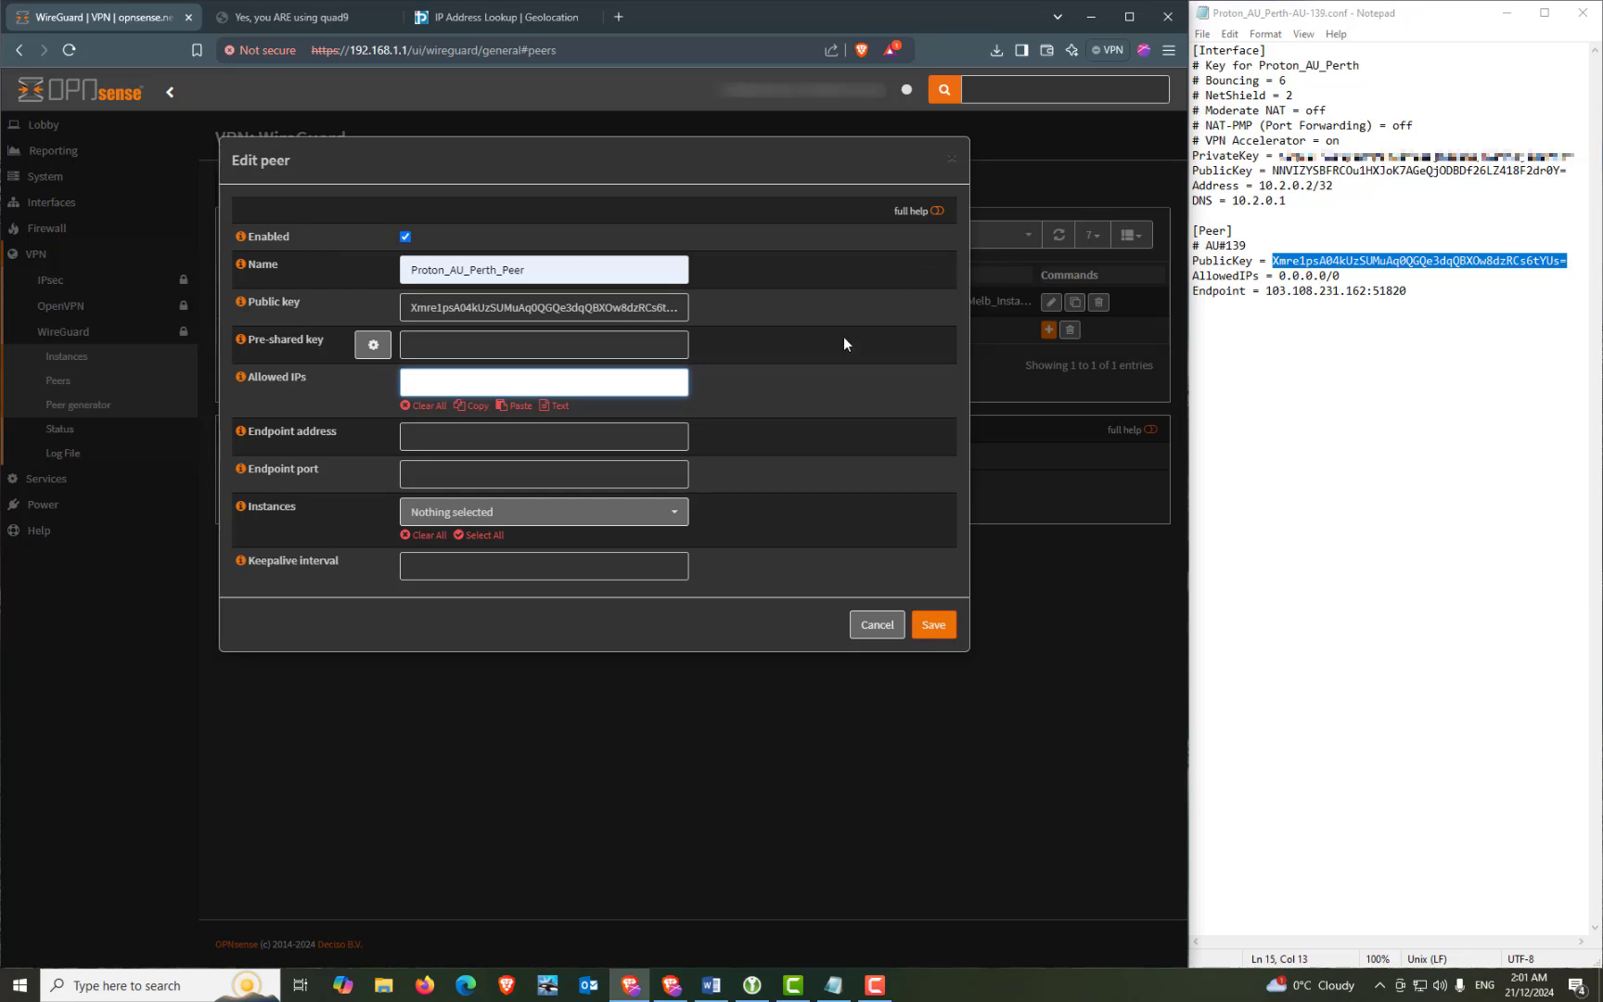
pyautogui.moveTo(1342, 275); pyautogui.dragTo(1278, 277)
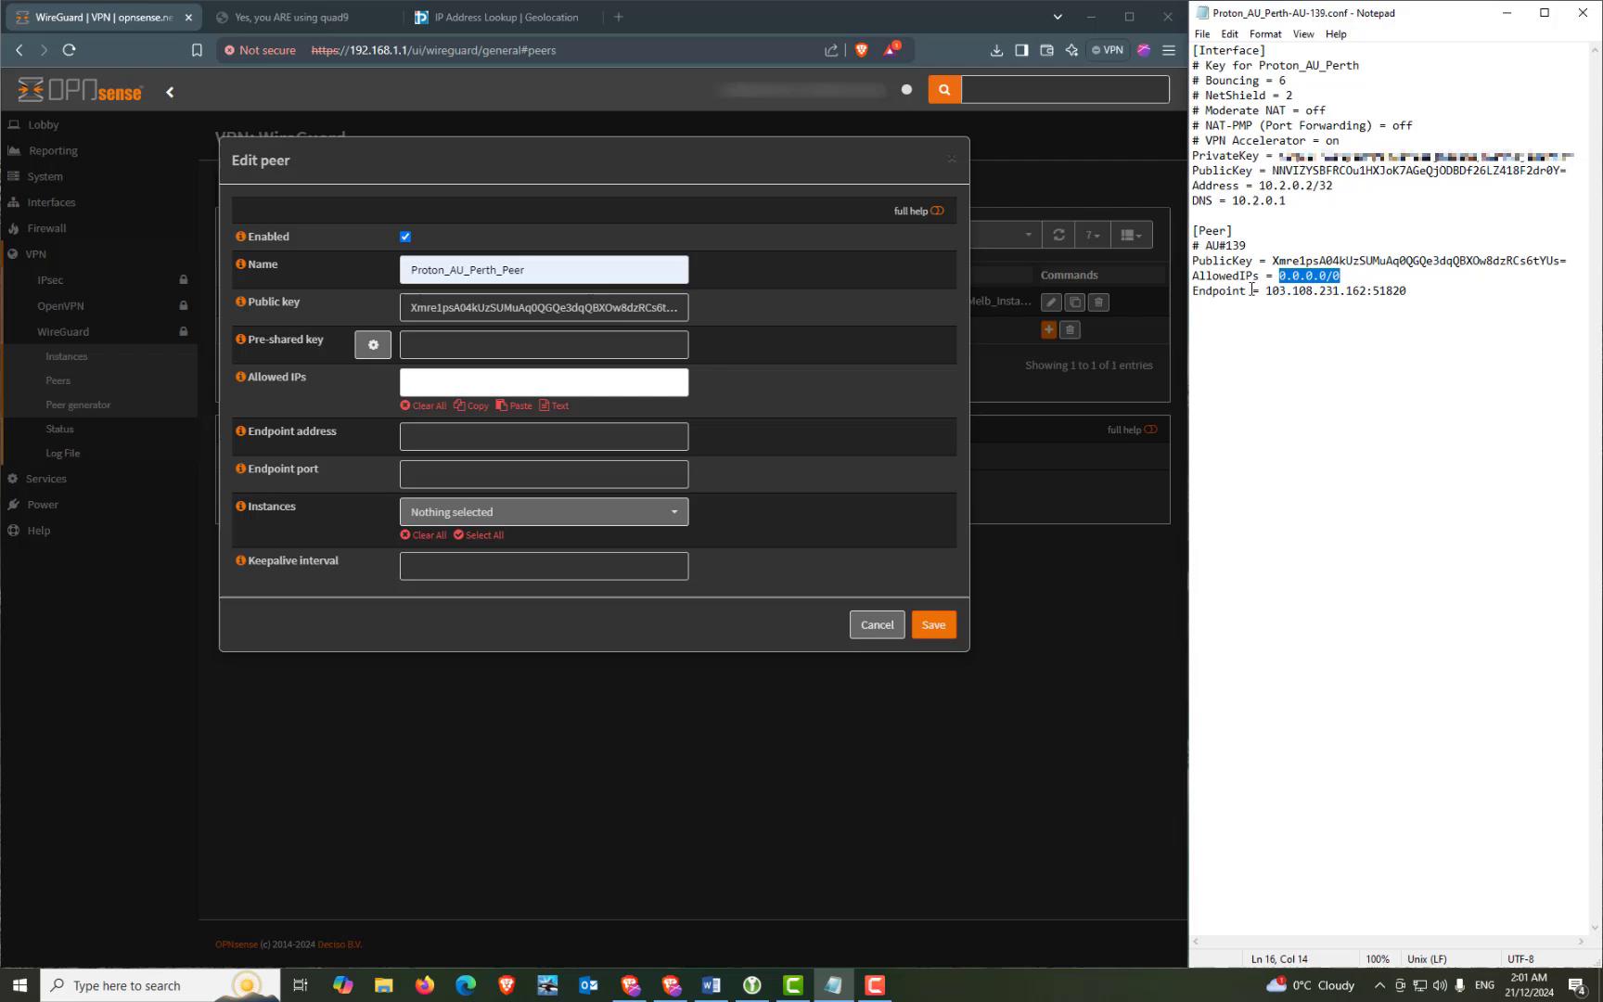
pyautogui.click(516, 438)
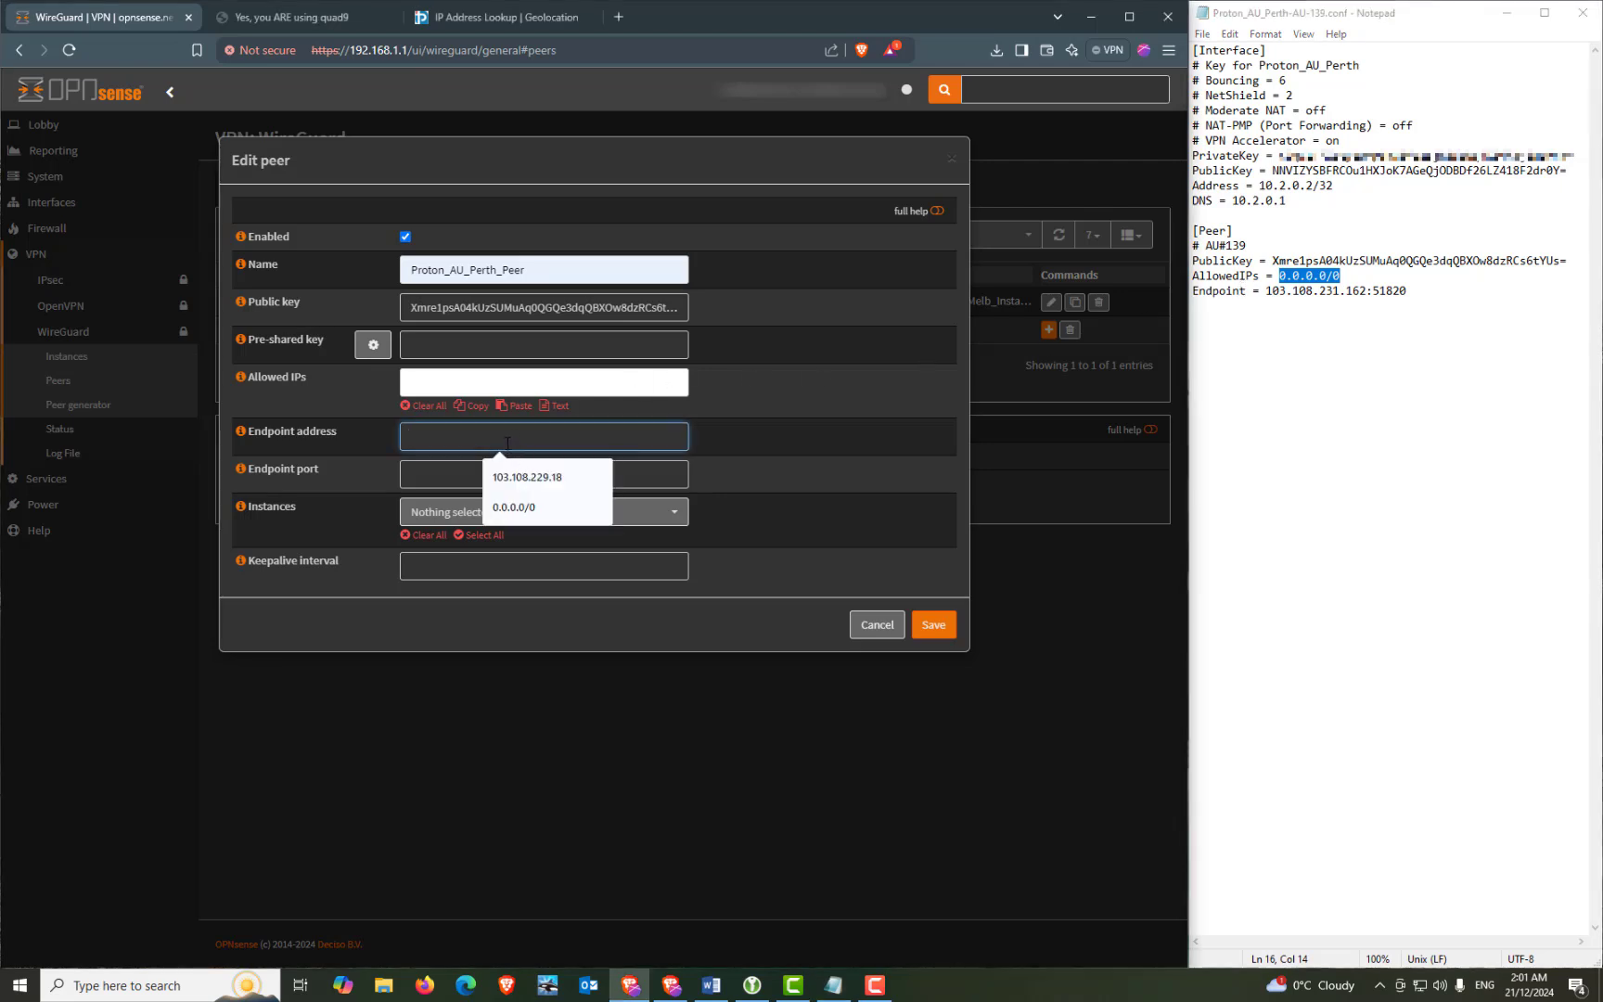
pyautogui.click(470, 380)
pyautogui.hotkey('ctrl', 'v')
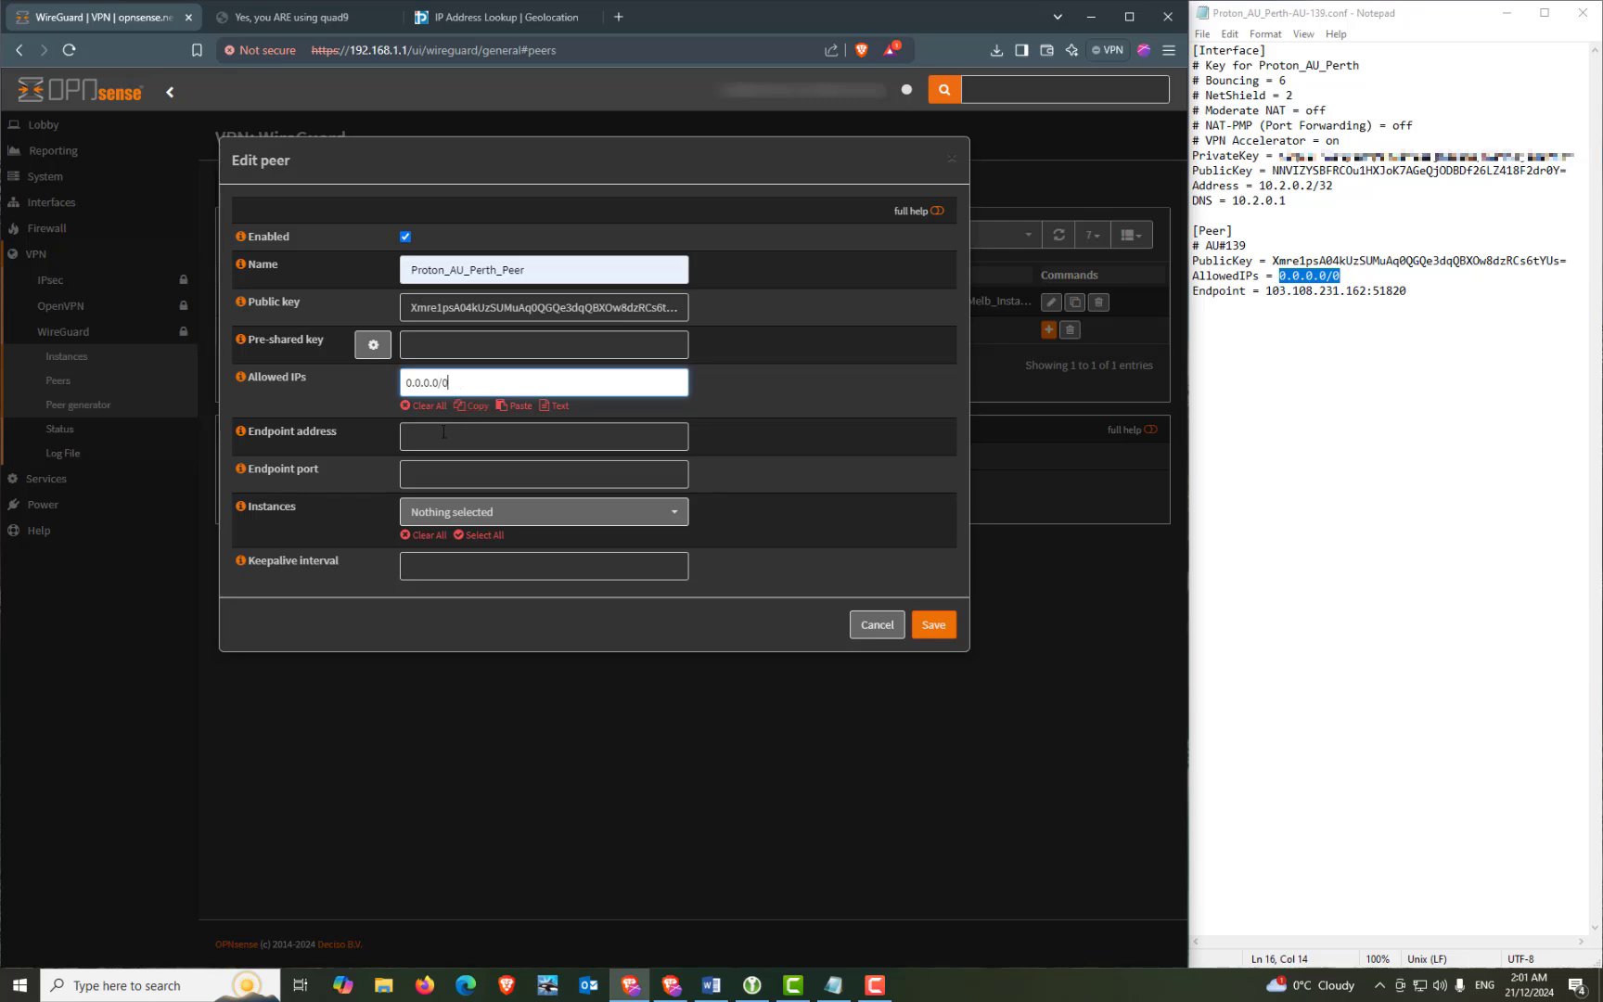
pyautogui.click(432, 443)
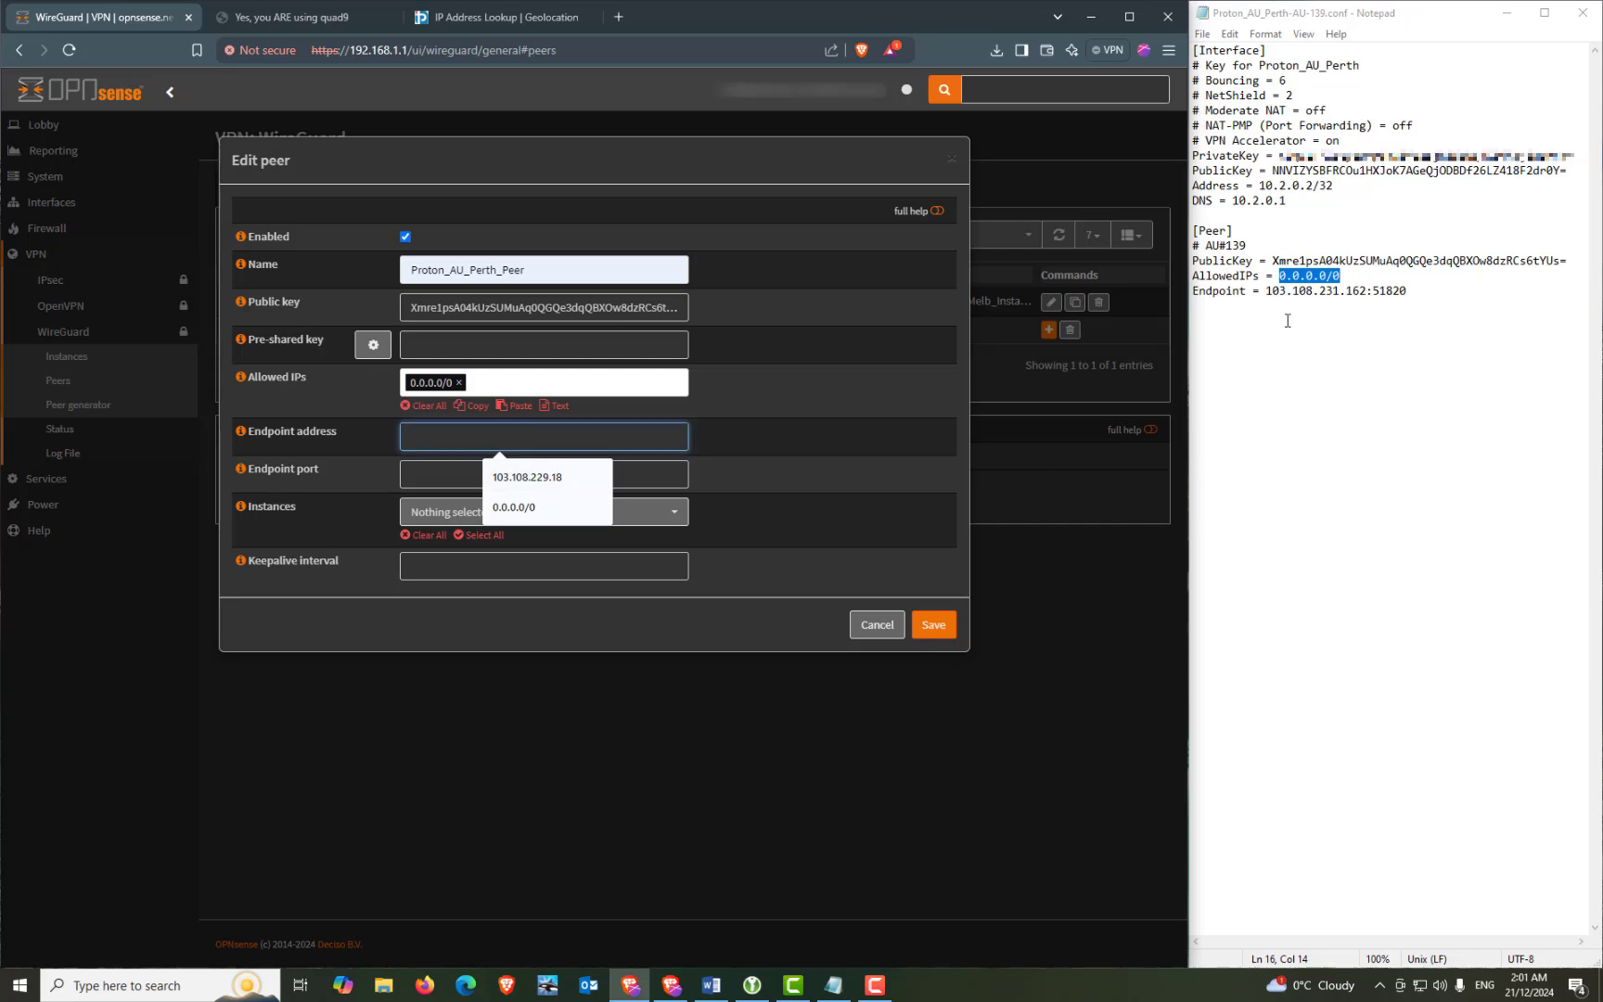
pyautogui.moveTo(1367, 293); pyautogui.dragTo(1265, 292)
pyautogui.hotkey('ctrl', 'c')
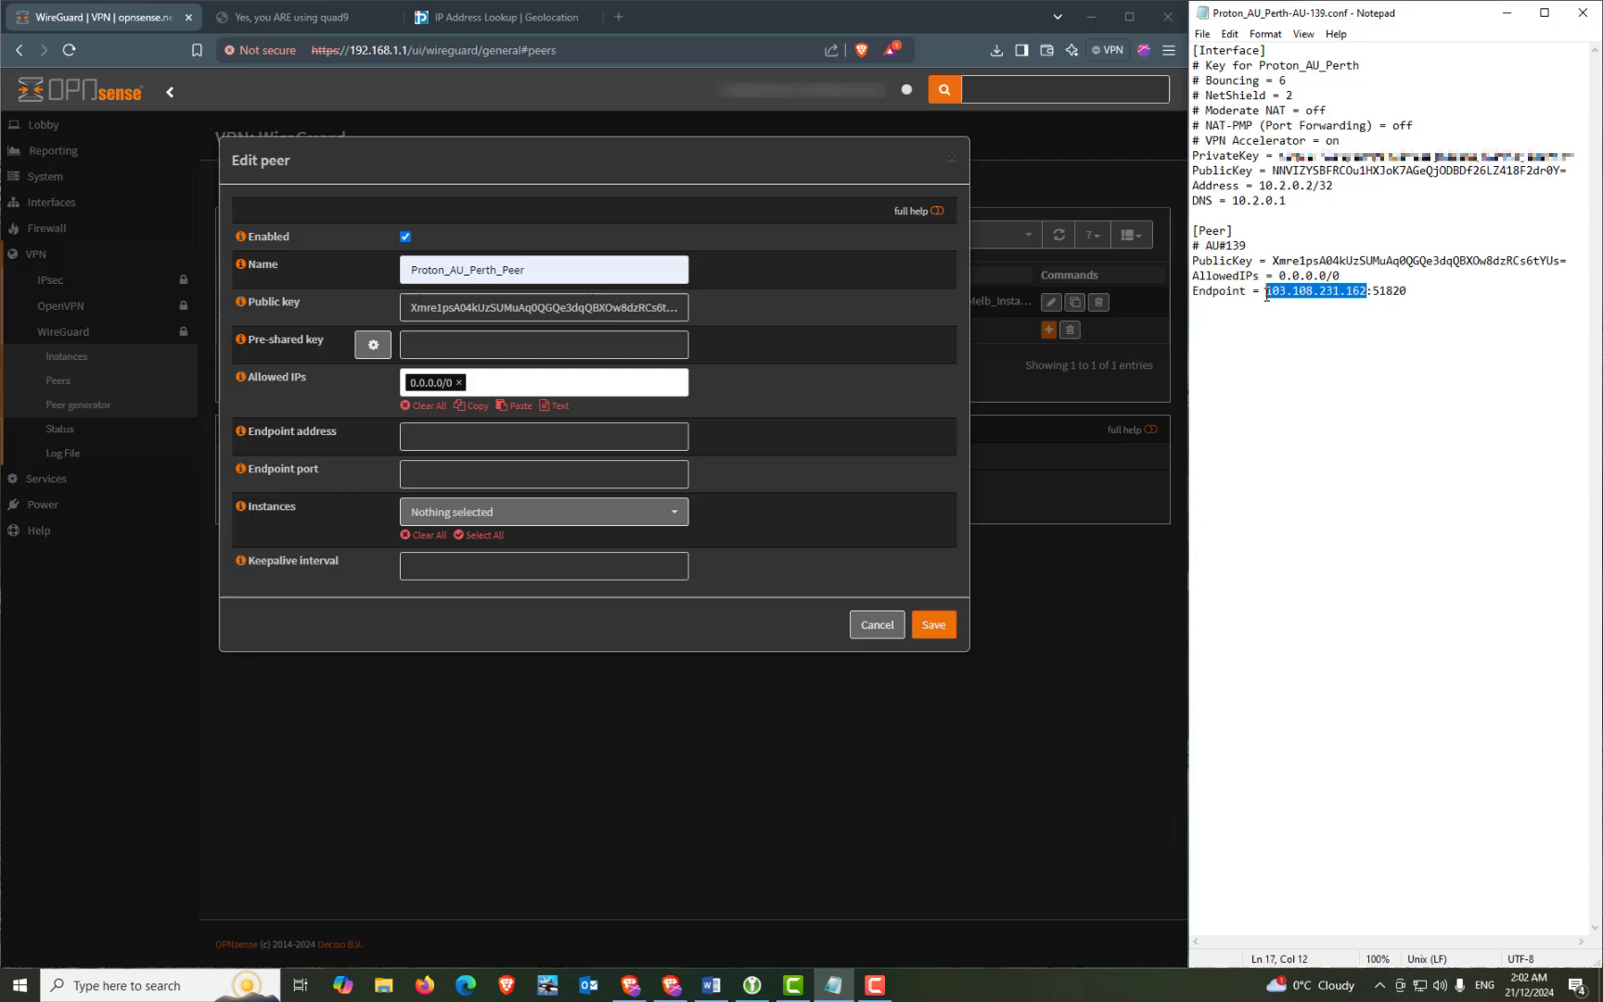
pyautogui.click(440, 438)
pyautogui.hotkey('ctrl', 'v')
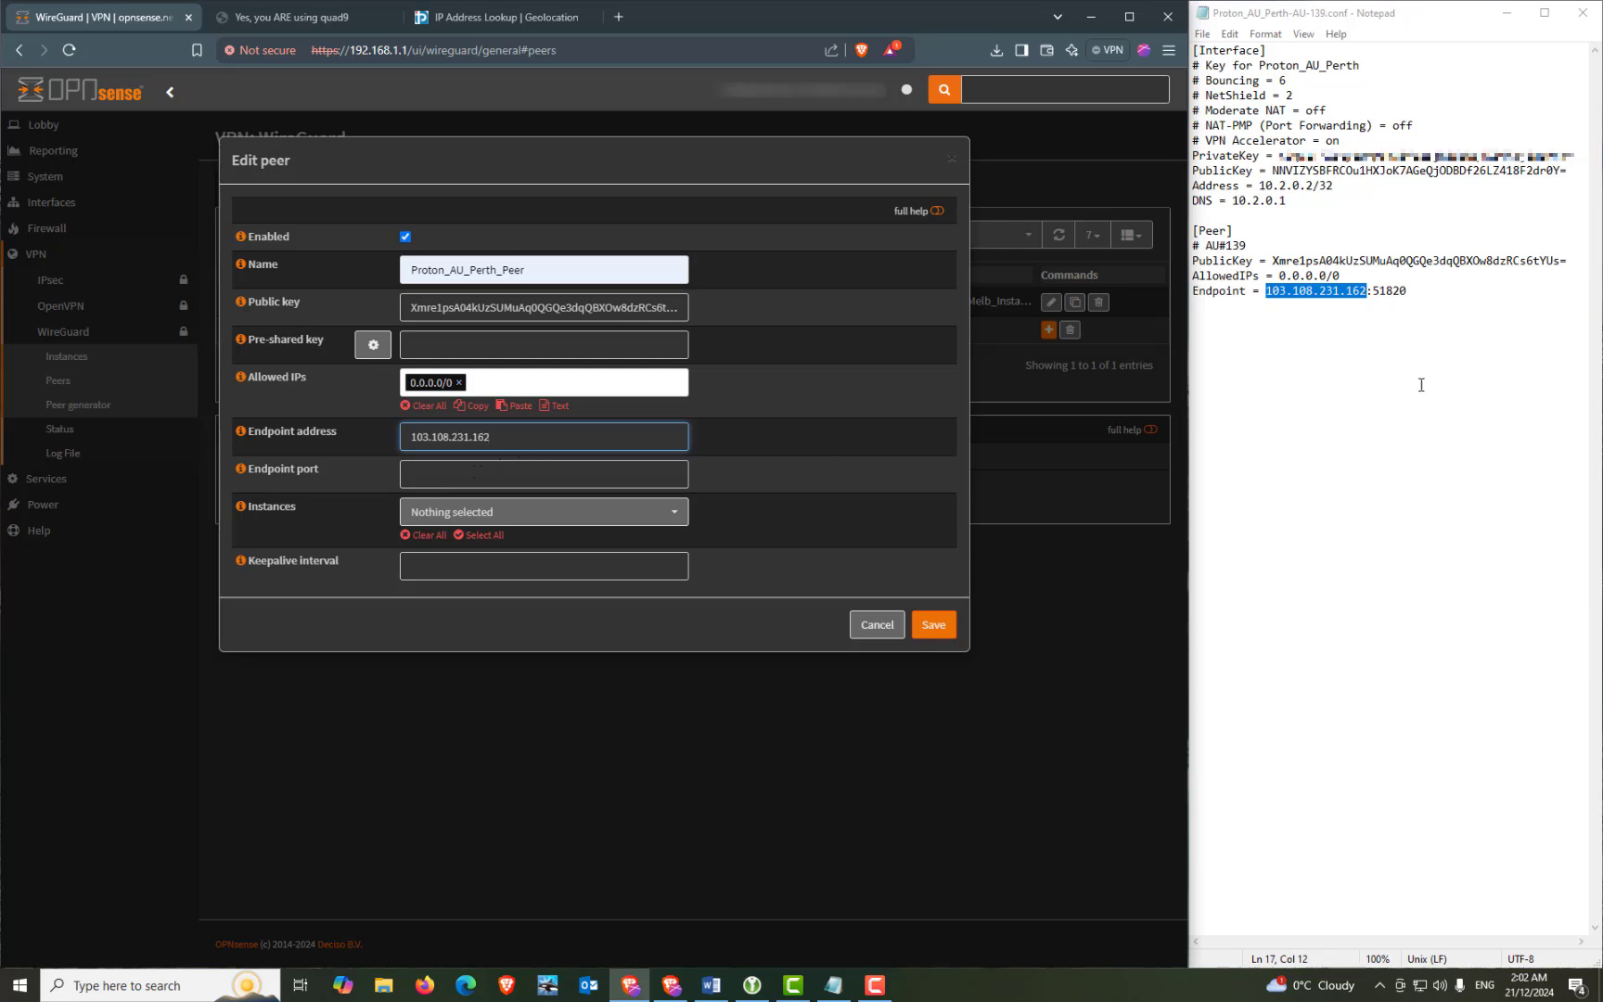
pyautogui.click(470, 485)
pyautogui.write('51820')
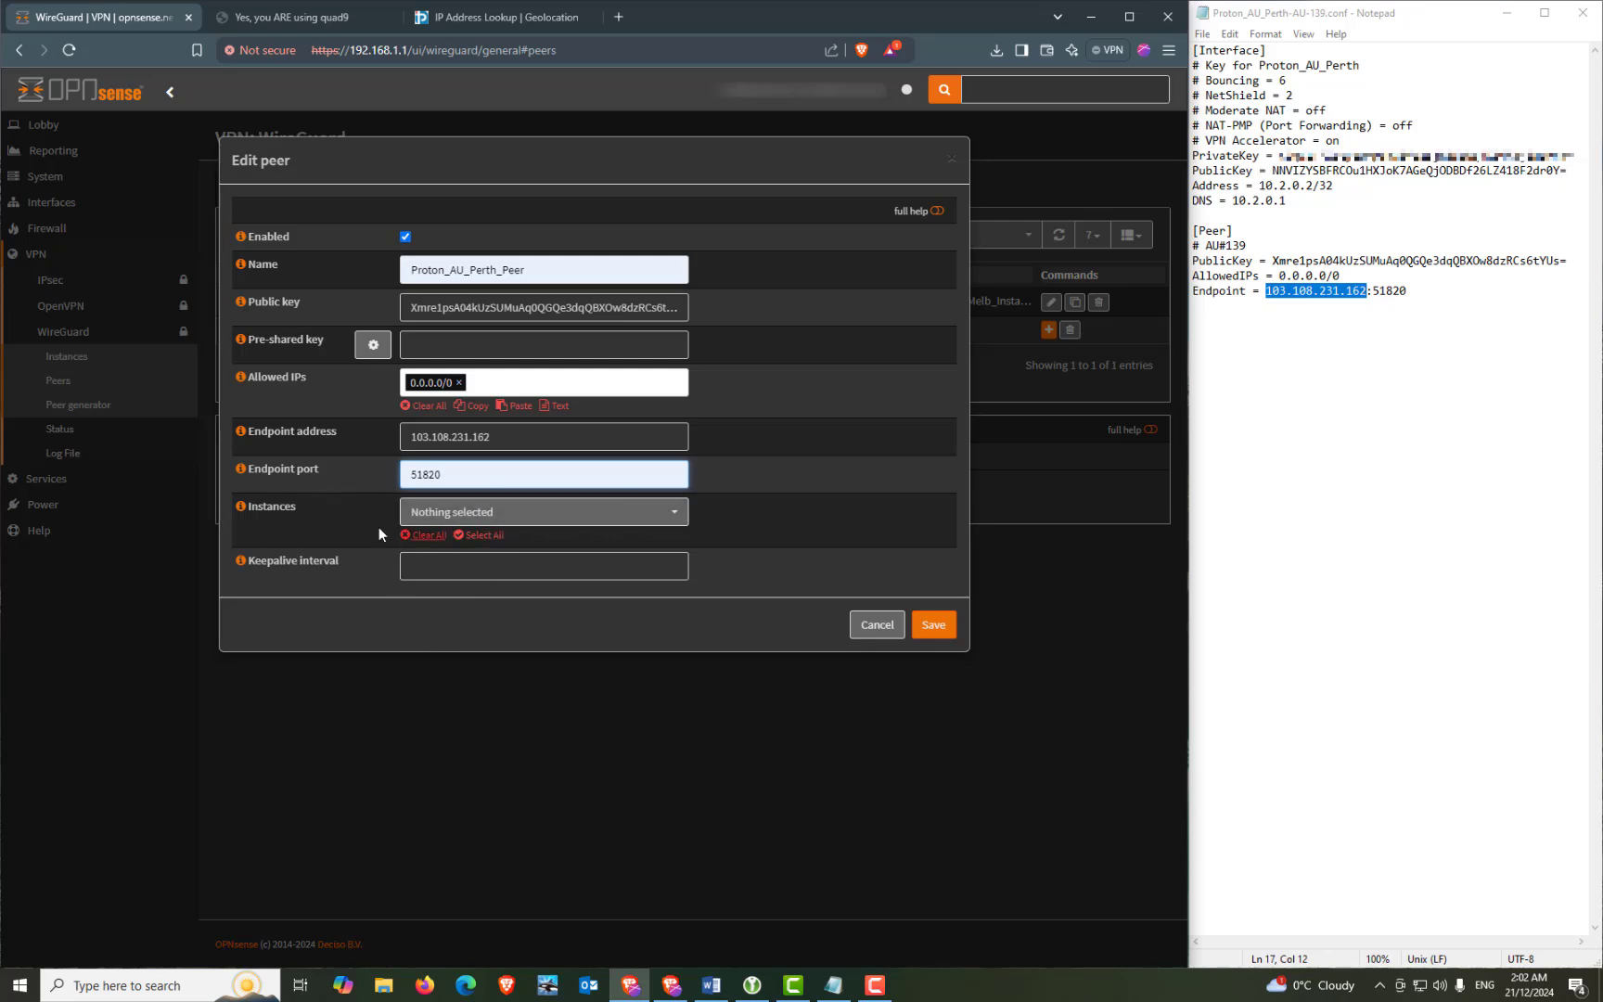
# Step: Link the peer to Proton_AU_Perth_Instance with keepalive 25 and save it
pyautogui.click(417, 513)
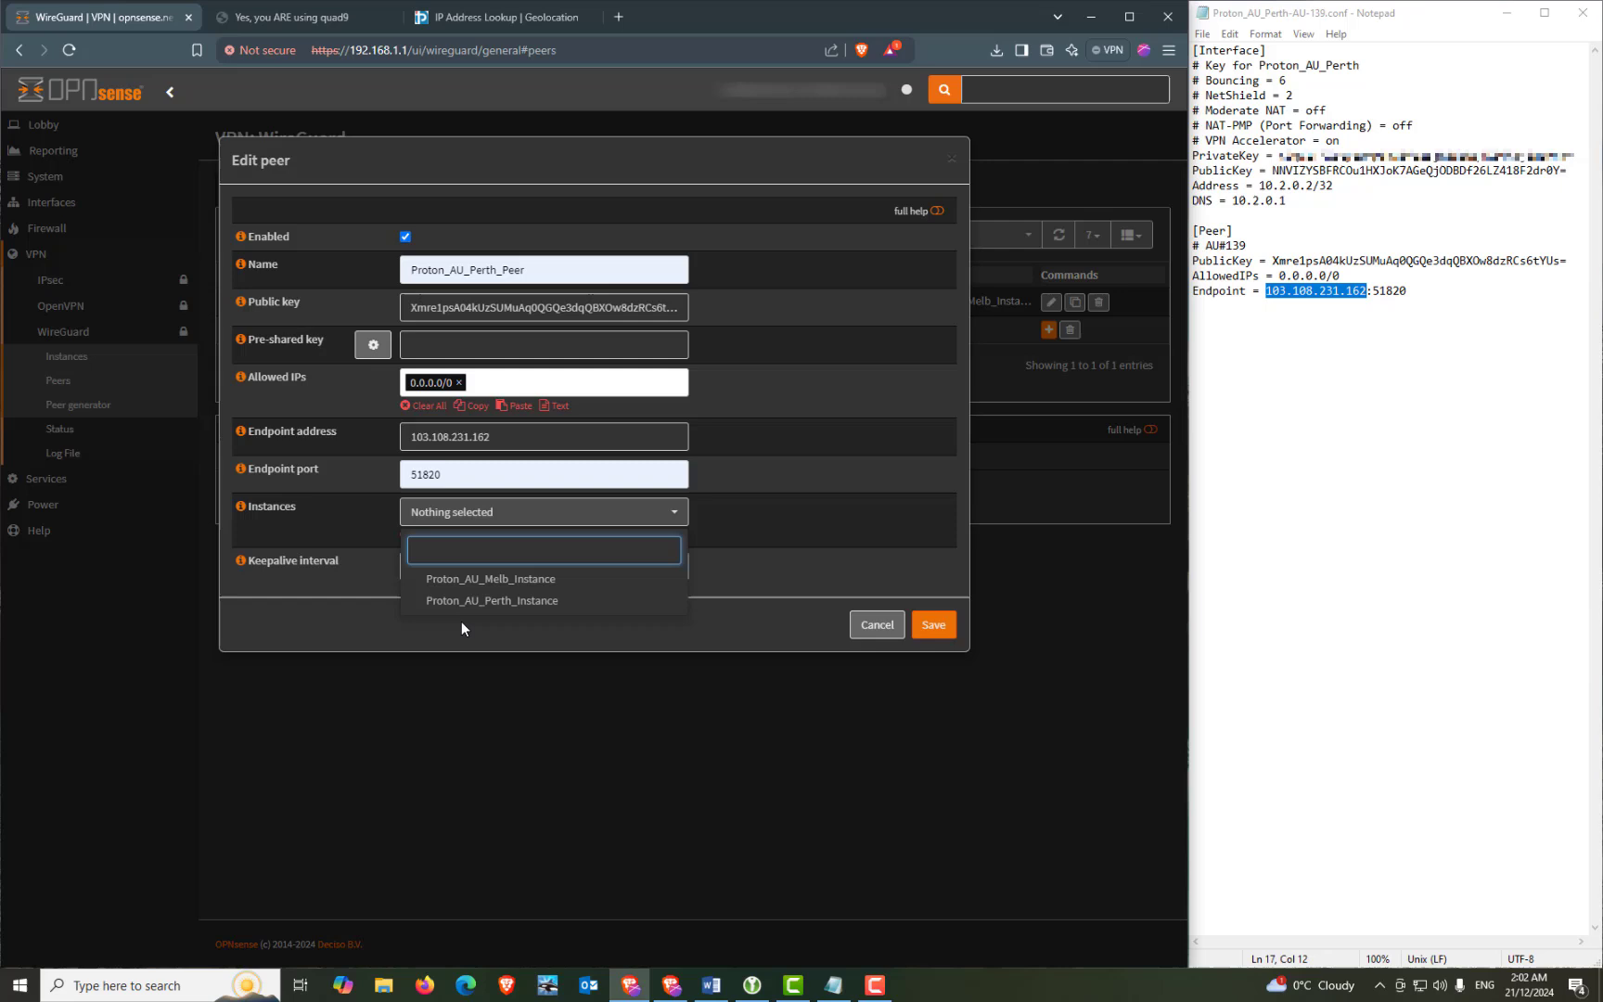
pyautogui.click(506, 601)
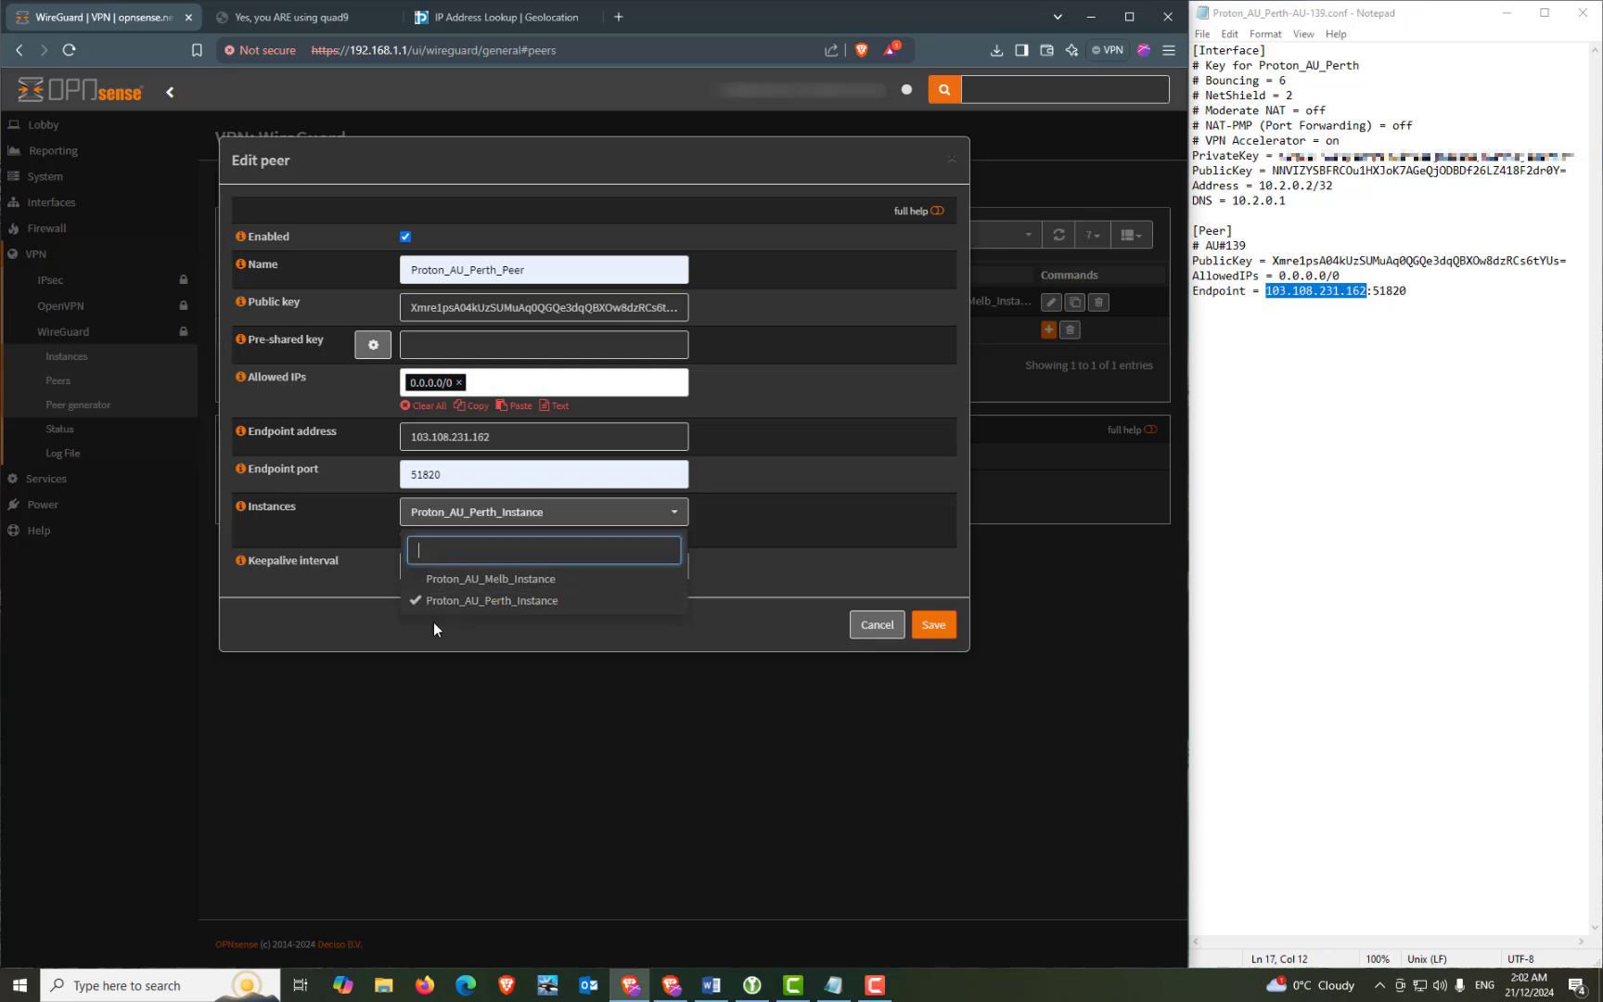
pyautogui.click(347, 616)
pyautogui.click(501, 566)
pyautogui.click(502, 605)
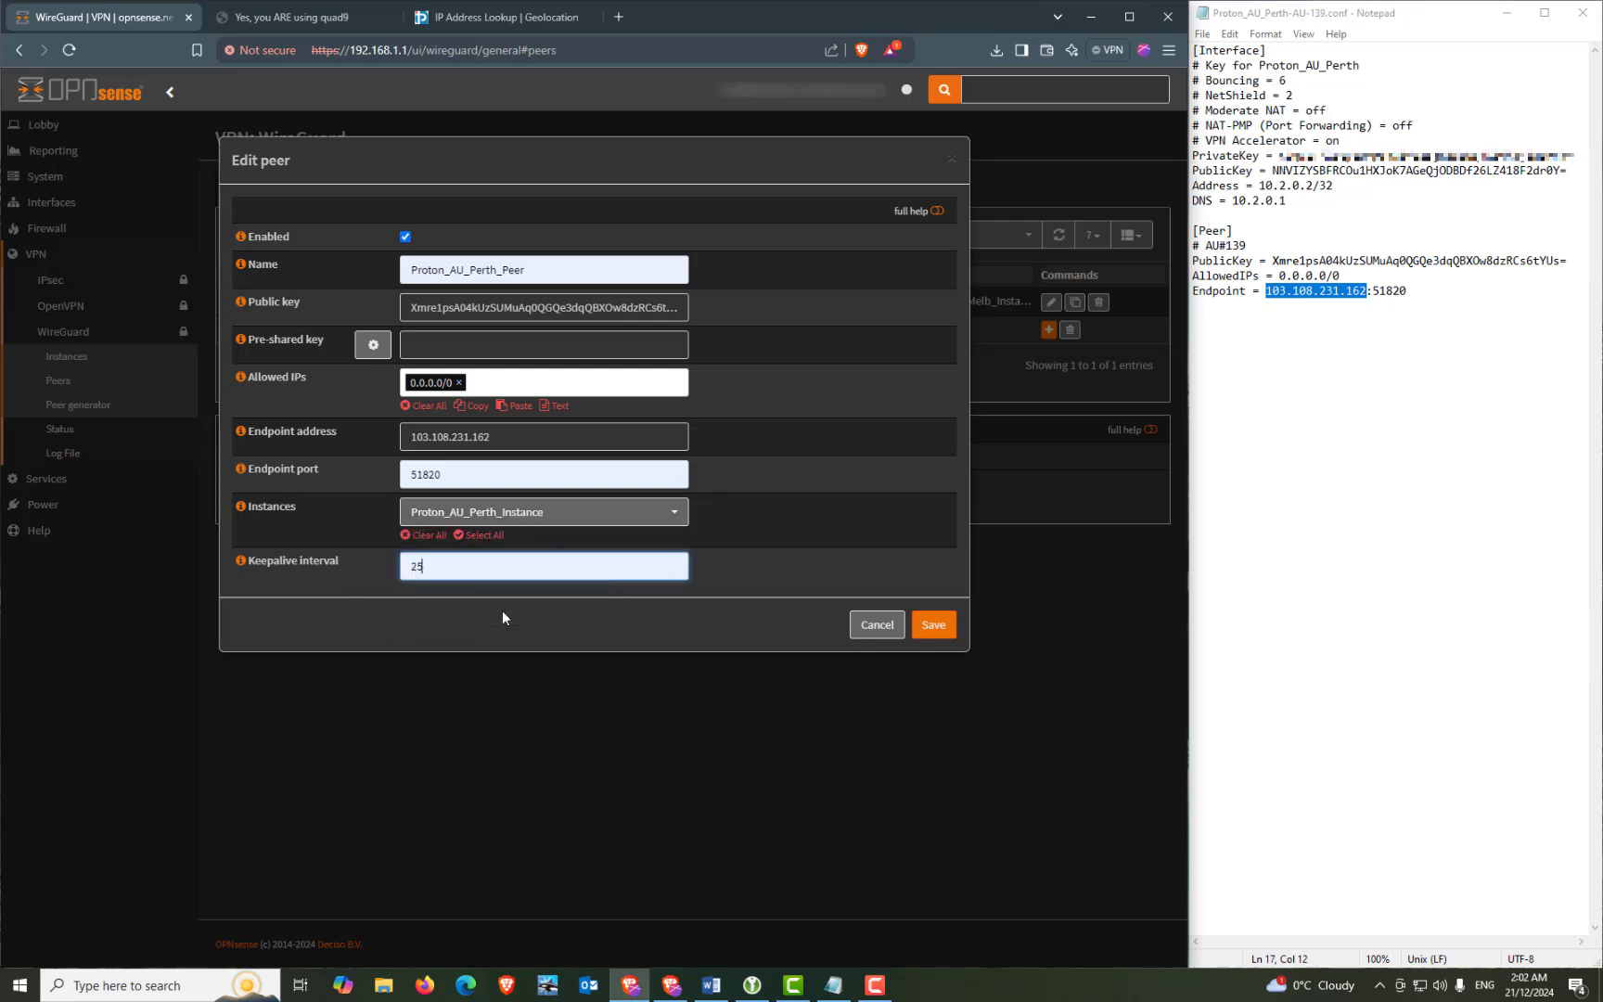
pyautogui.click(927, 627)
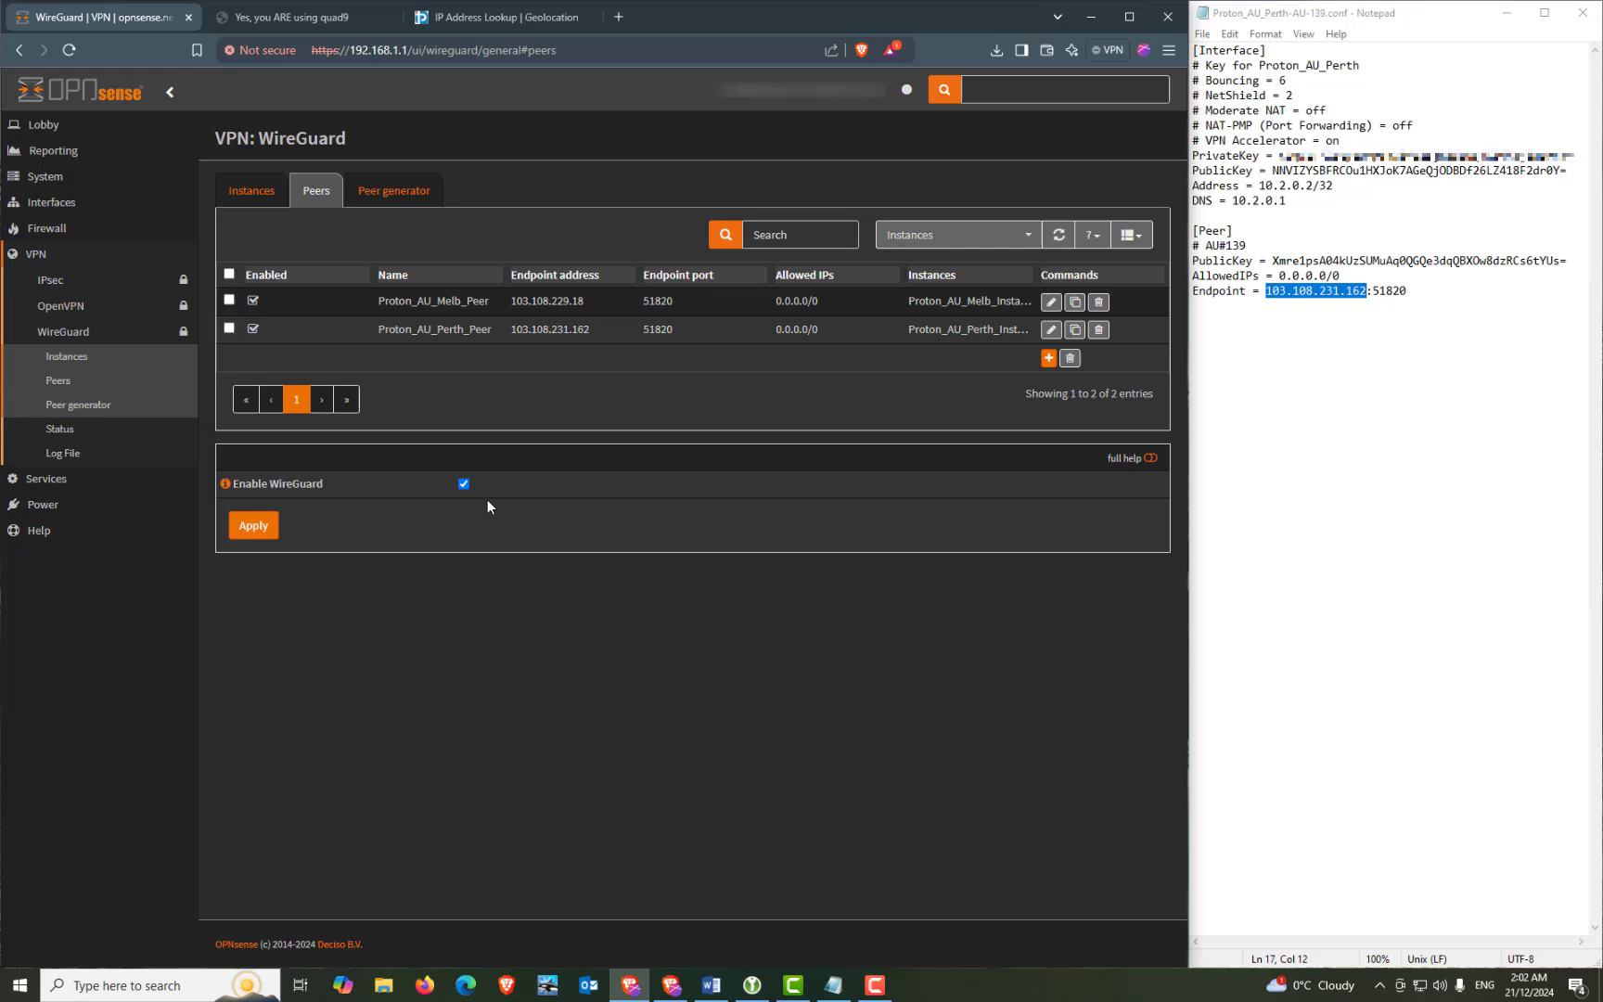
# Step: Disable and re-enable WireGuard, applying each time, then view the WireGuard status overview
pyautogui.click(463, 483)
pyautogui.click(254, 527)
pyautogui.click(463, 485)
pyautogui.click(257, 528)
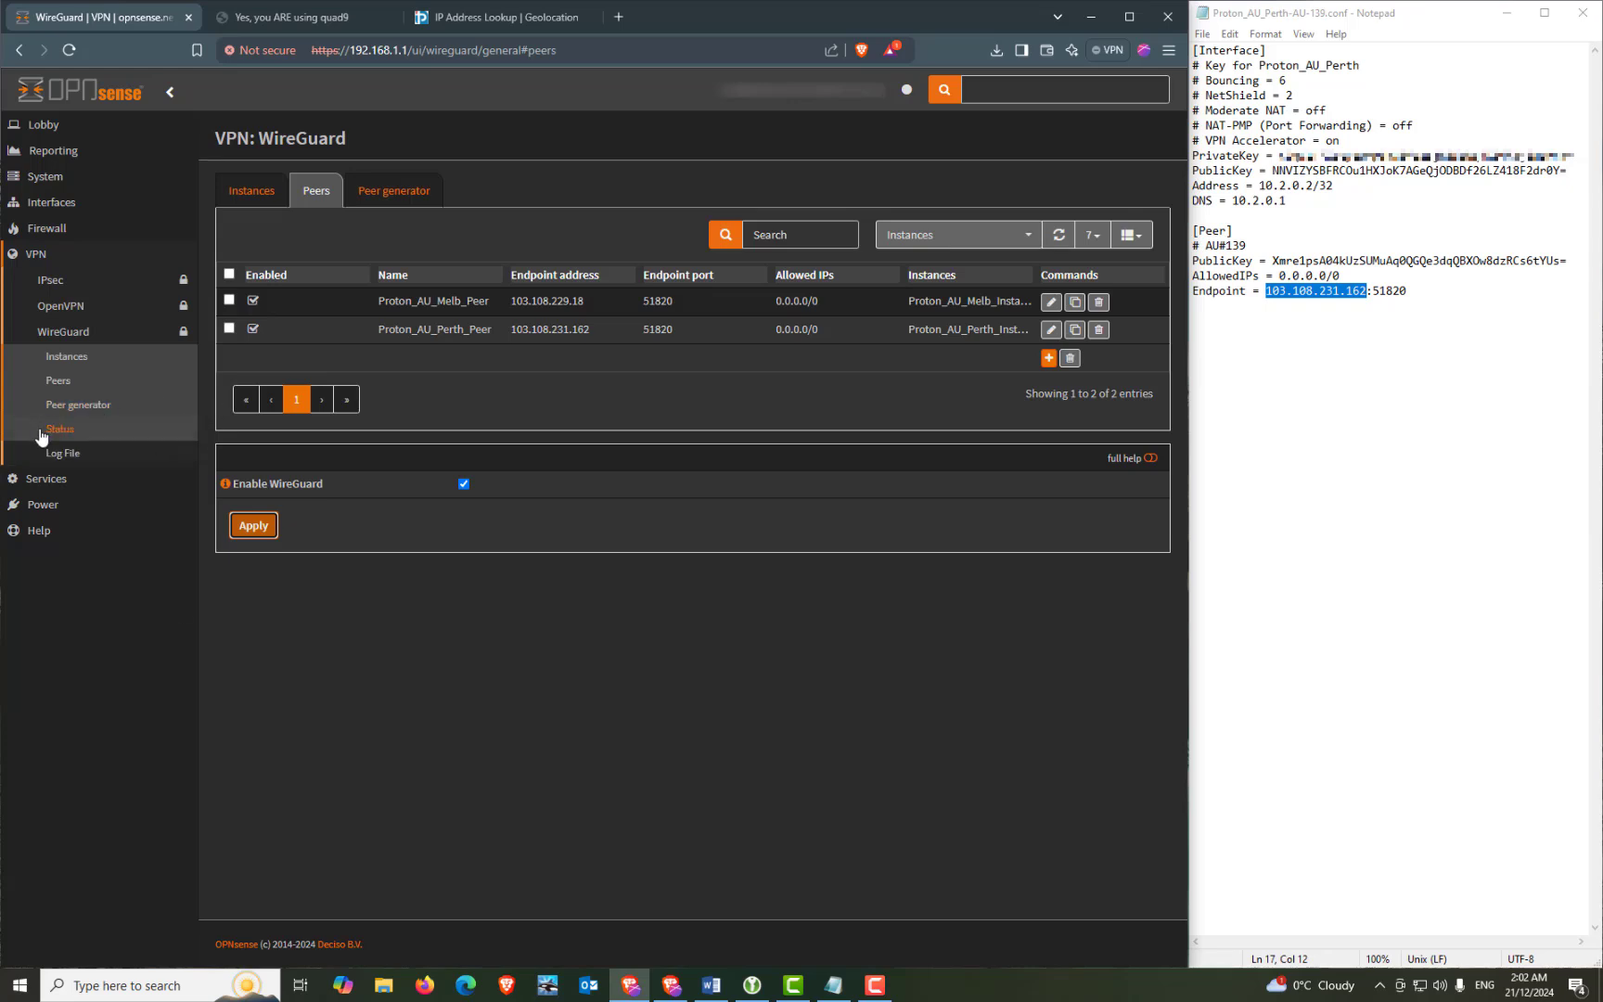
pyautogui.click(90, 433)
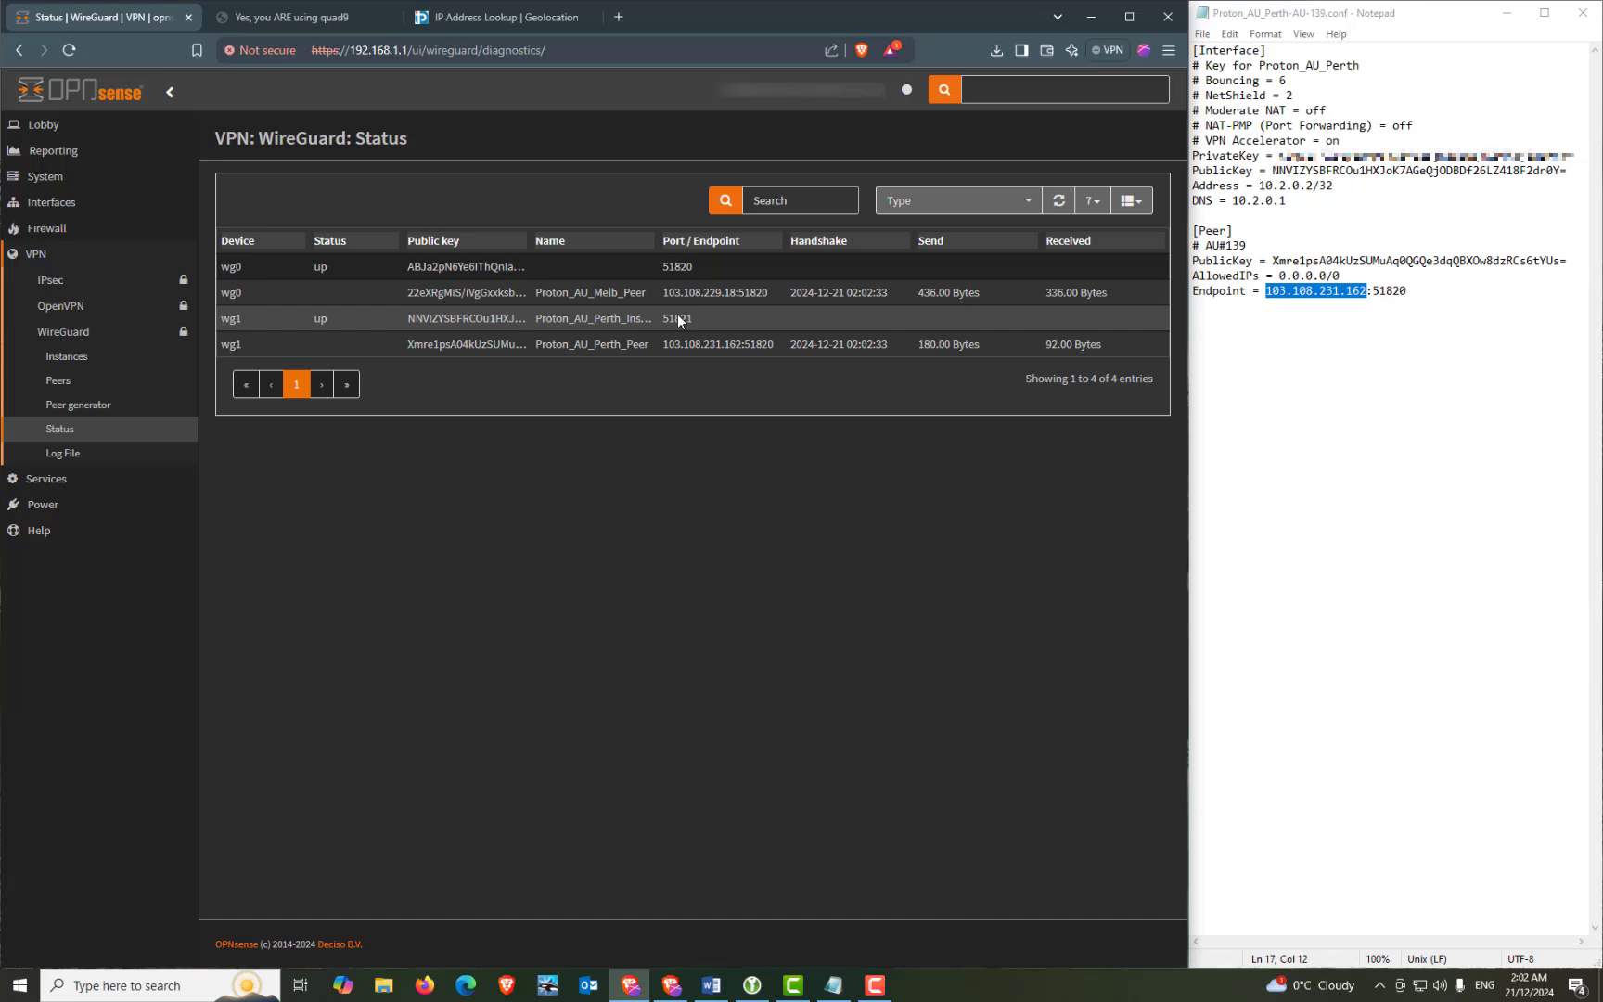
# Step: In Interfaces > Assignments, add device wg1 as a new interface described Proton_AU_Perth
pyautogui.click(70, 358)
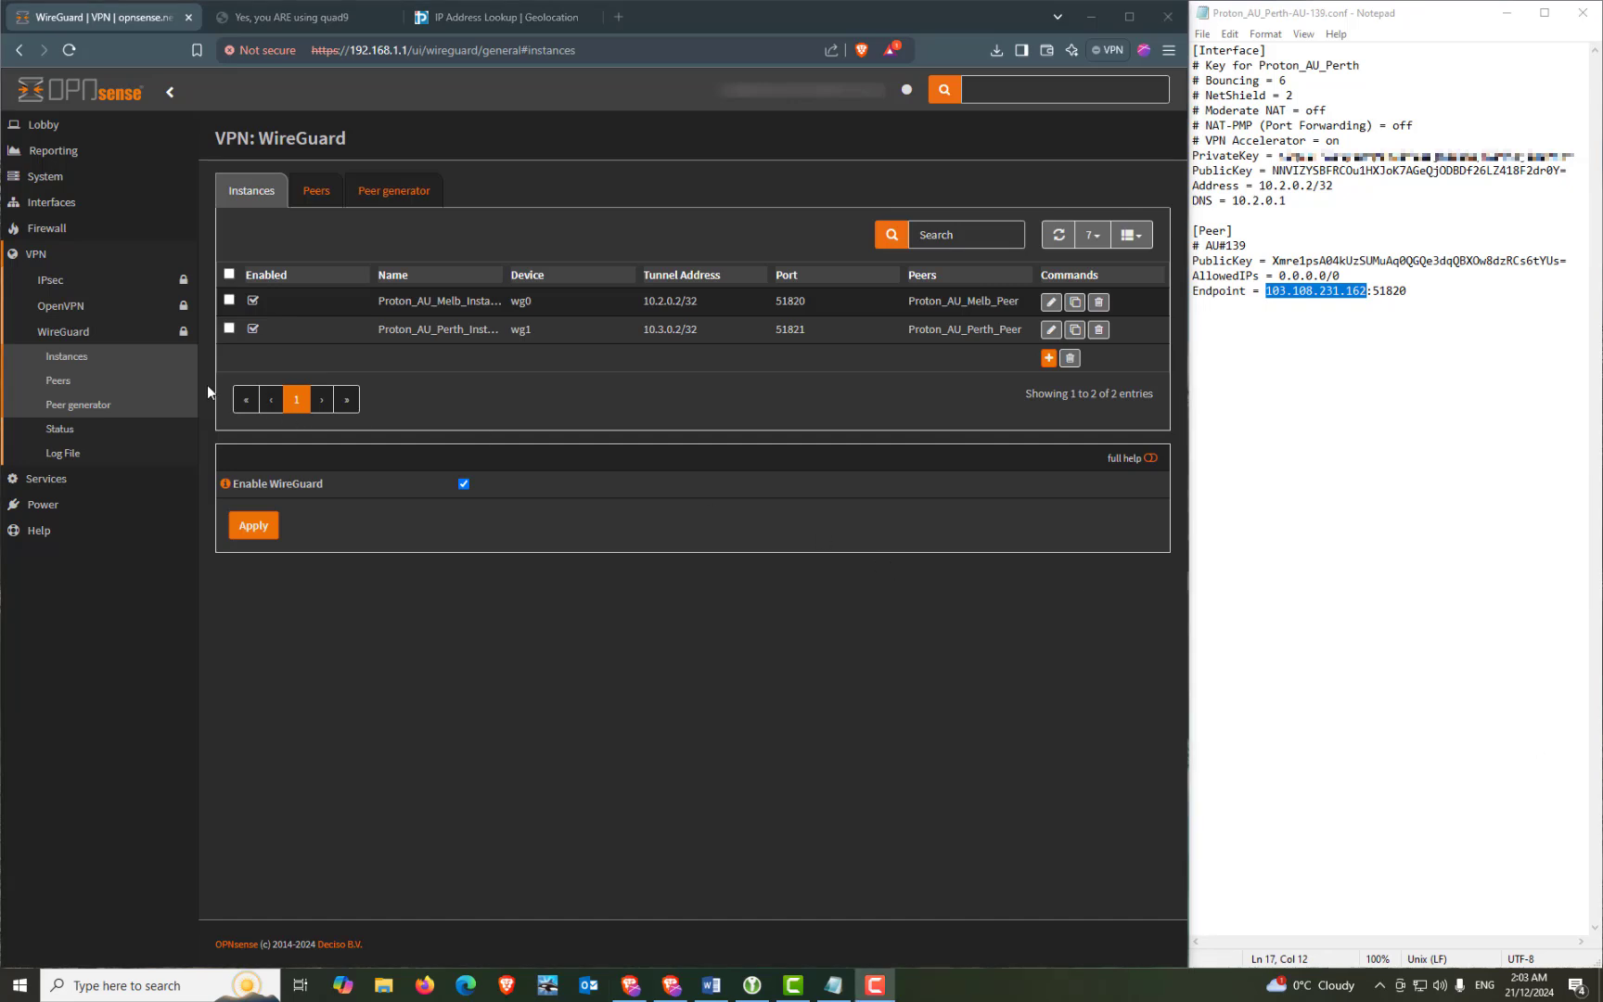
pyautogui.click(65, 214)
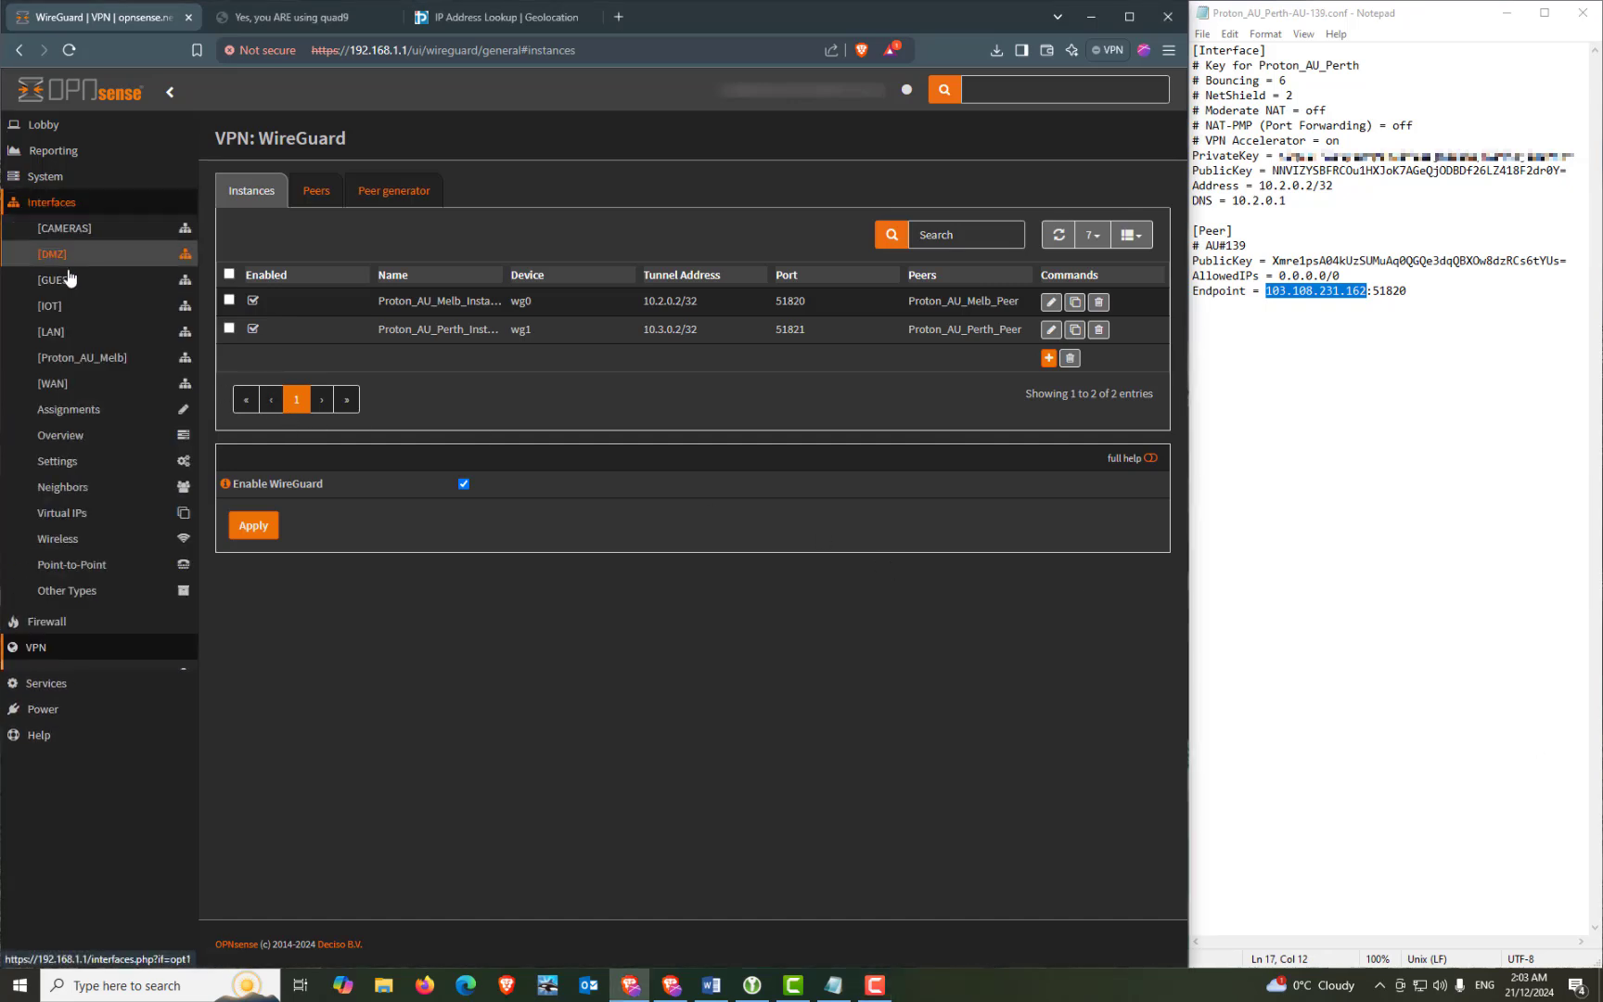
pyautogui.click(66, 420)
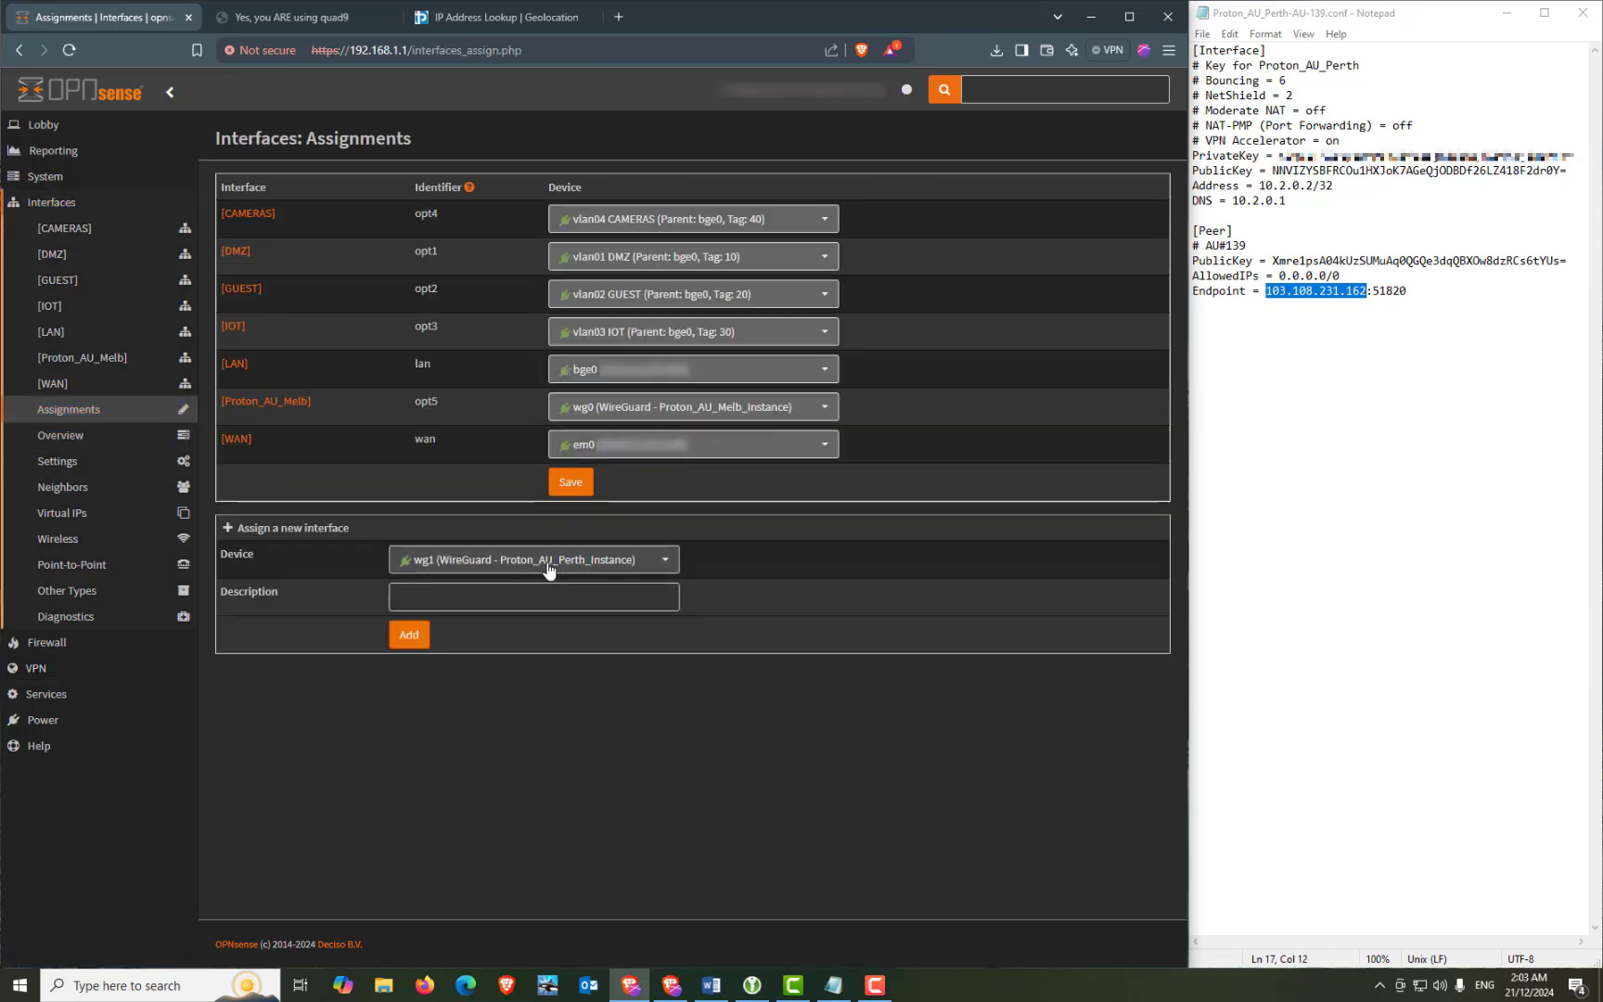
pyautogui.click(579, 604)
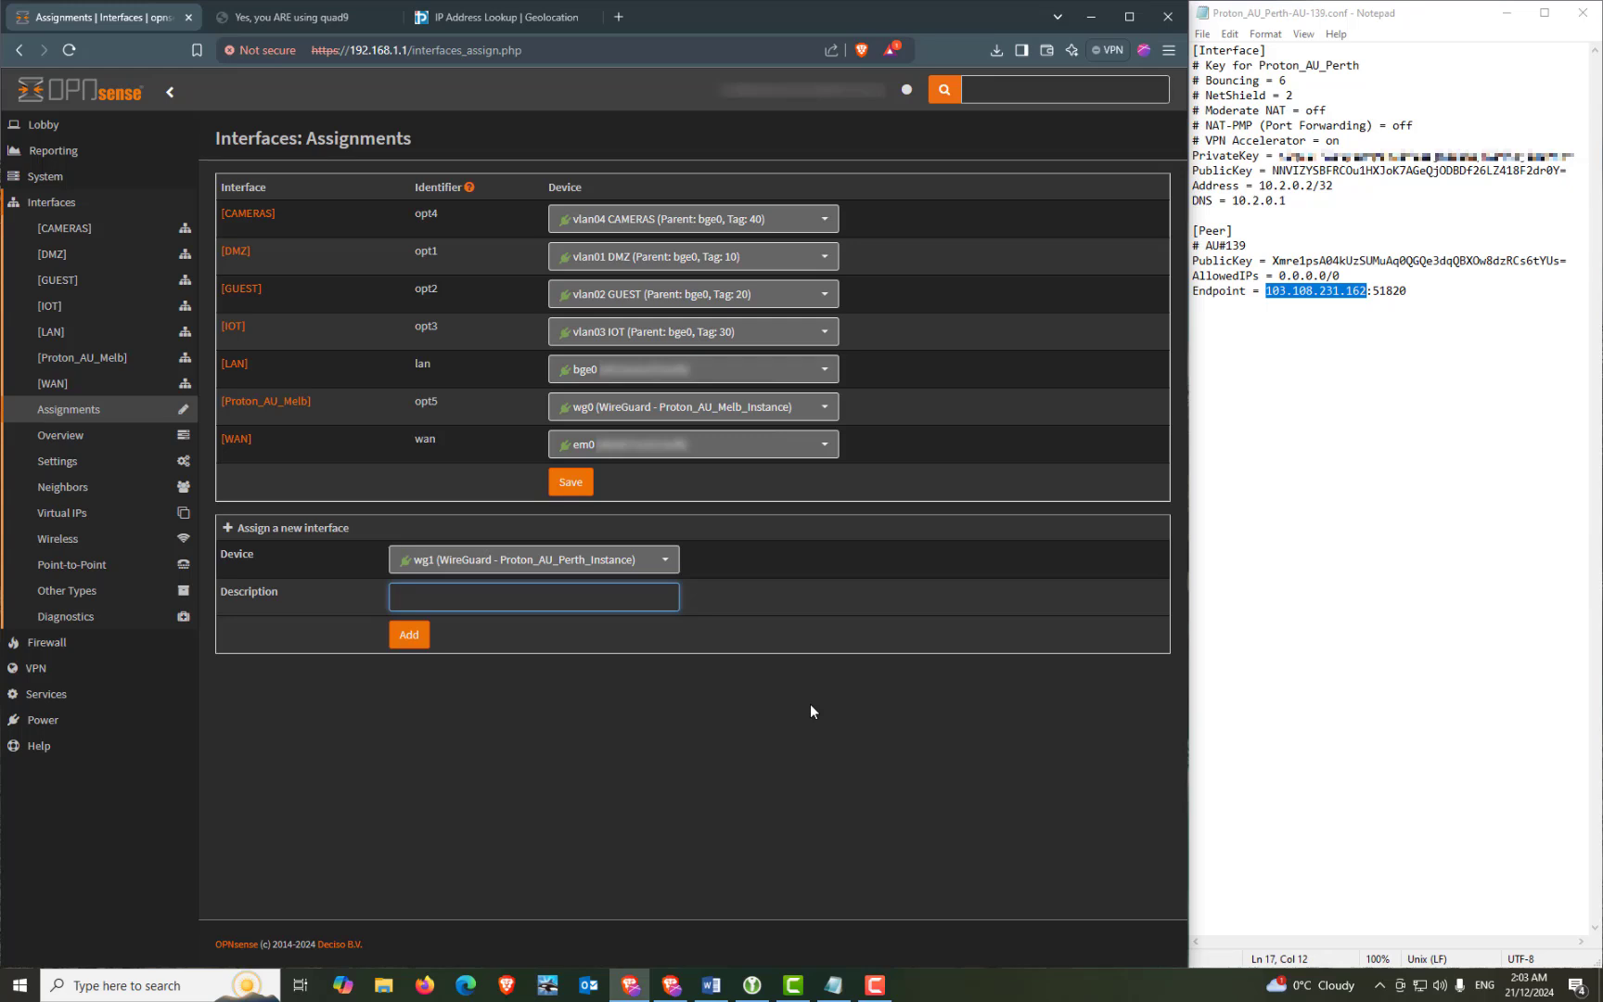
pyautogui.write('Proton_AU_Perth')
pyautogui.click(429, 635)
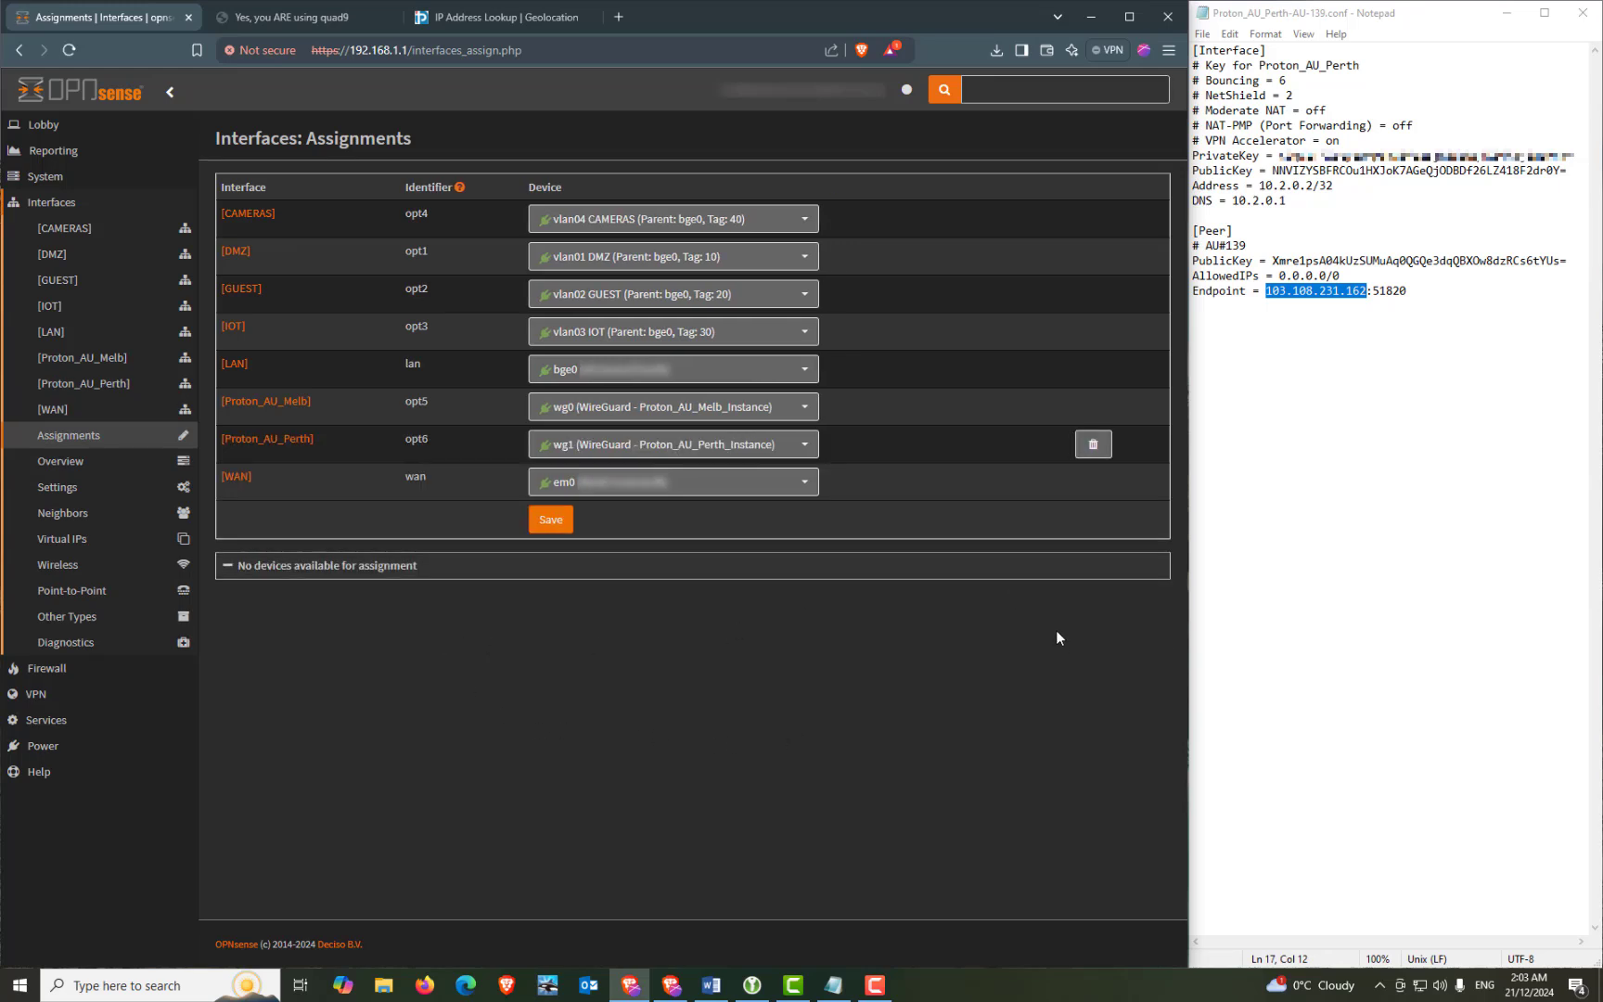
# Step: Enable Proton_AU_Perth with removal prevention, save and apply, then close the Notepad config
pyautogui.click(265, 442)
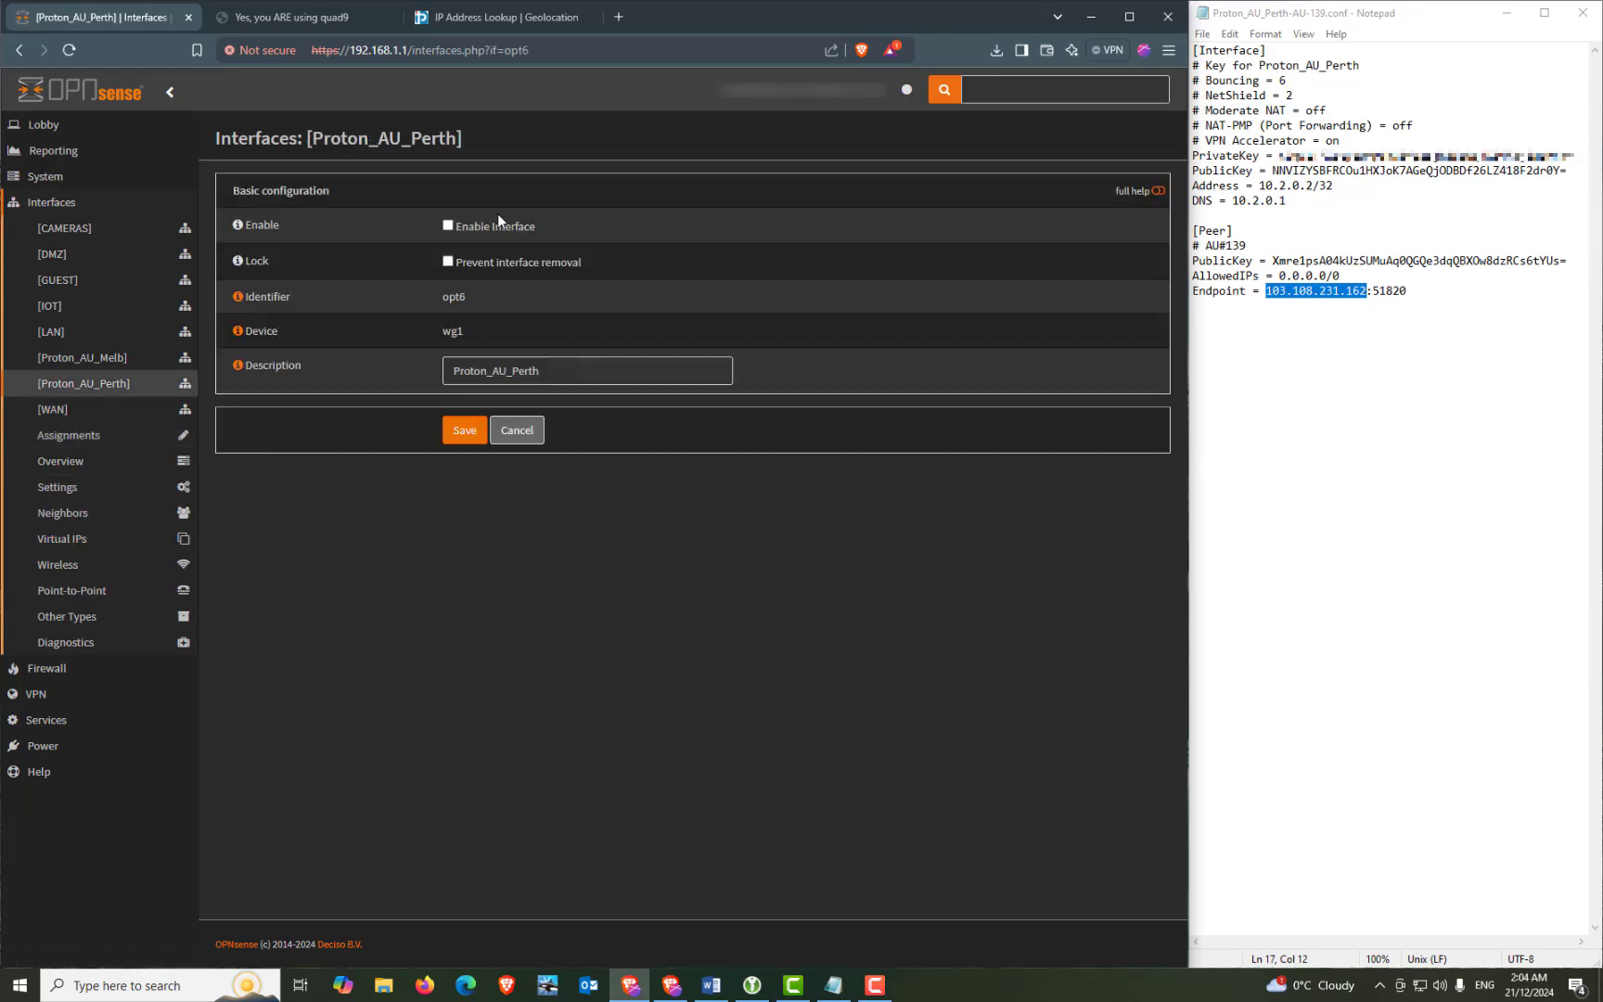
pyautogui.click(450, 225)
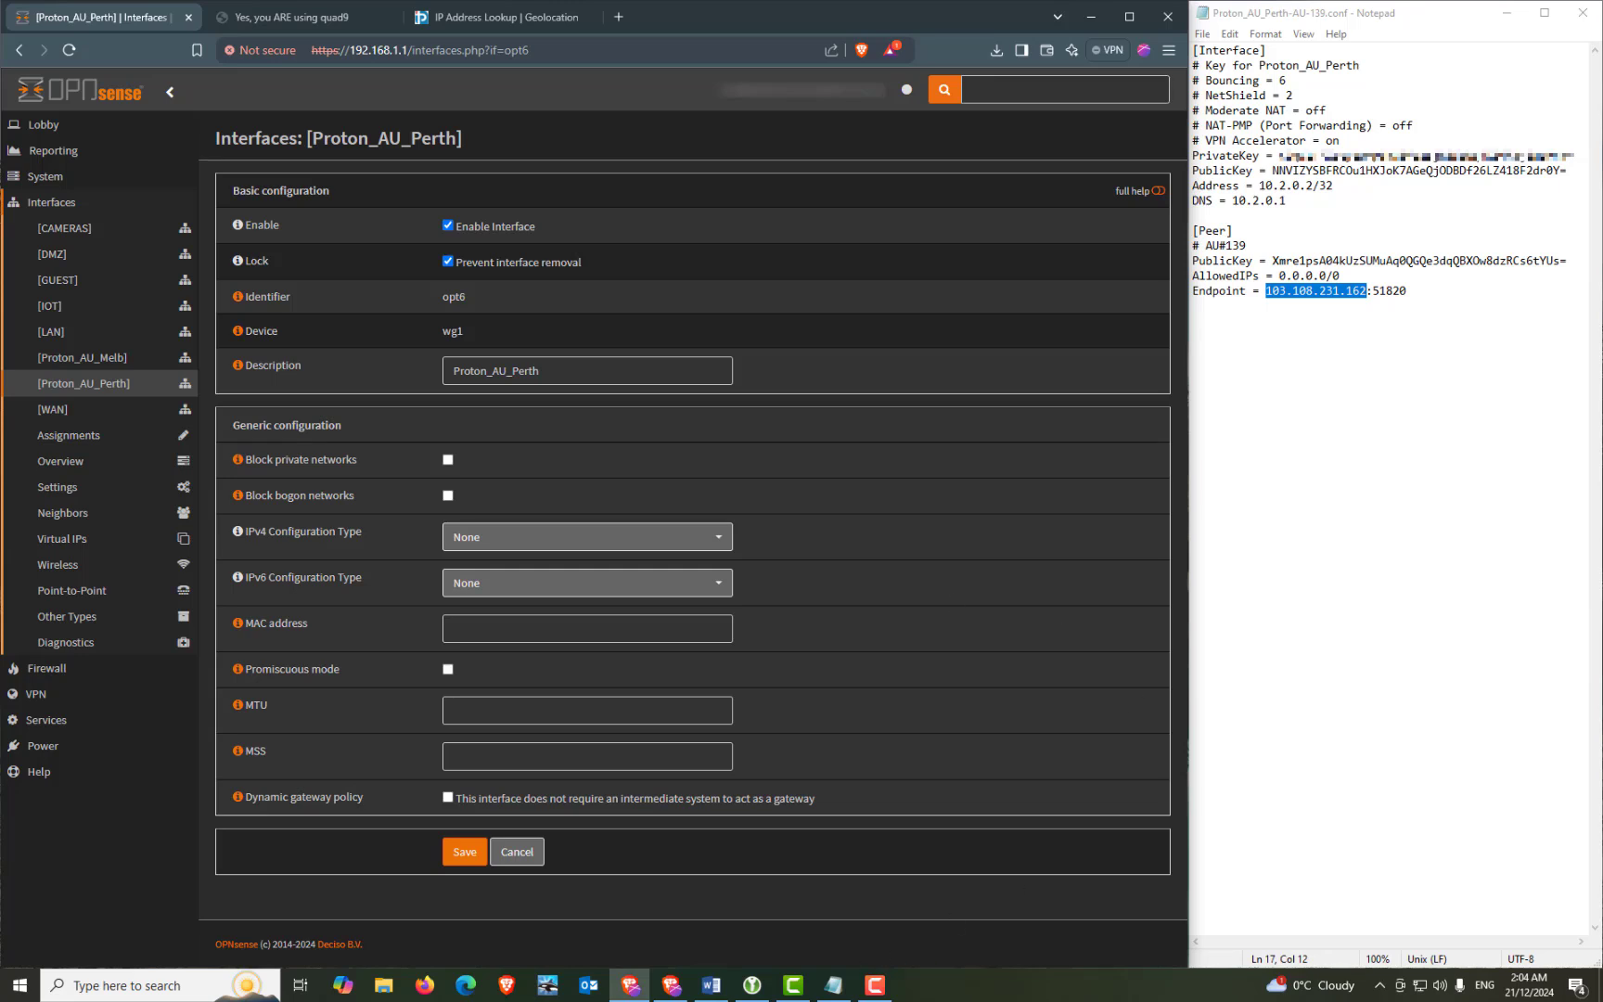
pyautogui.click(875, 985)
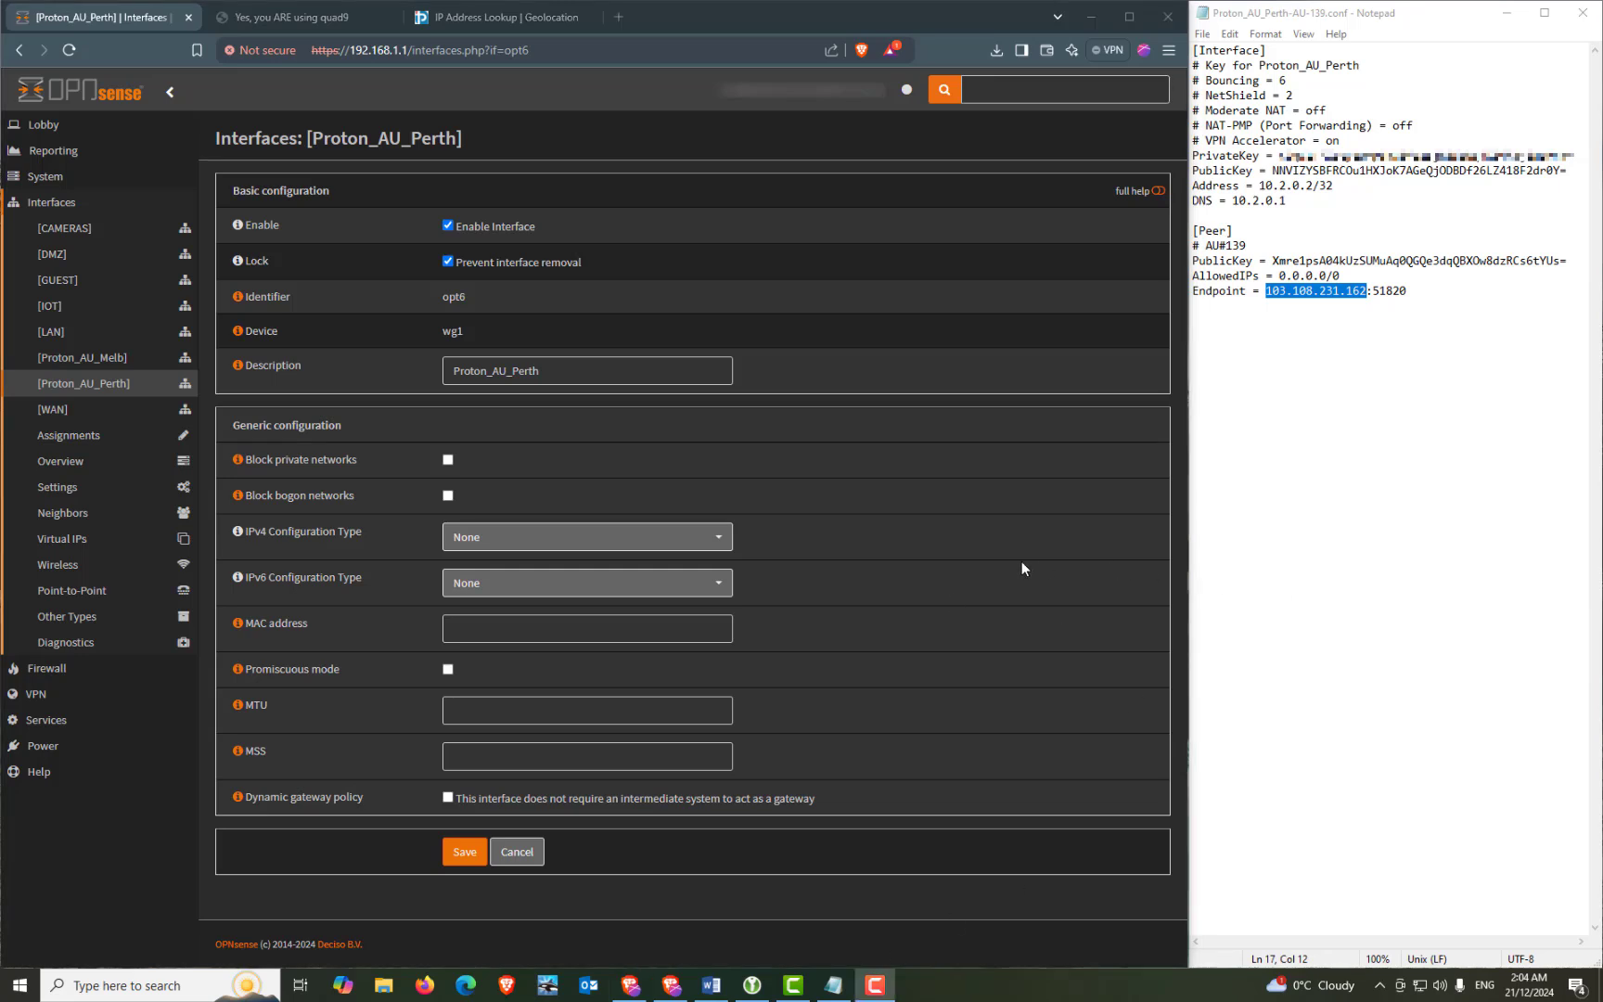
pyautogui.click(465, 851)
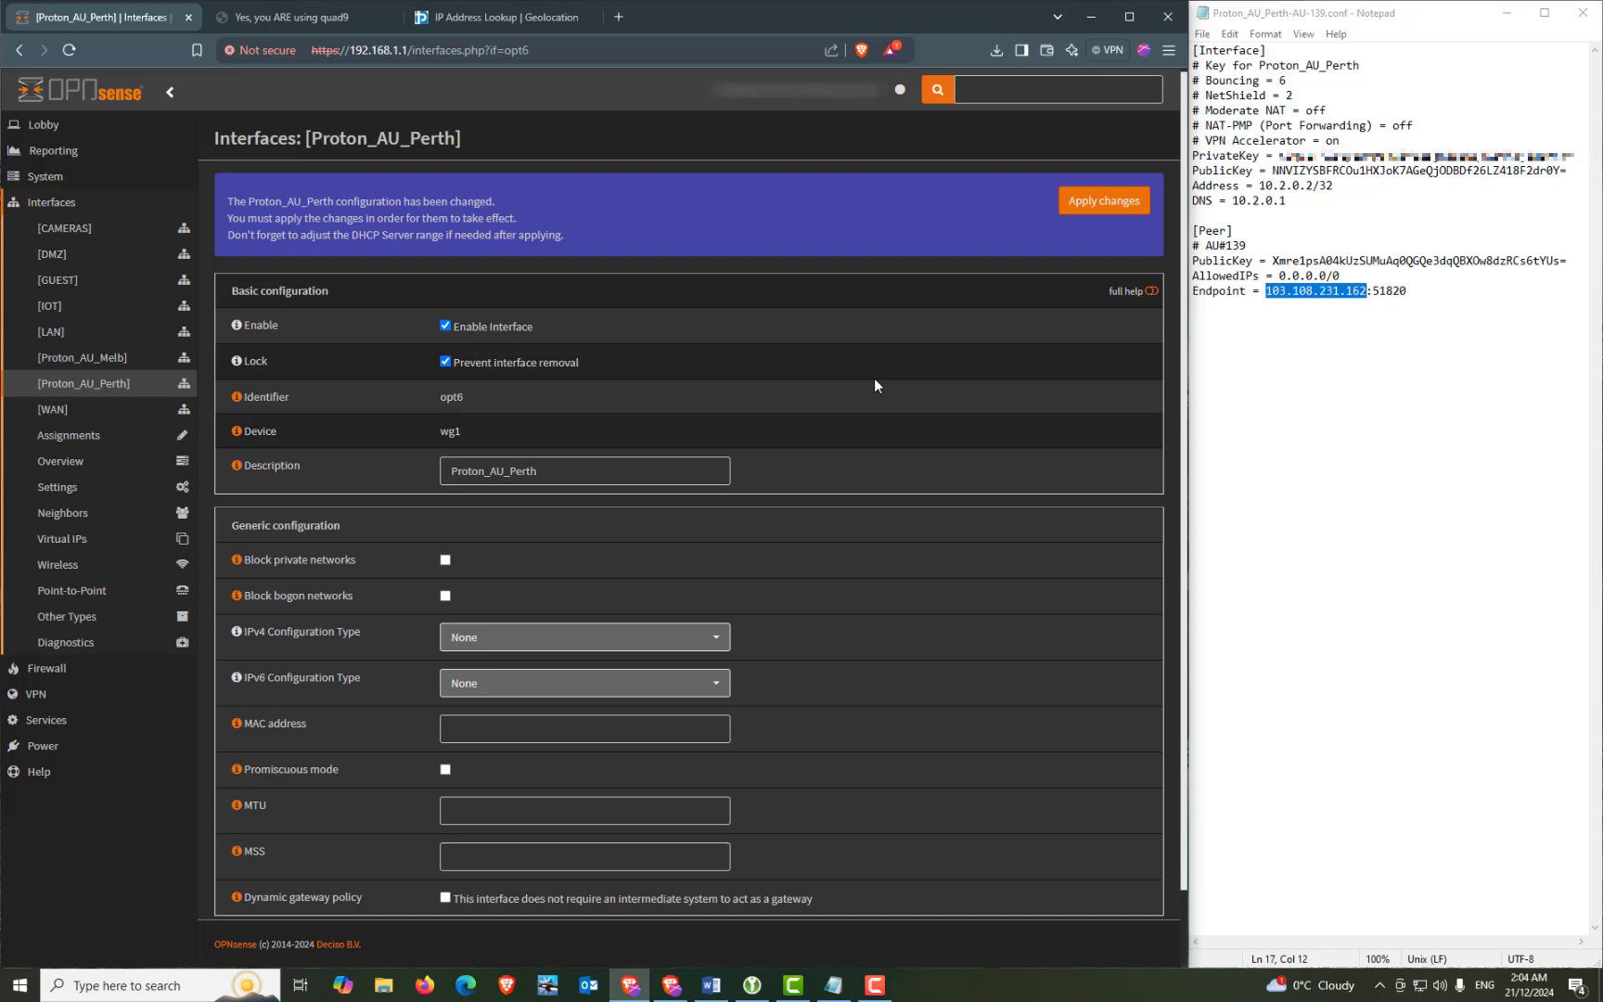
pyautogui.click(1104, 201)
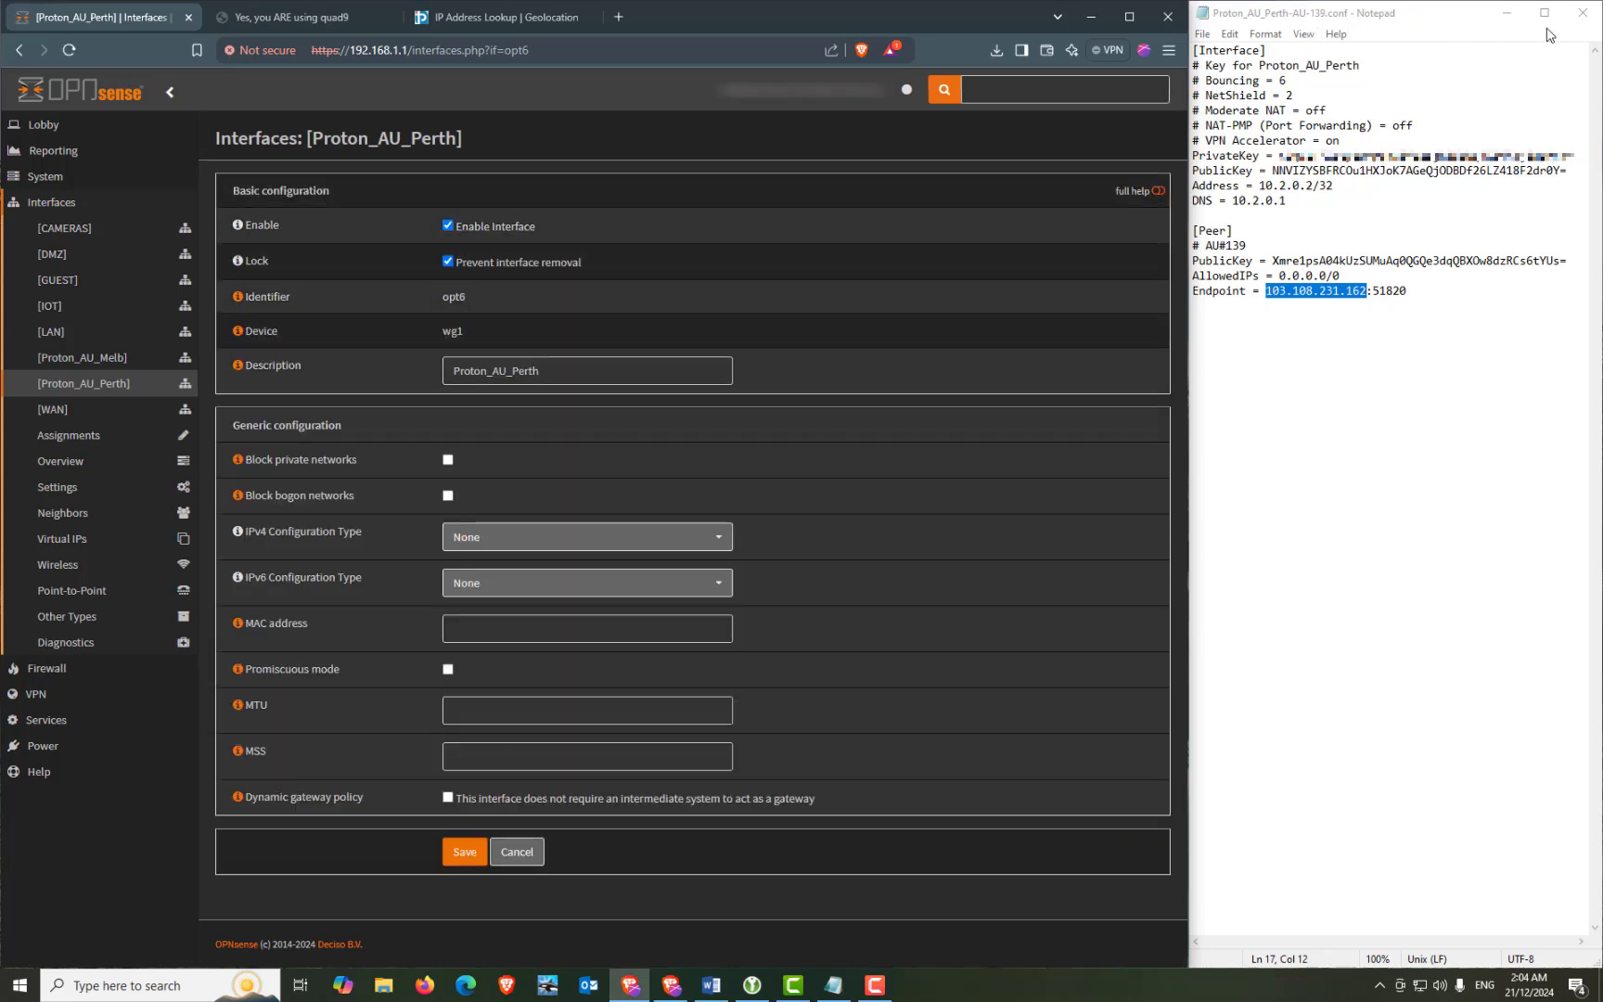
pyautogui.click(1578, 15)
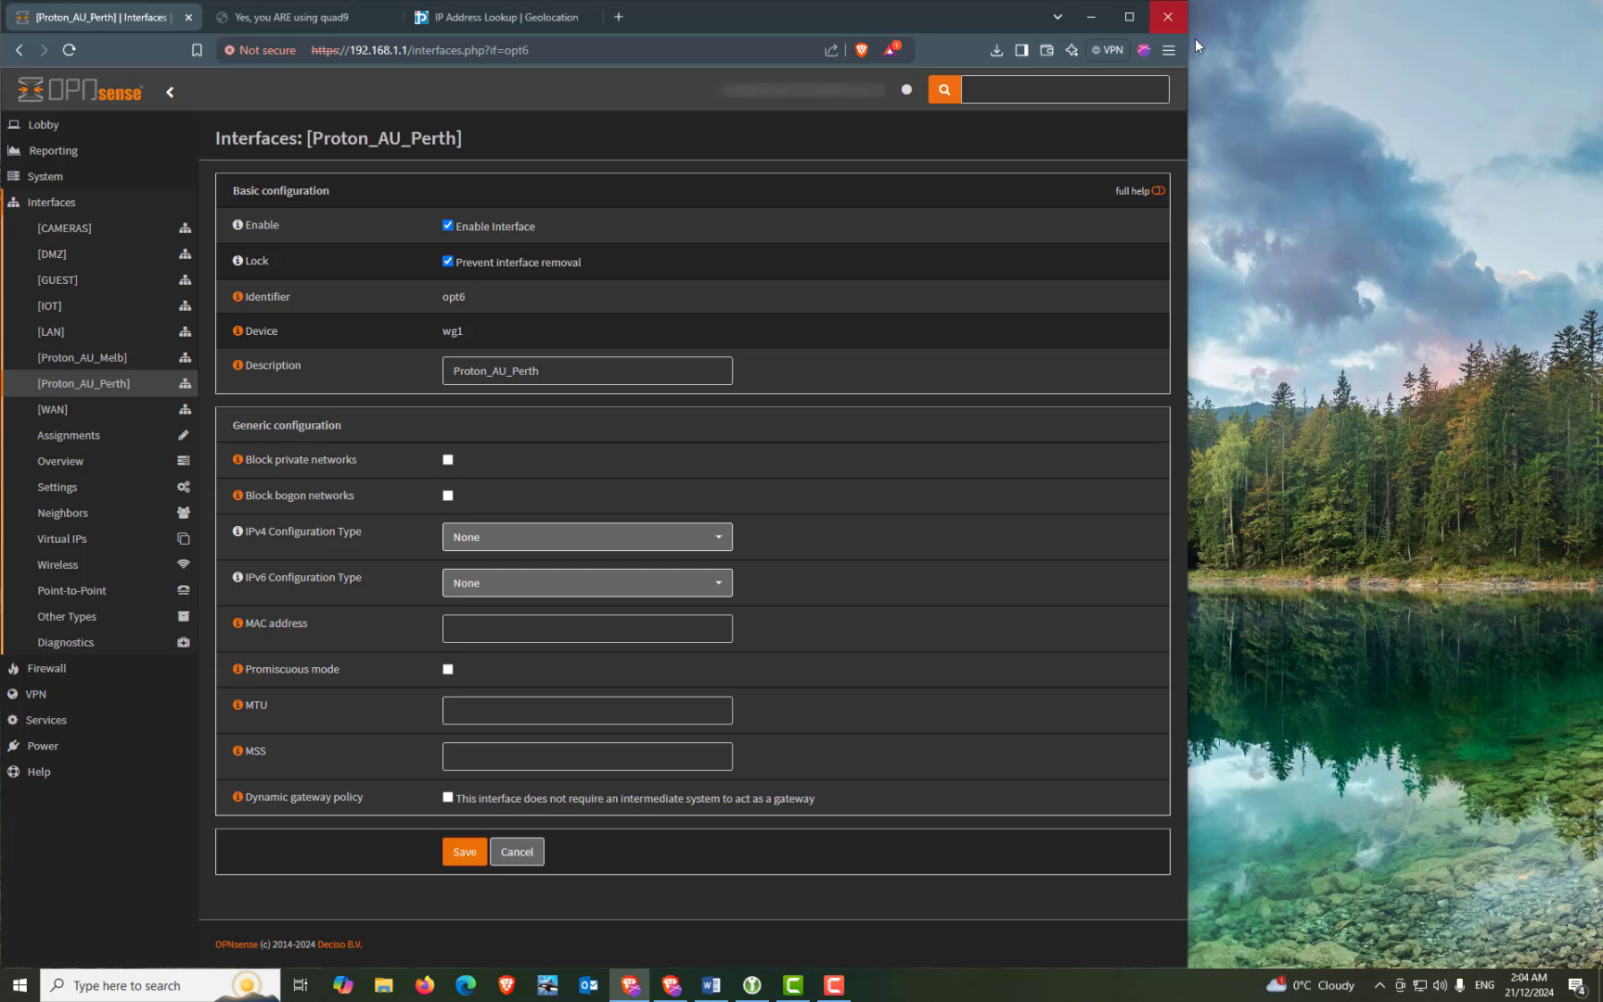
# Step: Maximize the browser and open System > Gateways > Configuration showing Proton_AU_Melb_Gateway
pyautogui.moveTo(1194, 39); pyautogui.dragTo(1209, 41)
pyautogui.click(1147, 16)
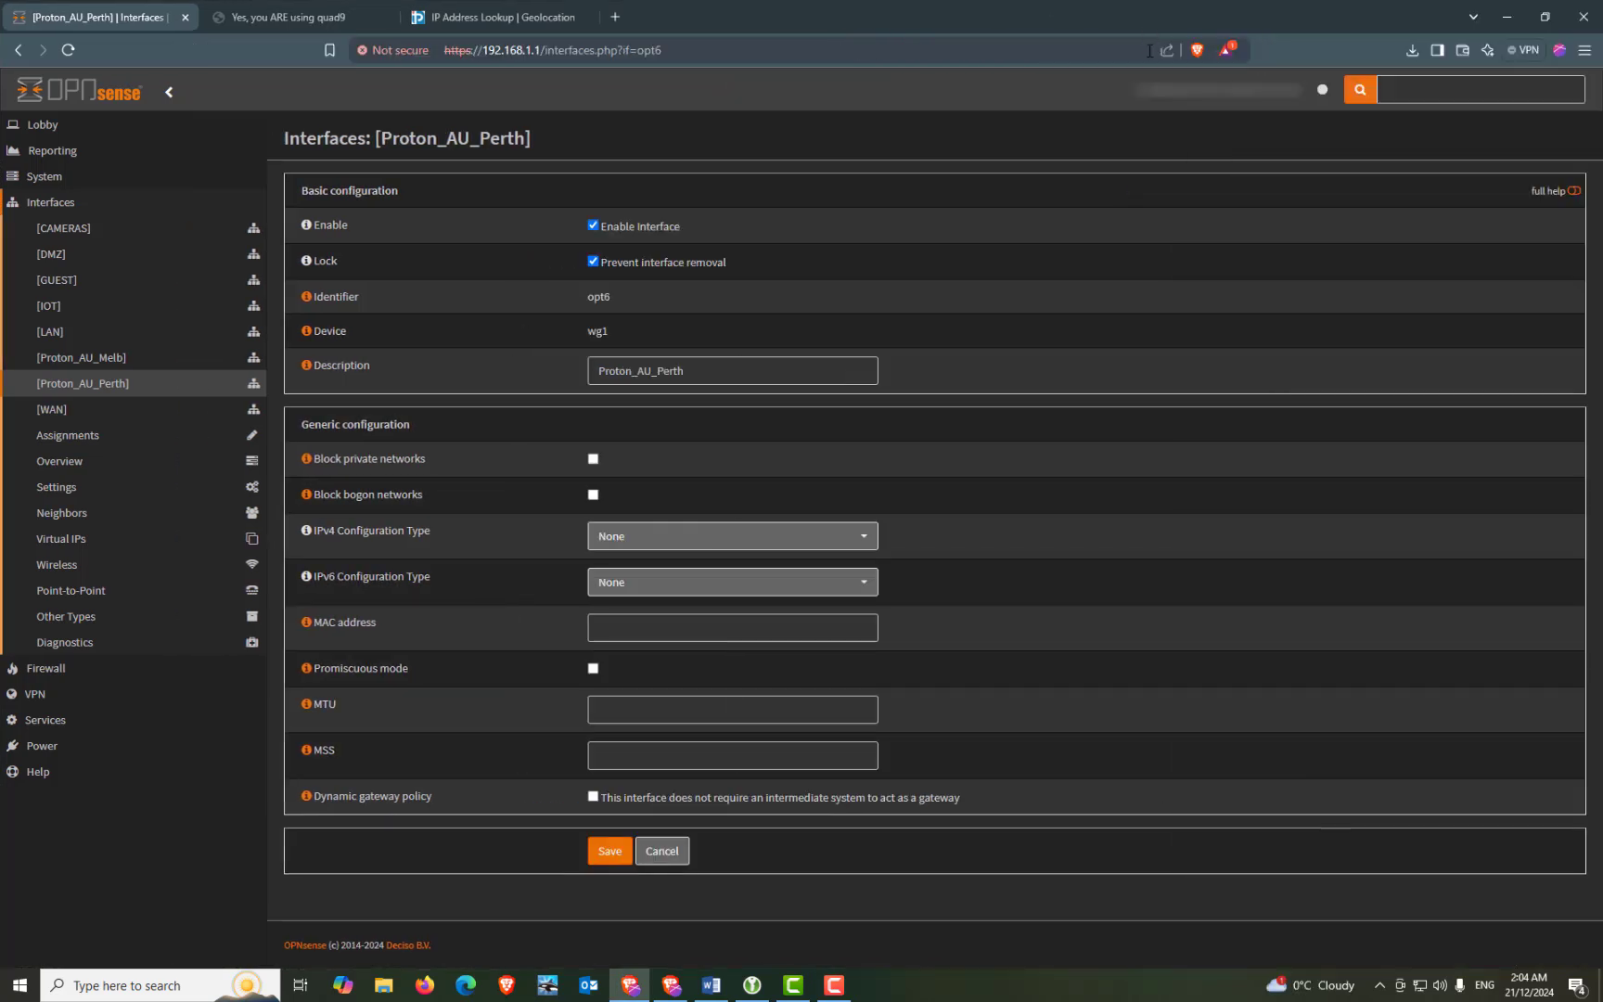
pyautogui.press('F10')
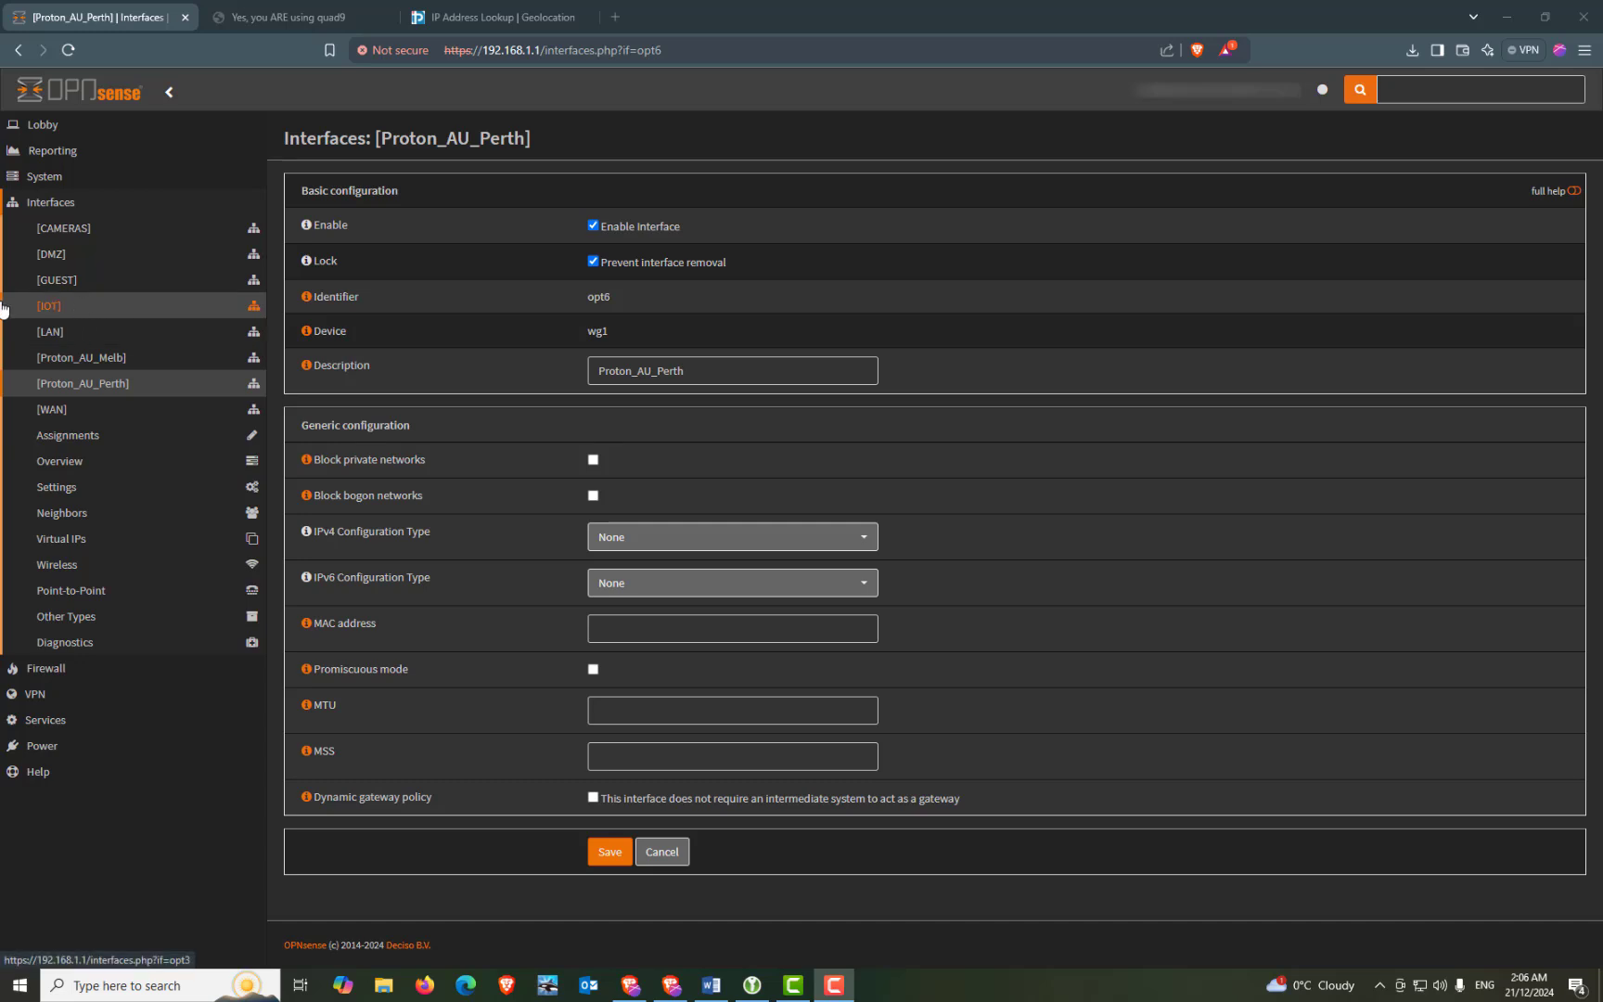
pyautogui.click(43, 177)
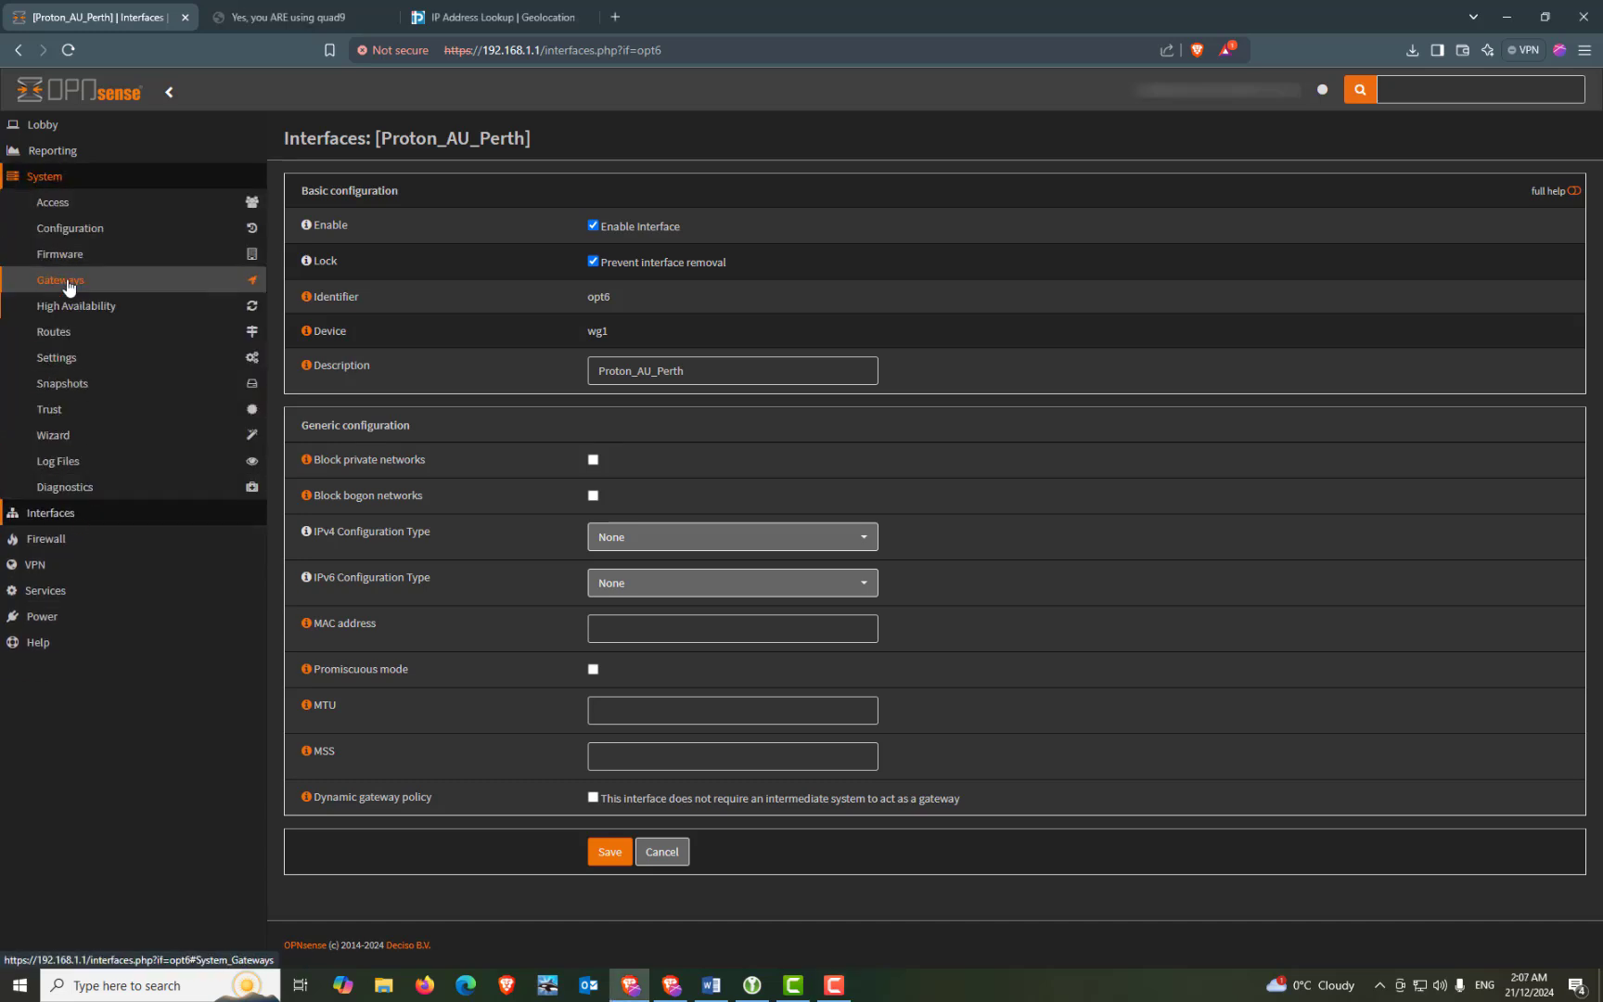
pyautogui.click(67, 286)
pyautogui.click(75, 304)
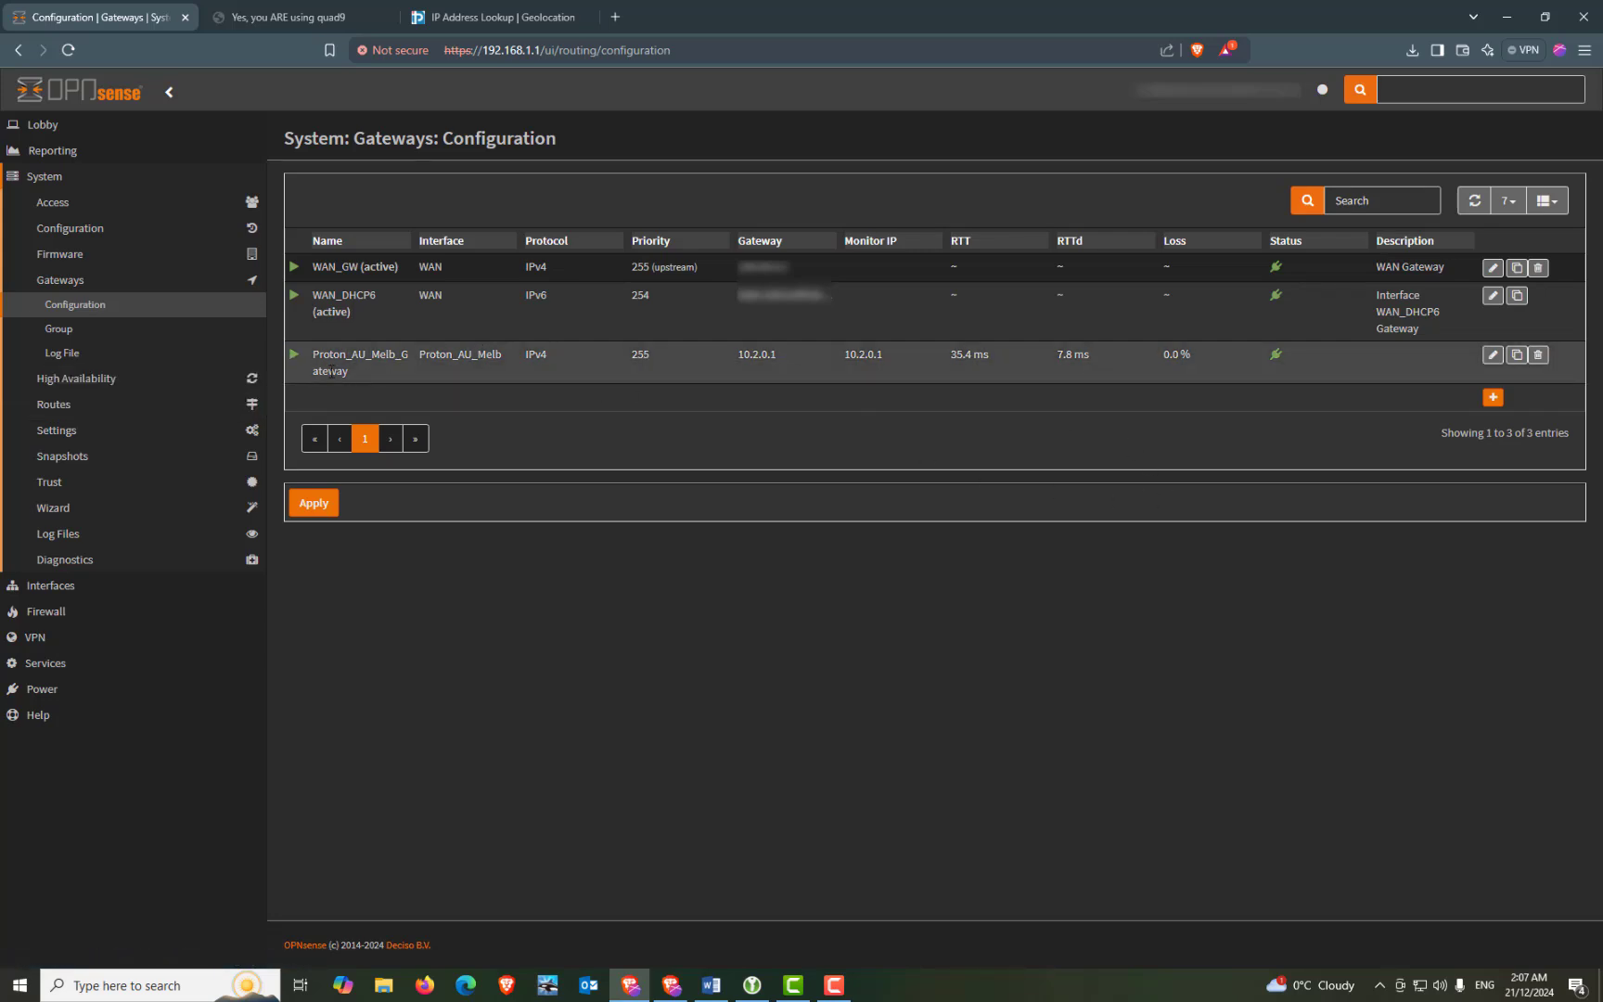
pyautogui.moveTo(373, 358); pyautogui.dragTo(564, 376)
# Step: Add a gateway named Proton_AU_Perth_Gateway on the Proton_AU_Perth interface
pyautogui.click(625, 412)
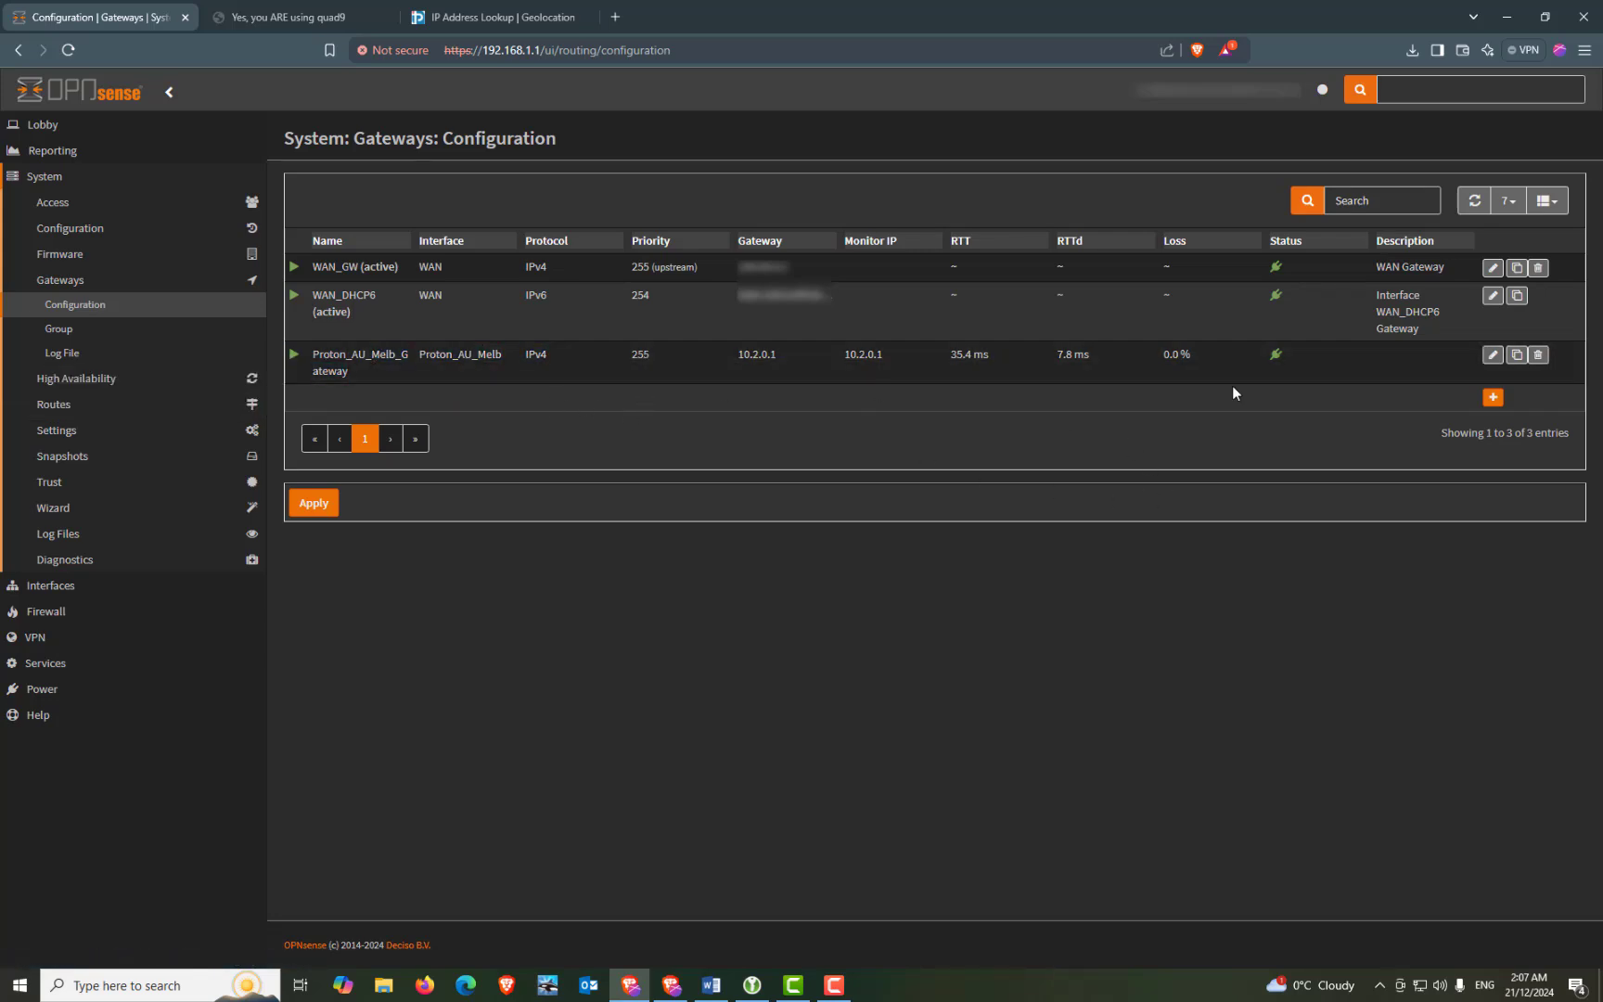
pyautogui.click(1492, 397)
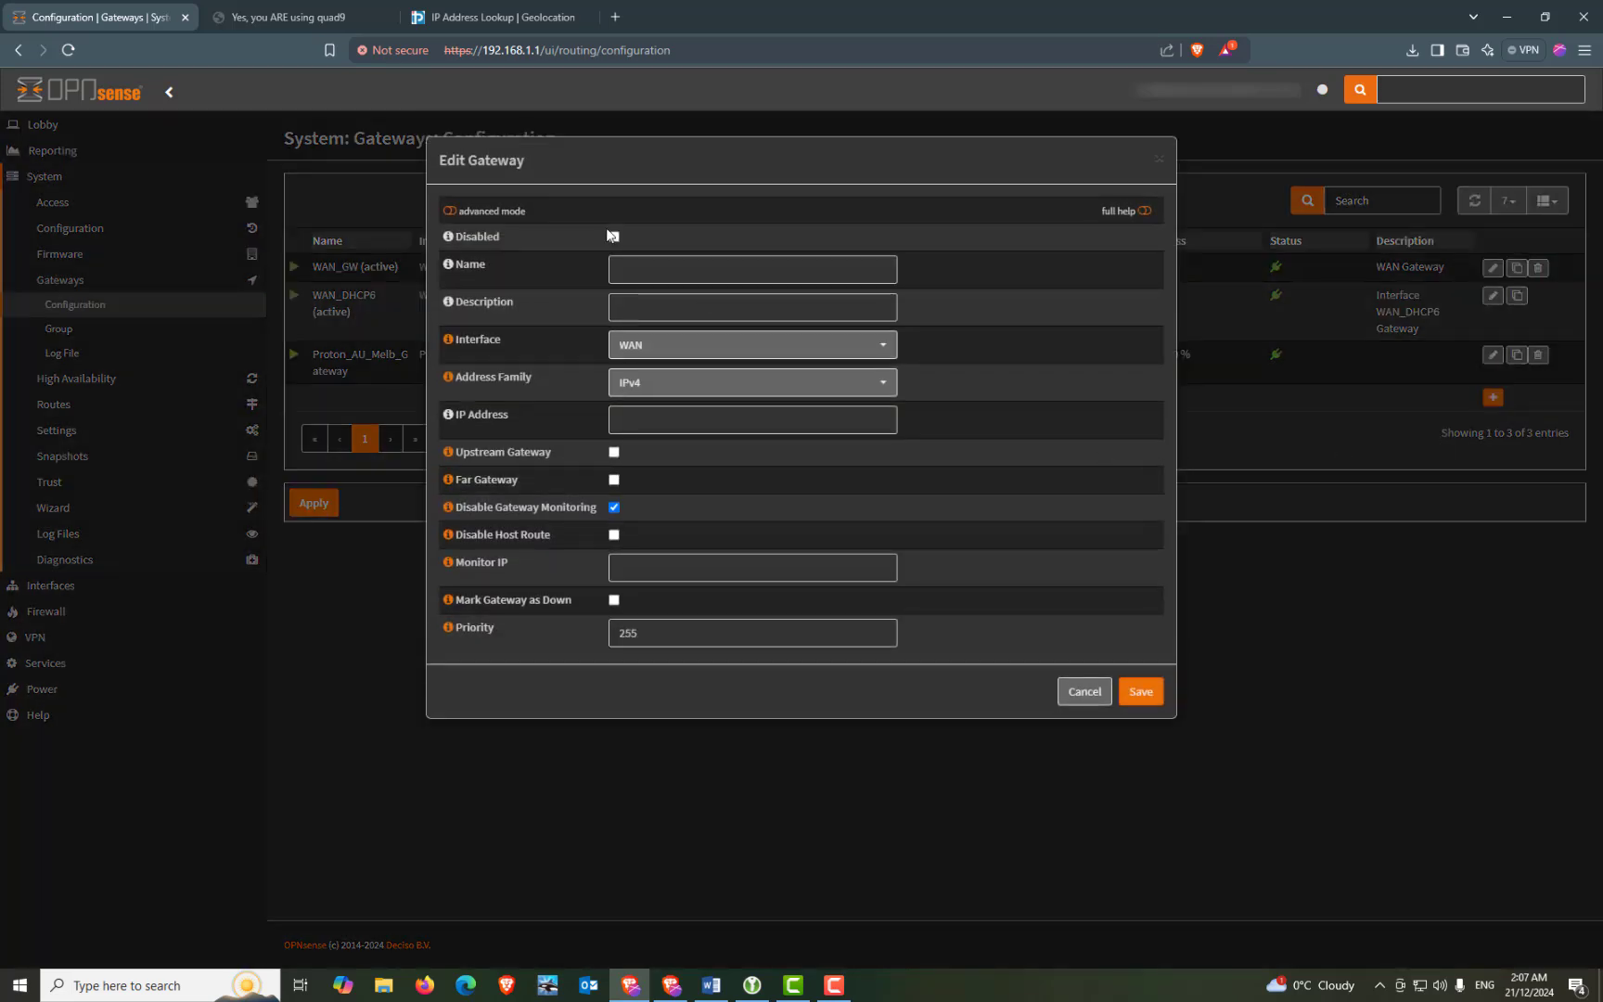
pyautogui.click(753, 275)
pyautogui.click(752, 312)
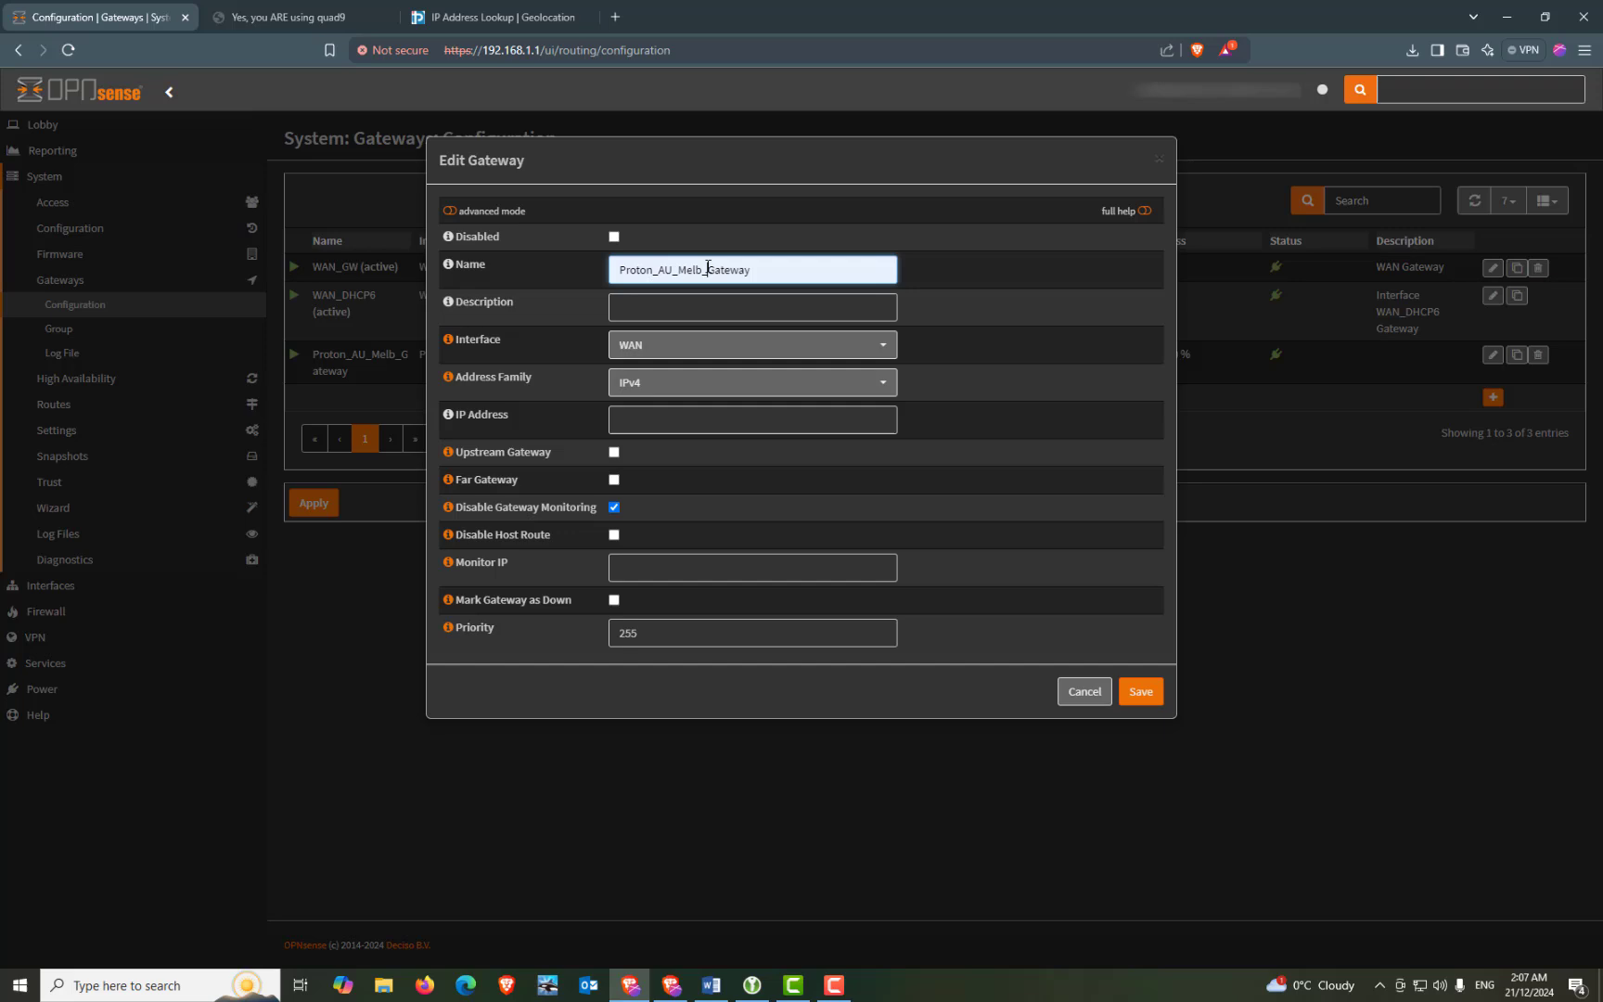
pyautogui.press('Left')
pyautogui.press('Left')
pyautogui.press('Left')
pyautogui.press('Left')
pyautogui.press('Left')
pyautogui.press('Left')
pyautogui.press('Left')
pyautogui.press('Left')
pyautogui.press('BackSpace')
pyautogui.press('BackSpace')
pyautogui.press('BackSpace')
pyautogui.press('BackSpace')
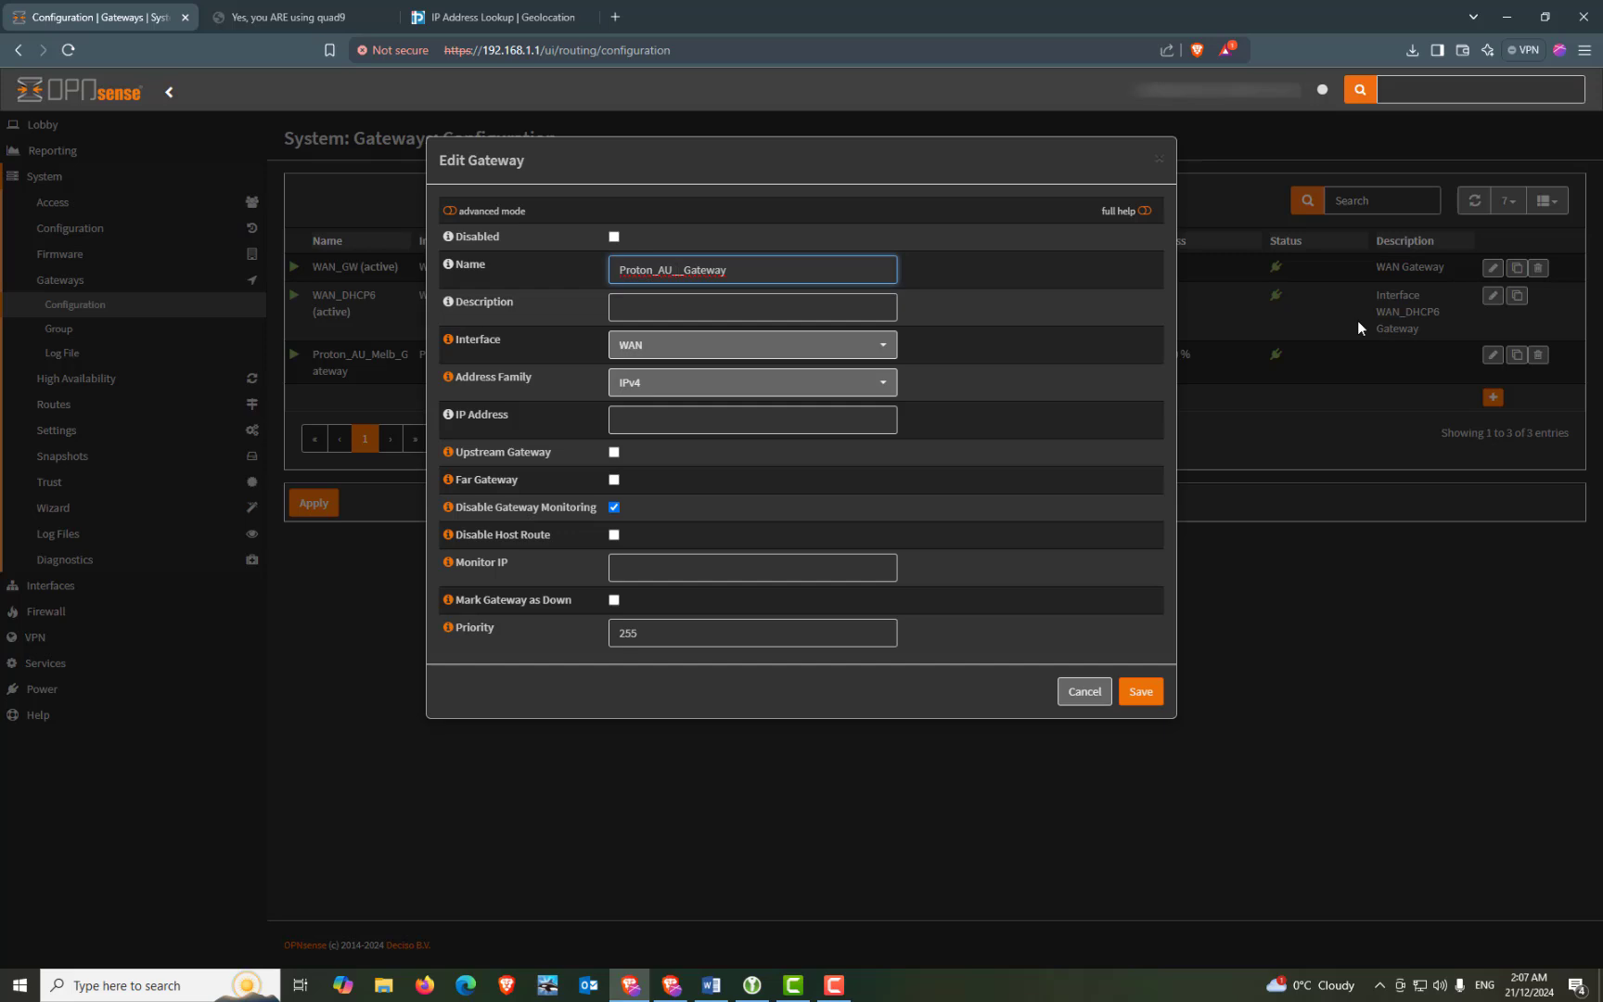
pyautogui.write('Perth')
pyautogui.click(640, 348)
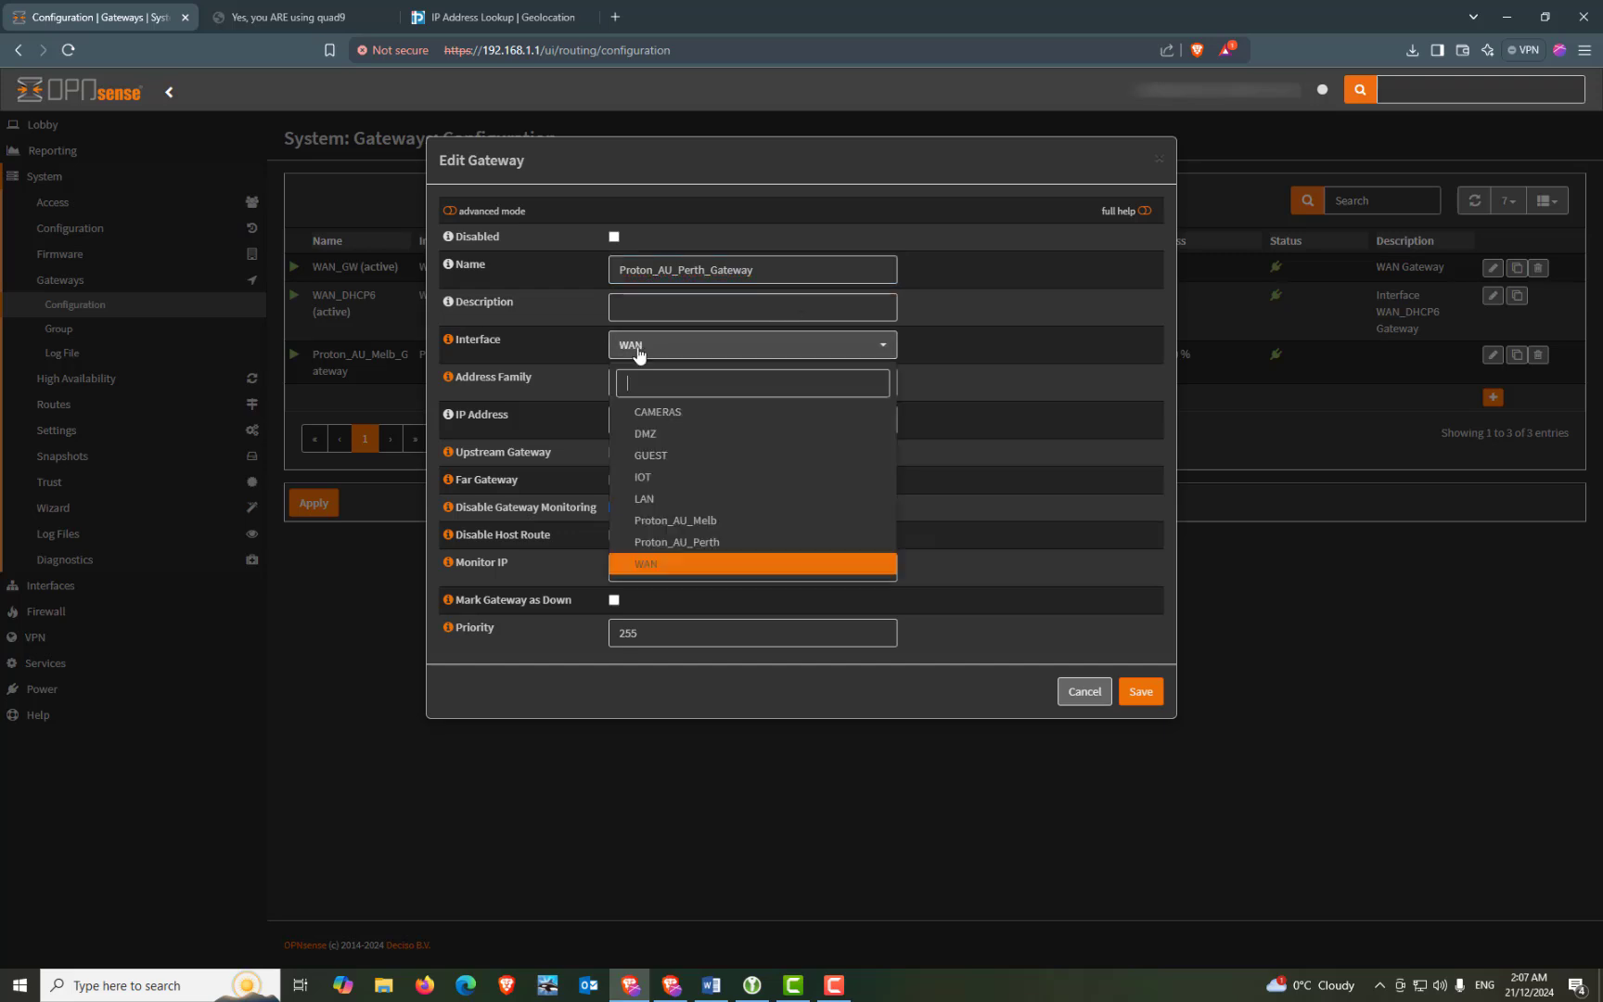
pyautogui.click(673, 543)
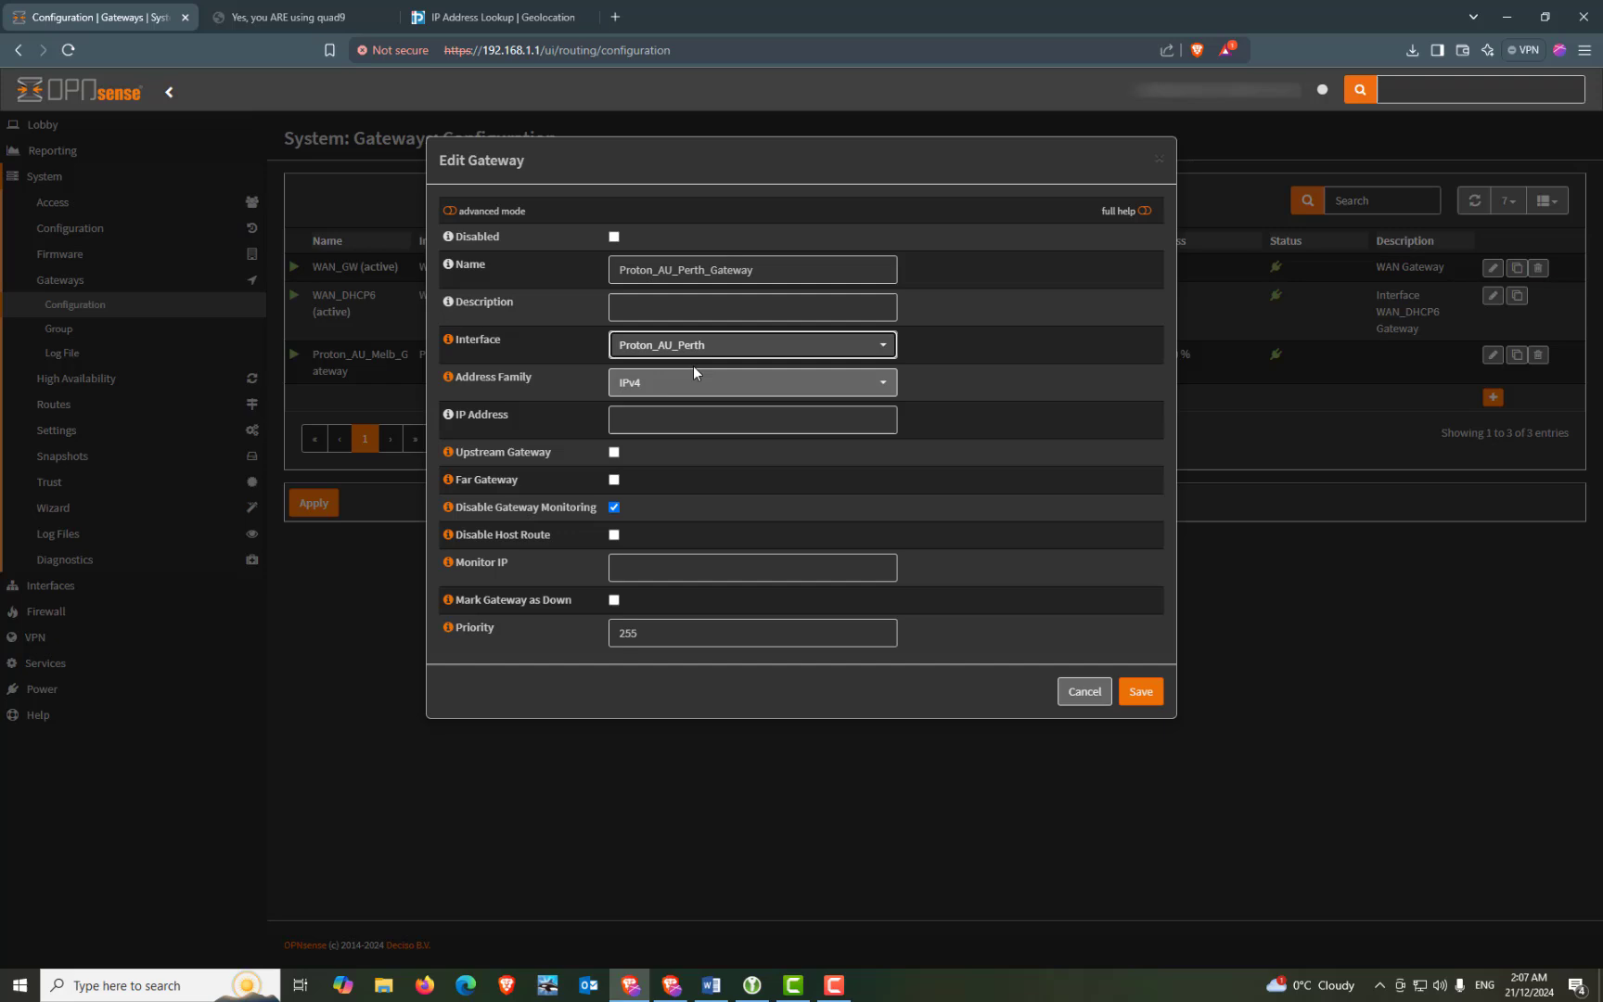
# Step: Give it IP 10.3.0.1 as a far gateway monitored at 10.3.0.1, and save
pyautogui.click(684, 420)
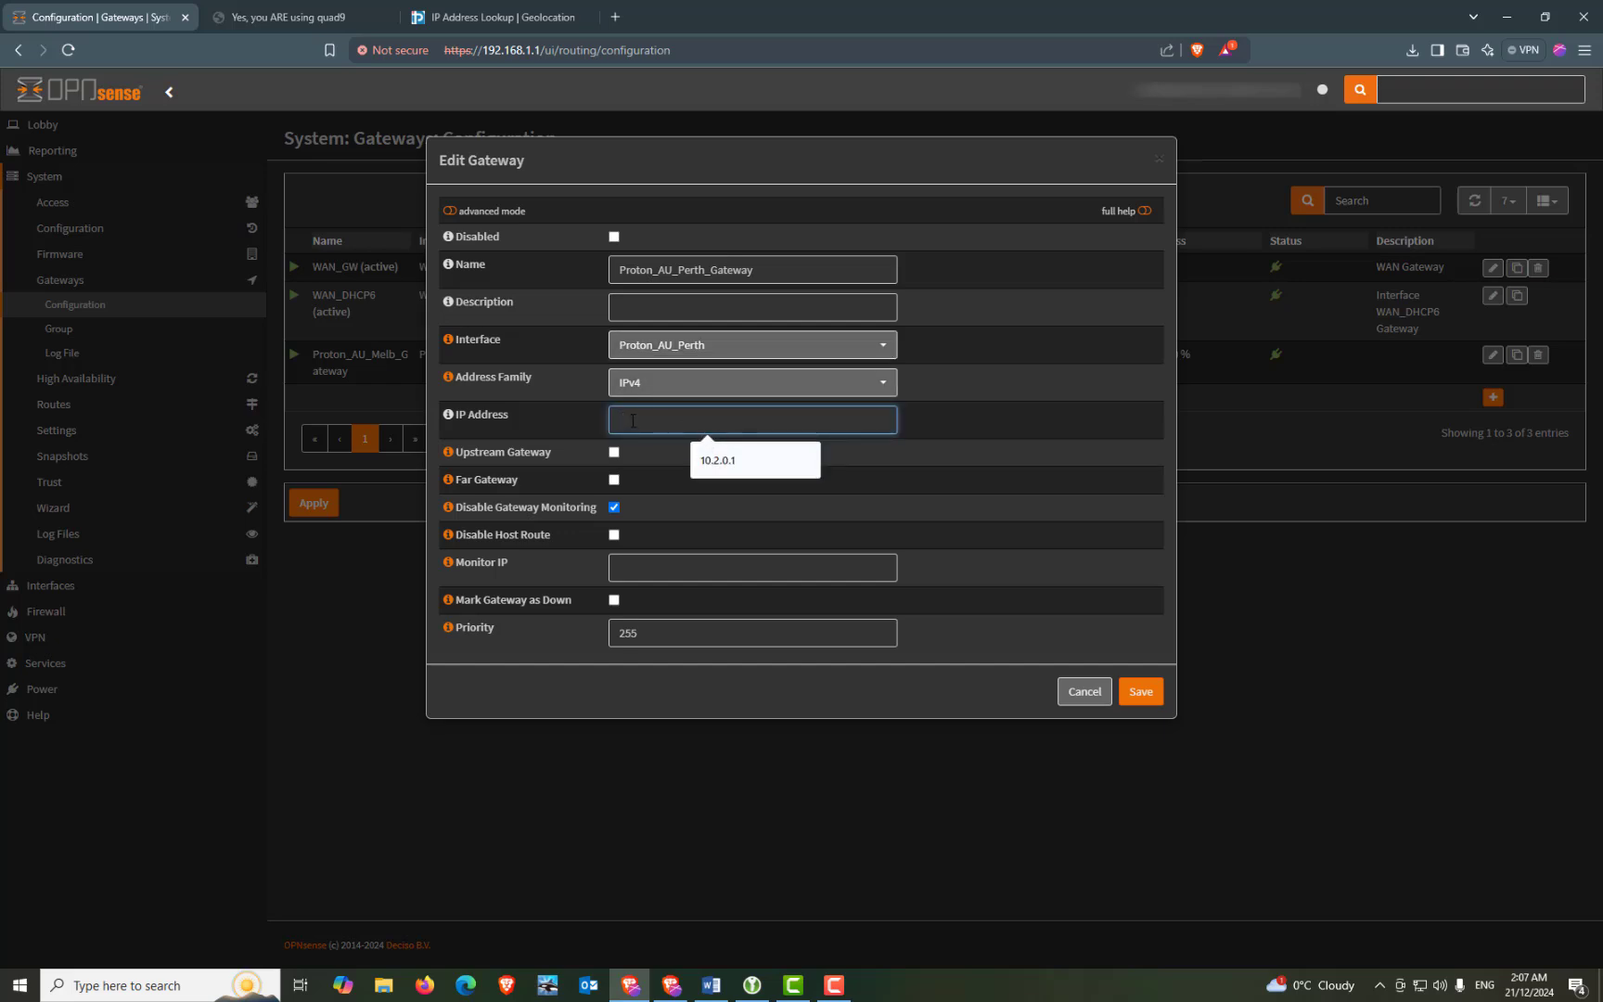
pyautogui.write('10.3.0.1')
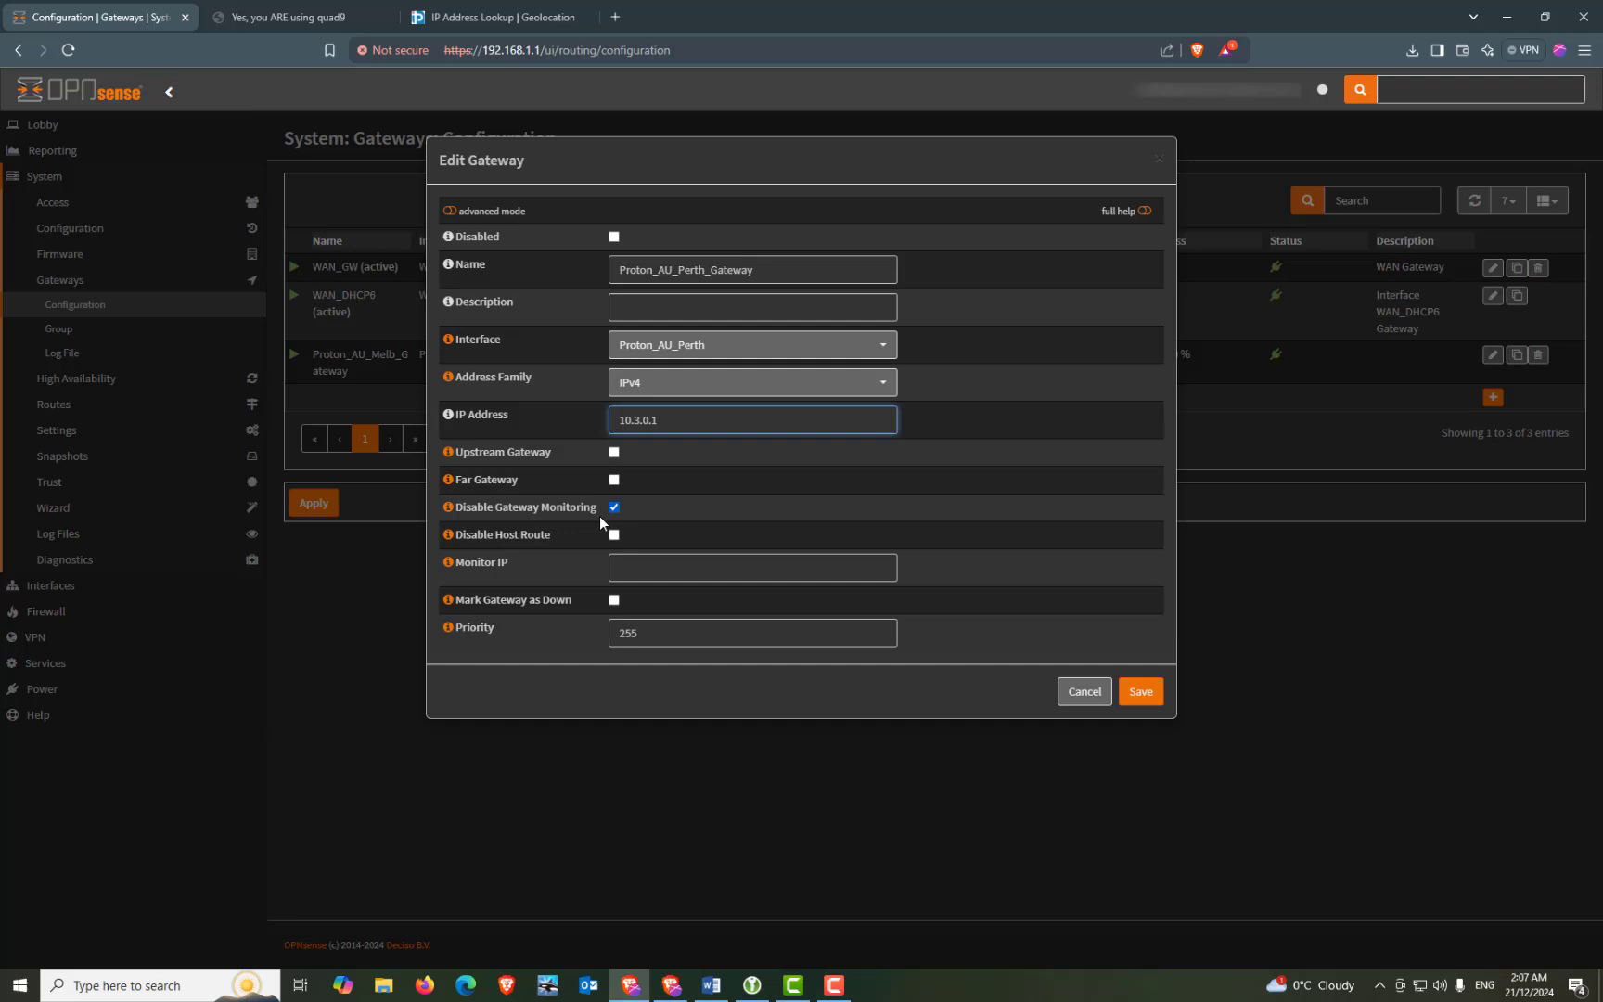
pyautogui.click(613, 481)
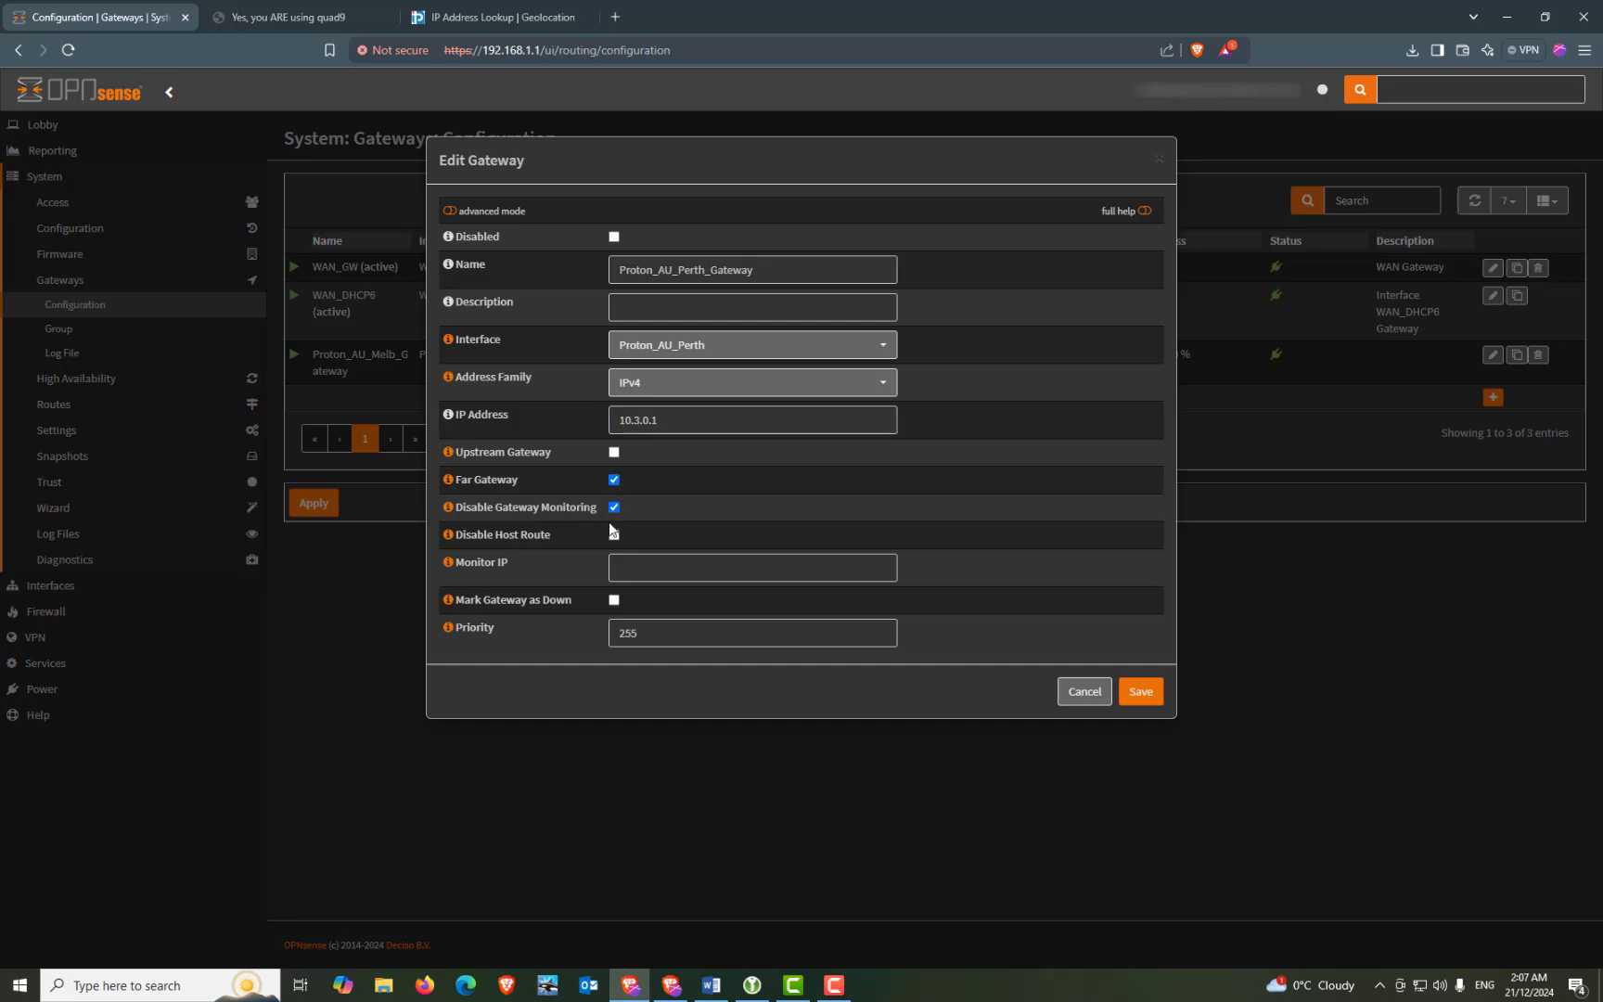
pyautogui.click(613, 507)
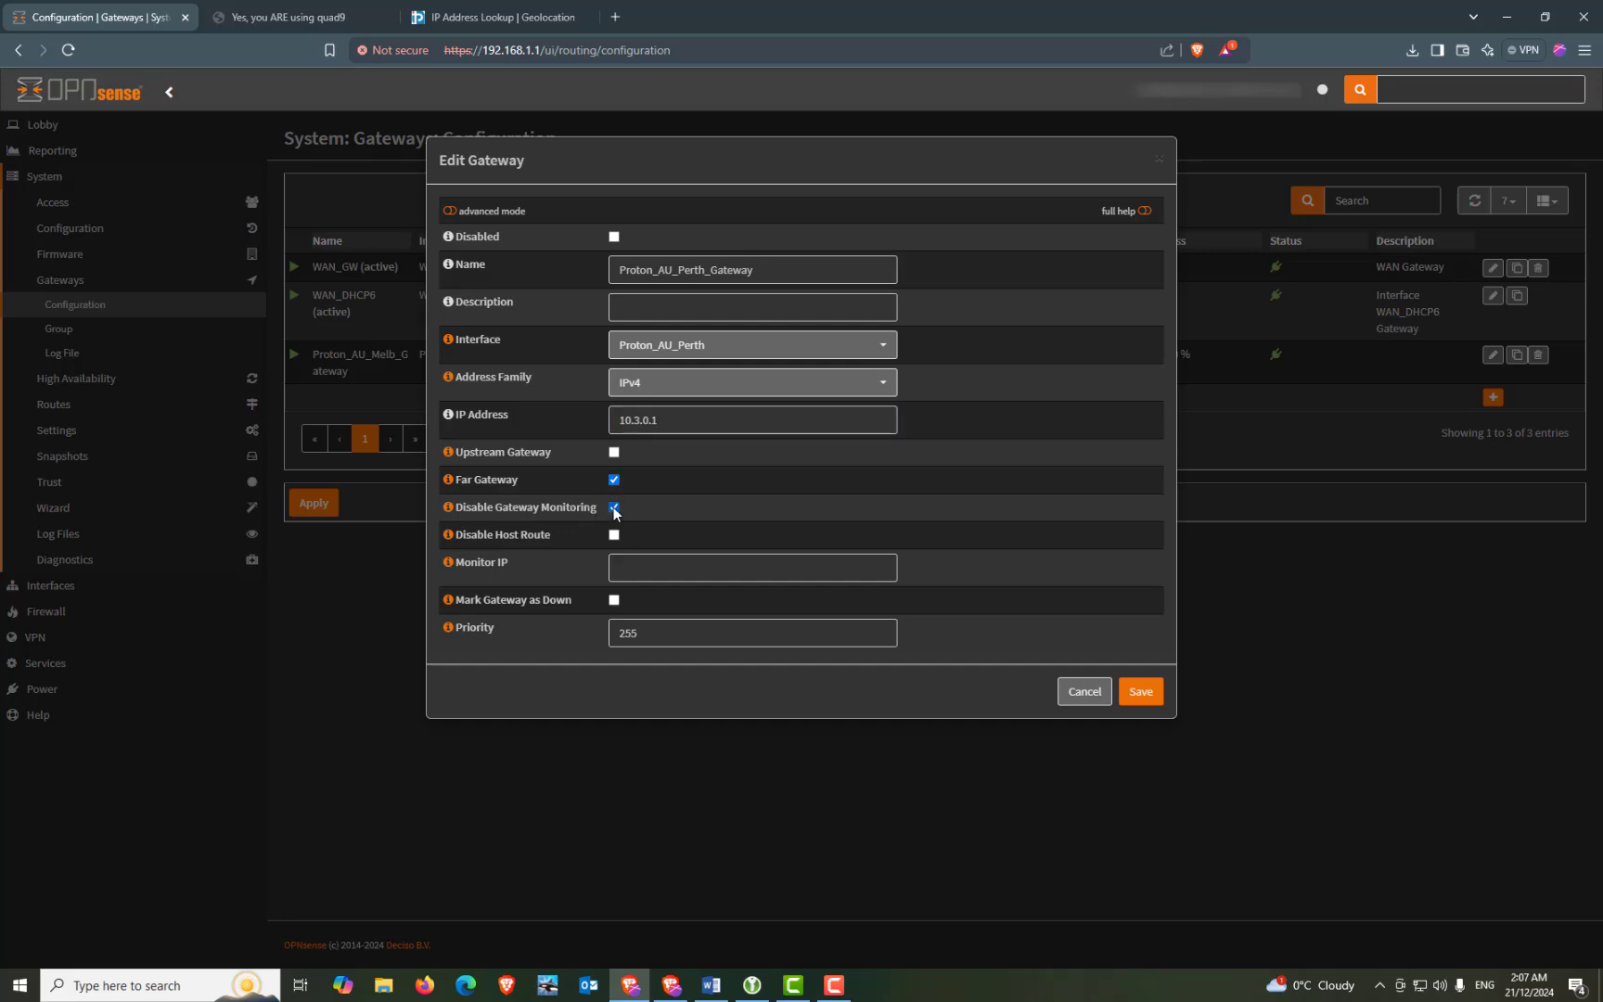
pyautogui.click(677, 567)
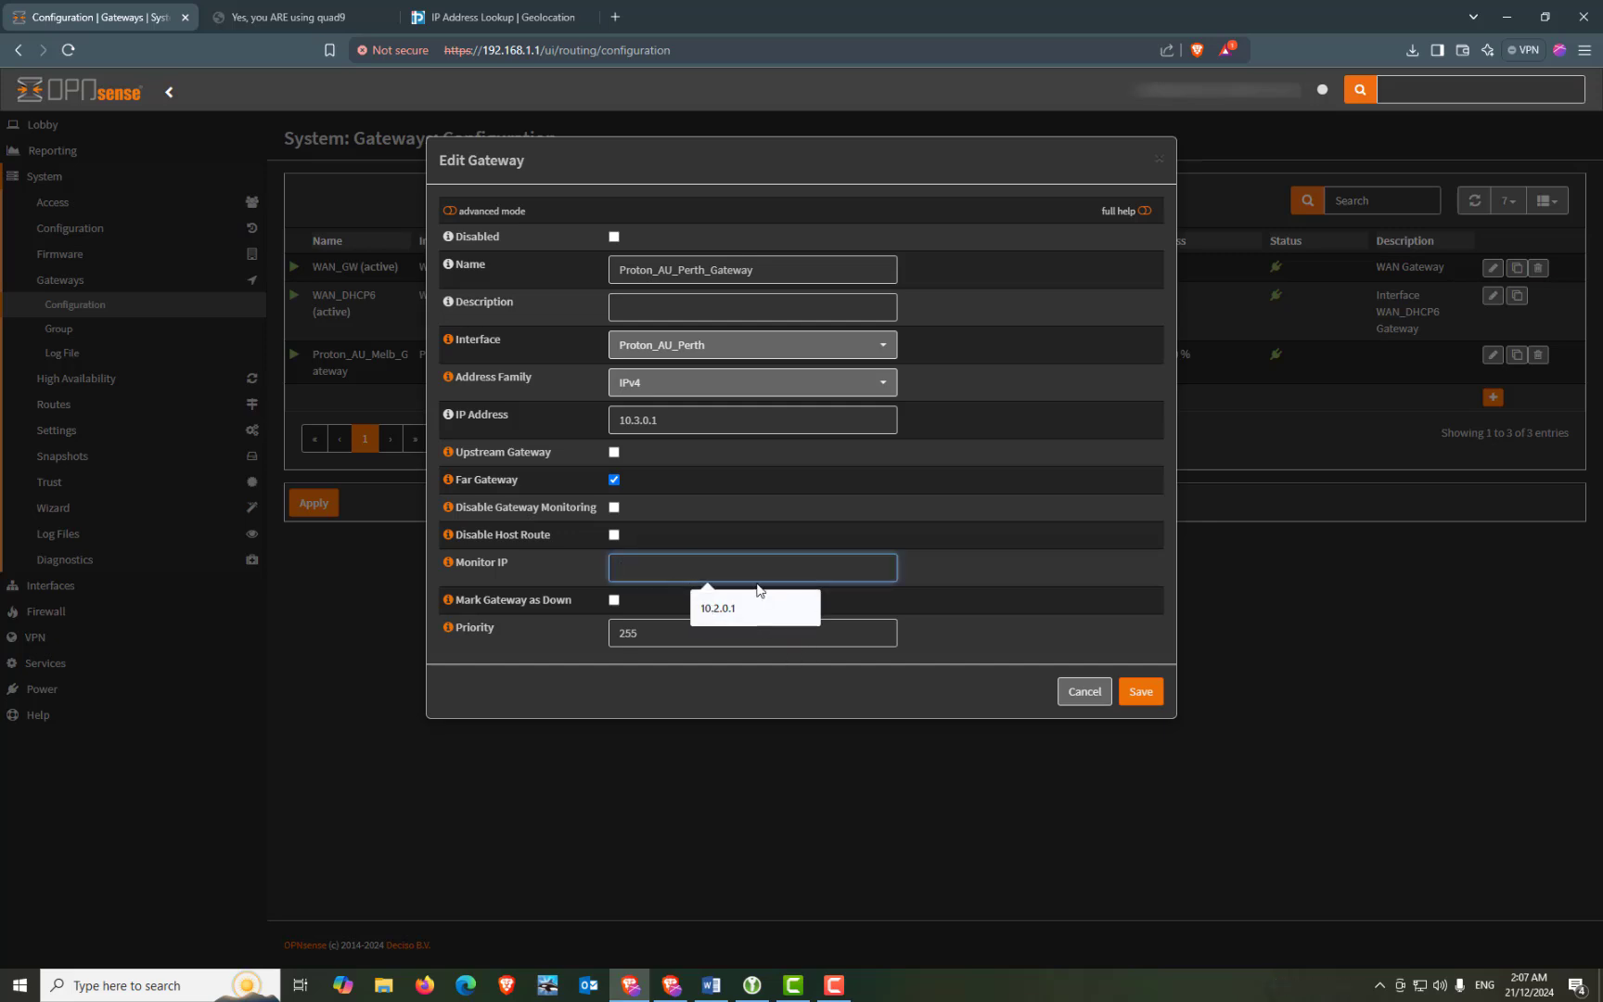
pyautogui.write('10.3.01')
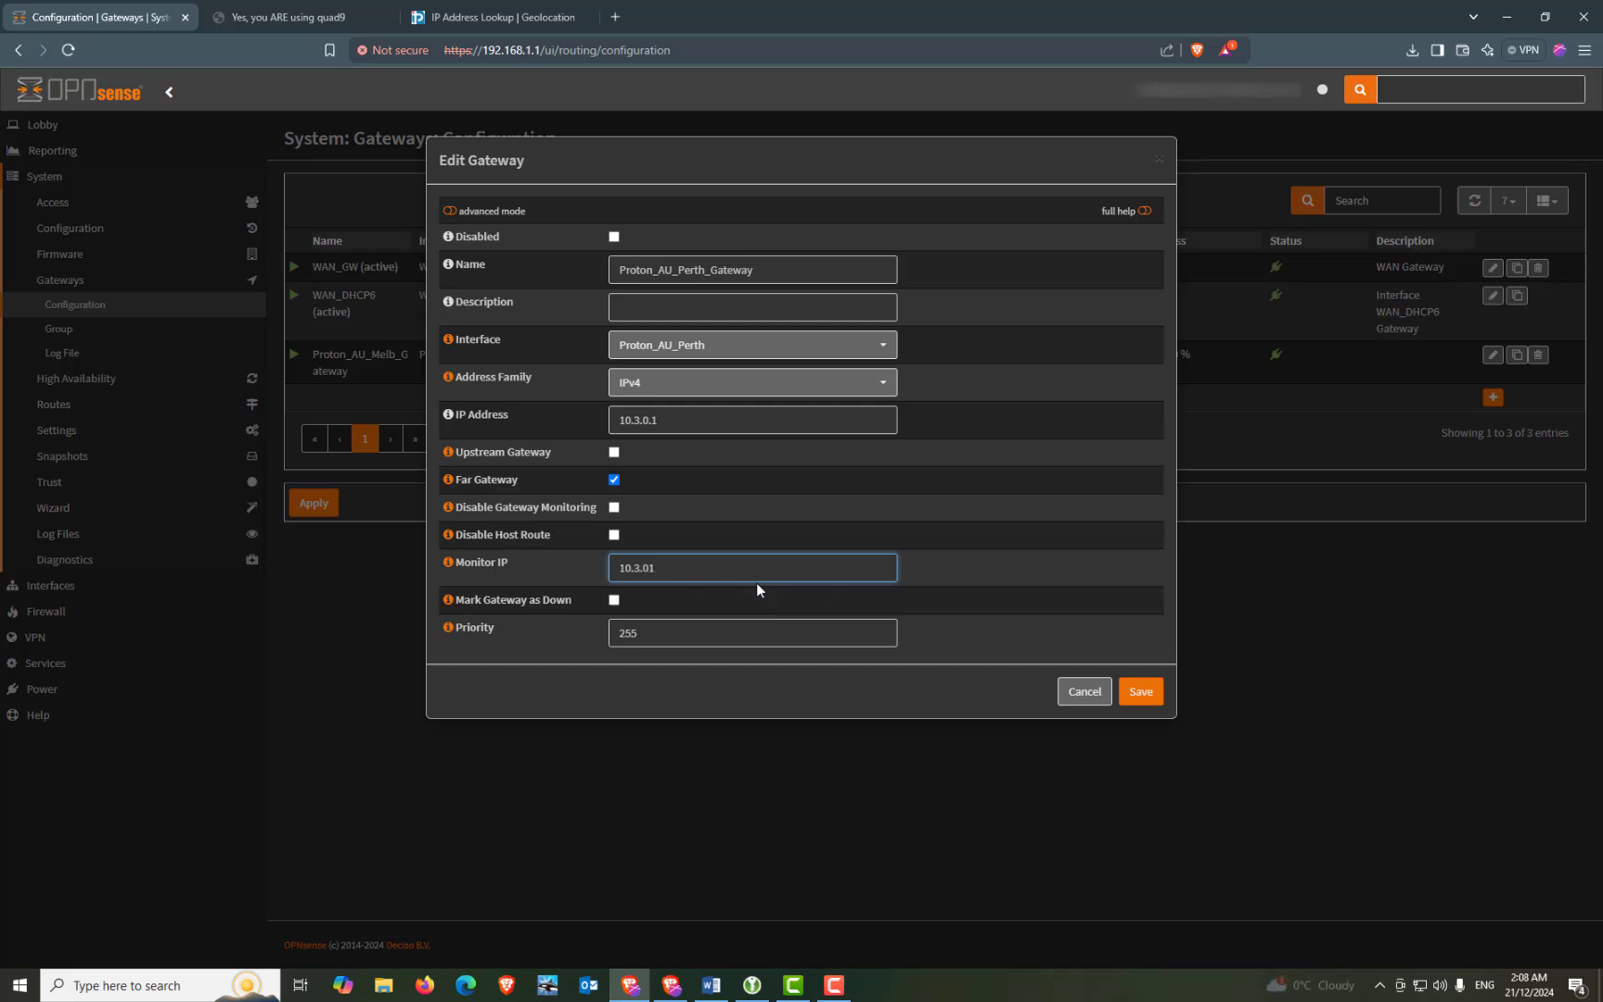
pyautogui.press('BackSpace')
pyautogui.write('.1')
pyautogui.click(1148, 695)
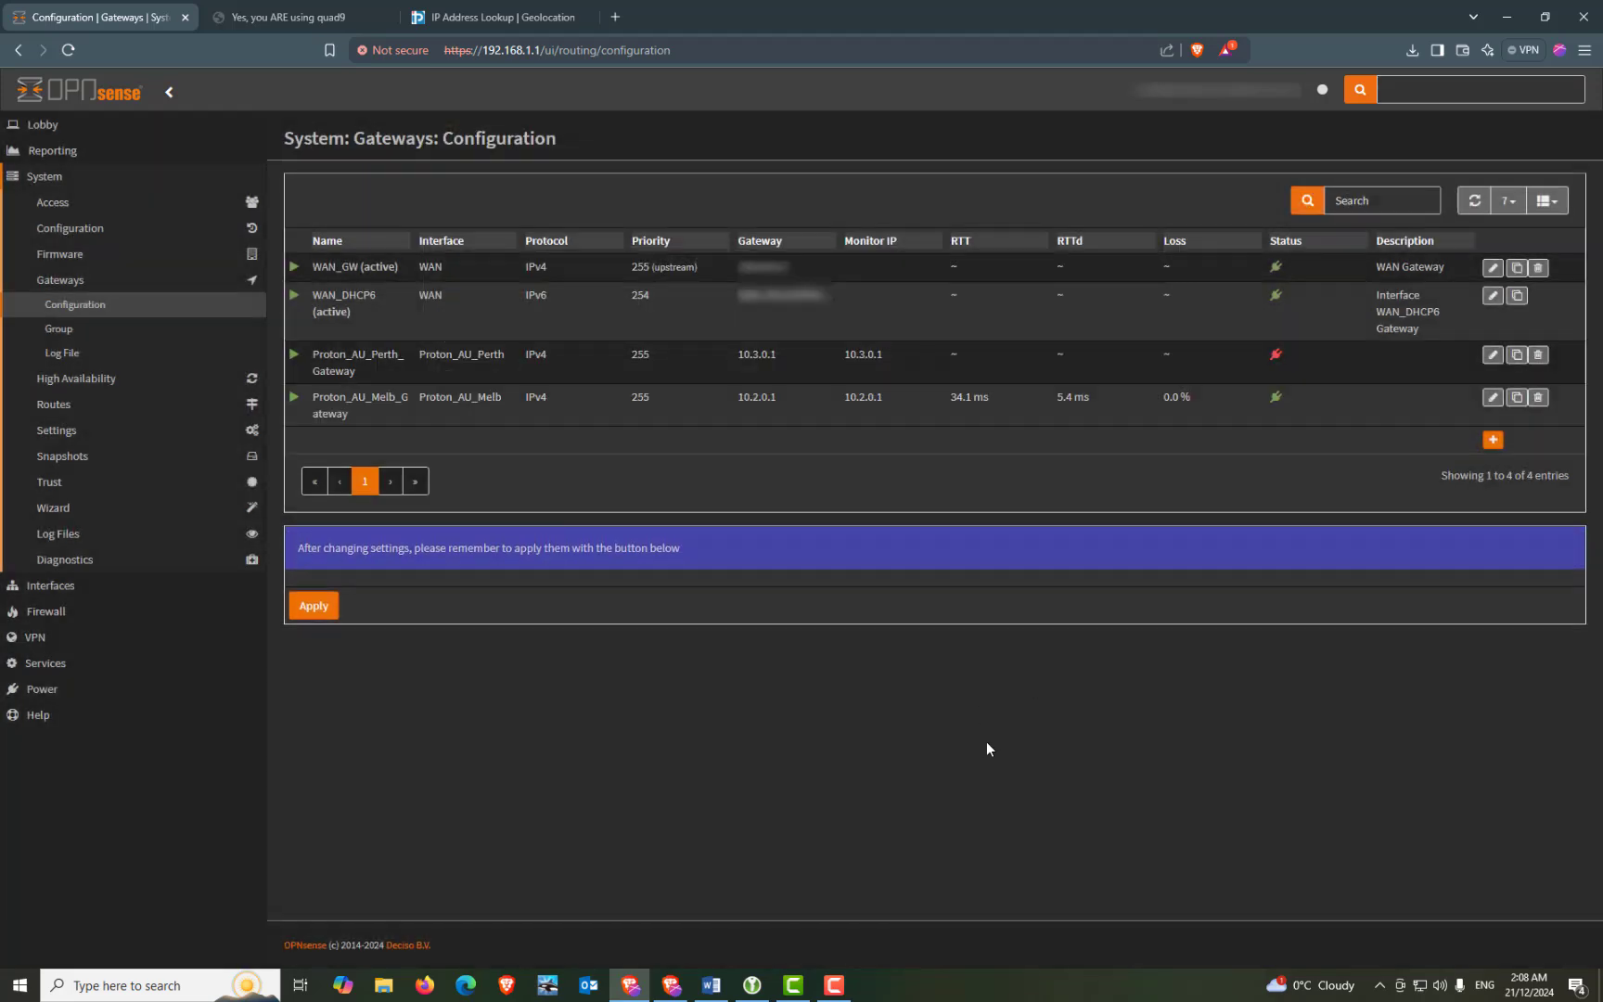
# Step: Apply the gateway changes and open Firewall > Aliases to find Proton_AU_Melb_Hosts
pyautogui.click(313, 608)
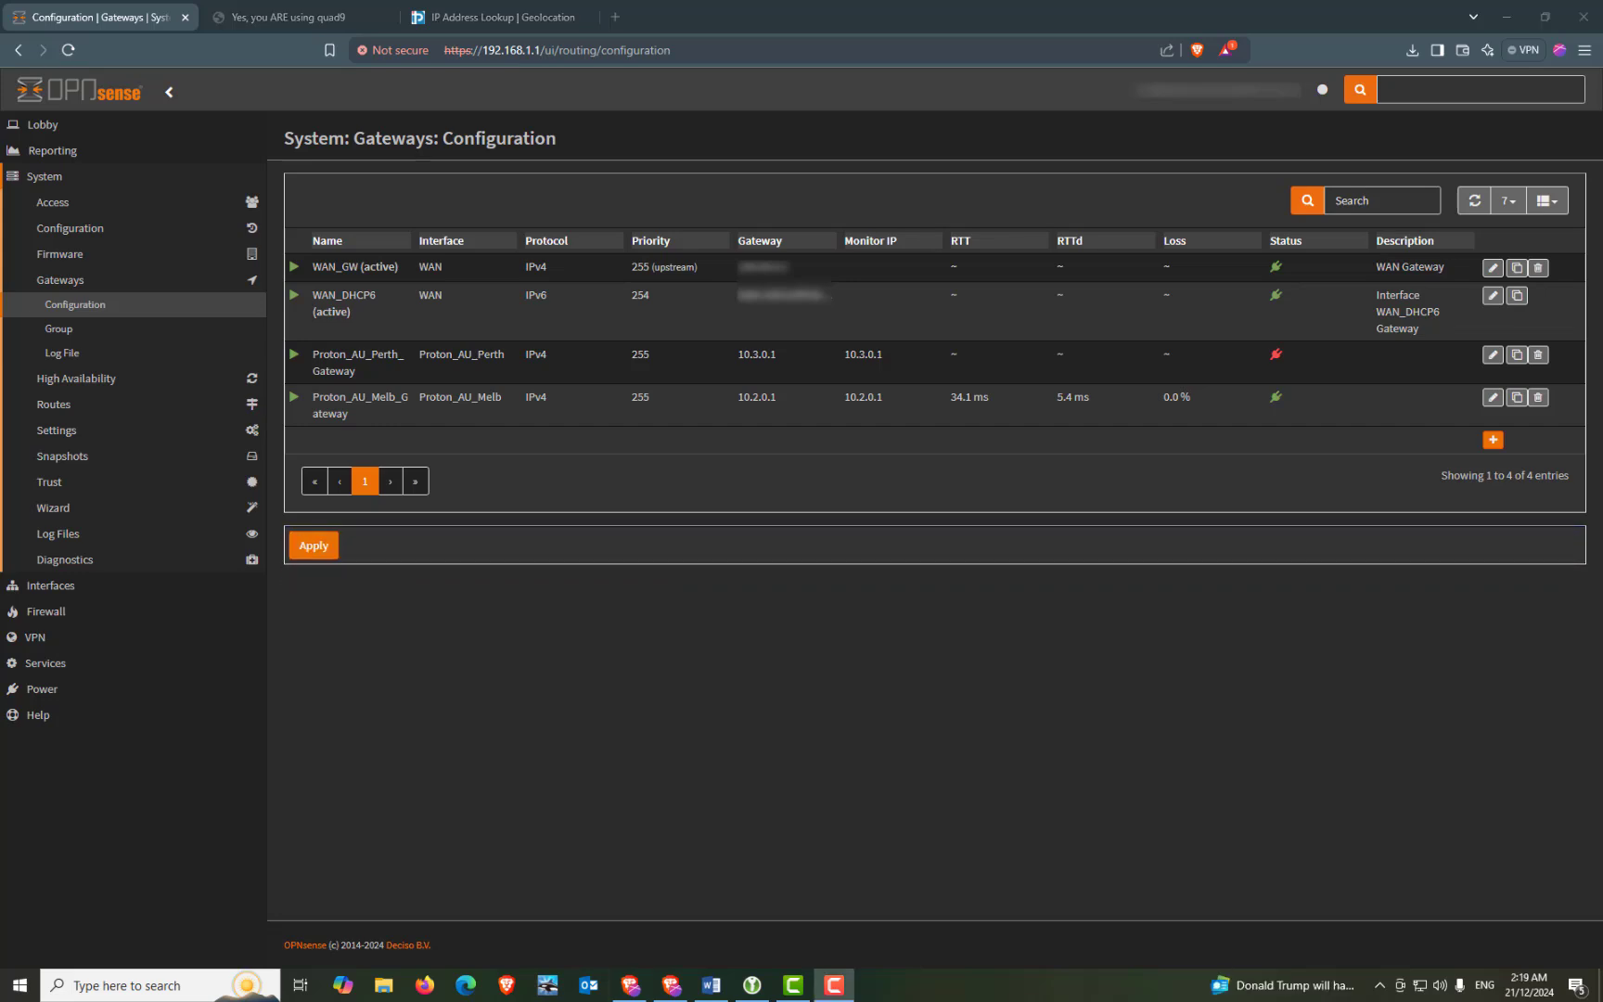
pyautogui.click(47, 611)
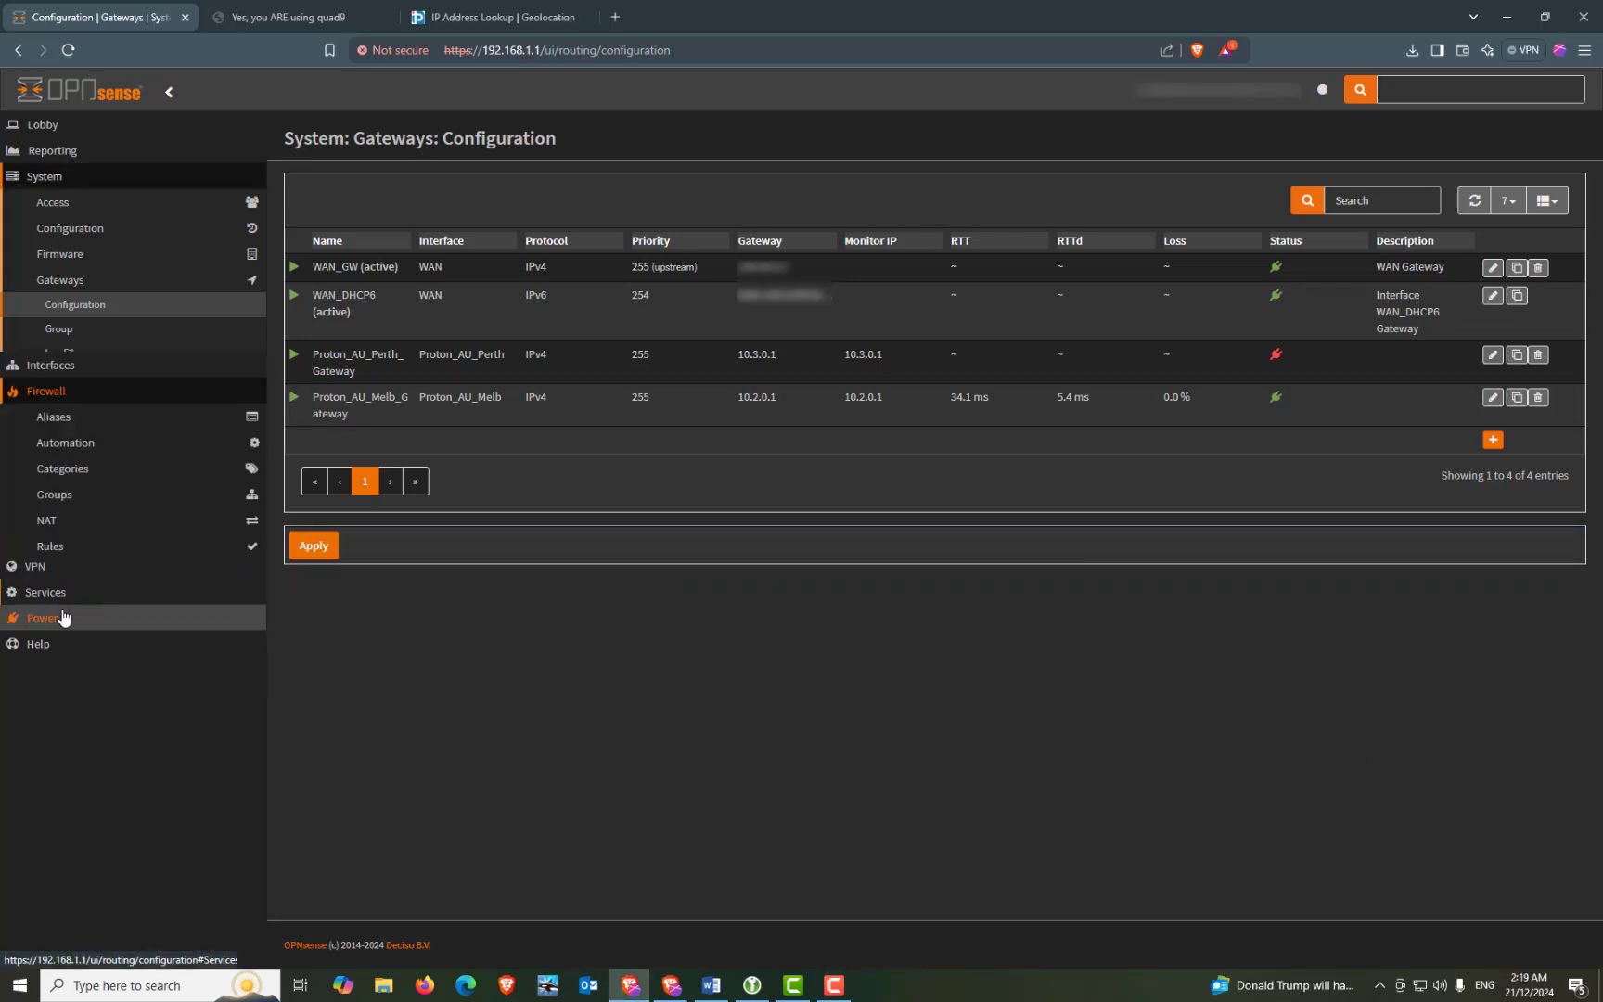
pyautogui.click(49, 383)
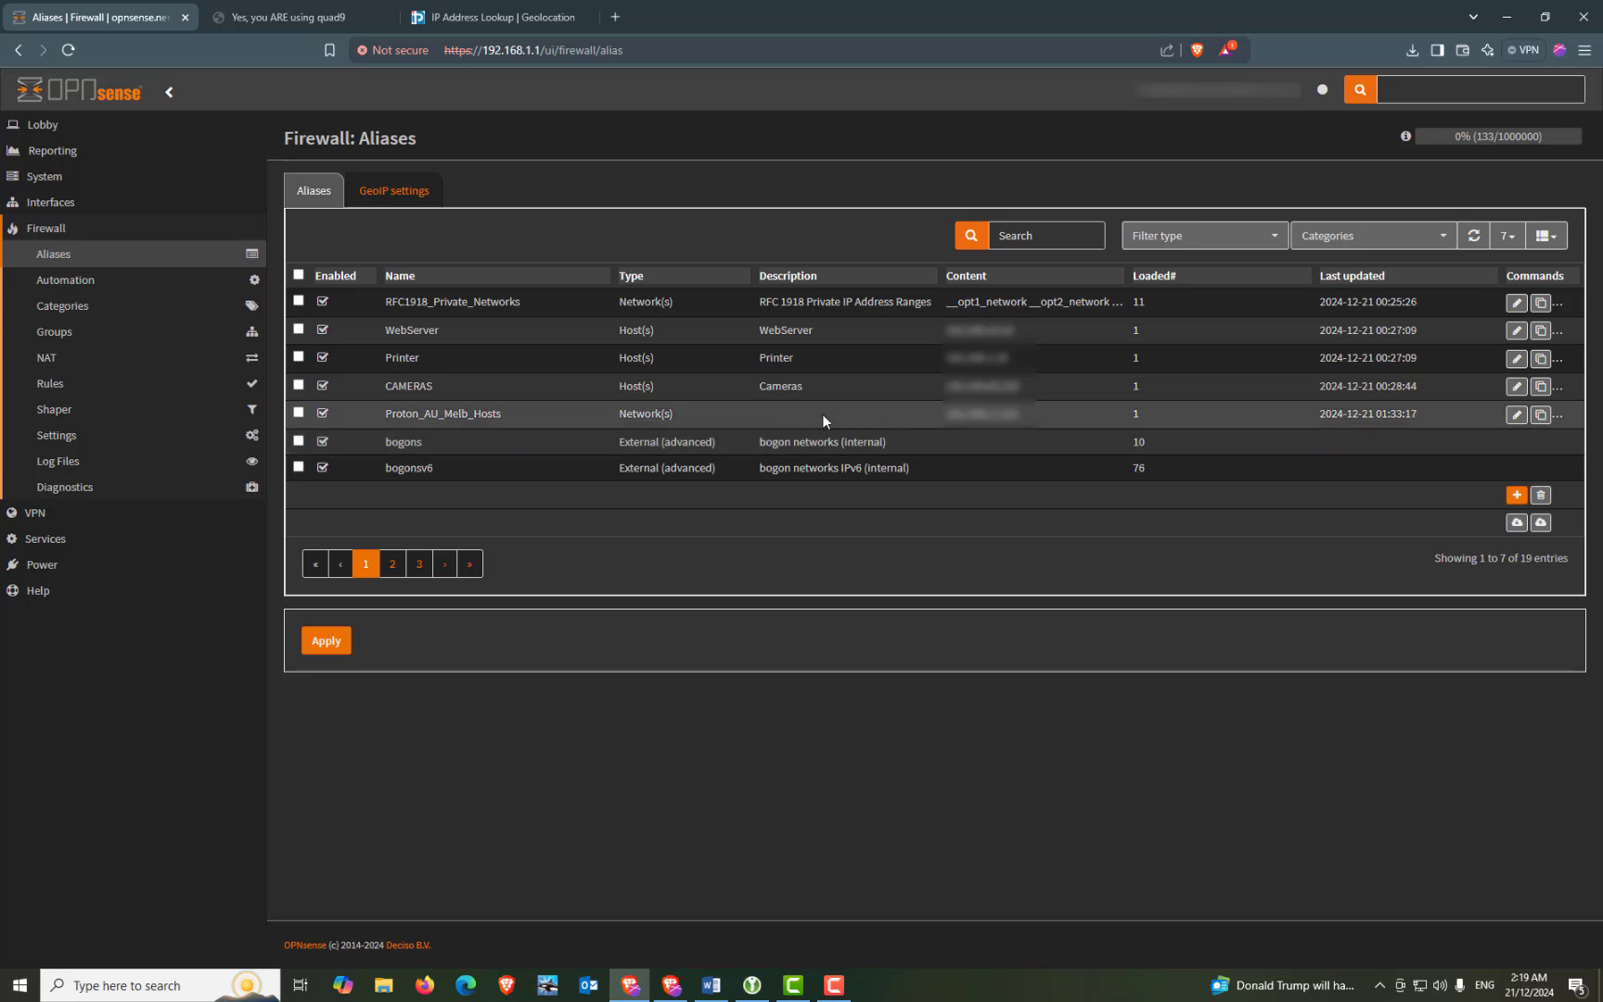
pyautogui.moveTo(391, 414); pyautogui.dragTo(501, 411)
# Step: Add a new alias named Proton_AU_Perth_Hosts
pyautogui.click(1516, 495)
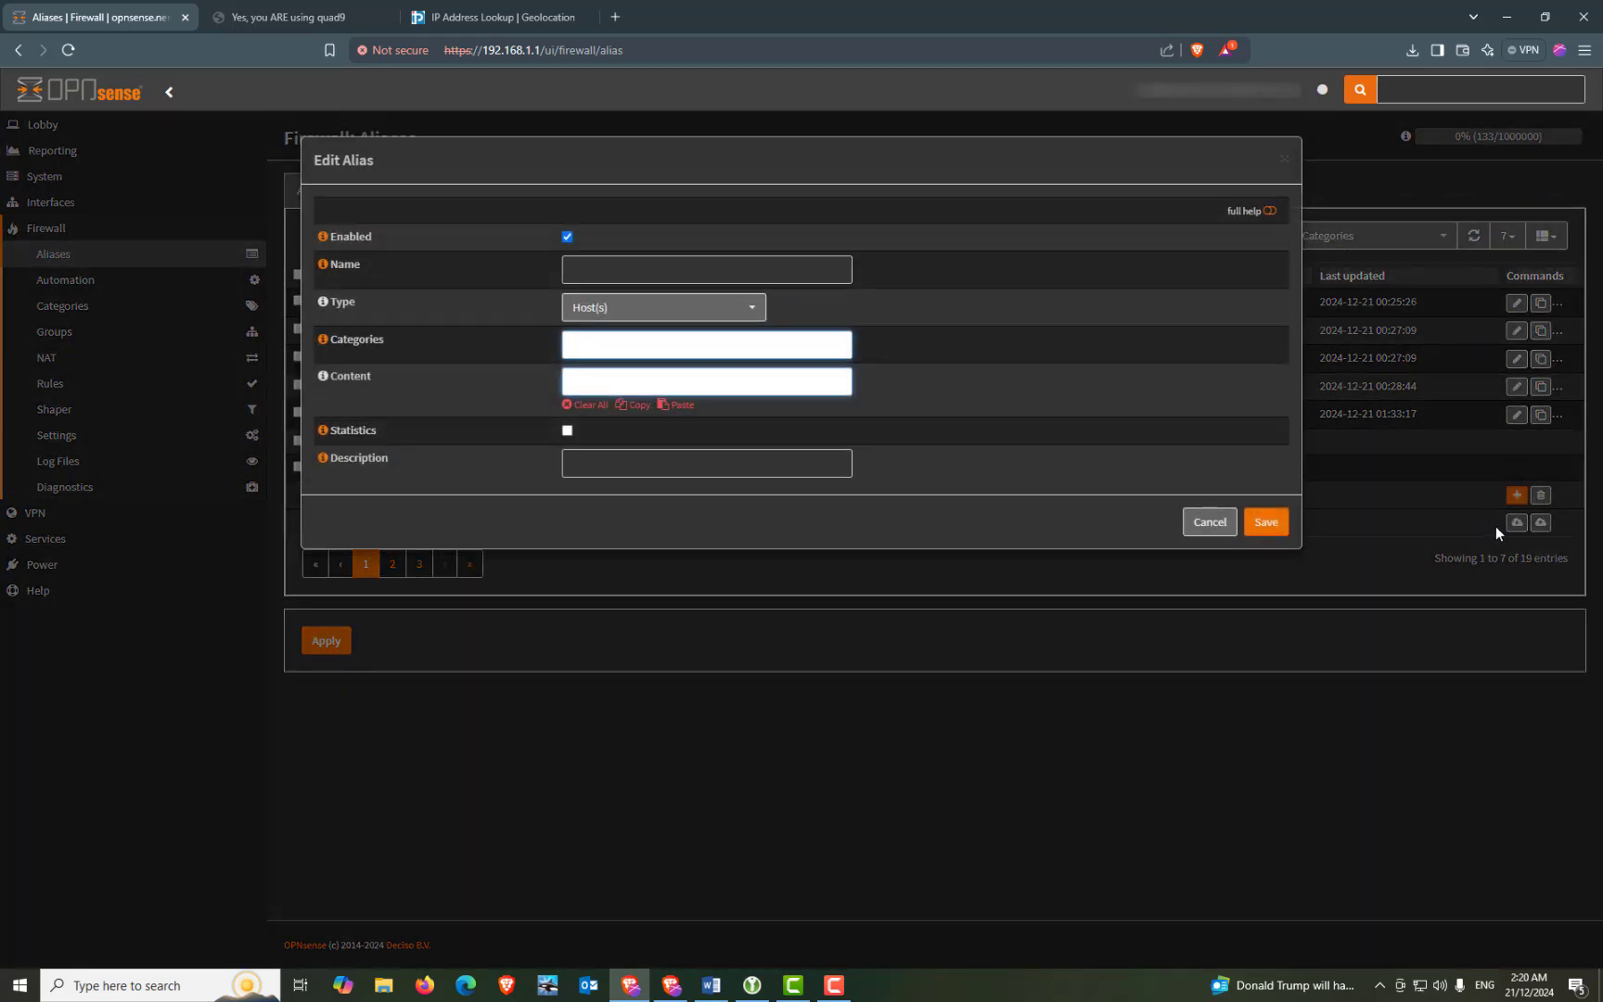
pyautogui.click(647, 279)
pyautogui.click(691, 399)
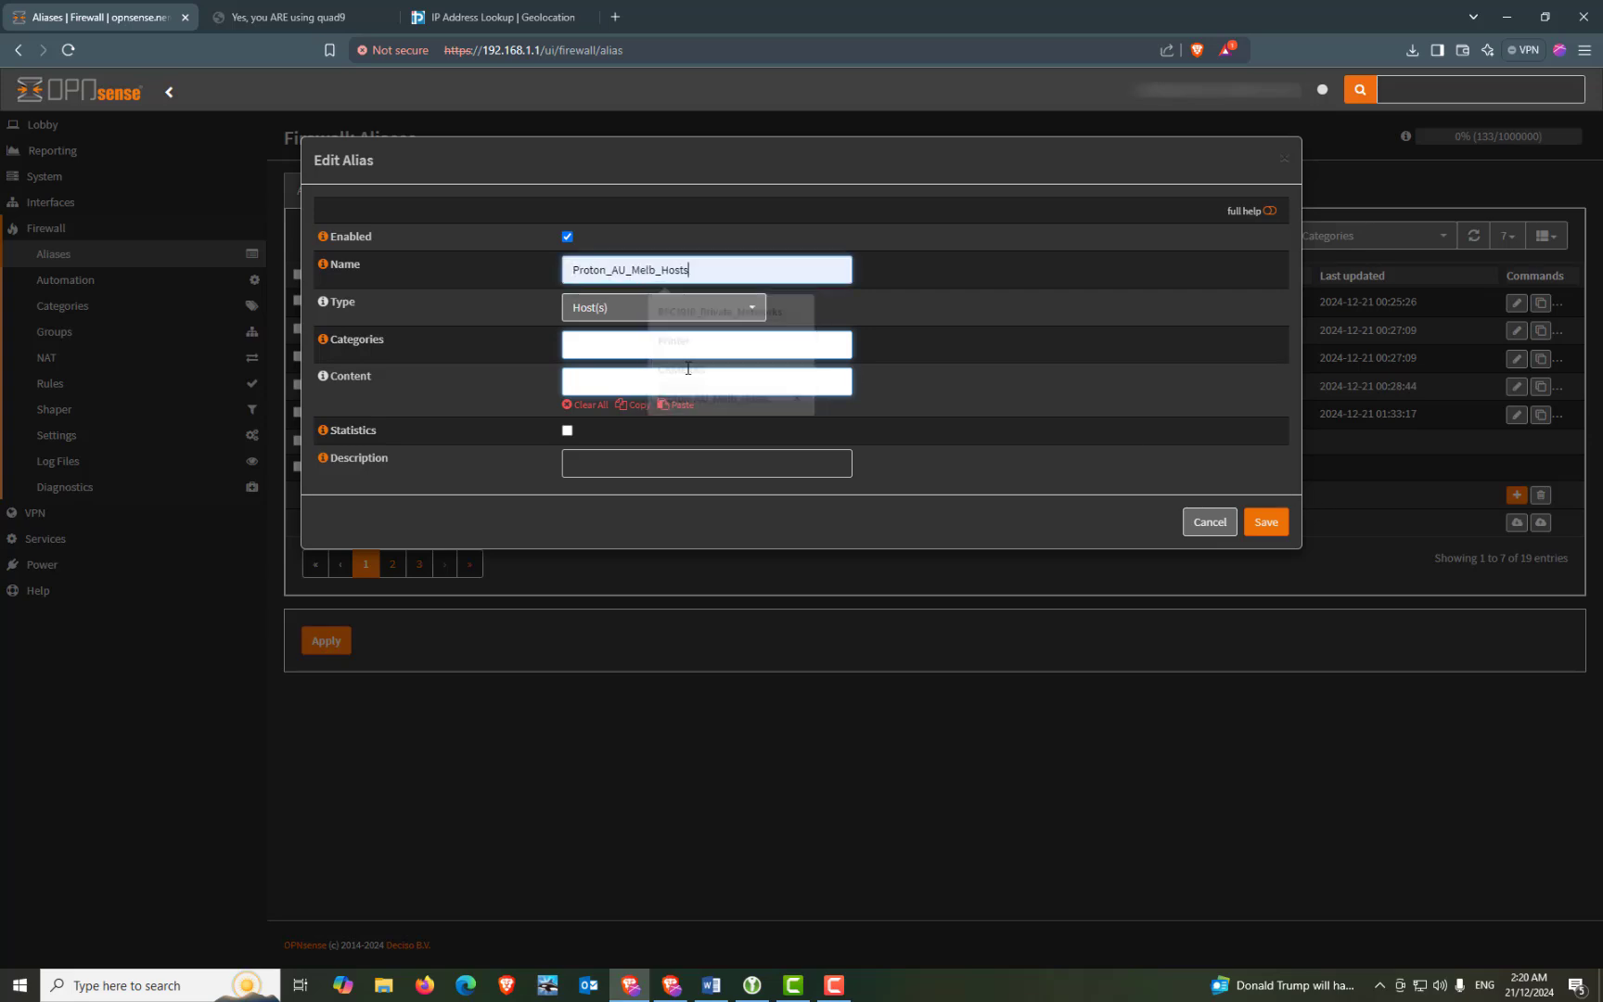
pyautogui.press('Left')
pyautogui.press('Left')
pyautogui.press('Left')
pyautogui.press('Left')
pyautogui.press('Left')
pyautogui.press('Left')
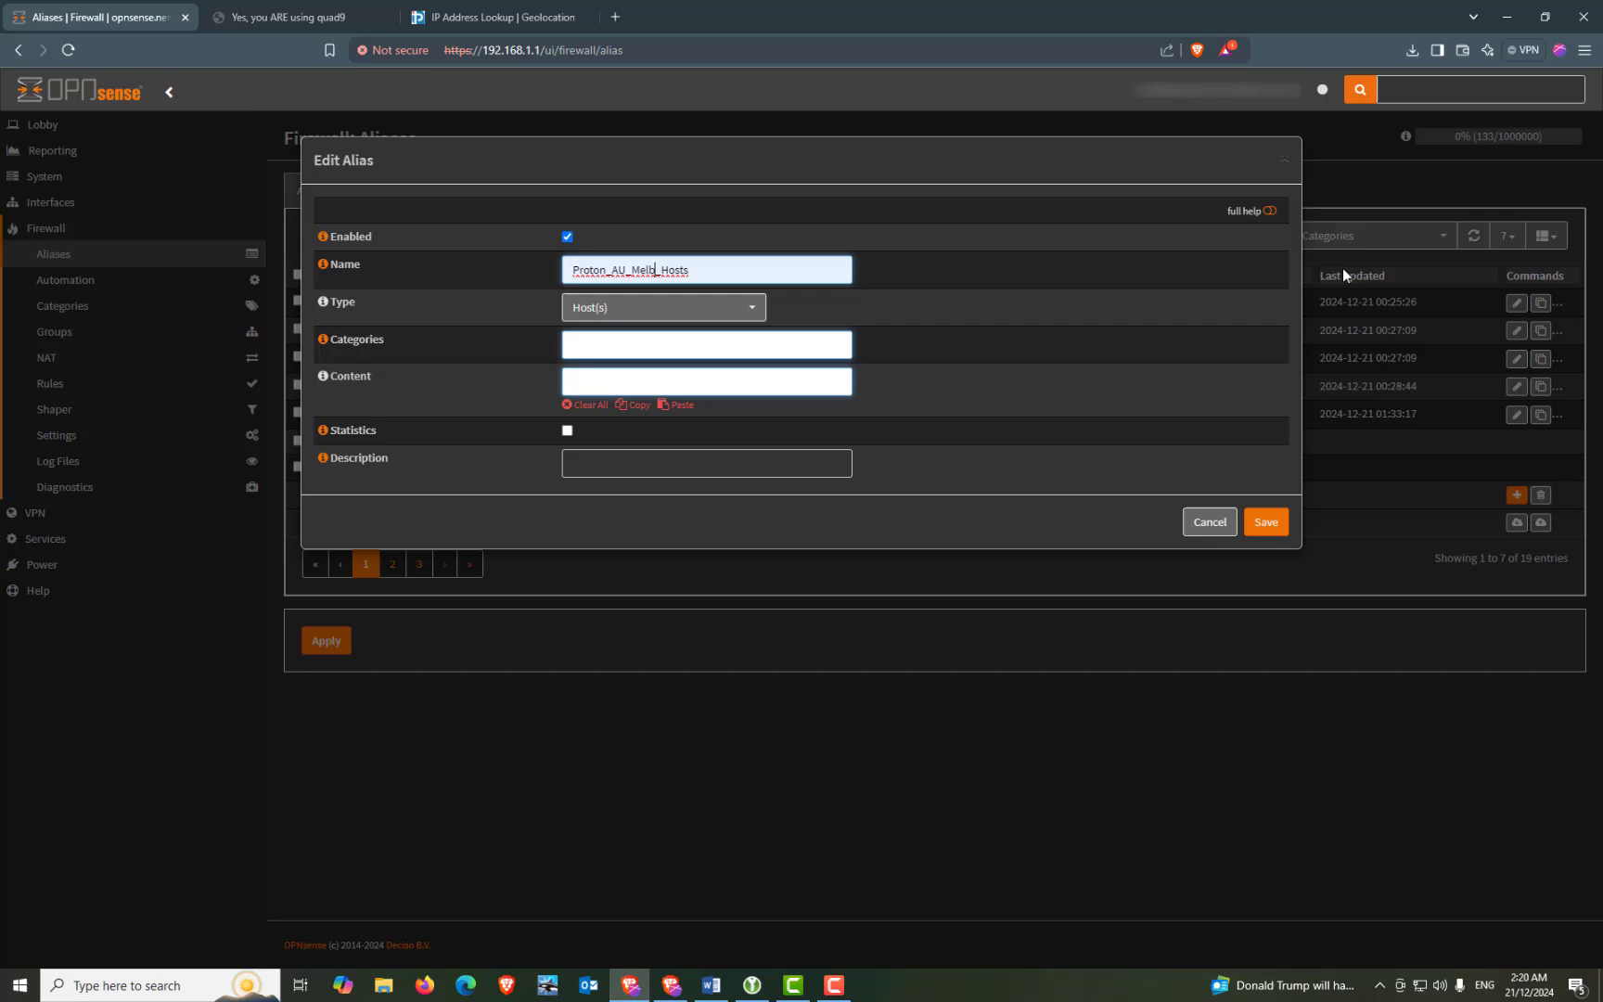
pyautogui.press('BackSpace')
pyautogui.press('BackSpace')
pyautogui.press('BackSpace')
pyautogui.press('BackSpace')
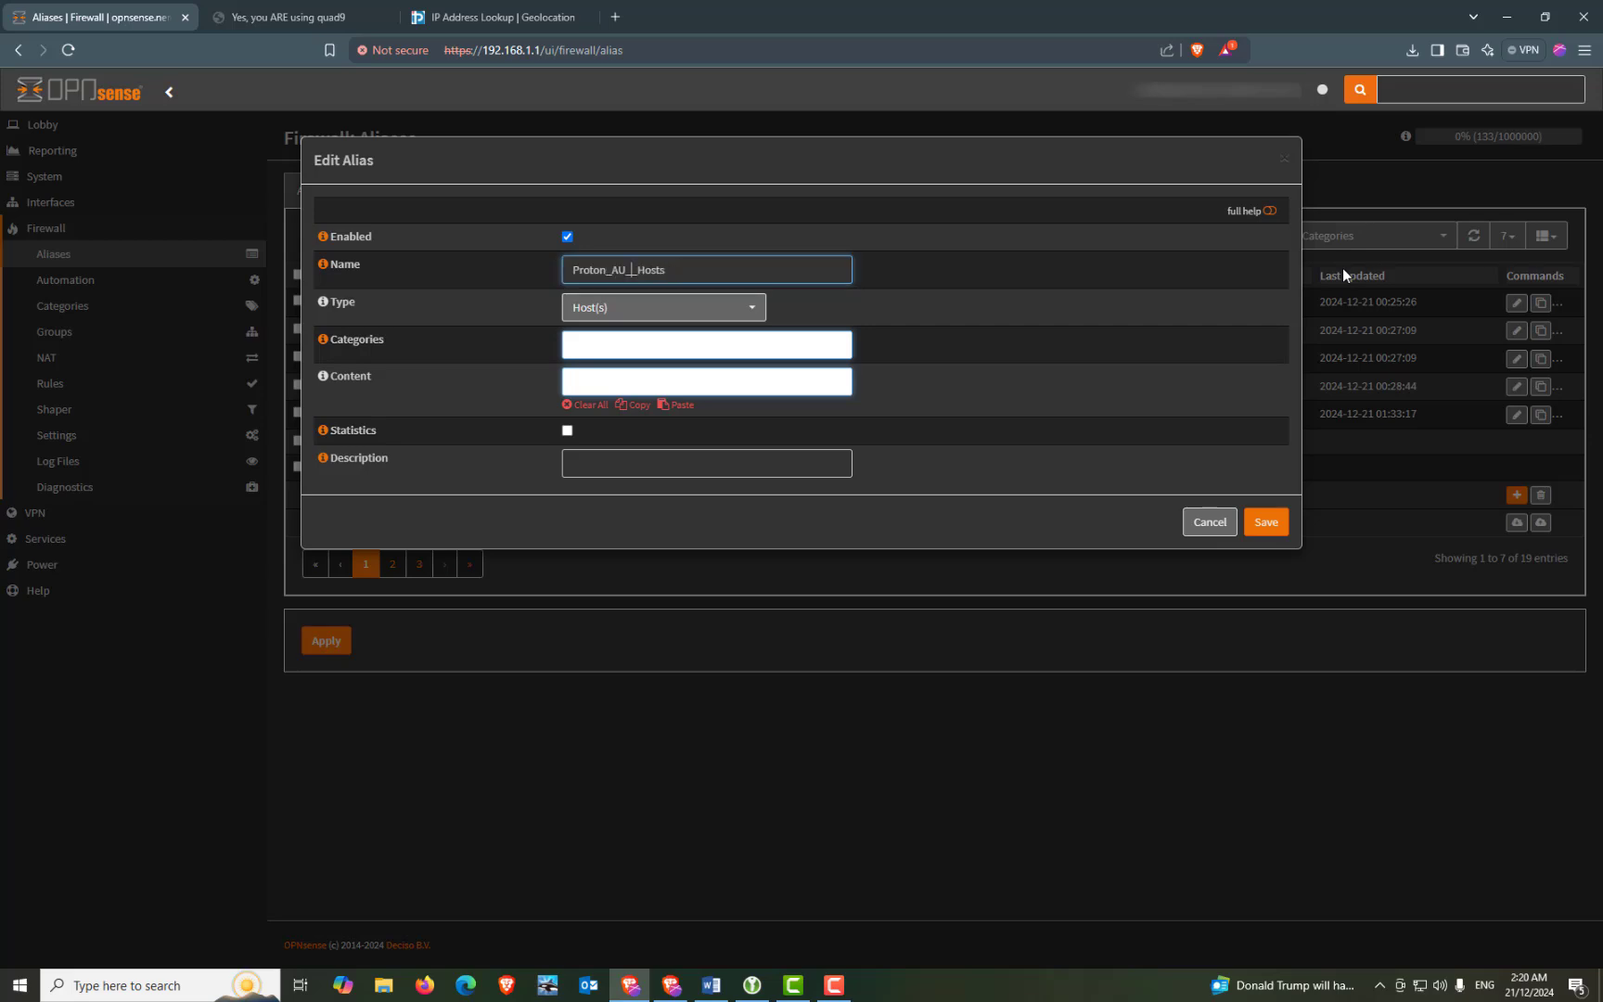
pyautogui.write('Perth')
# Step: Make it a Network(s) alias containing 192.168.20.1/24, then save and apply
pyautogui.click(615, 312)
pyautogui.click(617, 360)
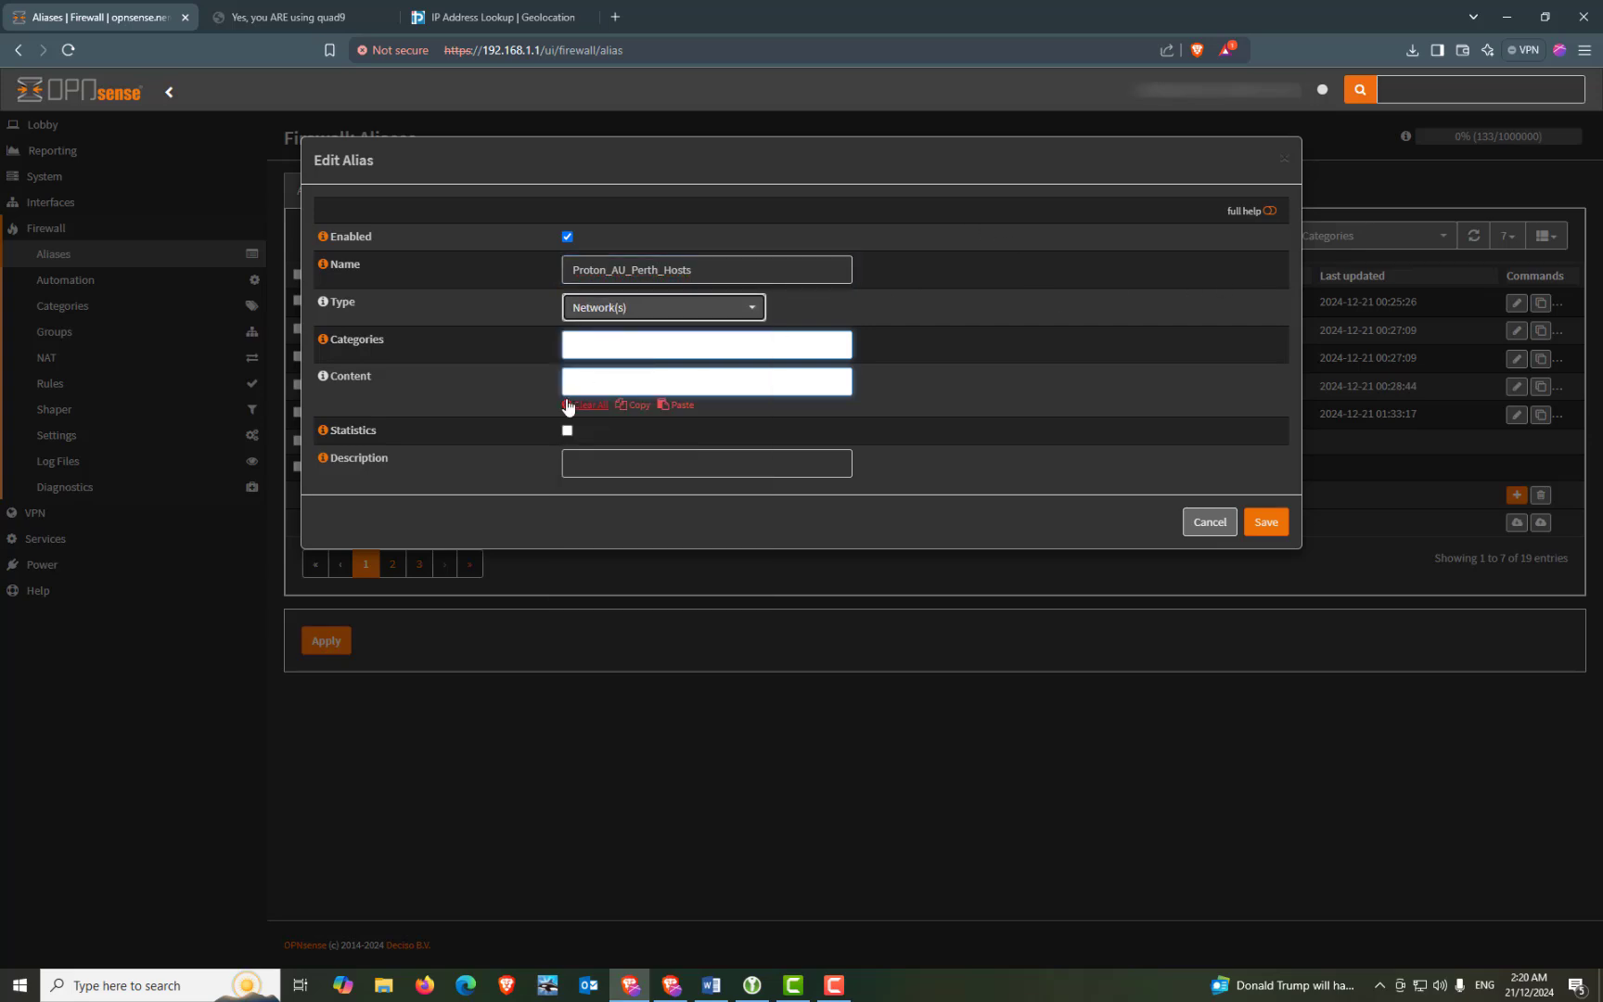
pyautogui.click(594, 382)
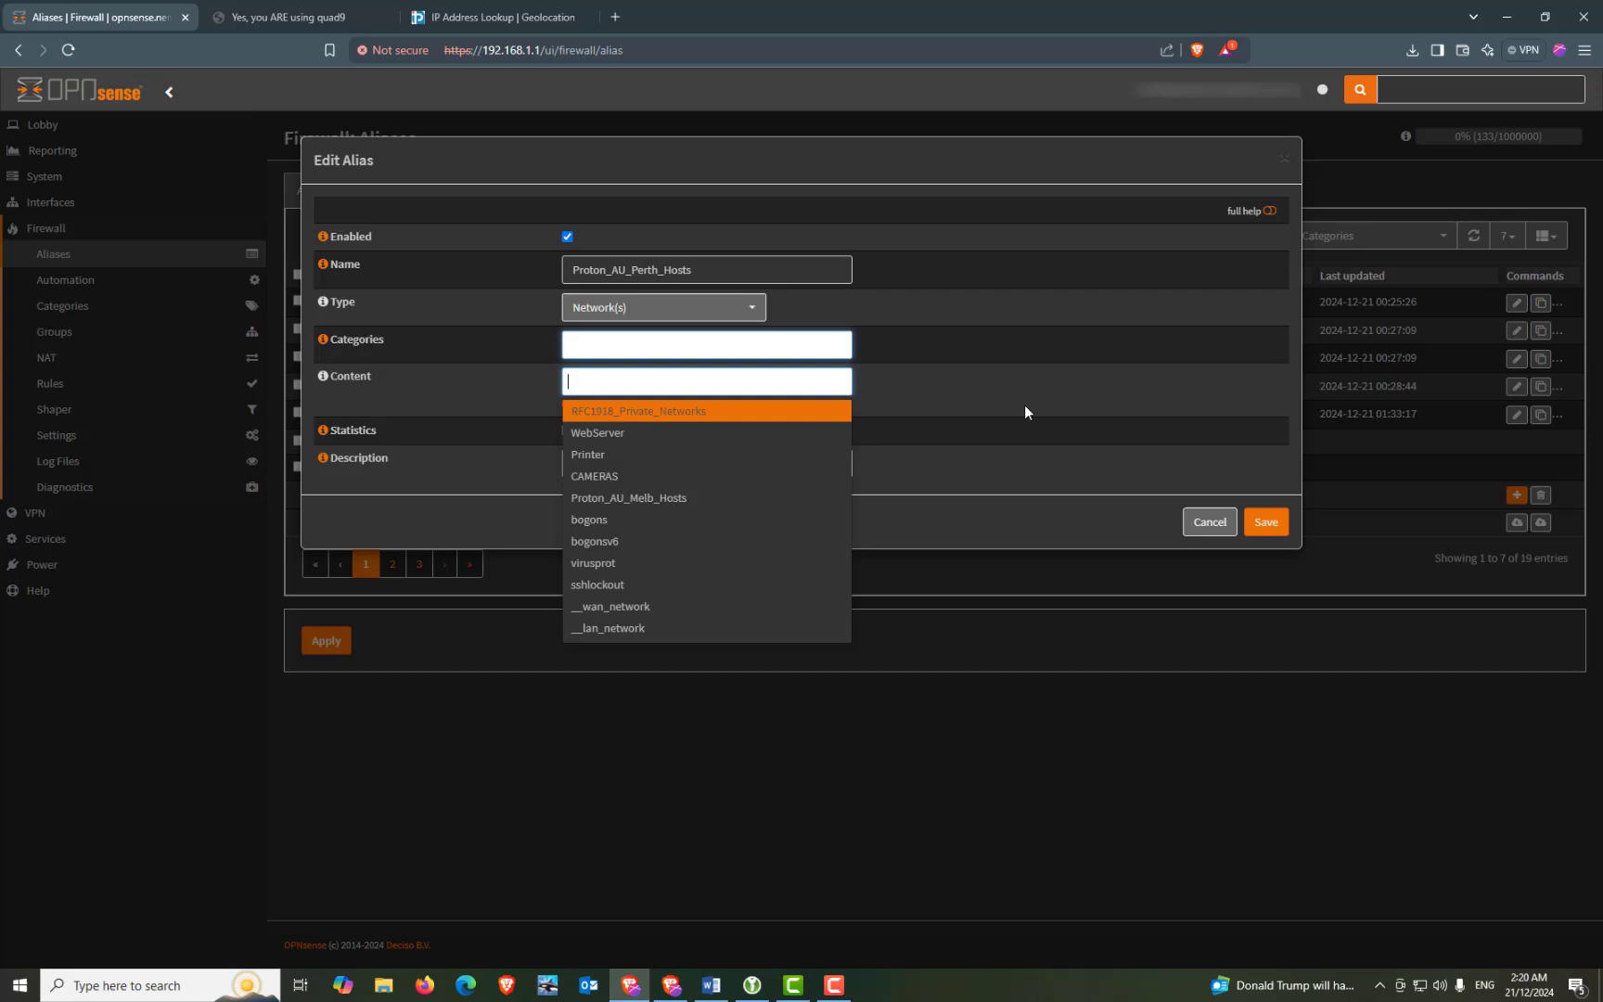
pyautogui.write('192.168')
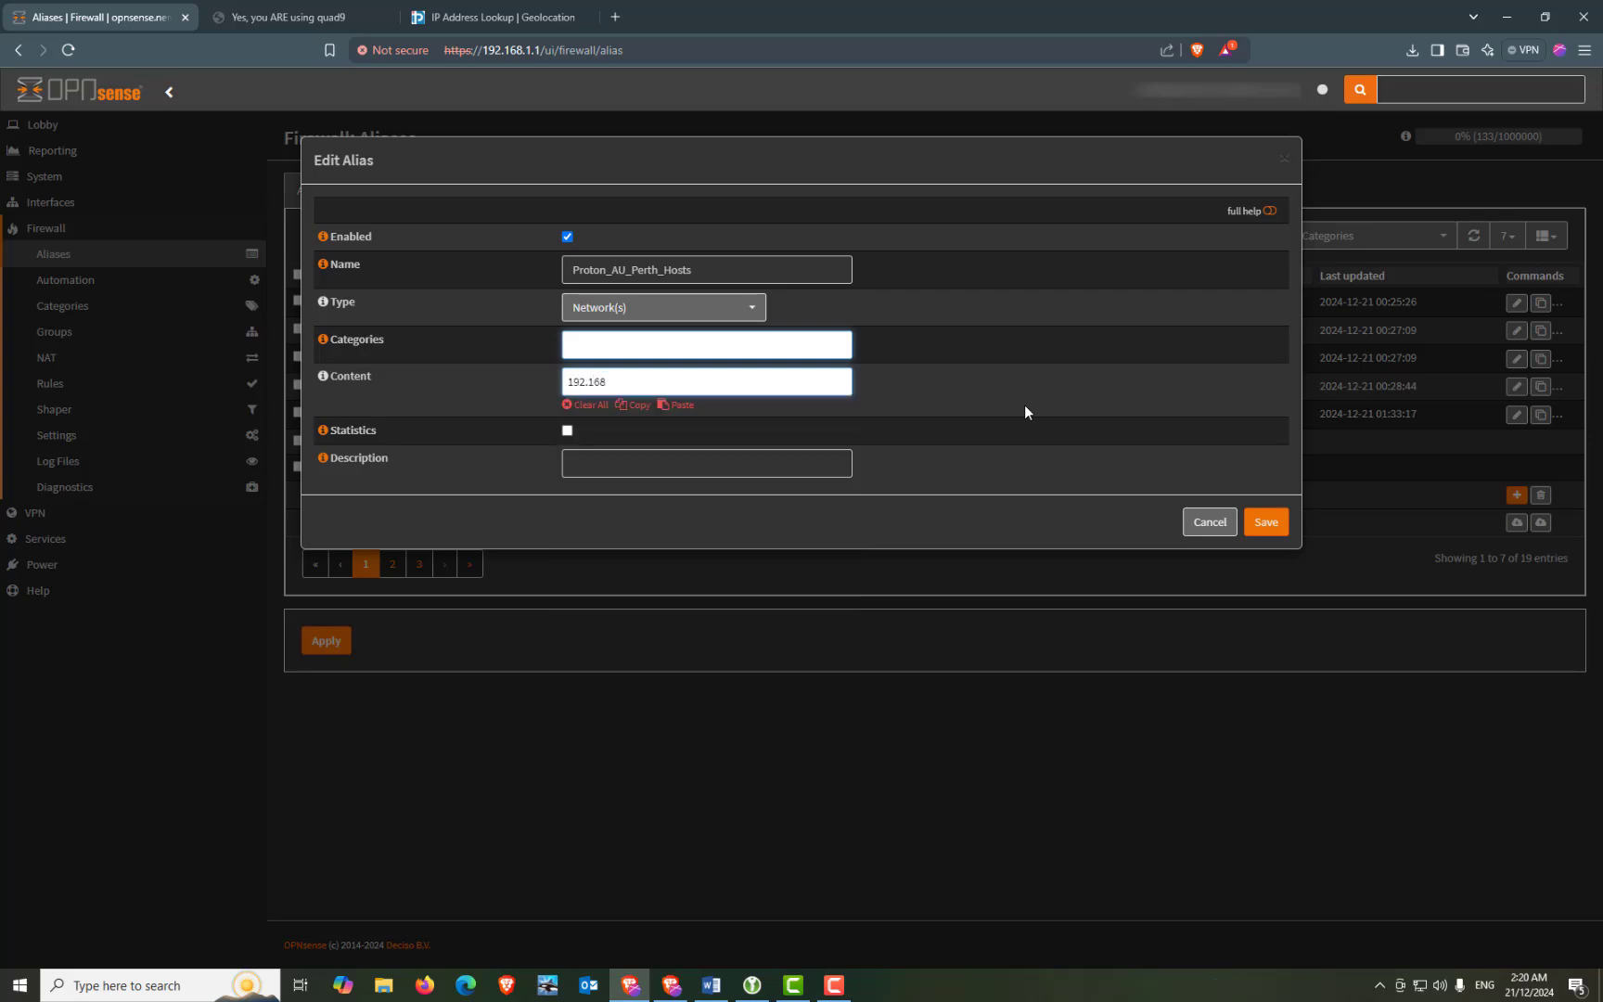
pyautogui.write('.20.1/24')
pyautogui.press('Return')
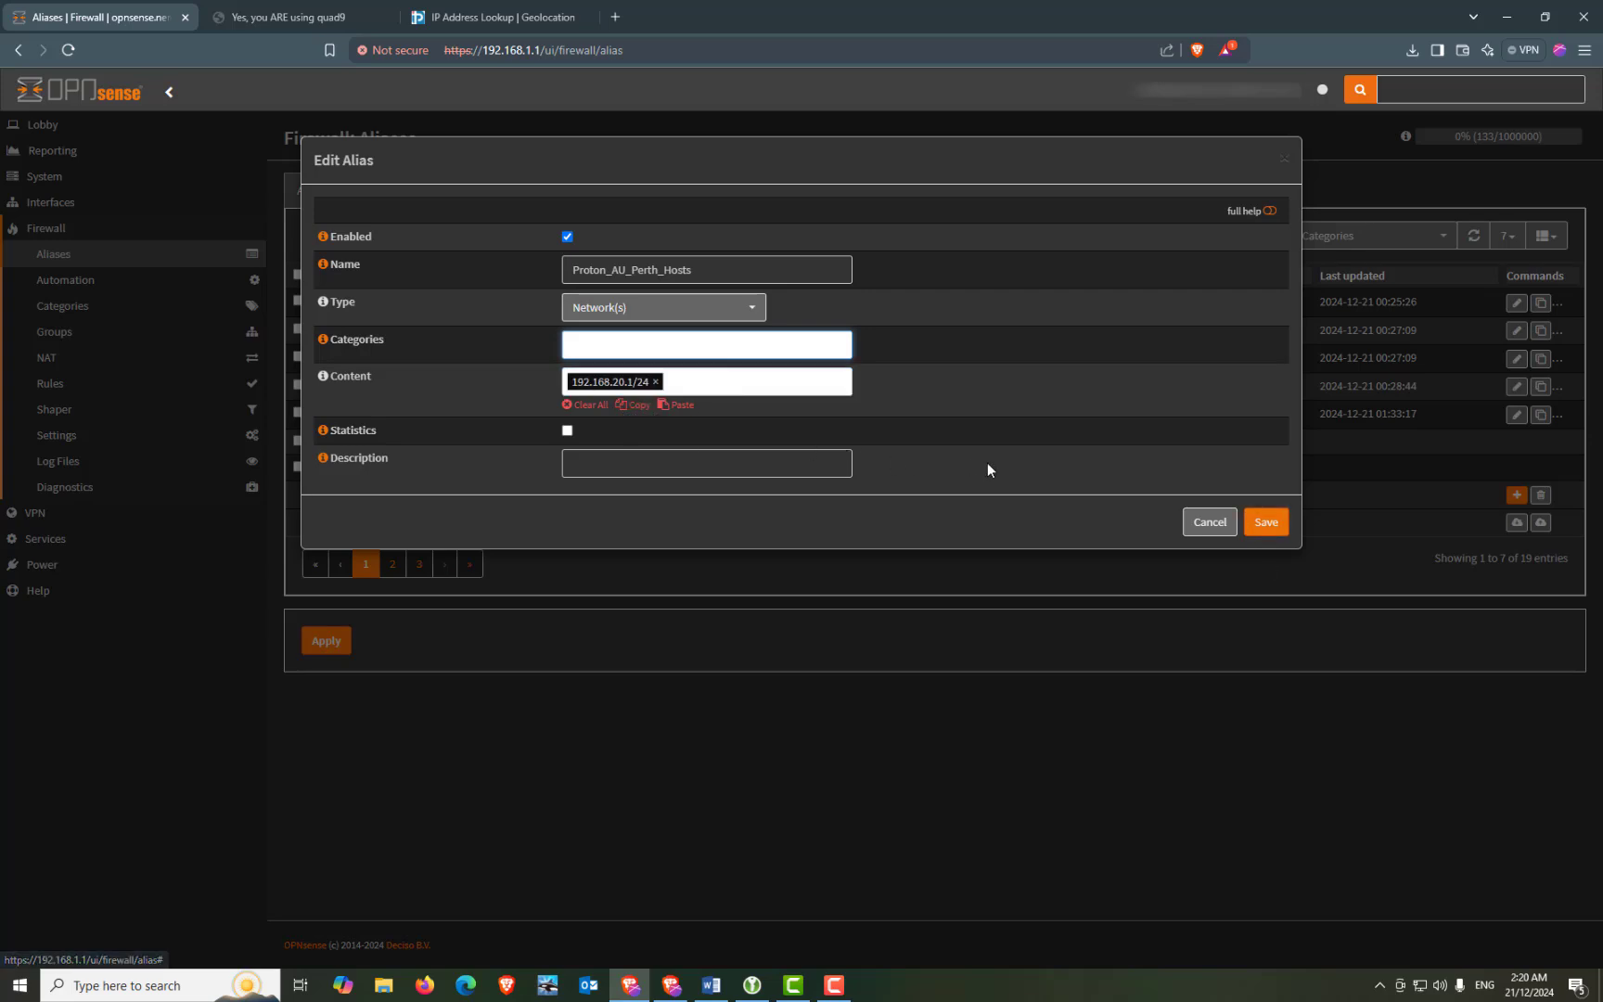
pyautogui.click(1269, 522)
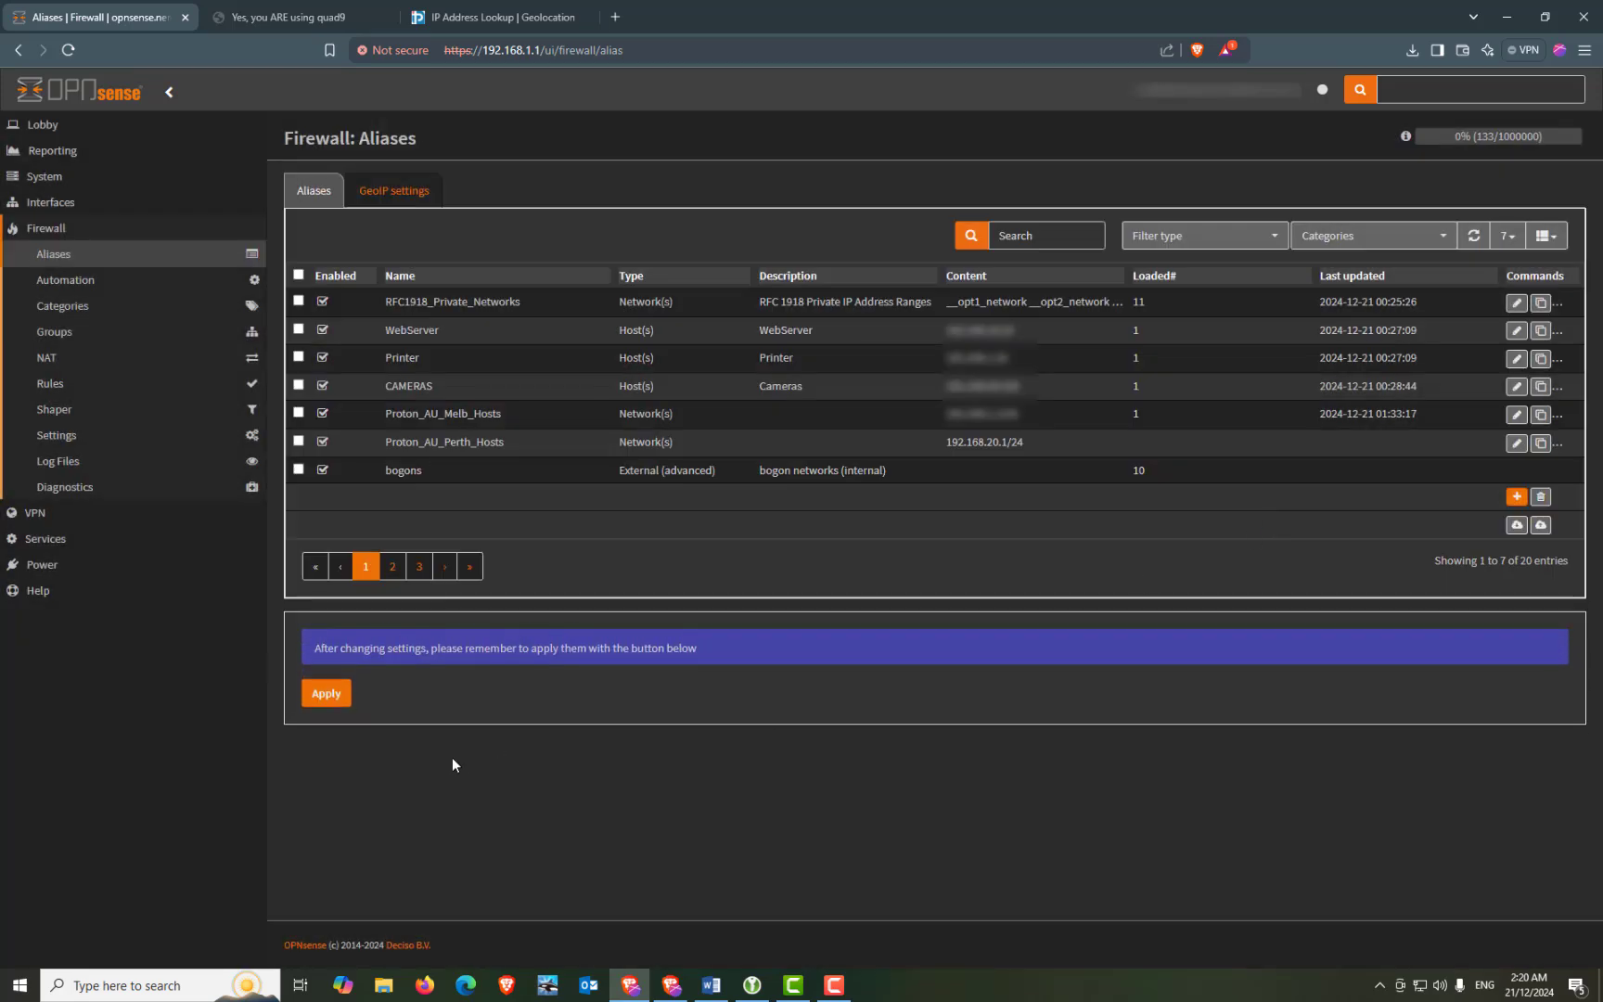
pyautogui.click(332, 702)
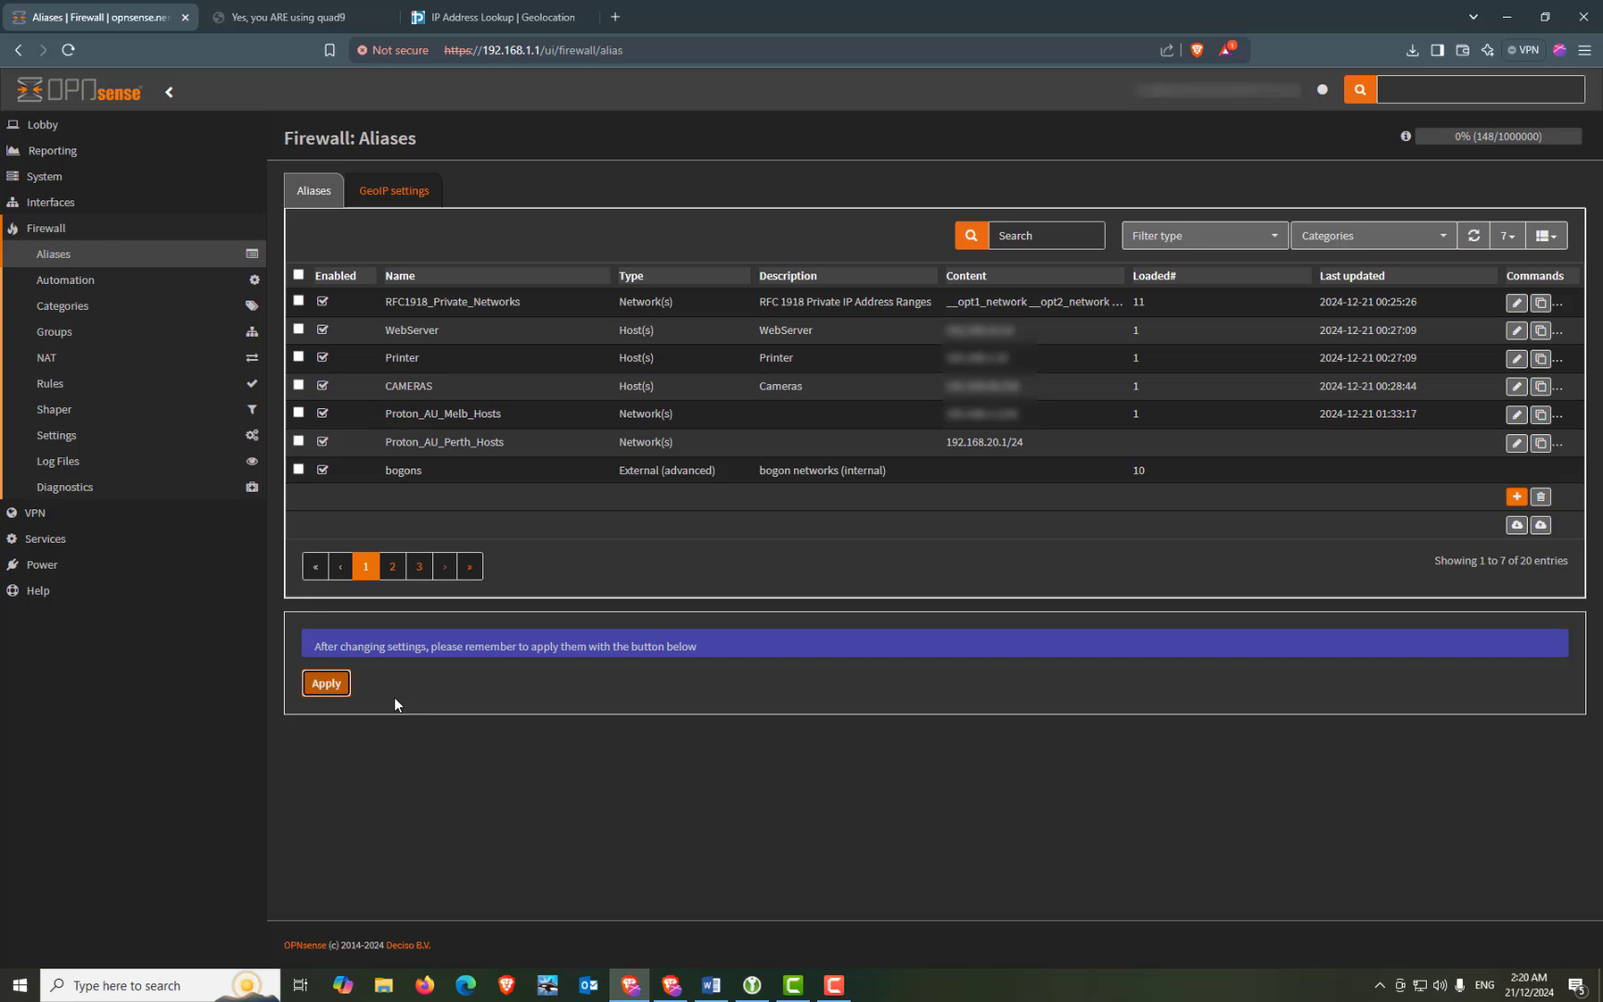
# Step: Apply the alias changes so Proton_AU_Perth_Hosts (192.168.20.1/24) becomes active among the 20 aliases
pyautogui.click(327, 646)
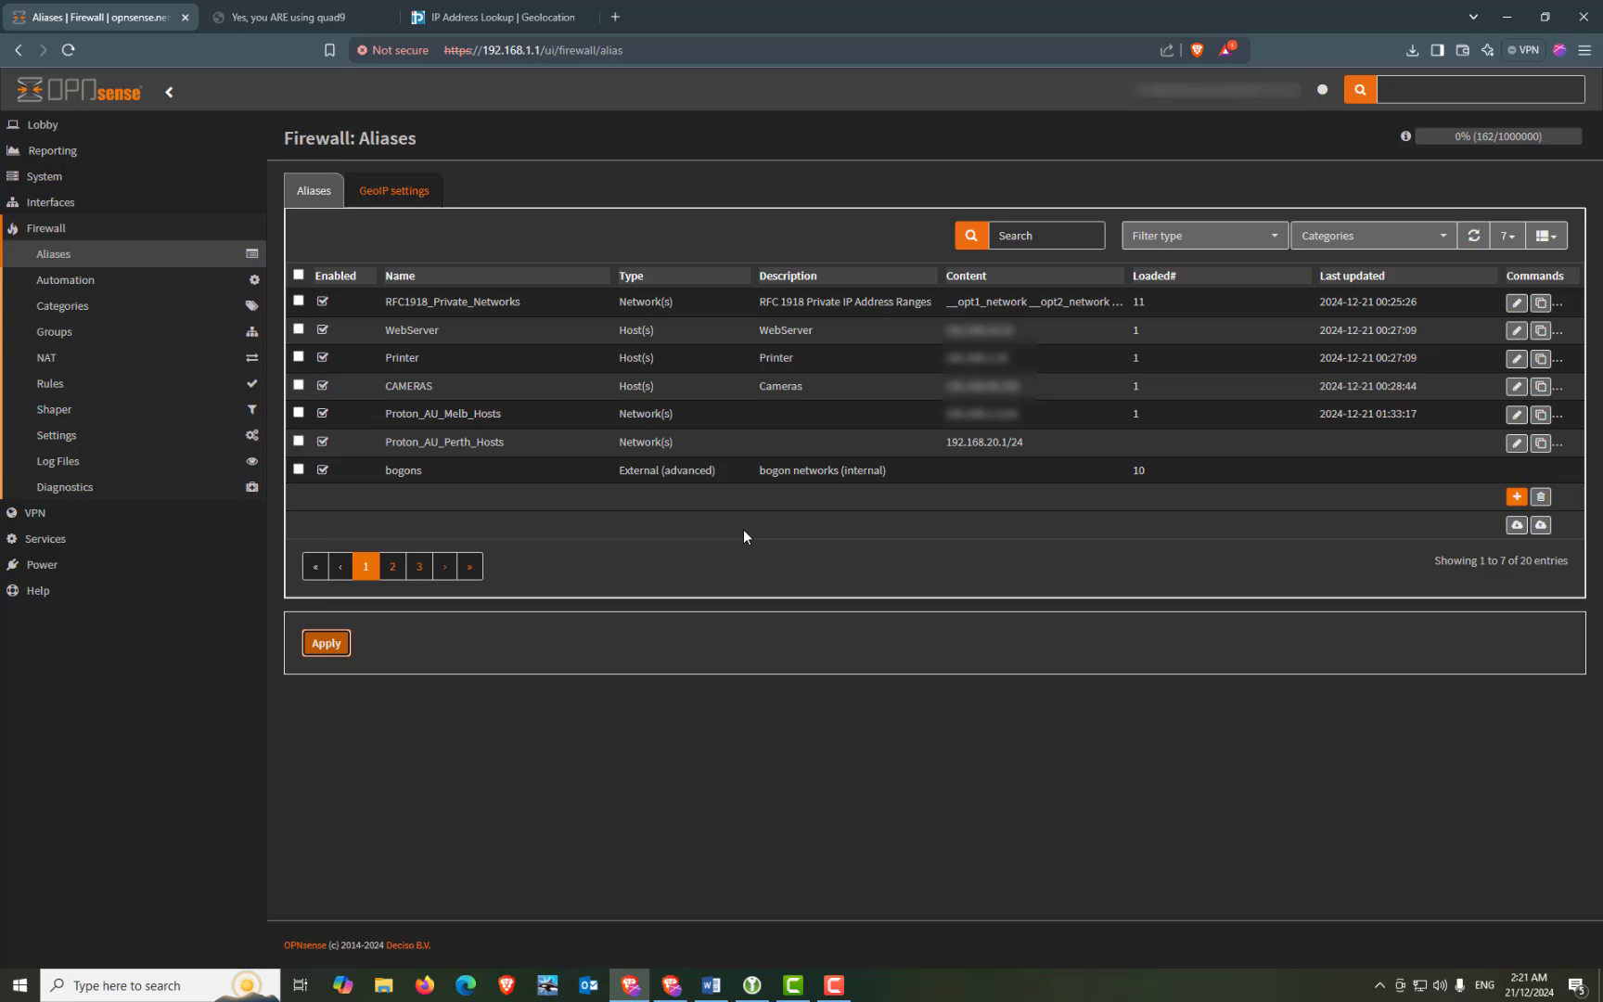
pyautogui.moveTo(386, 302)
pyautogui.mouseDown()
pyautogui.moveTo(519, 302)
pyautogui.moveTo(384, 303)
pyautogui.mouseUp()
pyautogui.click(469, 315)
pyautogui.press('F10')
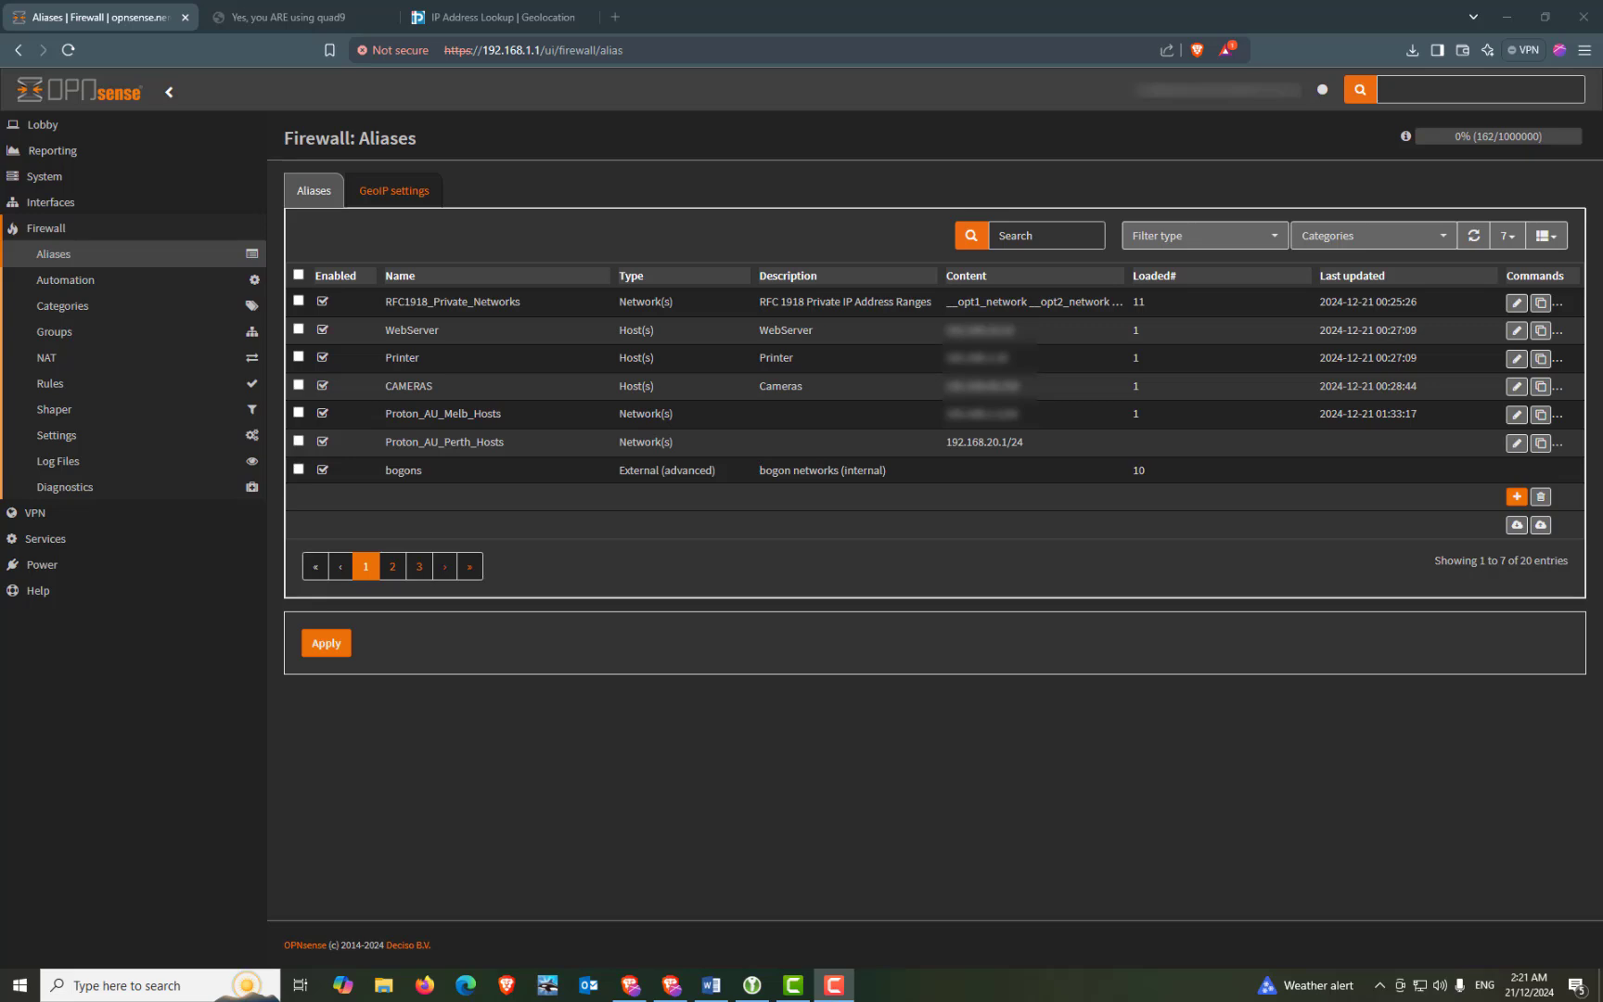
# Step: Go to Firewall > Rules > GUEST and start a blank new pass rule
pyautogui.click(37, 229)
pyautogui.click(37, 229)
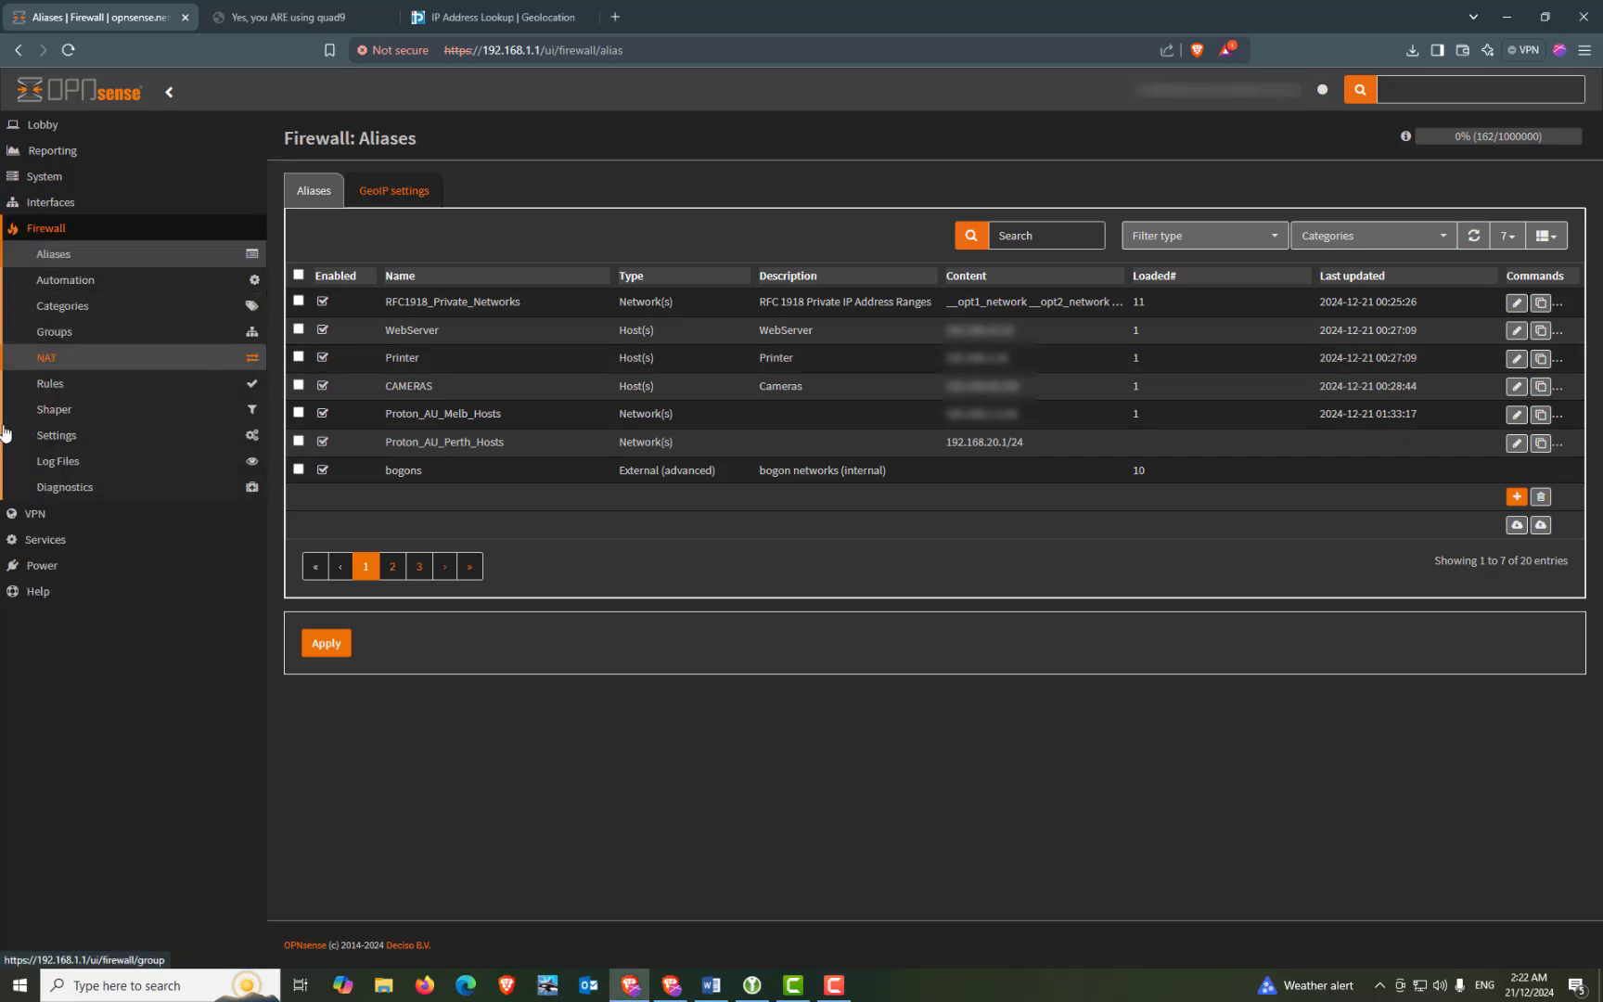
pyautogui.click(34, 388)
pyautogui.click(43, 530)
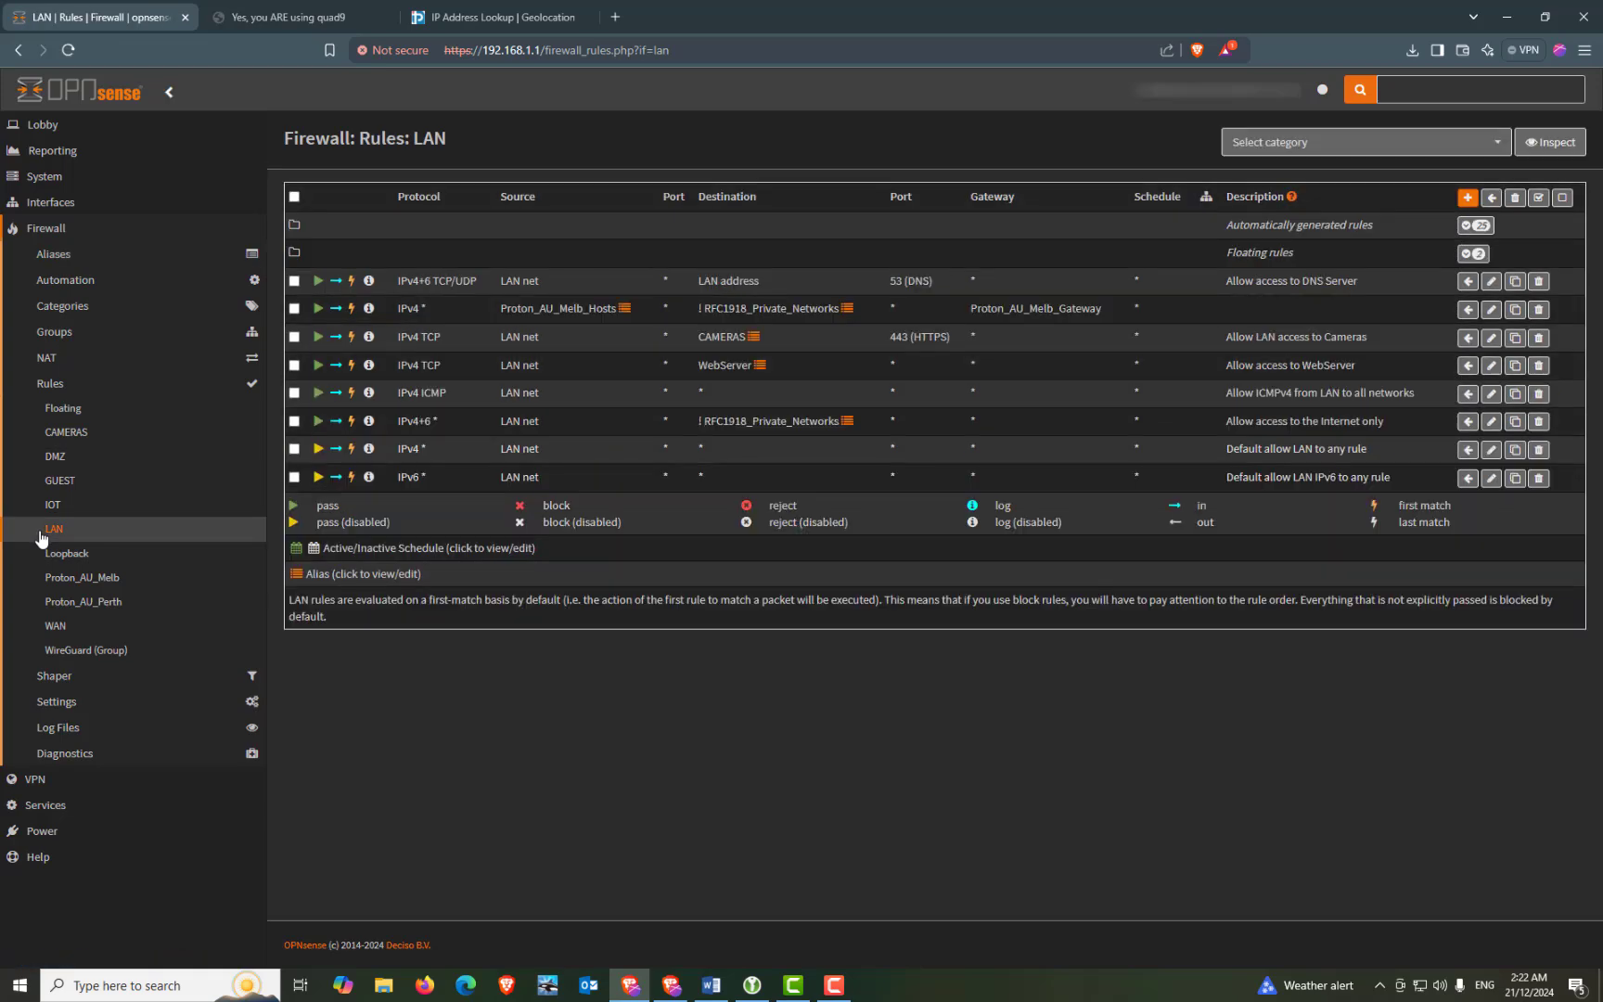
pyautogui.click(66, 485)
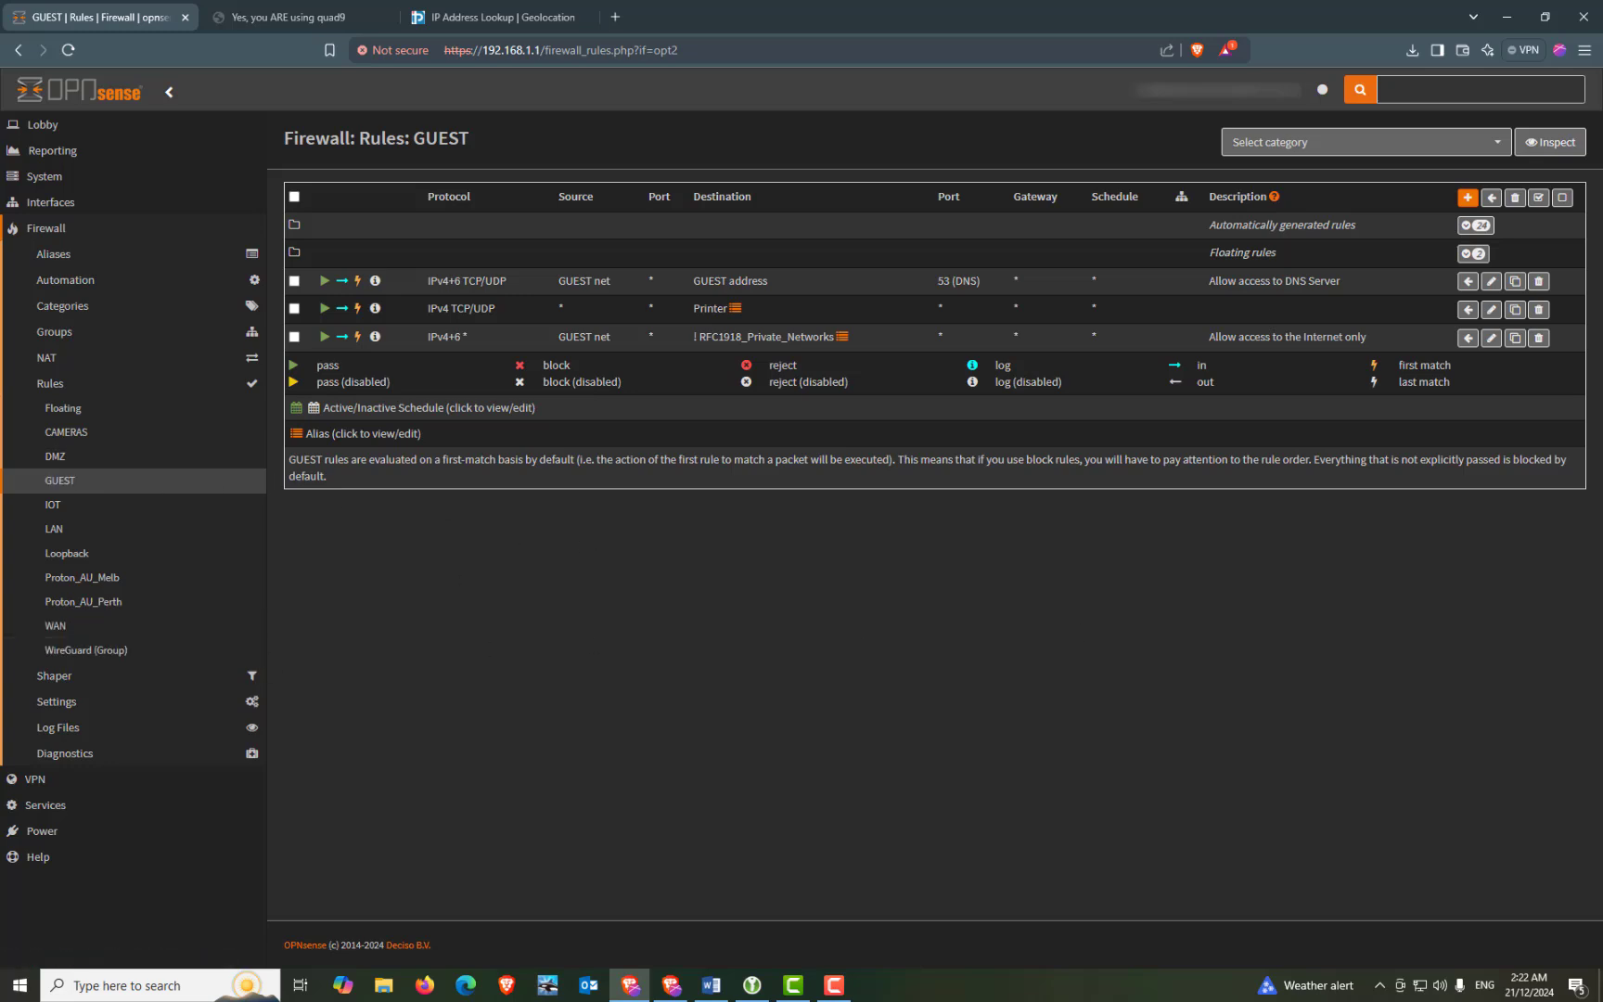
pyautogui.click(1466, 197)
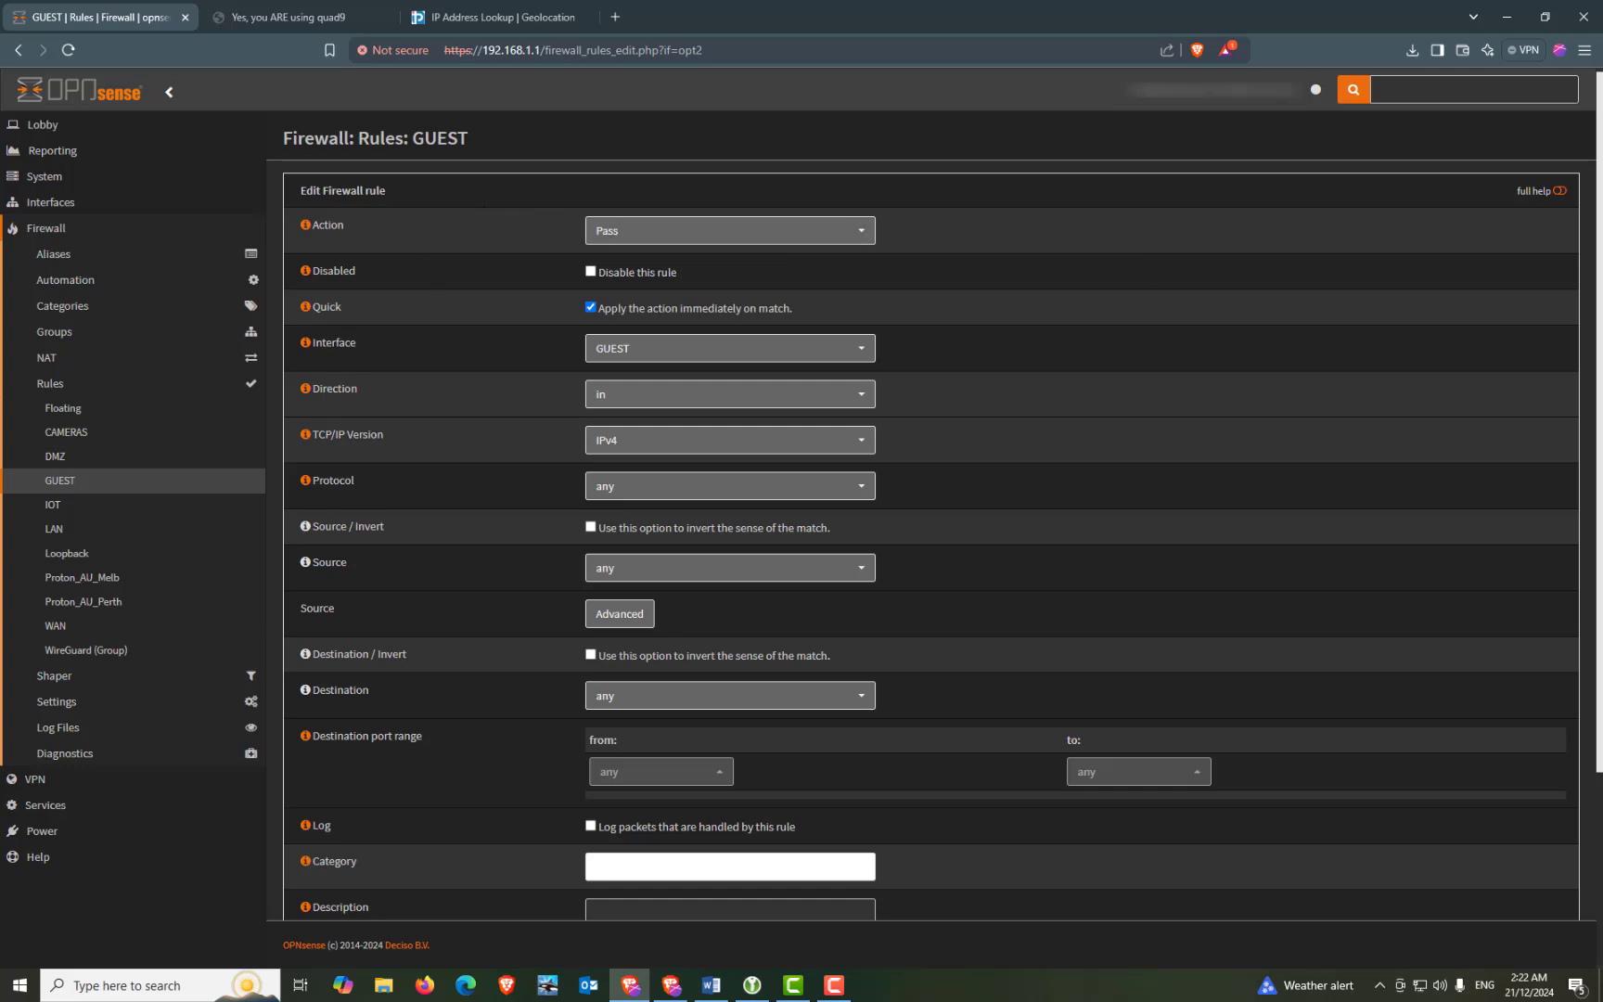
# Step: Set the rule source to Proton_AU_Perth_Hosts and destination to inverted RFC1918_Private_Networks
pyautogui.hotkey('alt', 'Tab')
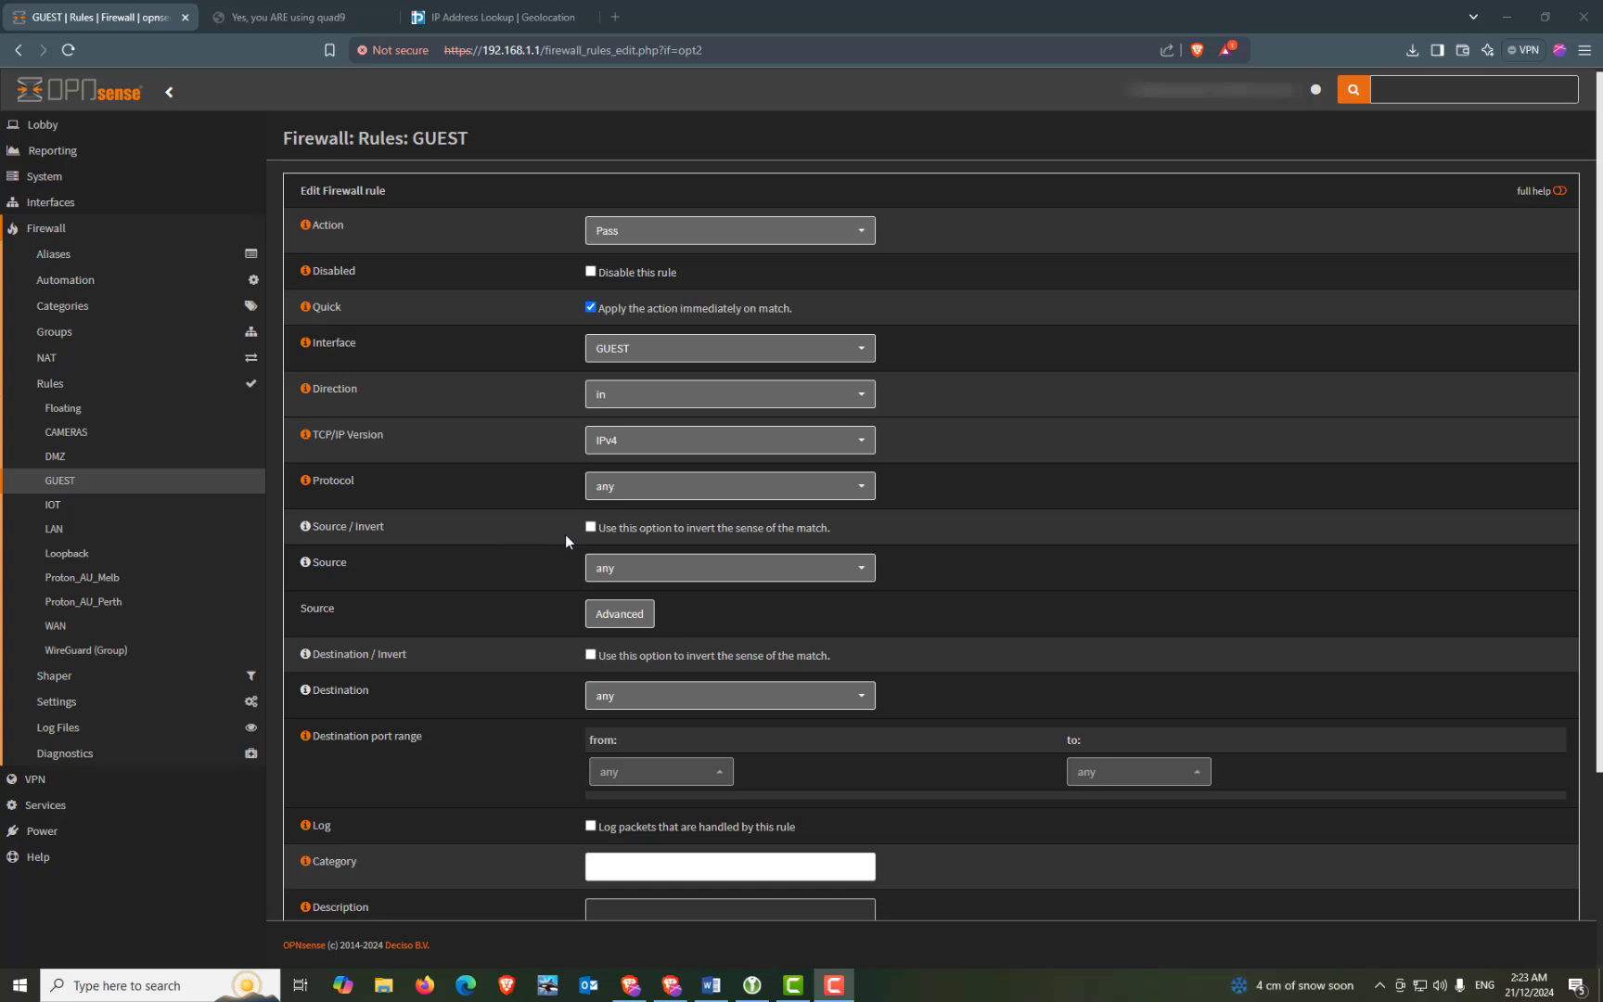
pyautogui.click(678, 568)
pyautogui.scroll(-3, 682, 501)
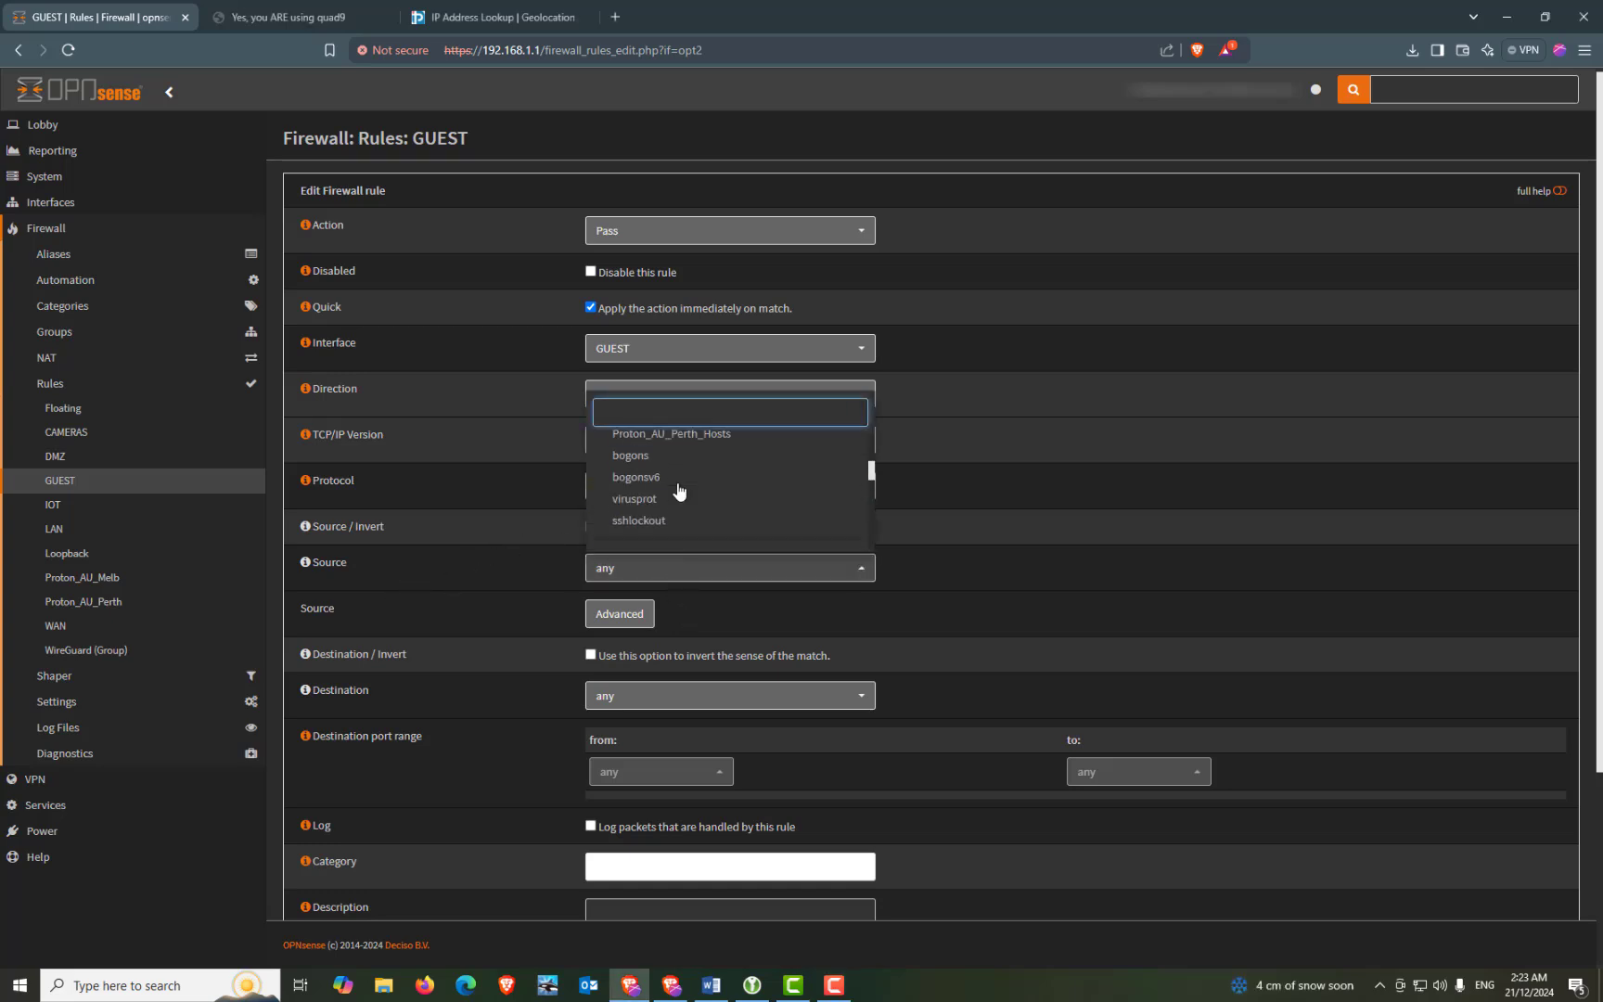
pyautogui.click(692, 520)
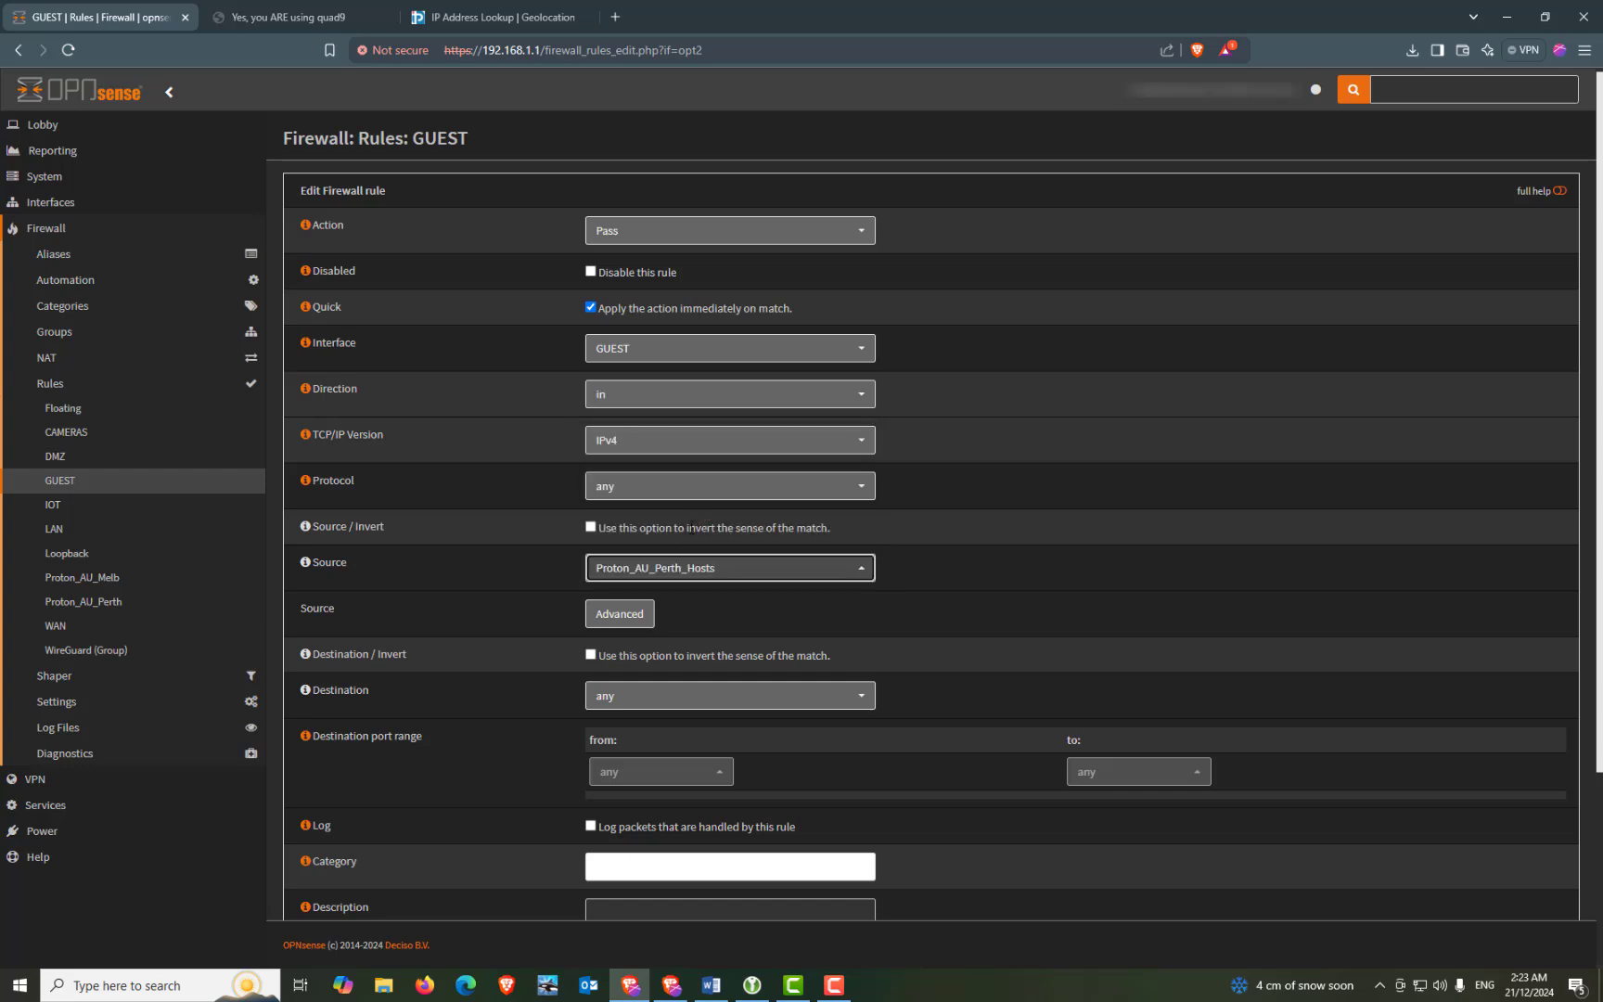
pyautogui.scroll(-2, 524, 519)
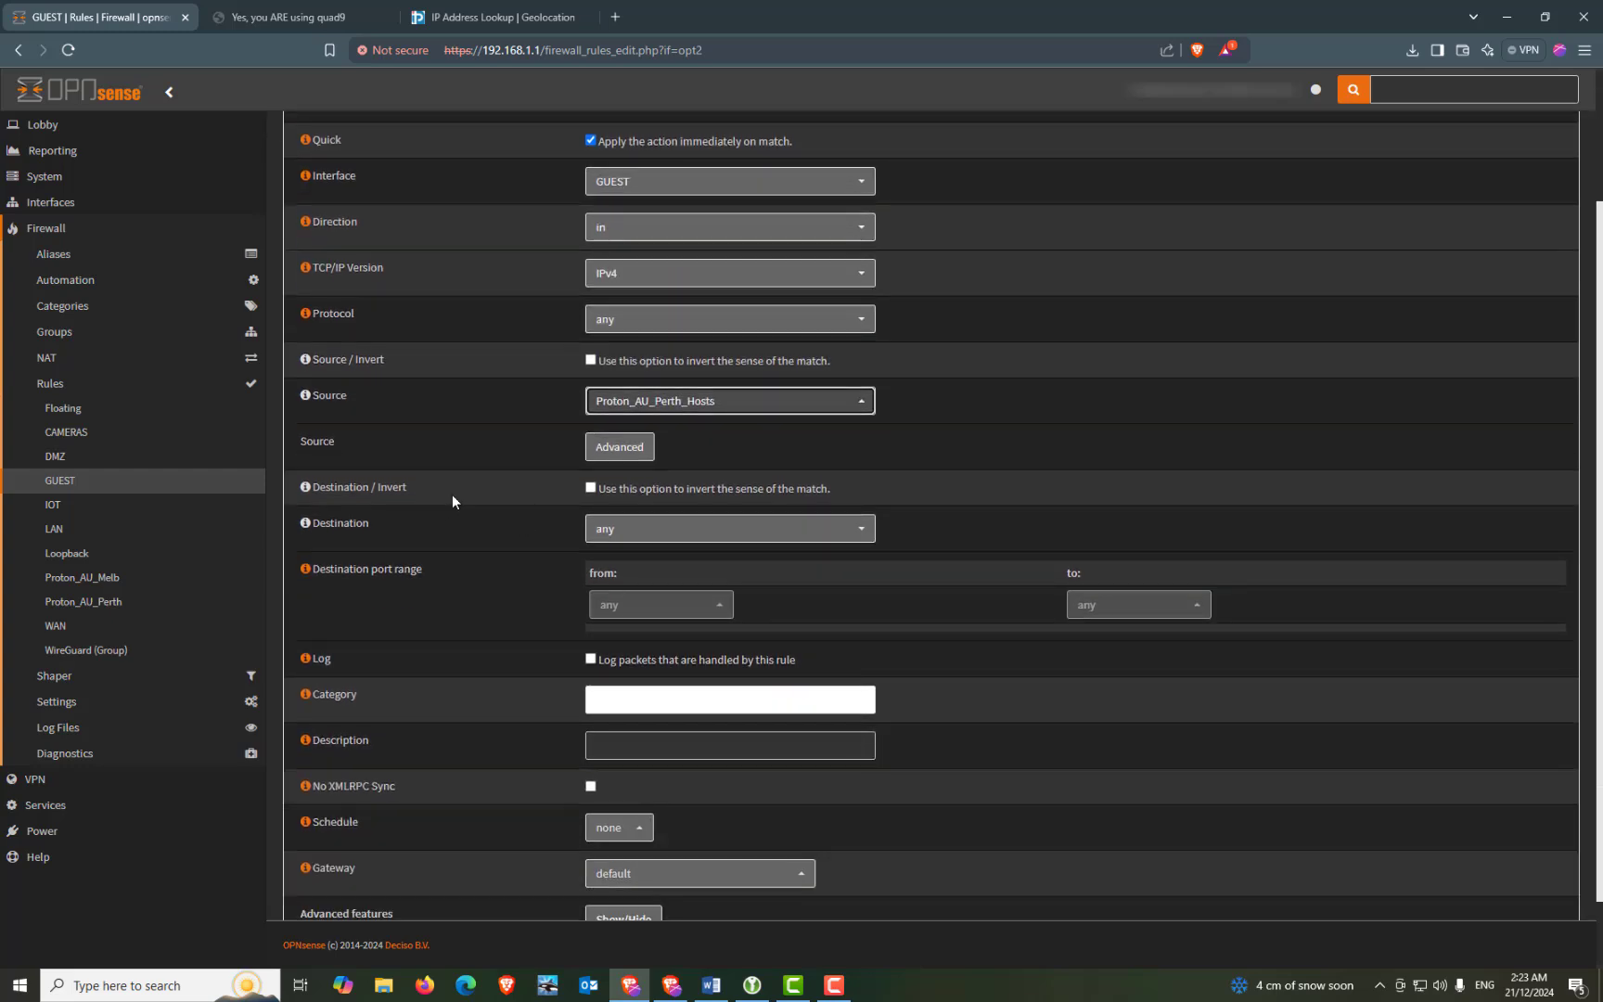
pyautogui.click(590, 489)
pyautogui.scroll(-1, 502, 533)
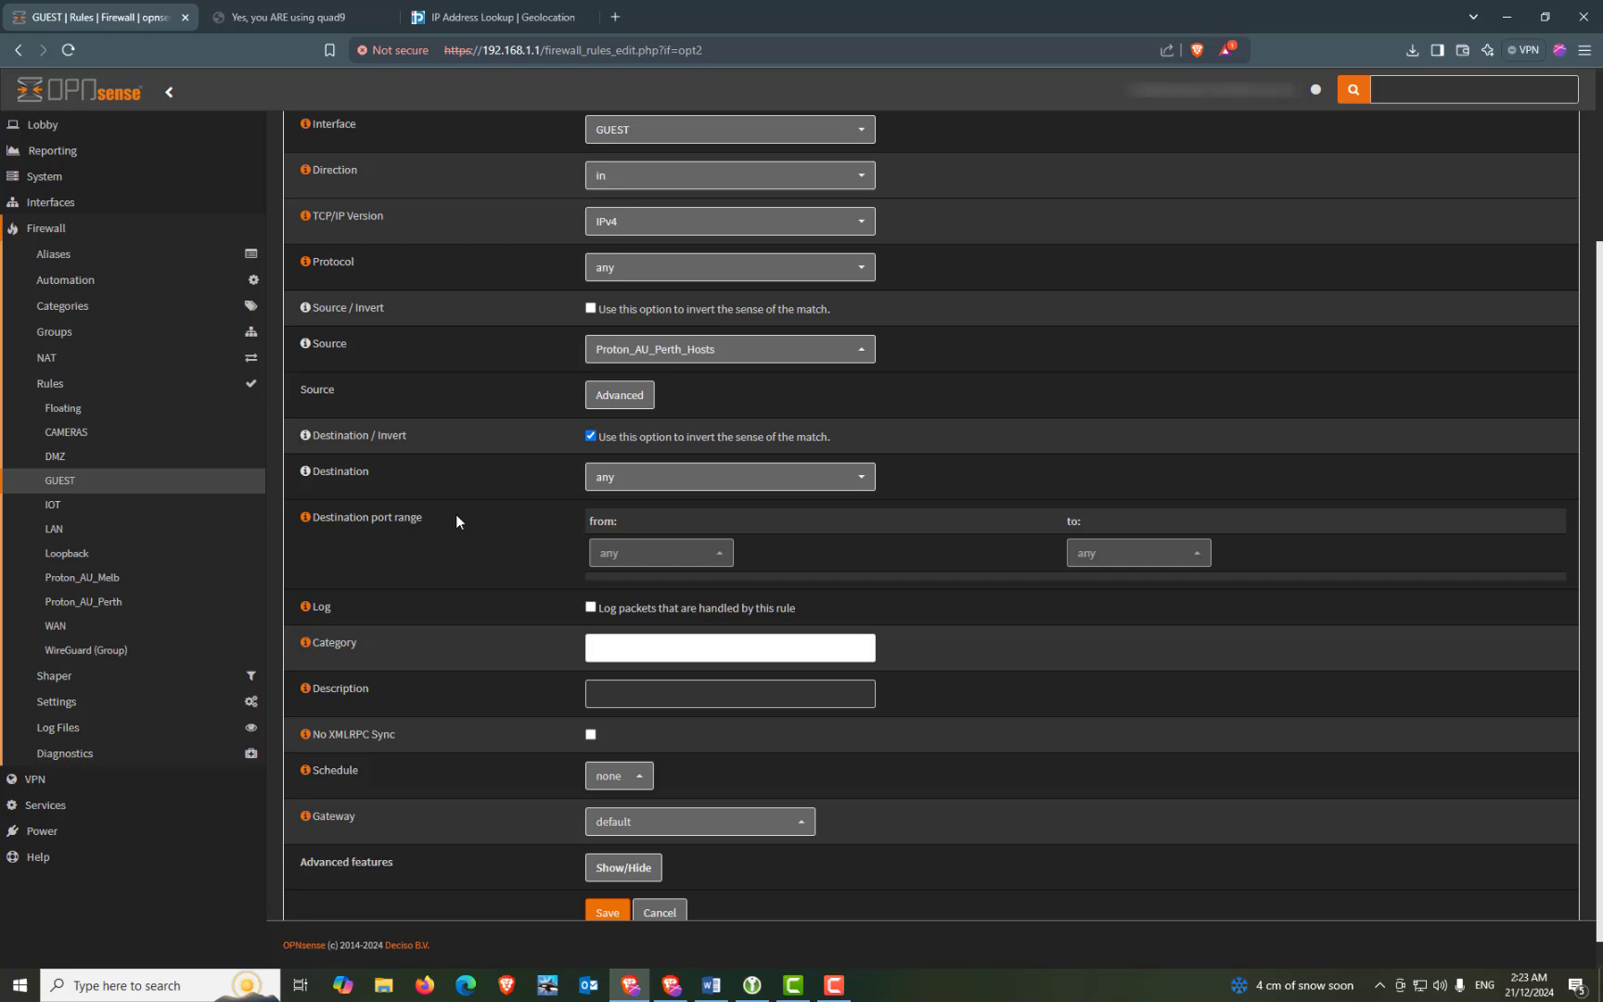
pyautogui.click(625, 451)
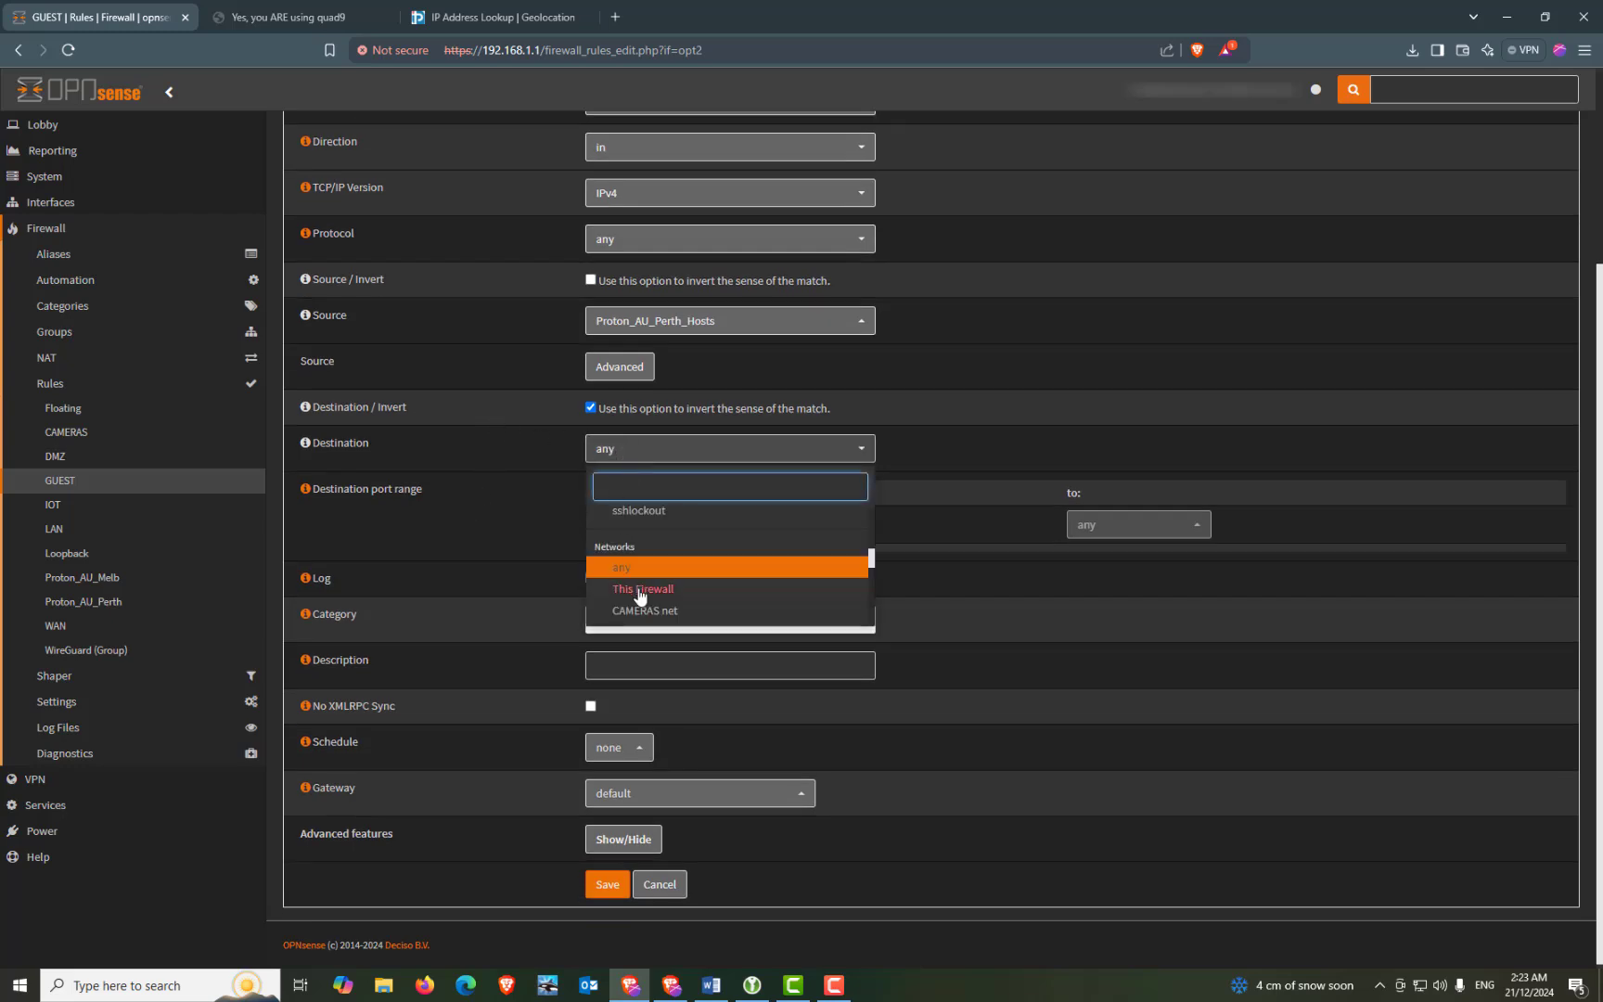
pyautogui.scroll(-3, 664, 614)
pyautogui.scroll(2, 649, 589)
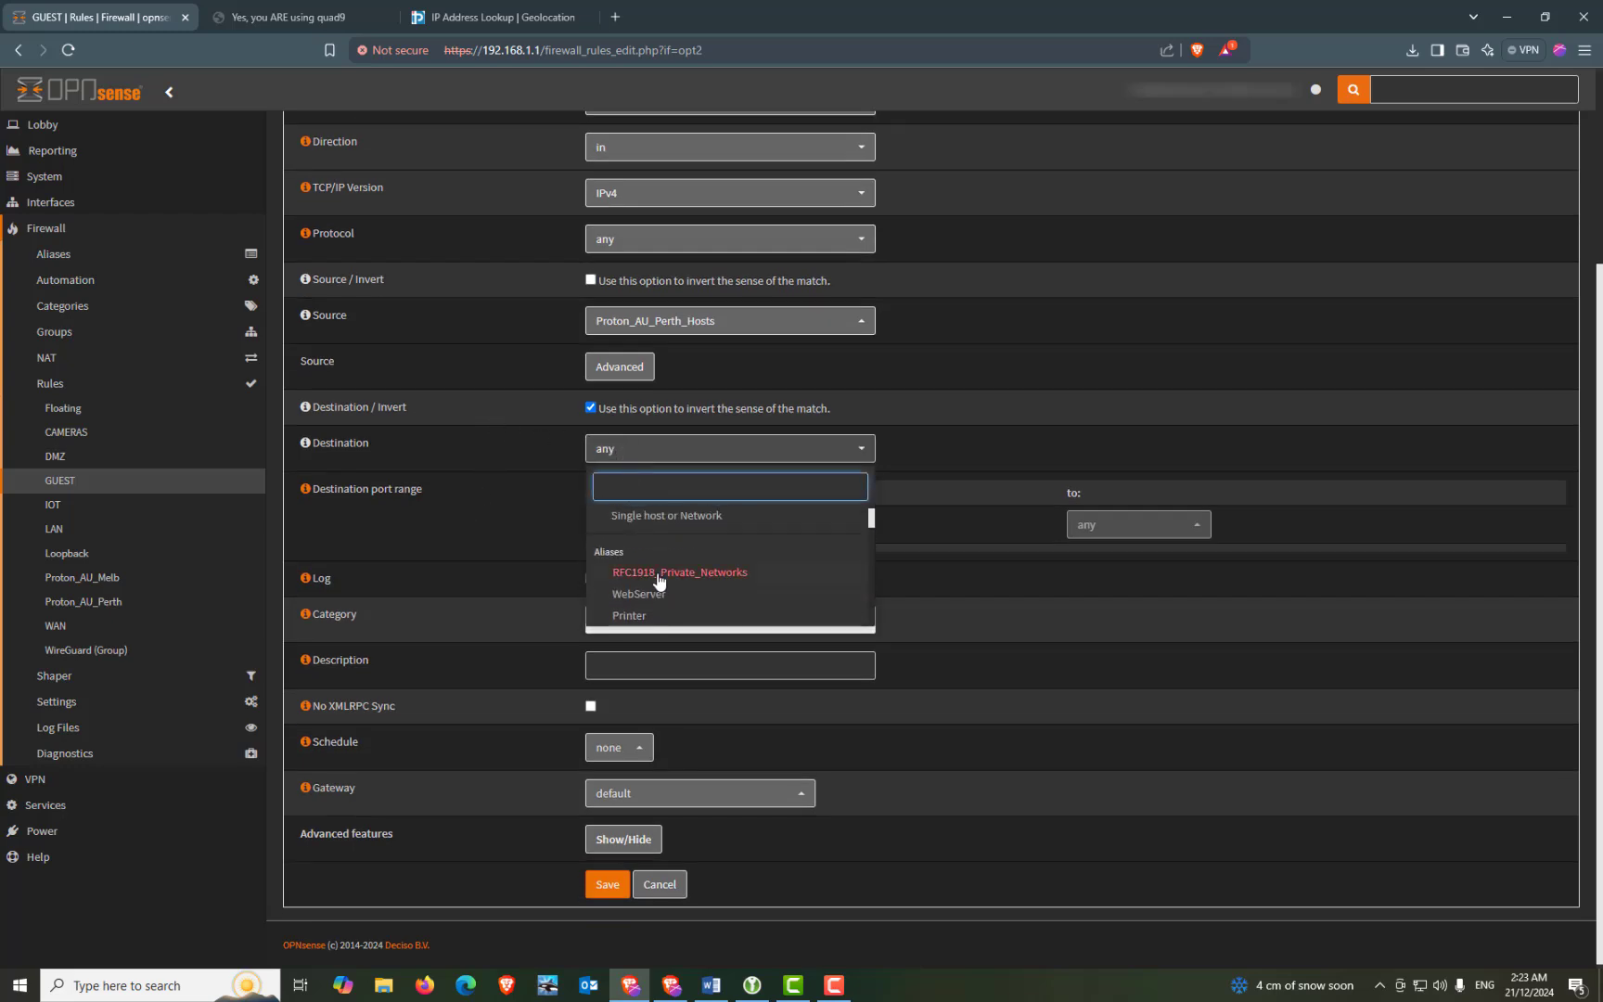
pyautogui.click(660, 574)
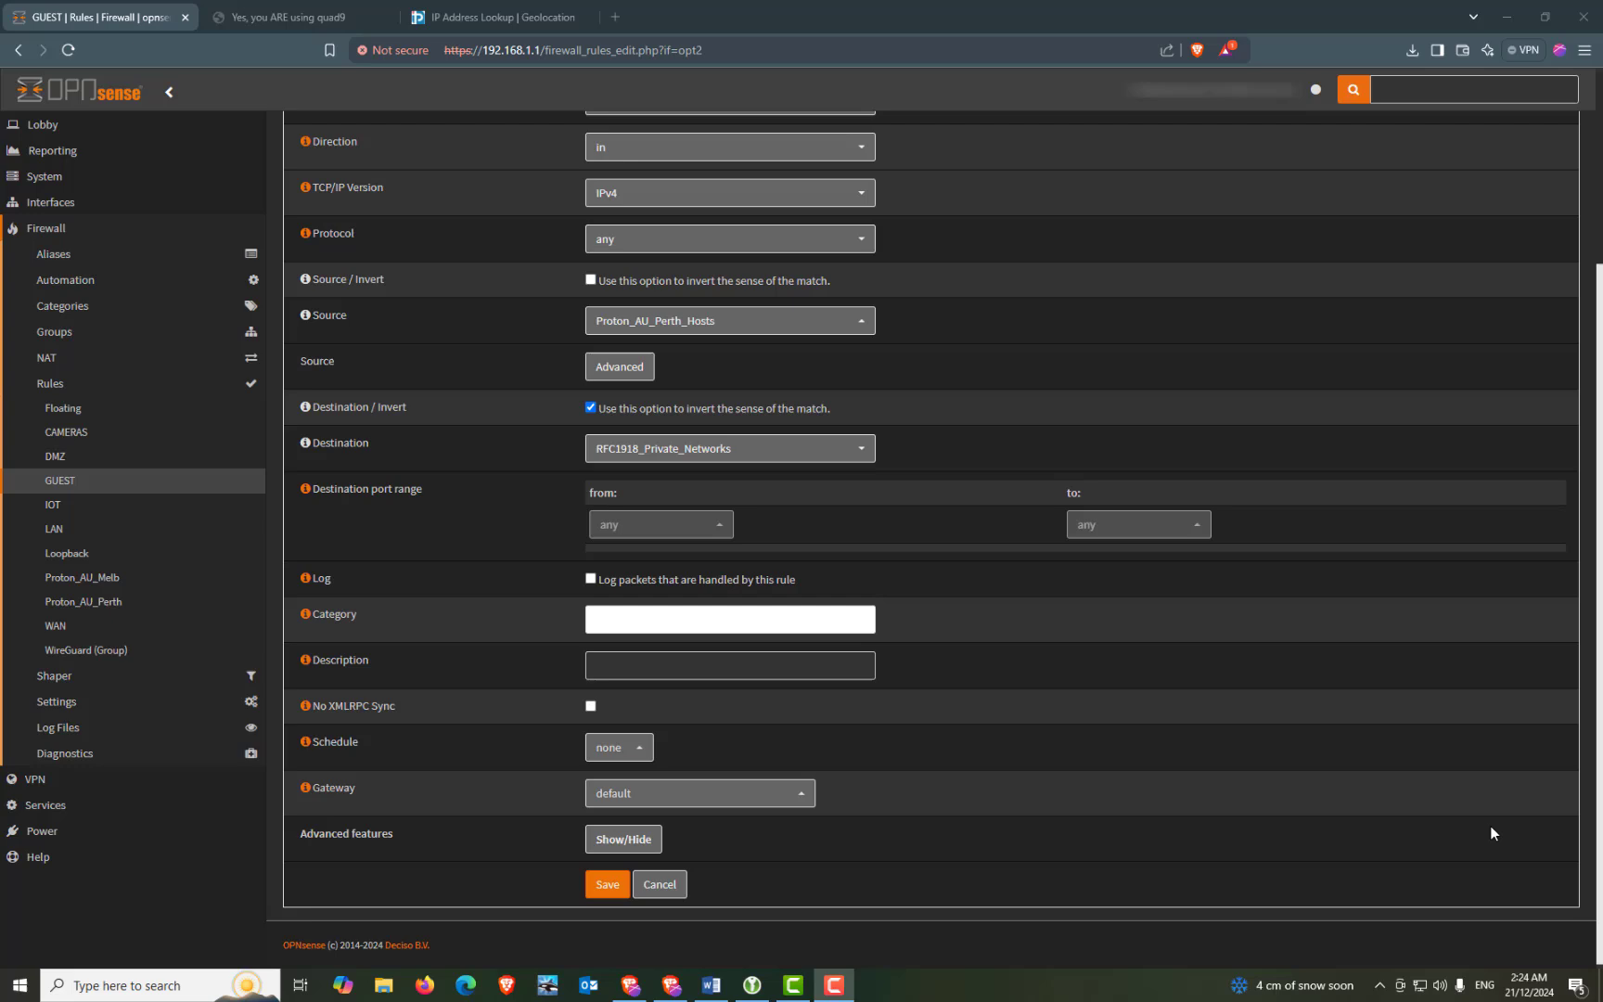
# Step: Route the rule through Proton_AU_Perth_Gateway, then save and apply the changes
pyautogui.click(733, 795)
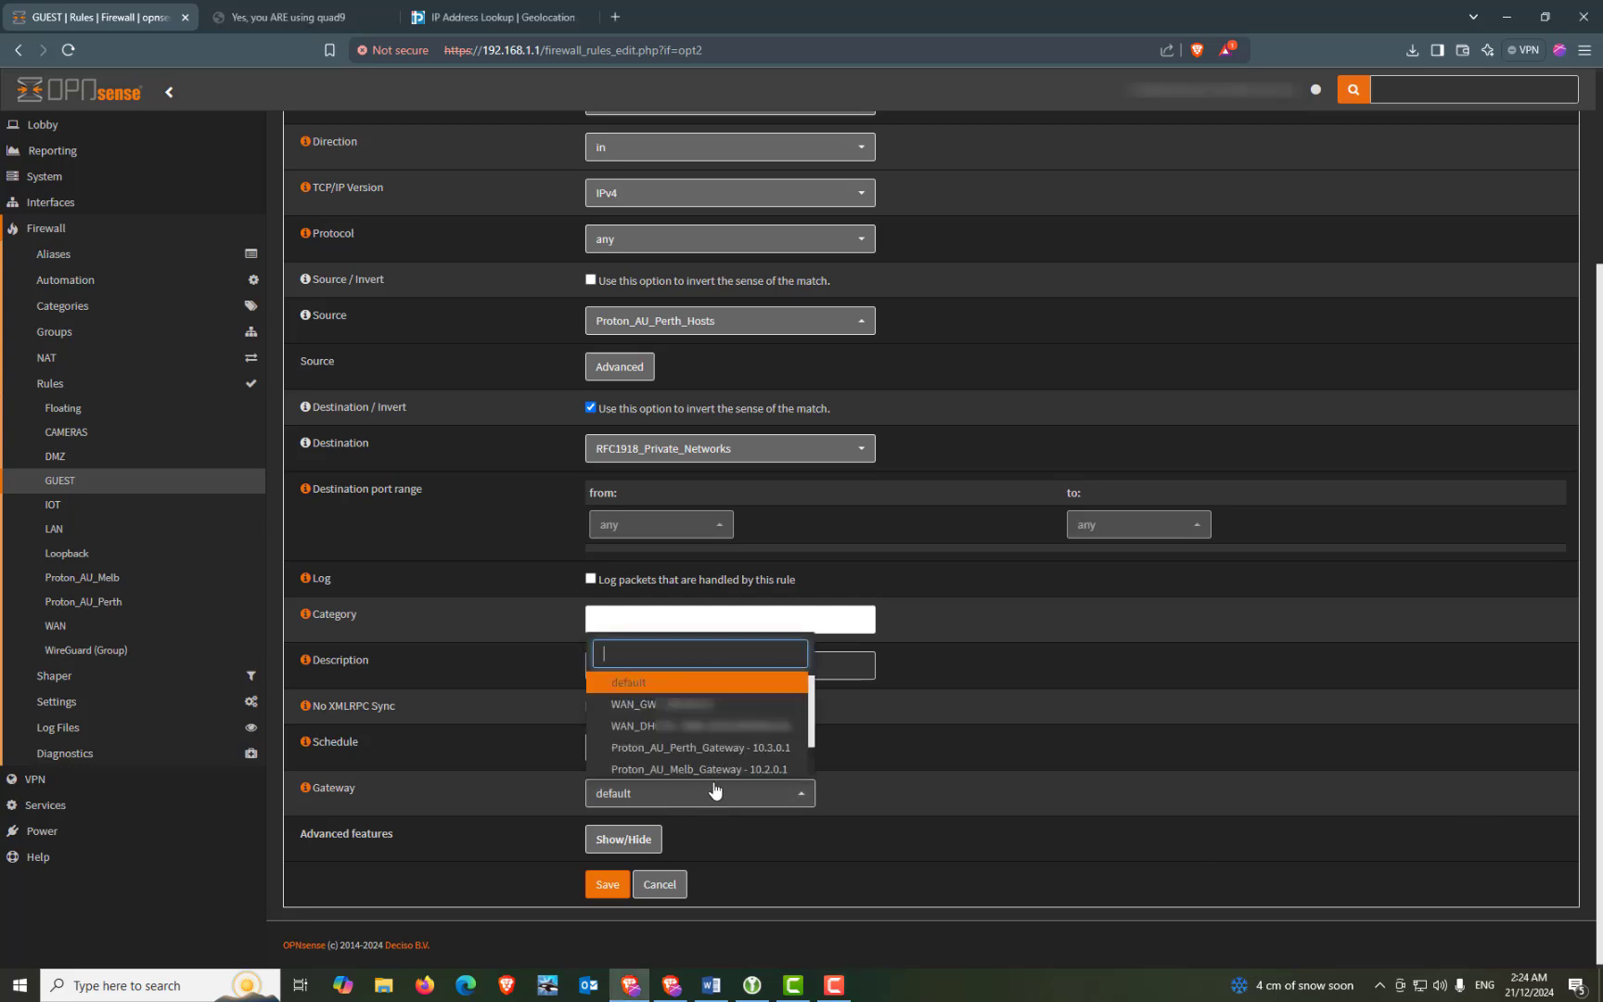
pyautogui.click(770, 756)
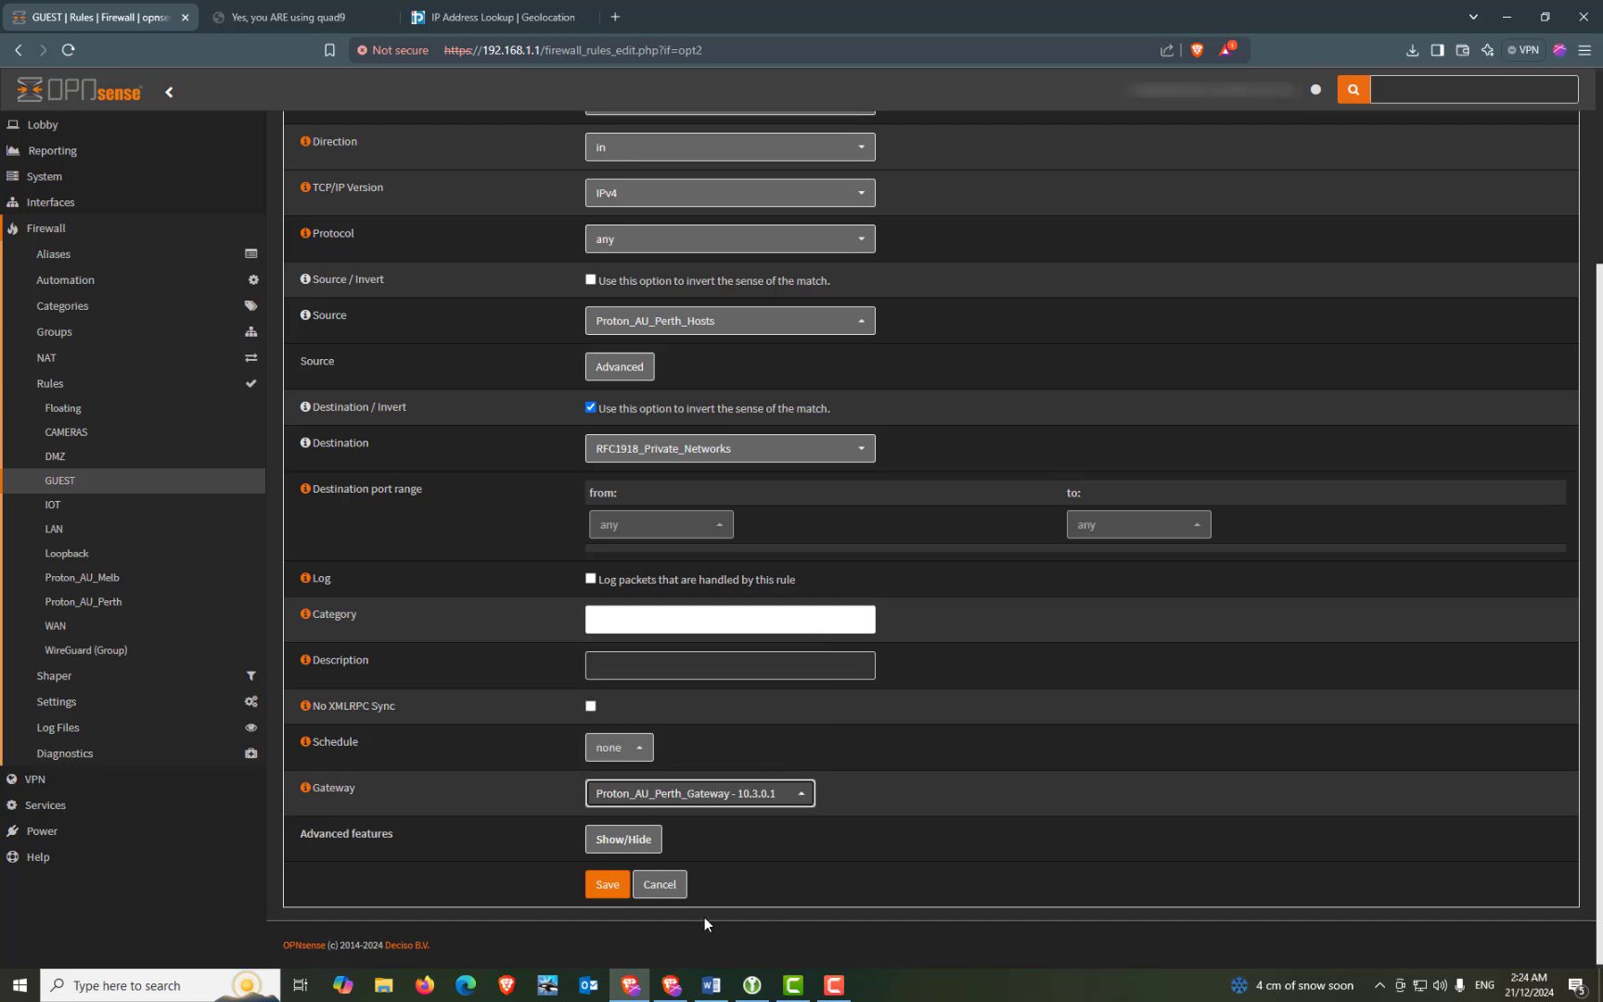
pyautogui.click(608, 886)
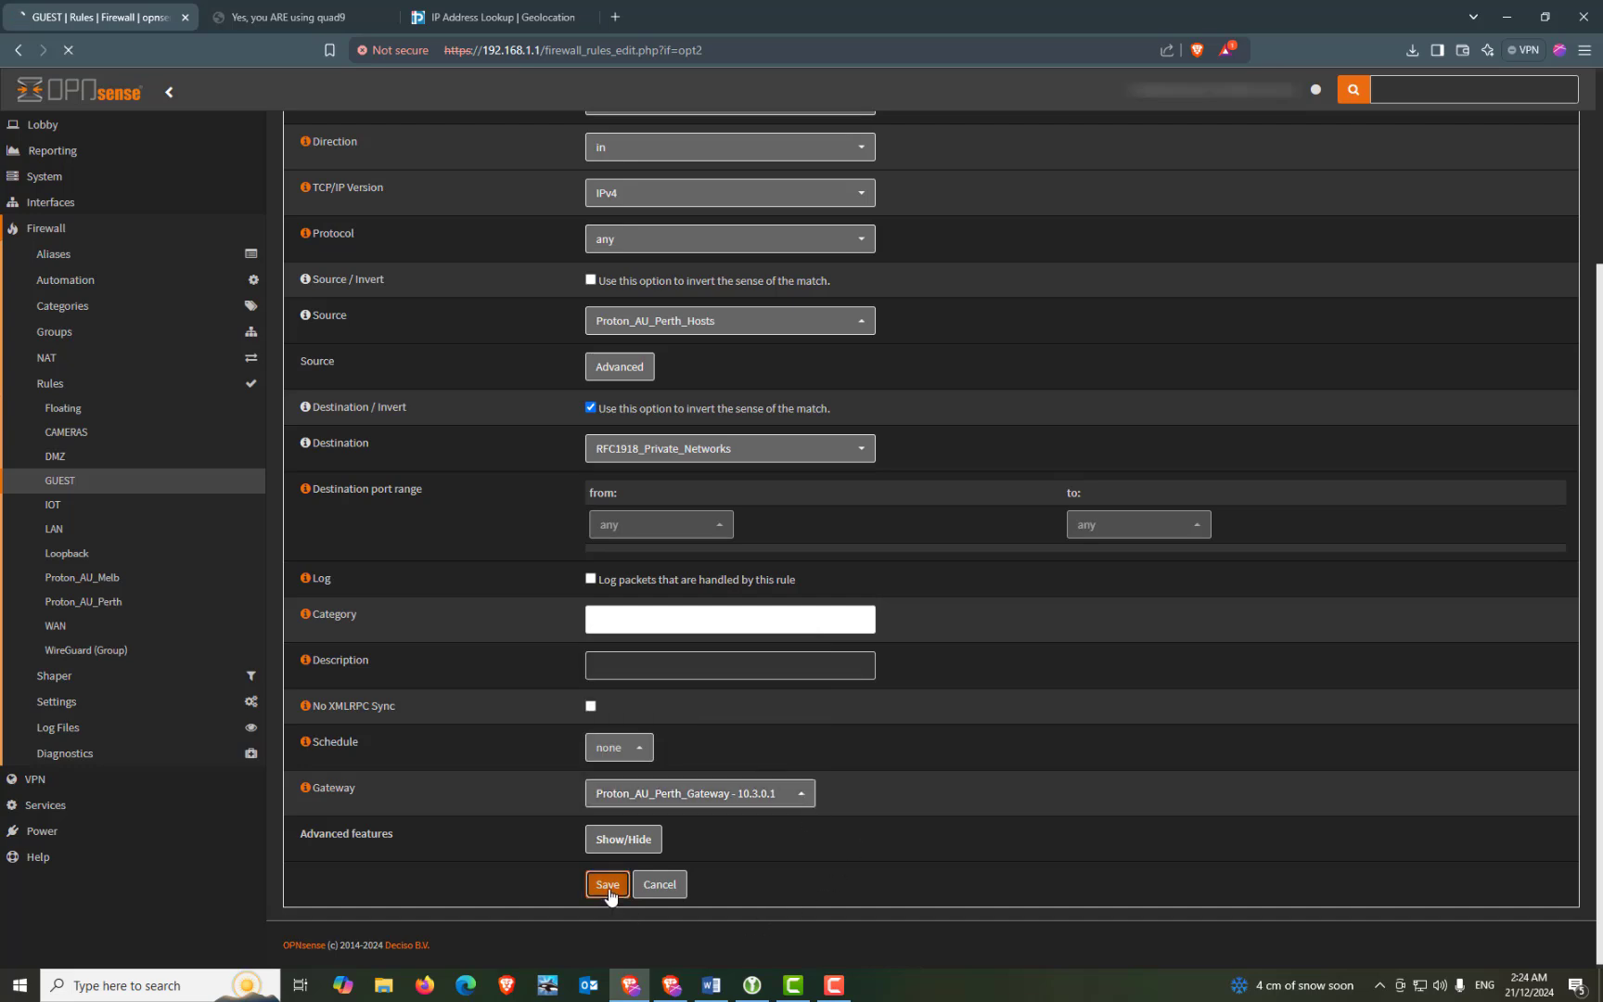
pyautogui.click(1523, 215)
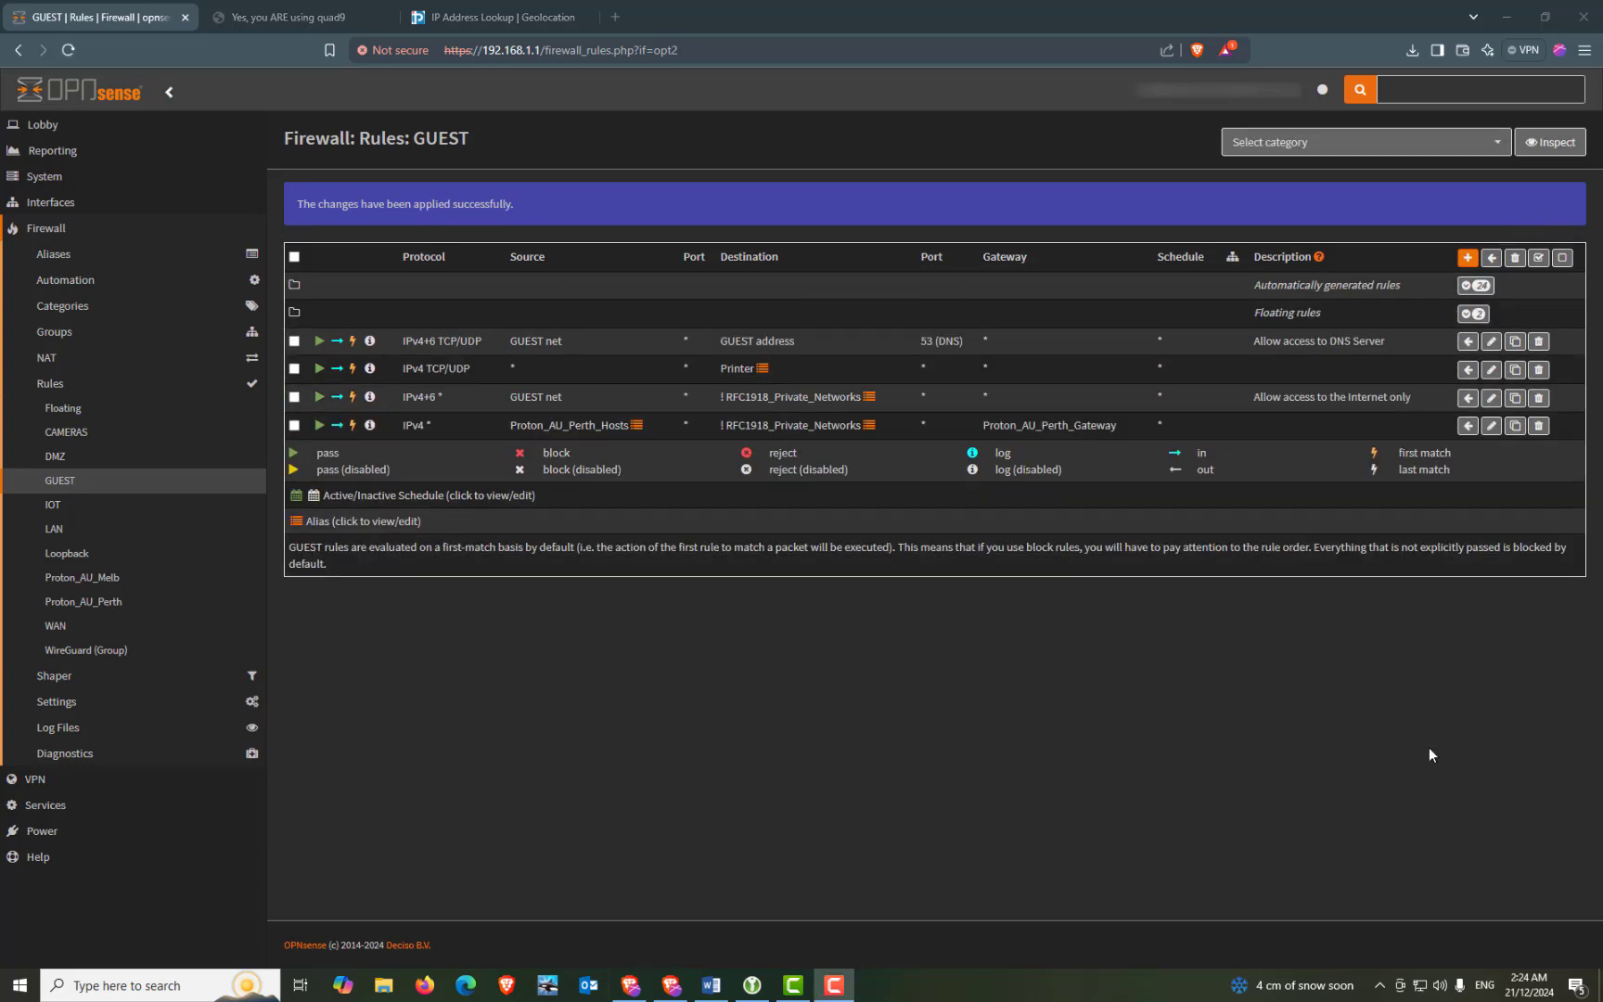
# Step: Move the Proton_AU_Perth_Hosts rule above Printer, apply, and go to Floating rules
pyautogui.click(294, 426)
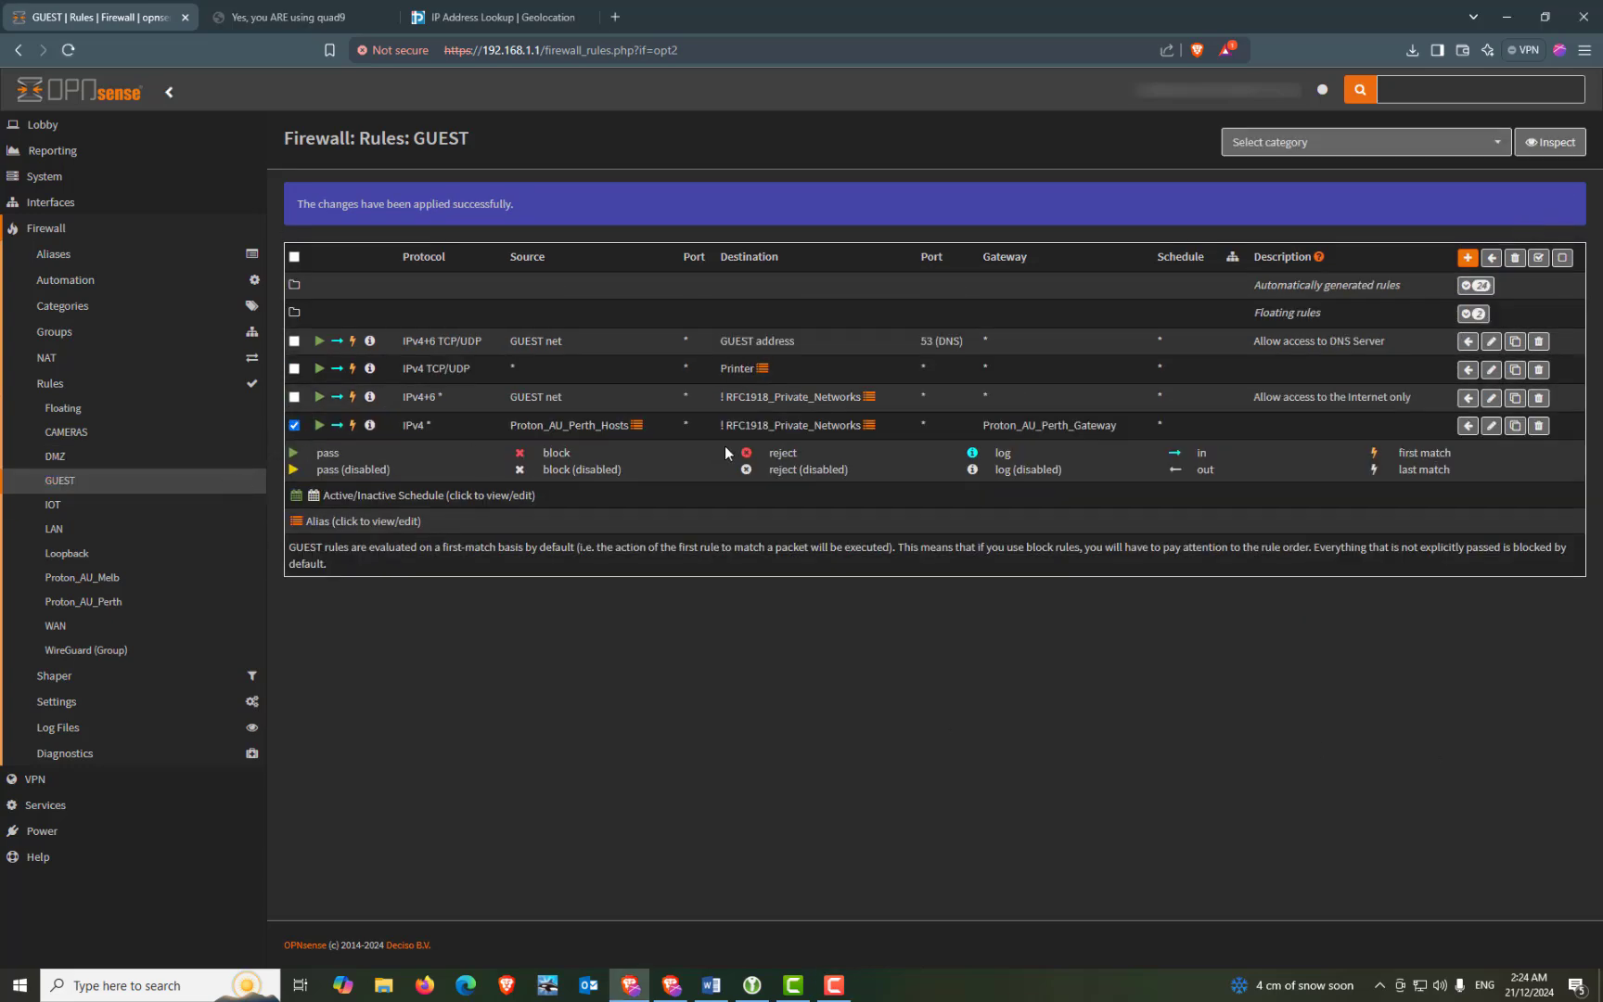
pyautogui.click(1467, 370)
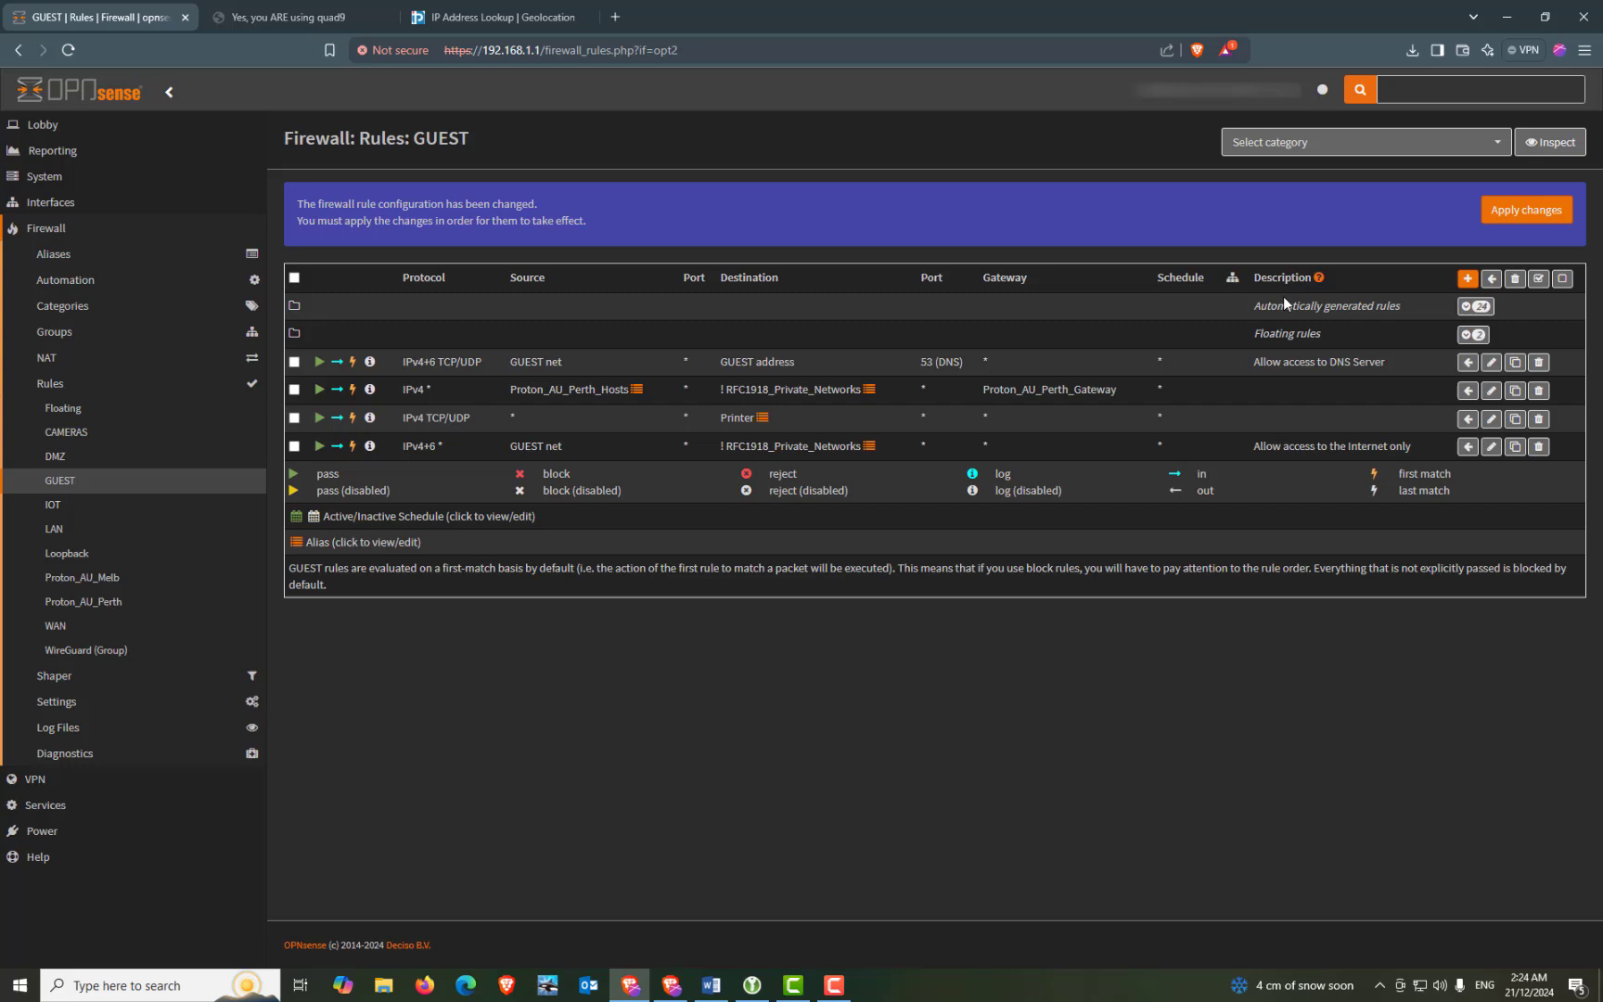
pyautogui.click(1485, 210)
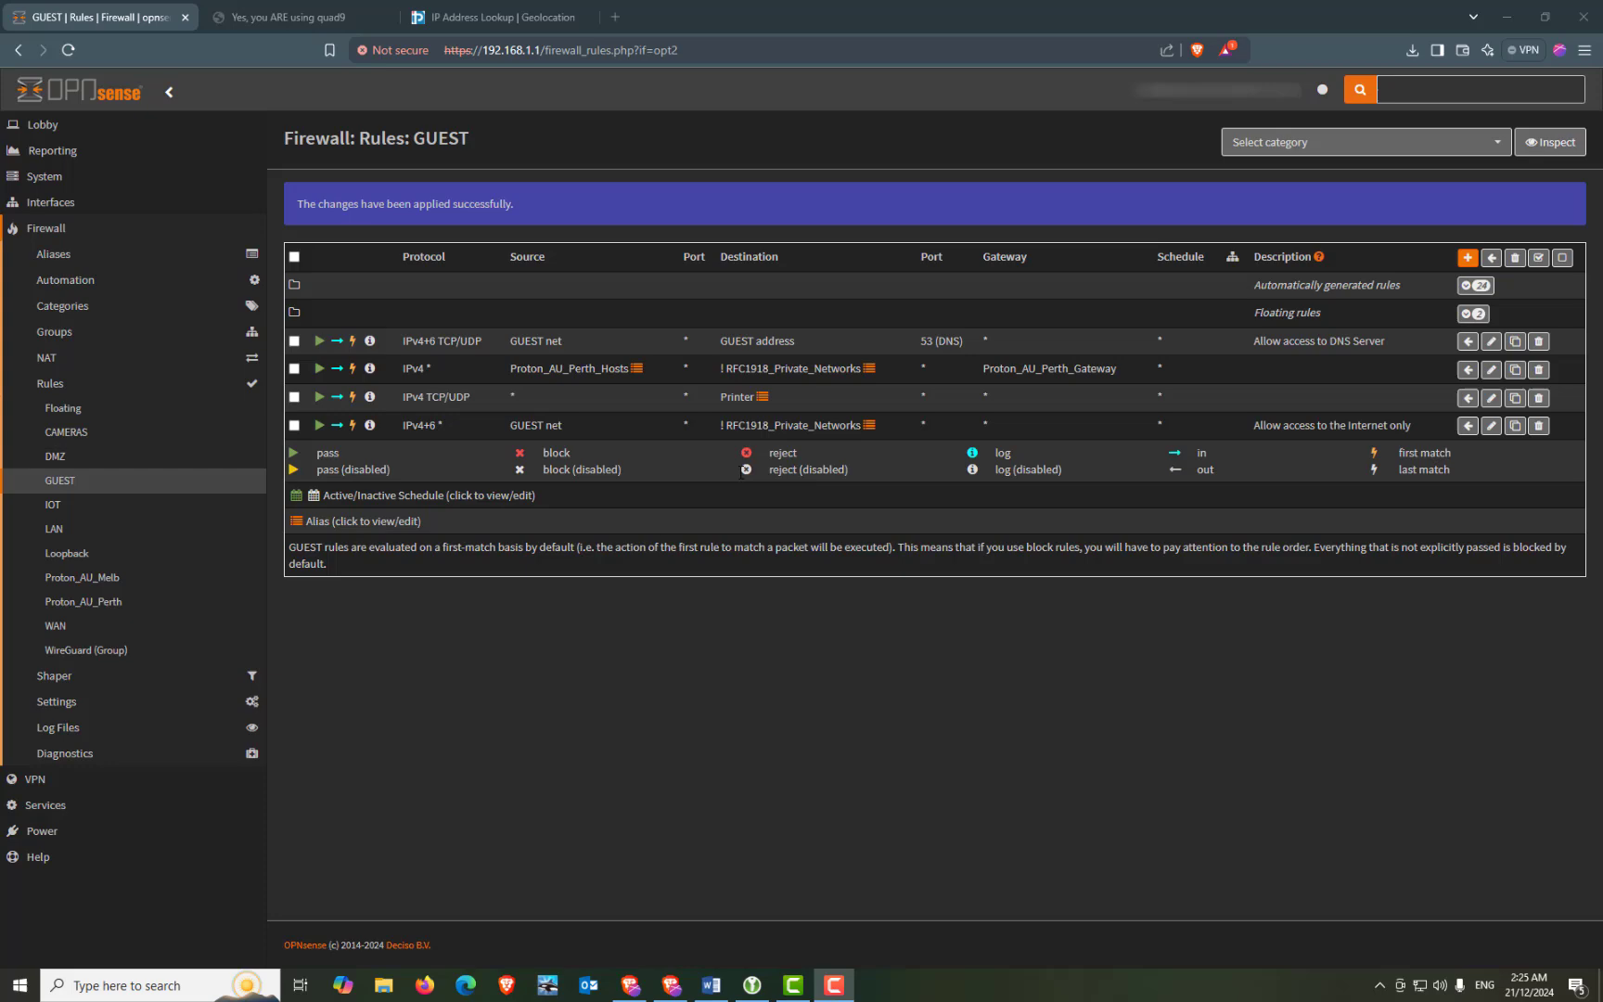
pyautogui.click(57, 409)
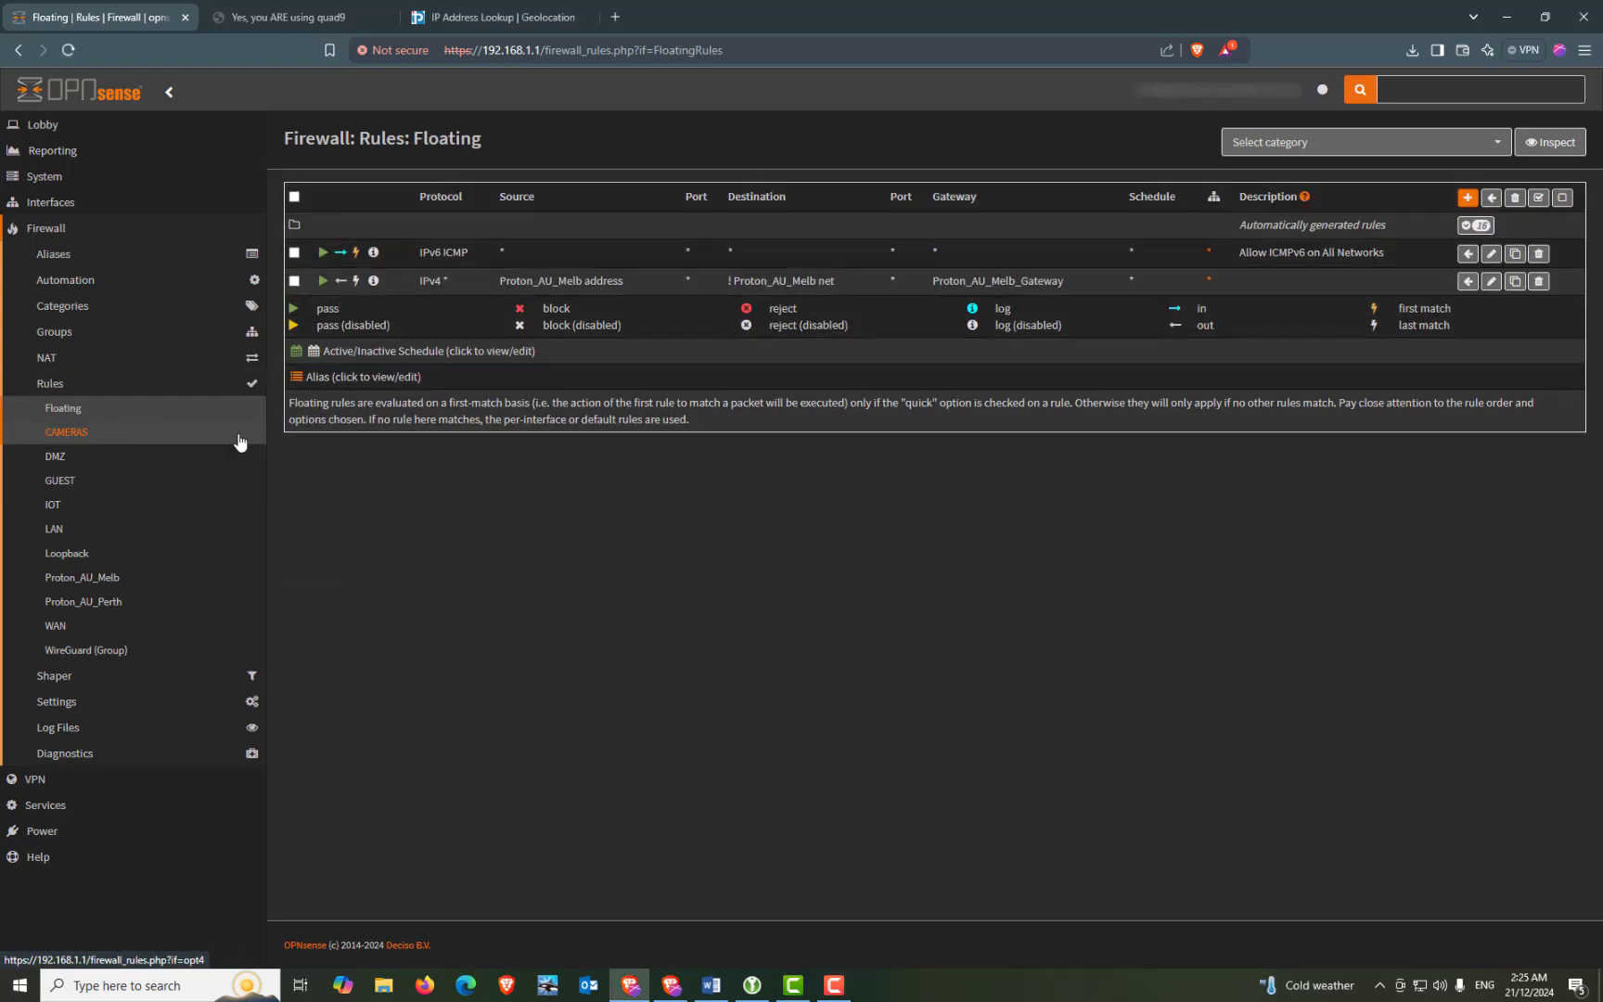
# Step: Create a floating rule: direction out, source Proton_AU_Perth address, destination not Proton_AU_Perth net
pyautogui.click(1467, 198)
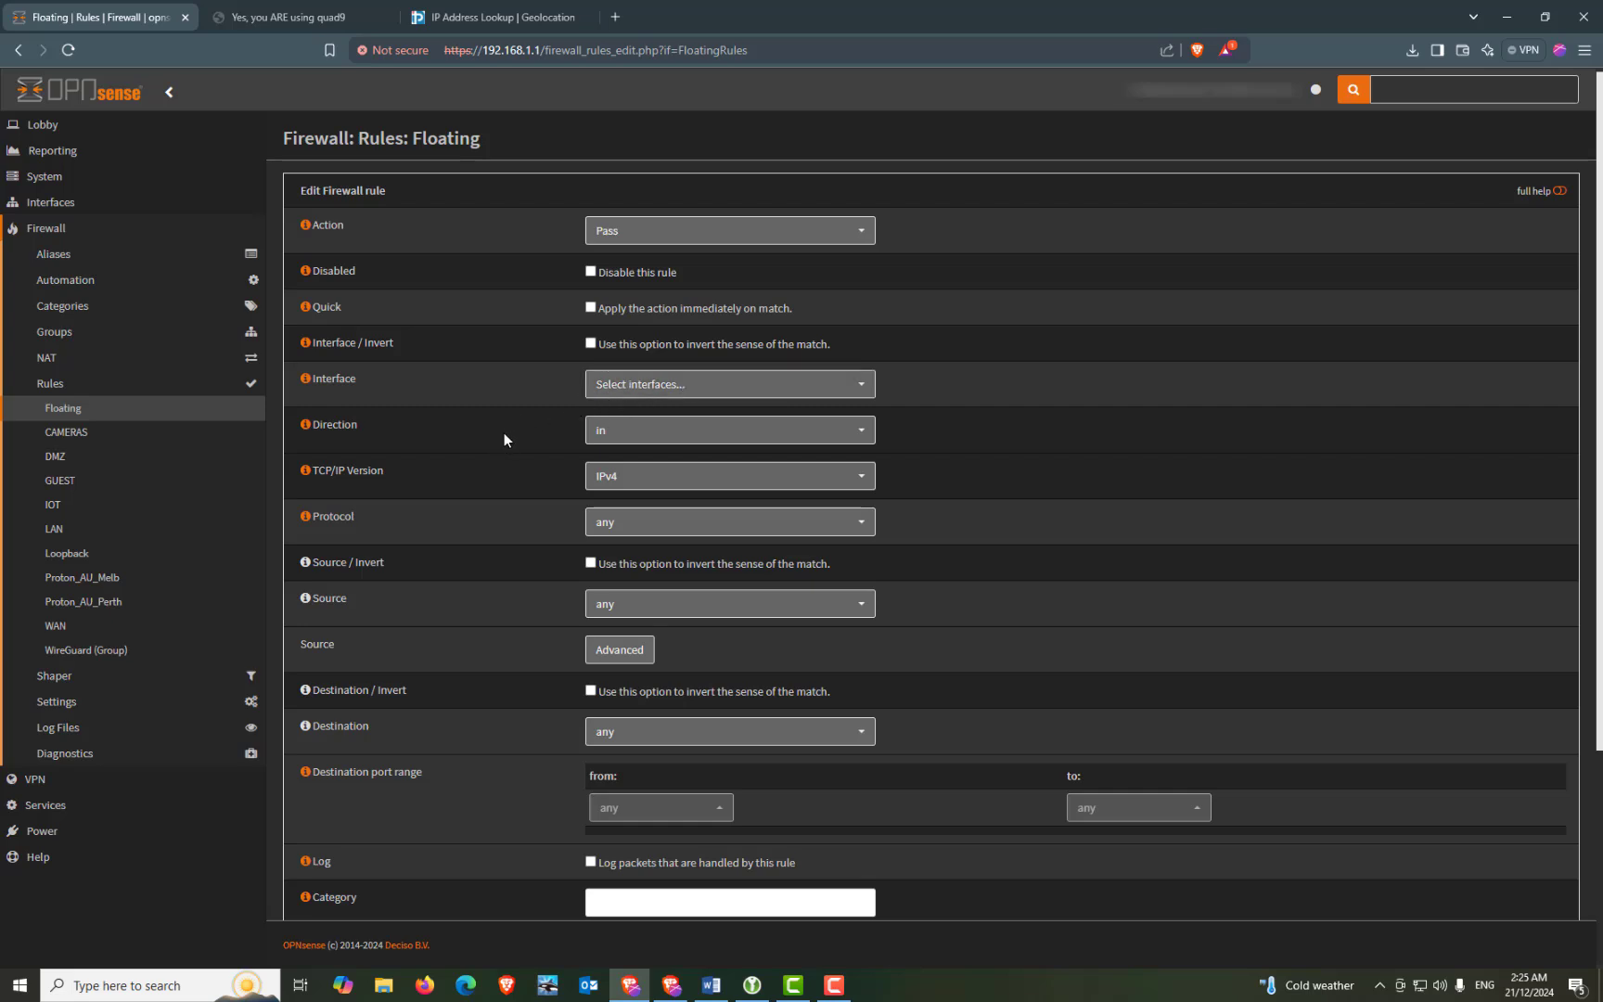
pyautogui.click(603, 430)
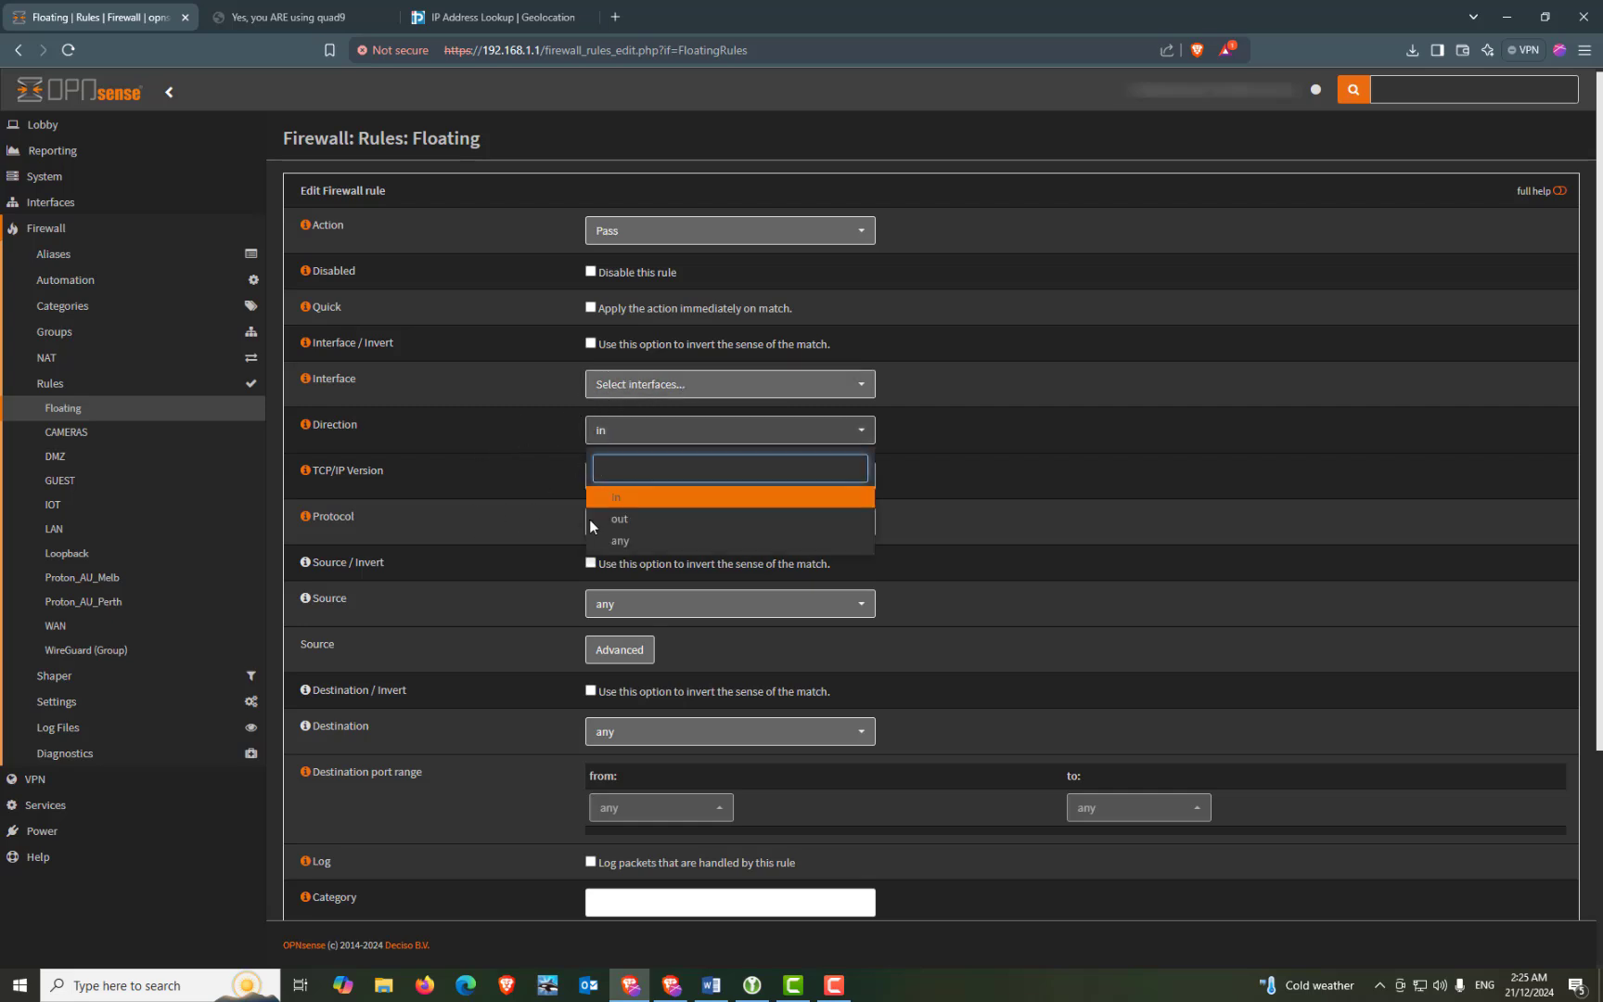
pyautogui.click(617, 518)
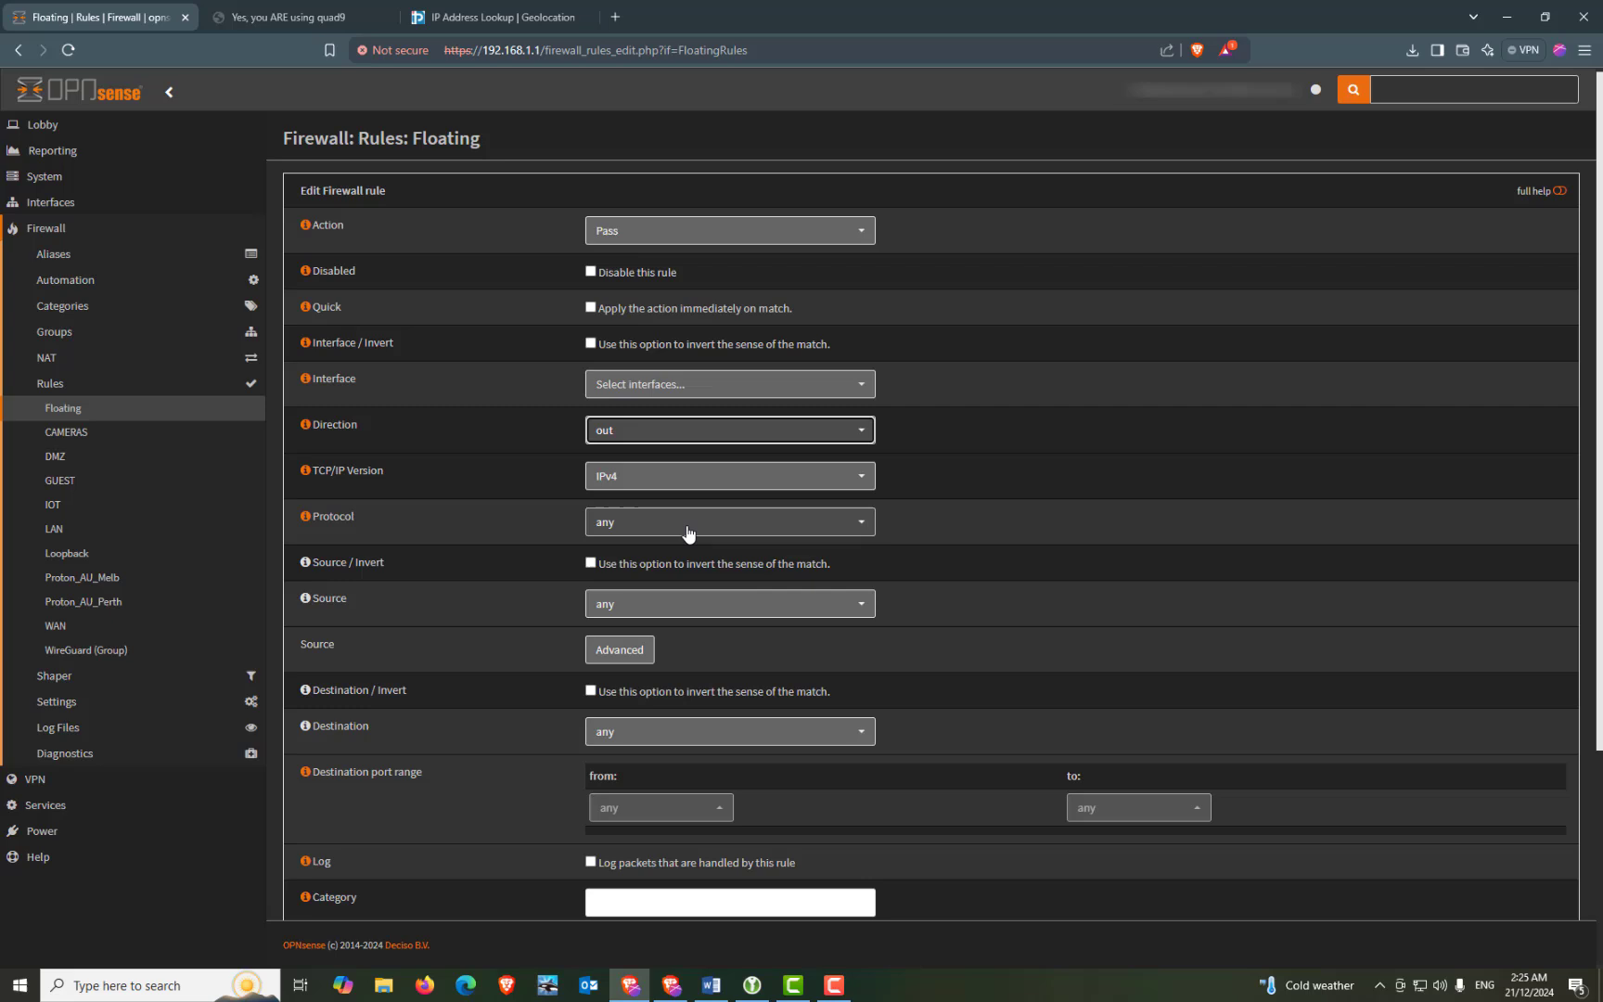
pyautogui.click(605, 604)
pyautogui.scroll(-6, 723, 557)
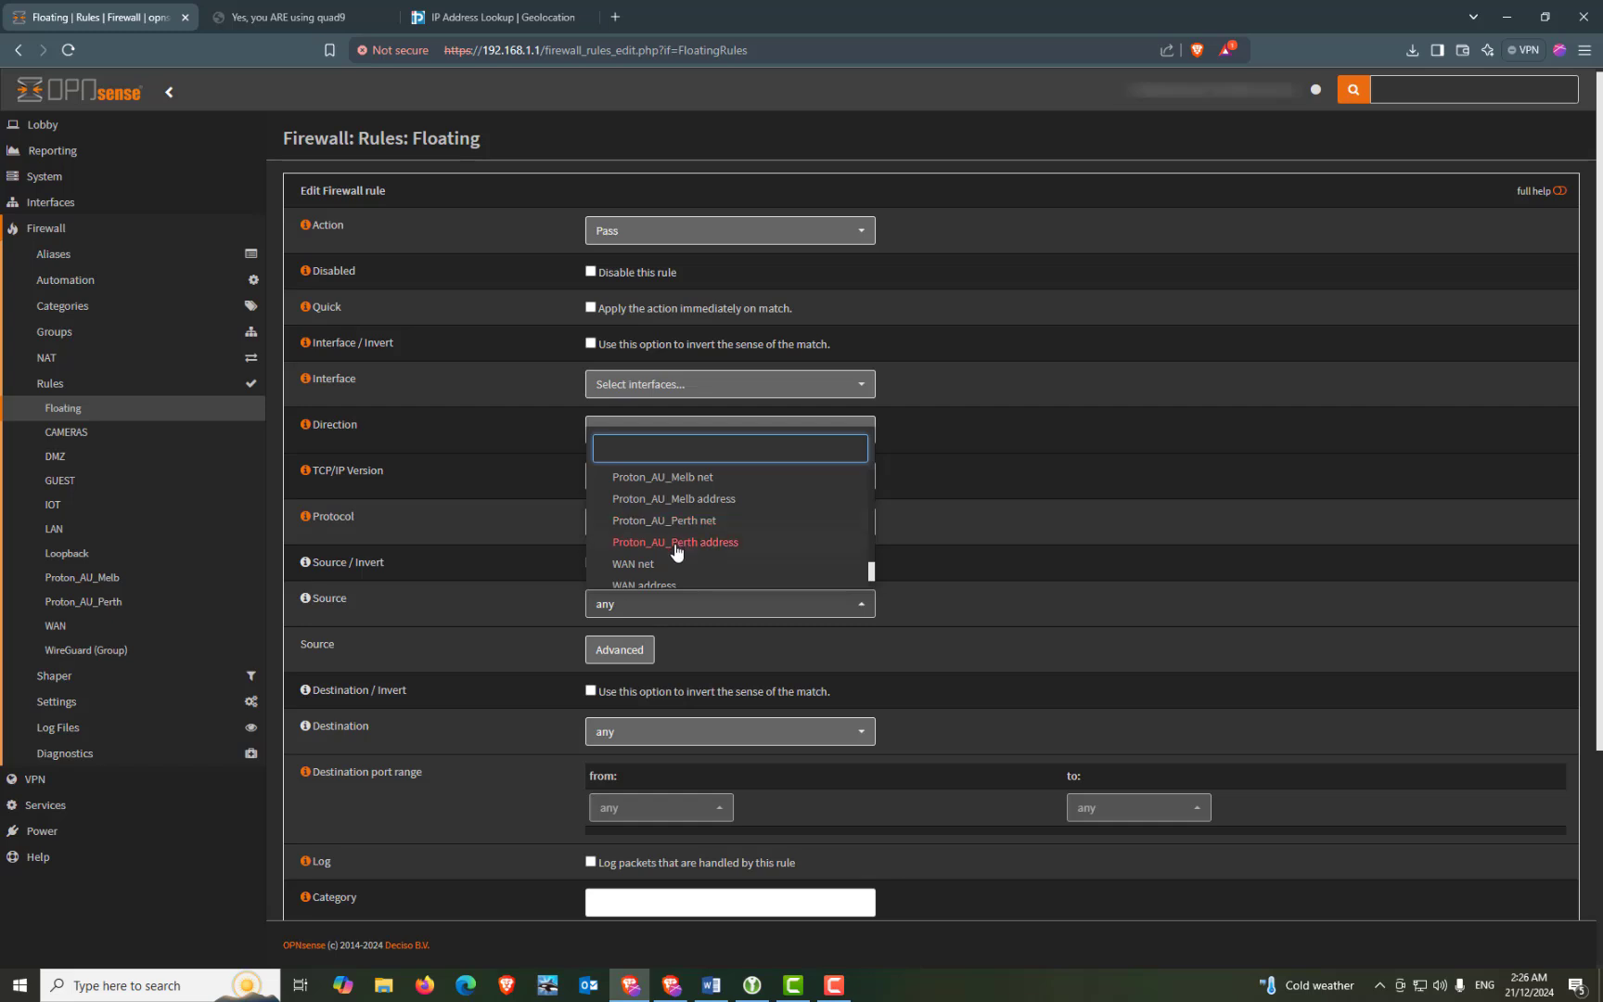
pyautogui.click(676, 543)
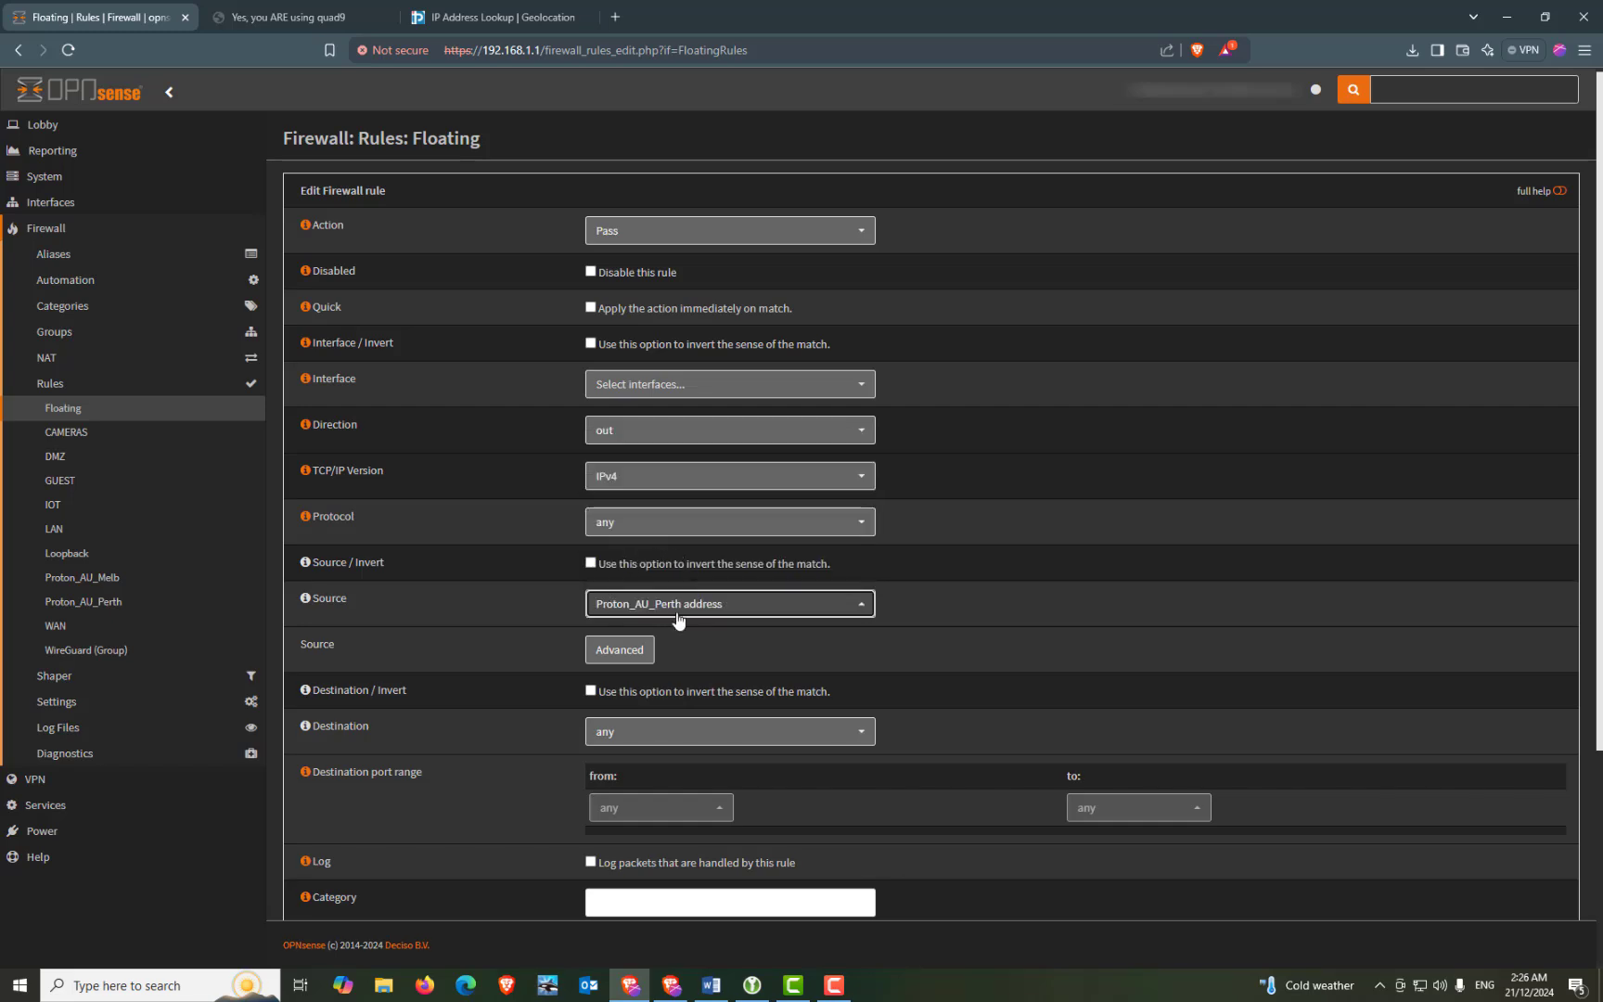
pyautogui.click(590, 691)
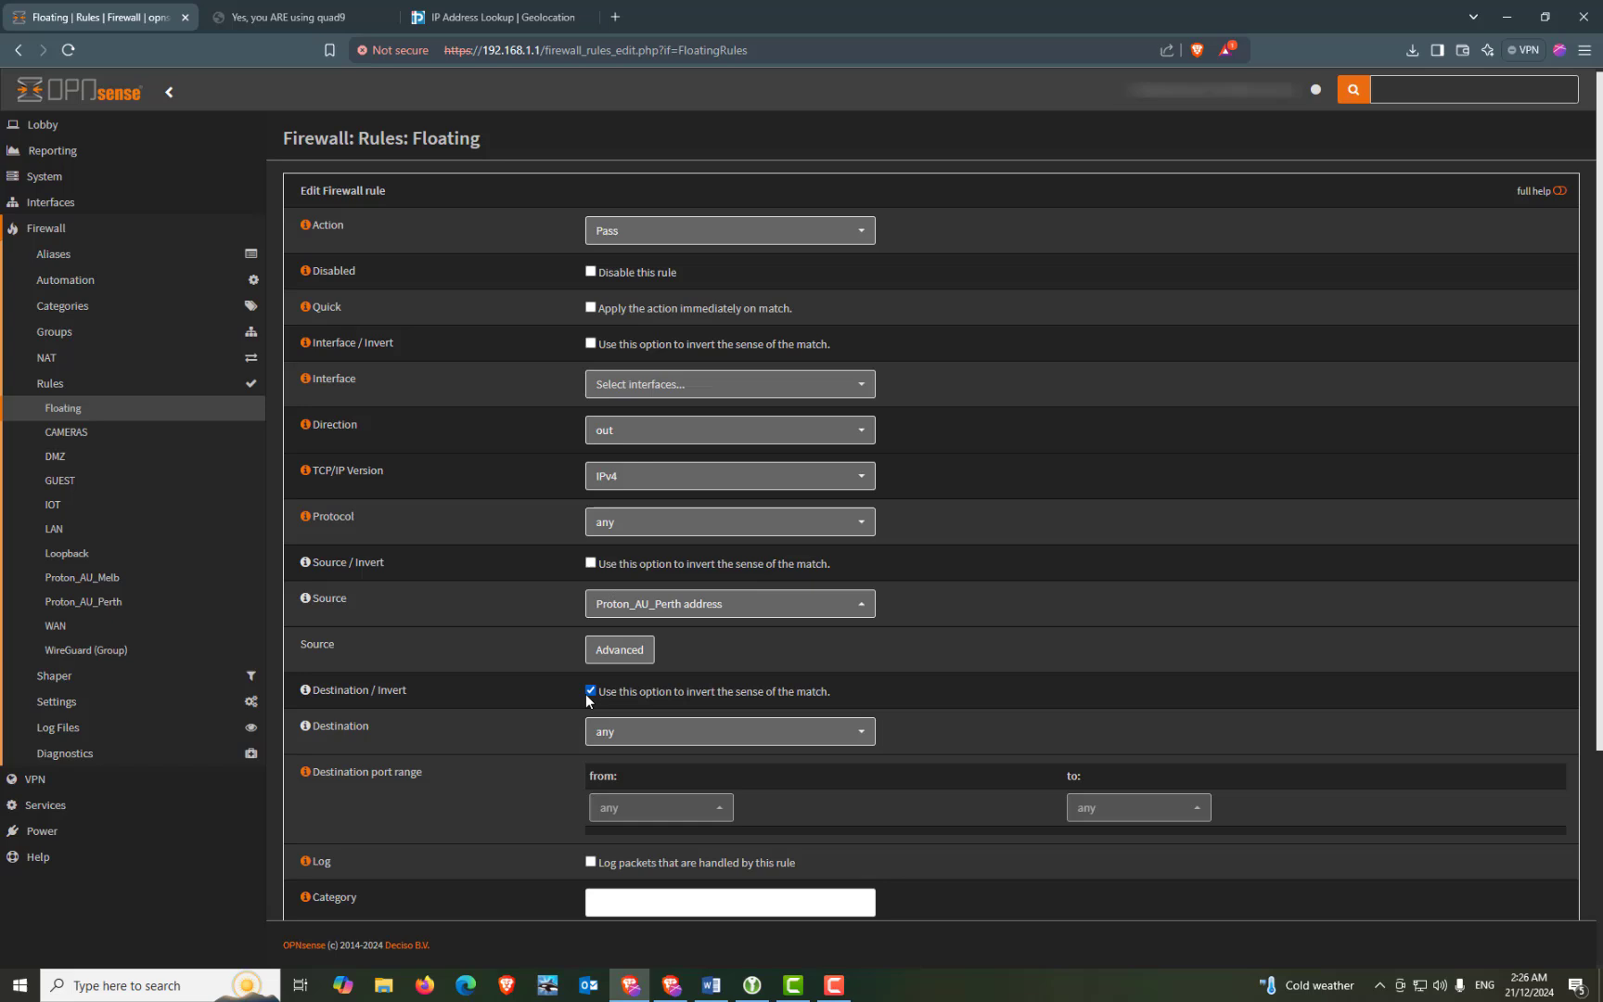
pyautogui.click(662, 738)
pyautogui.scroll(-5, 674, 707)
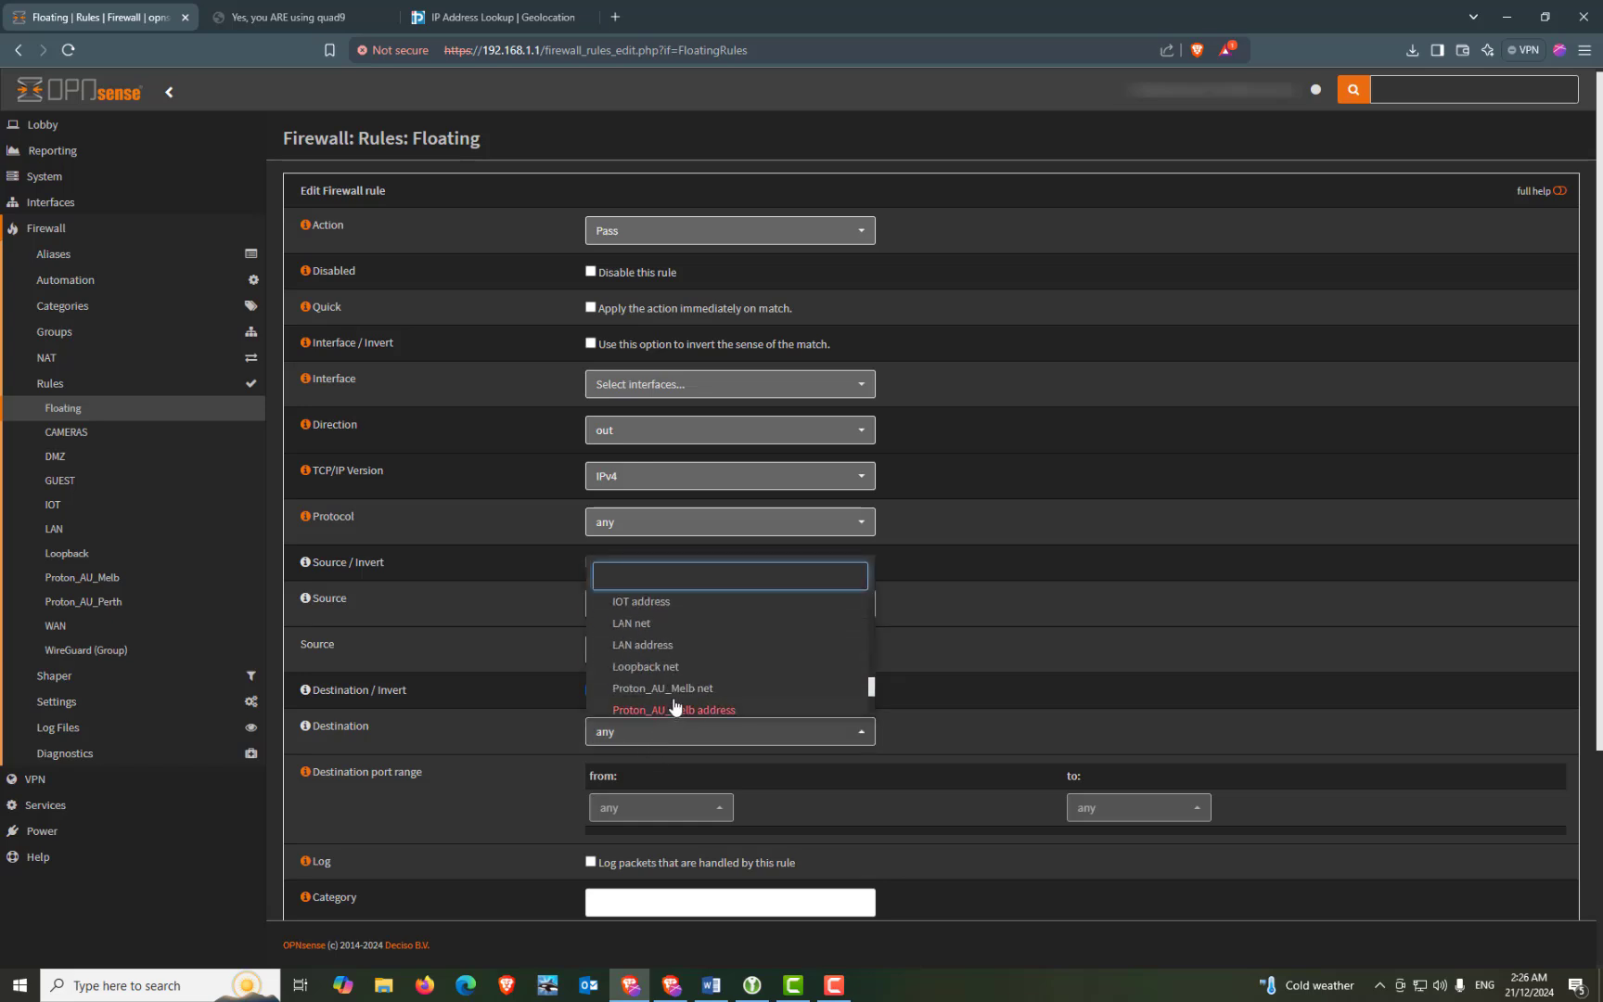
pyautogui.click(680, 653)
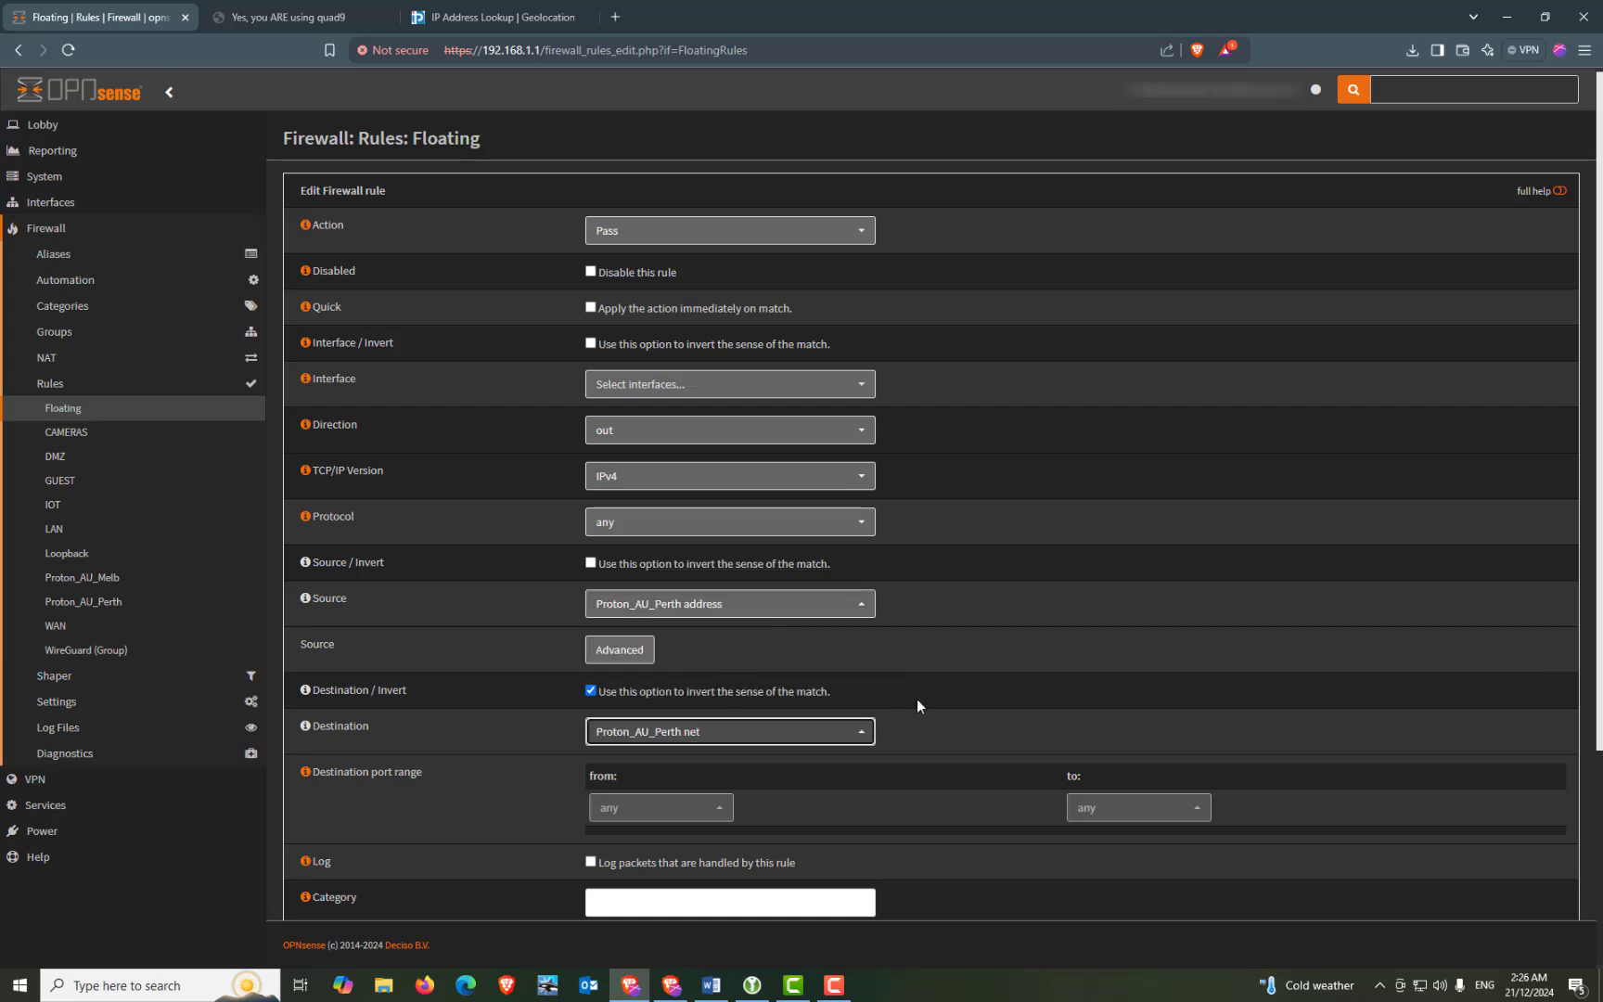
# Step: Set gateway Proton_AU_Perth_Gateway, enable allow options, then save and apply the rule
pyautogui.scroll(-3, 932, 691)
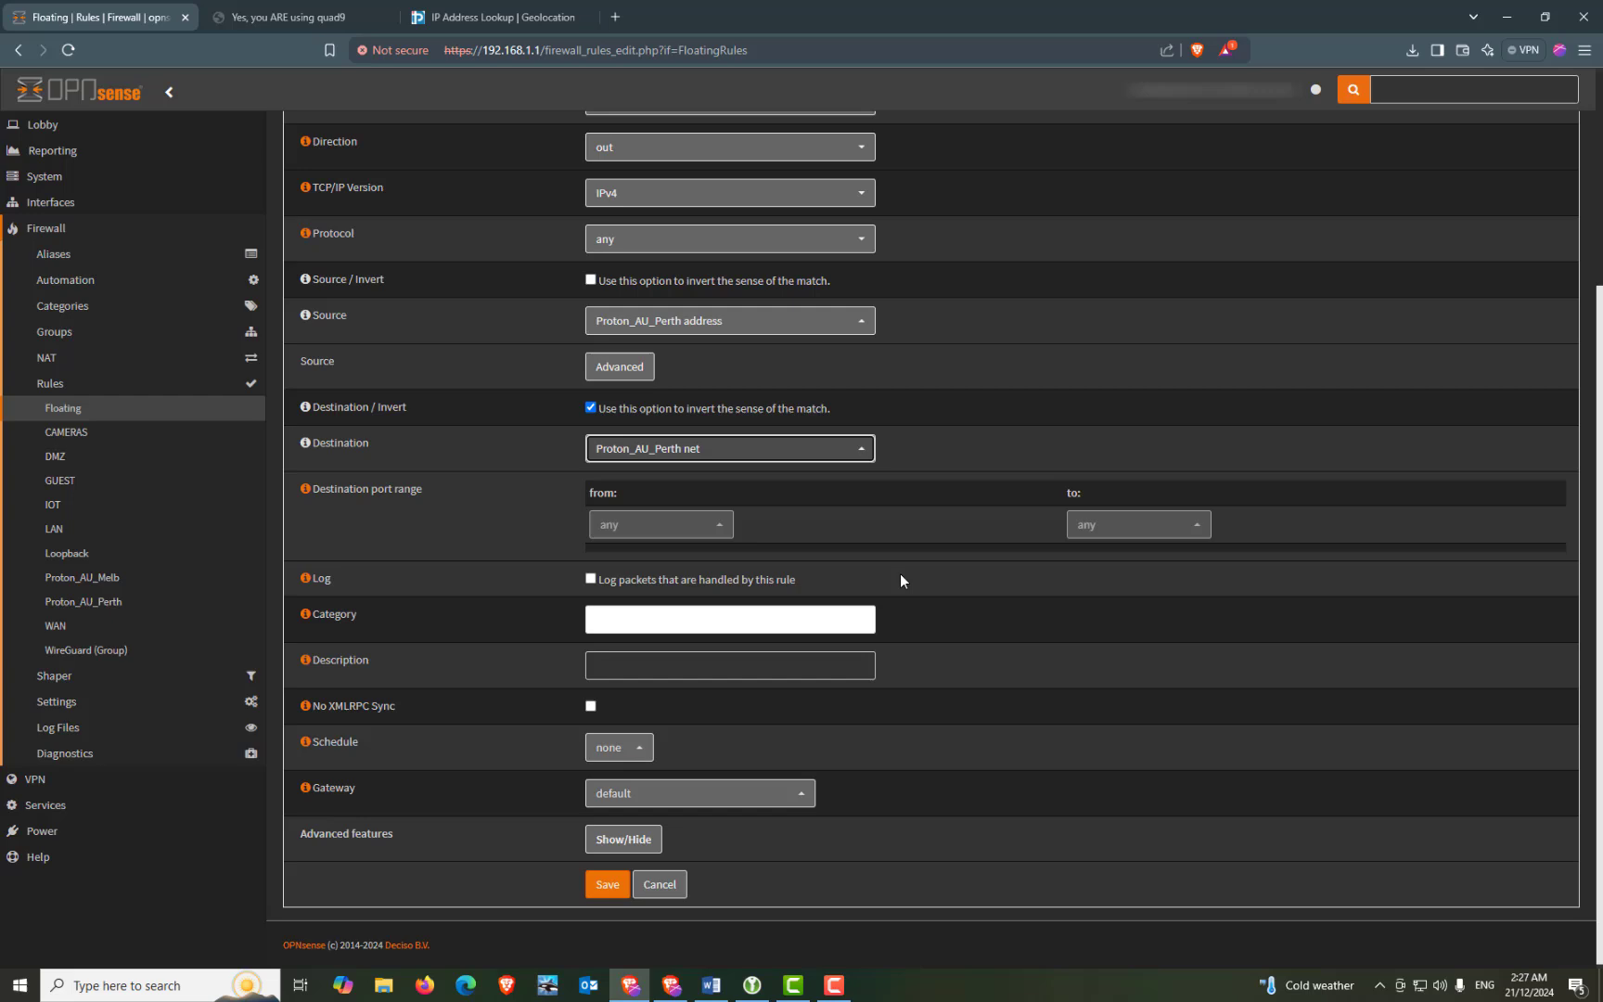
pyautogui.click(682, 796)
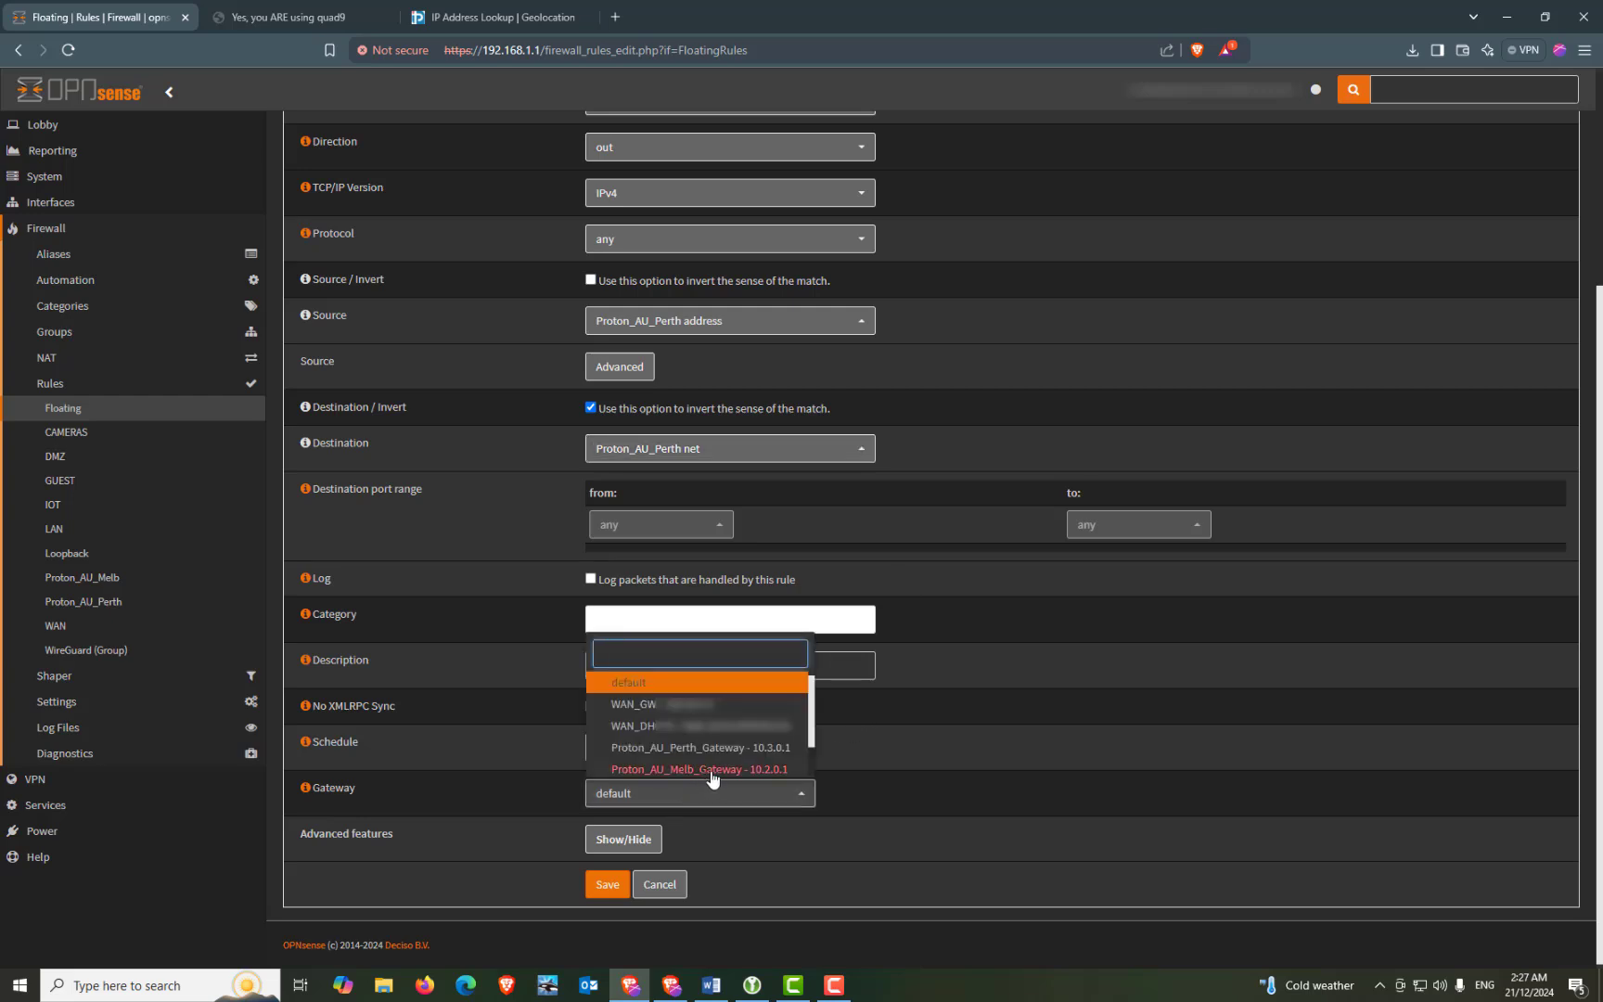
pyautogui.click(758, 752)
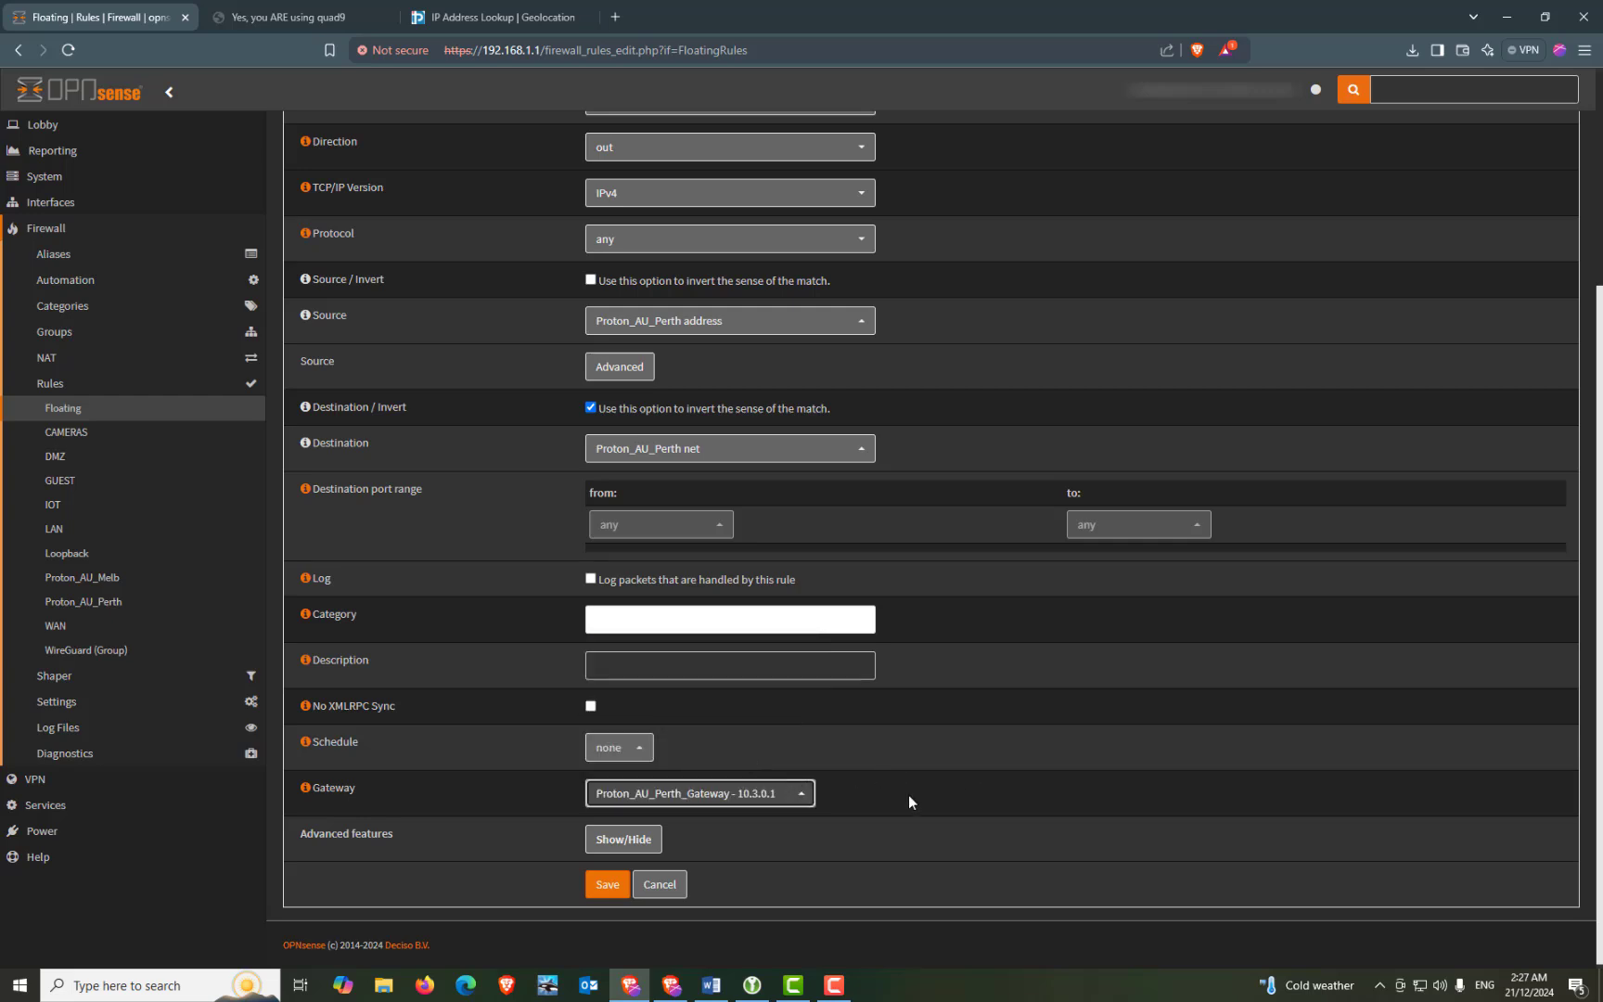
pyautogui.click(623, 839)
pyautogui.scroll(-3, 881, 779)
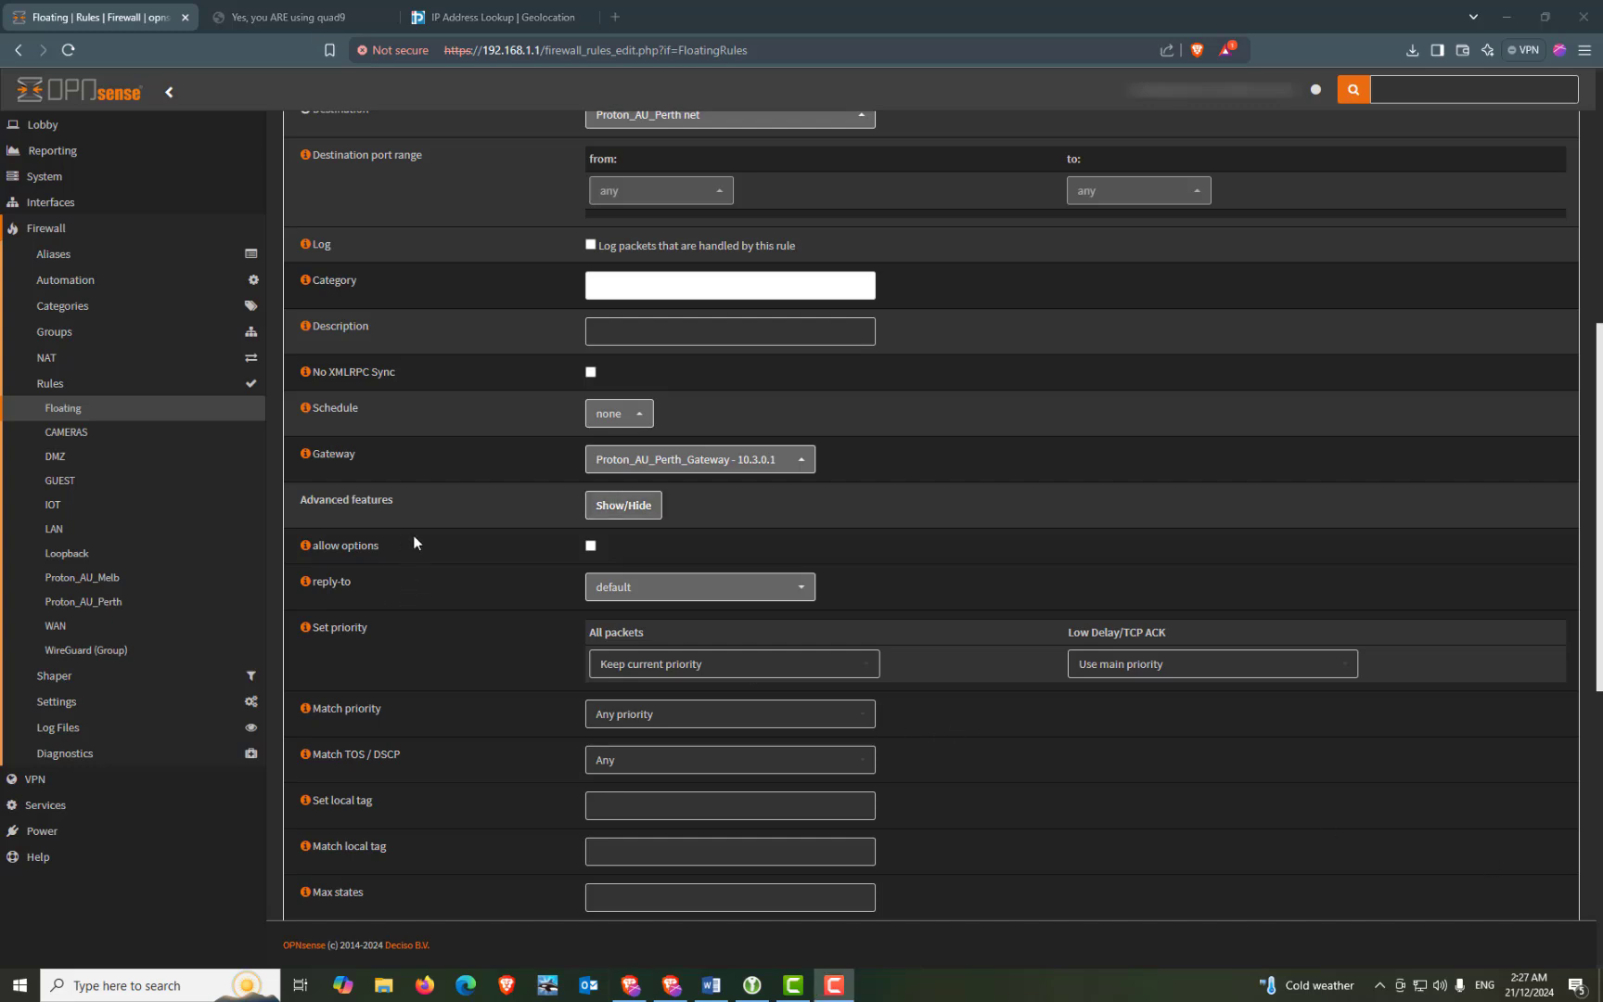
pyautogui.click(591, 546)
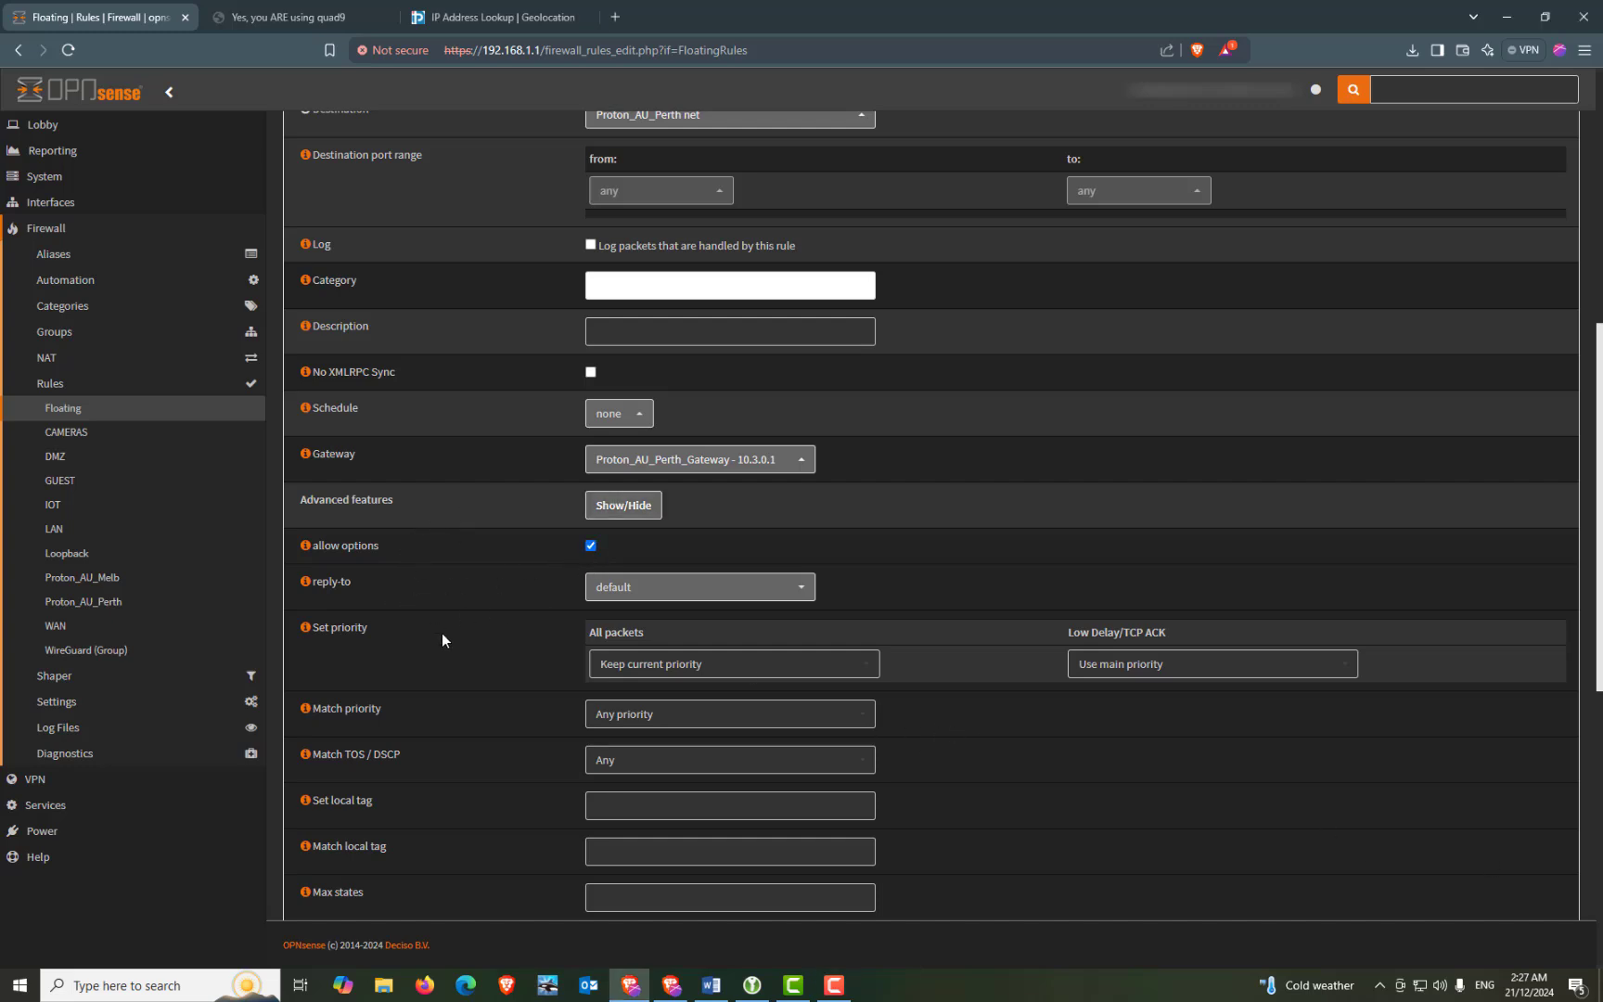
pyautogui.scroll(-6, 442, 640)
pyautogui.click(605, 885)
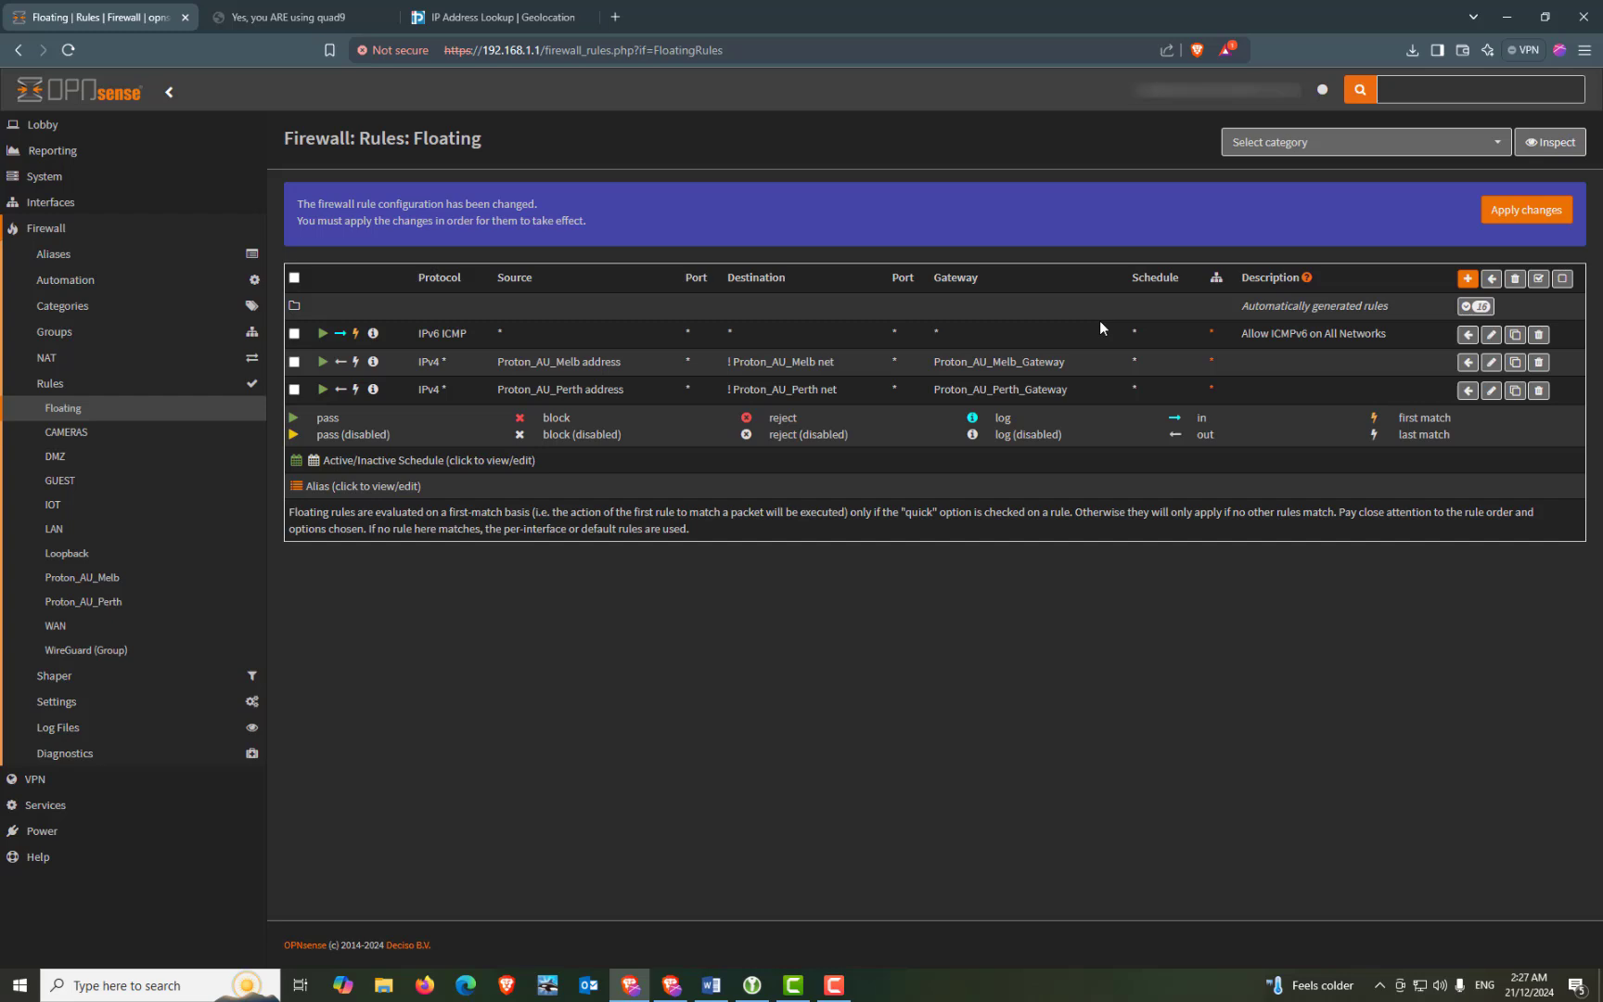
pyautogui.click(1521, 213)
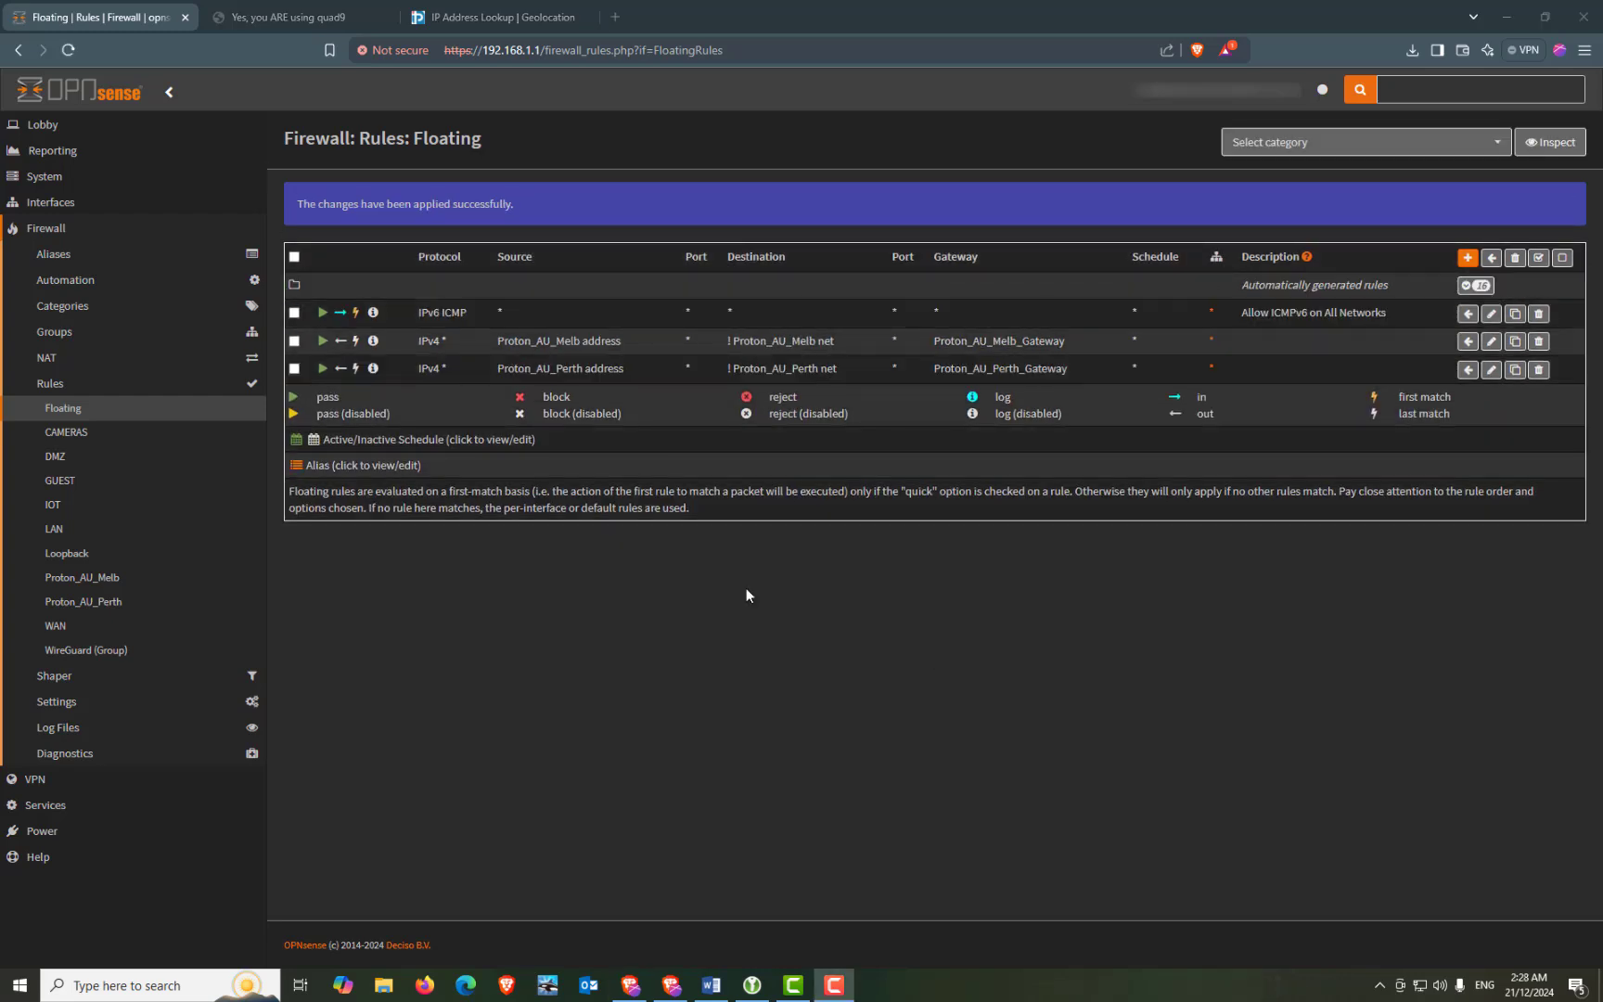
# Step: Start a new outbound NAT rule on the Proton_AU_Perth interface
pyautogui.click(93, 362)
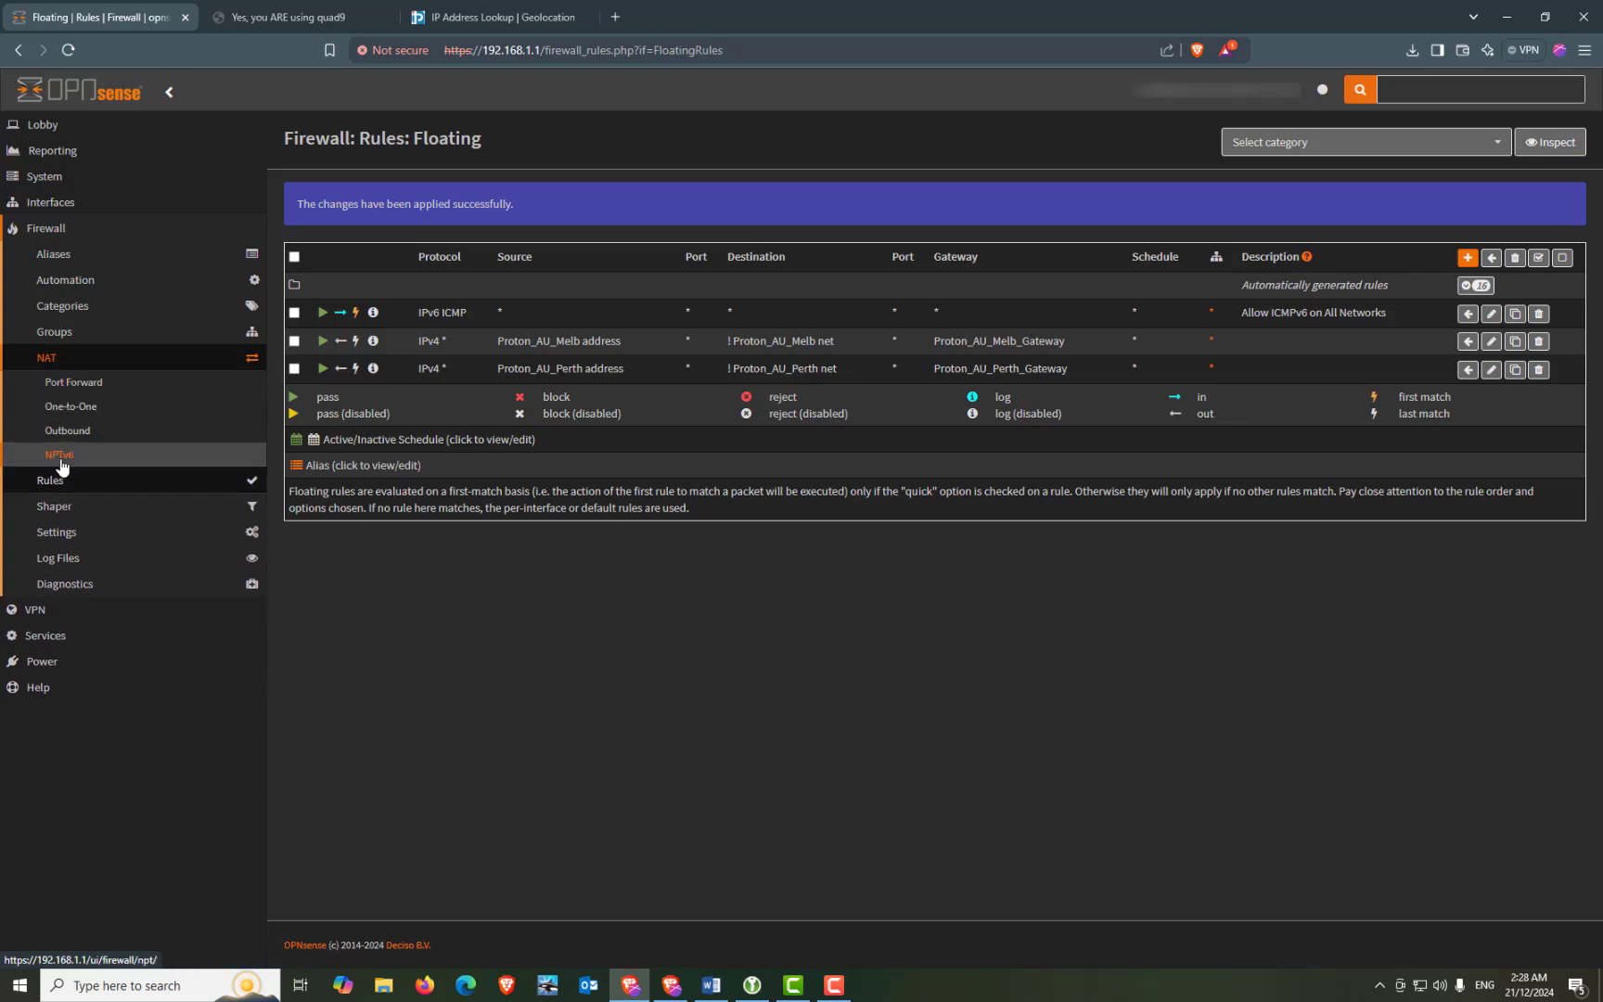
pyautogui.click(68, 431)
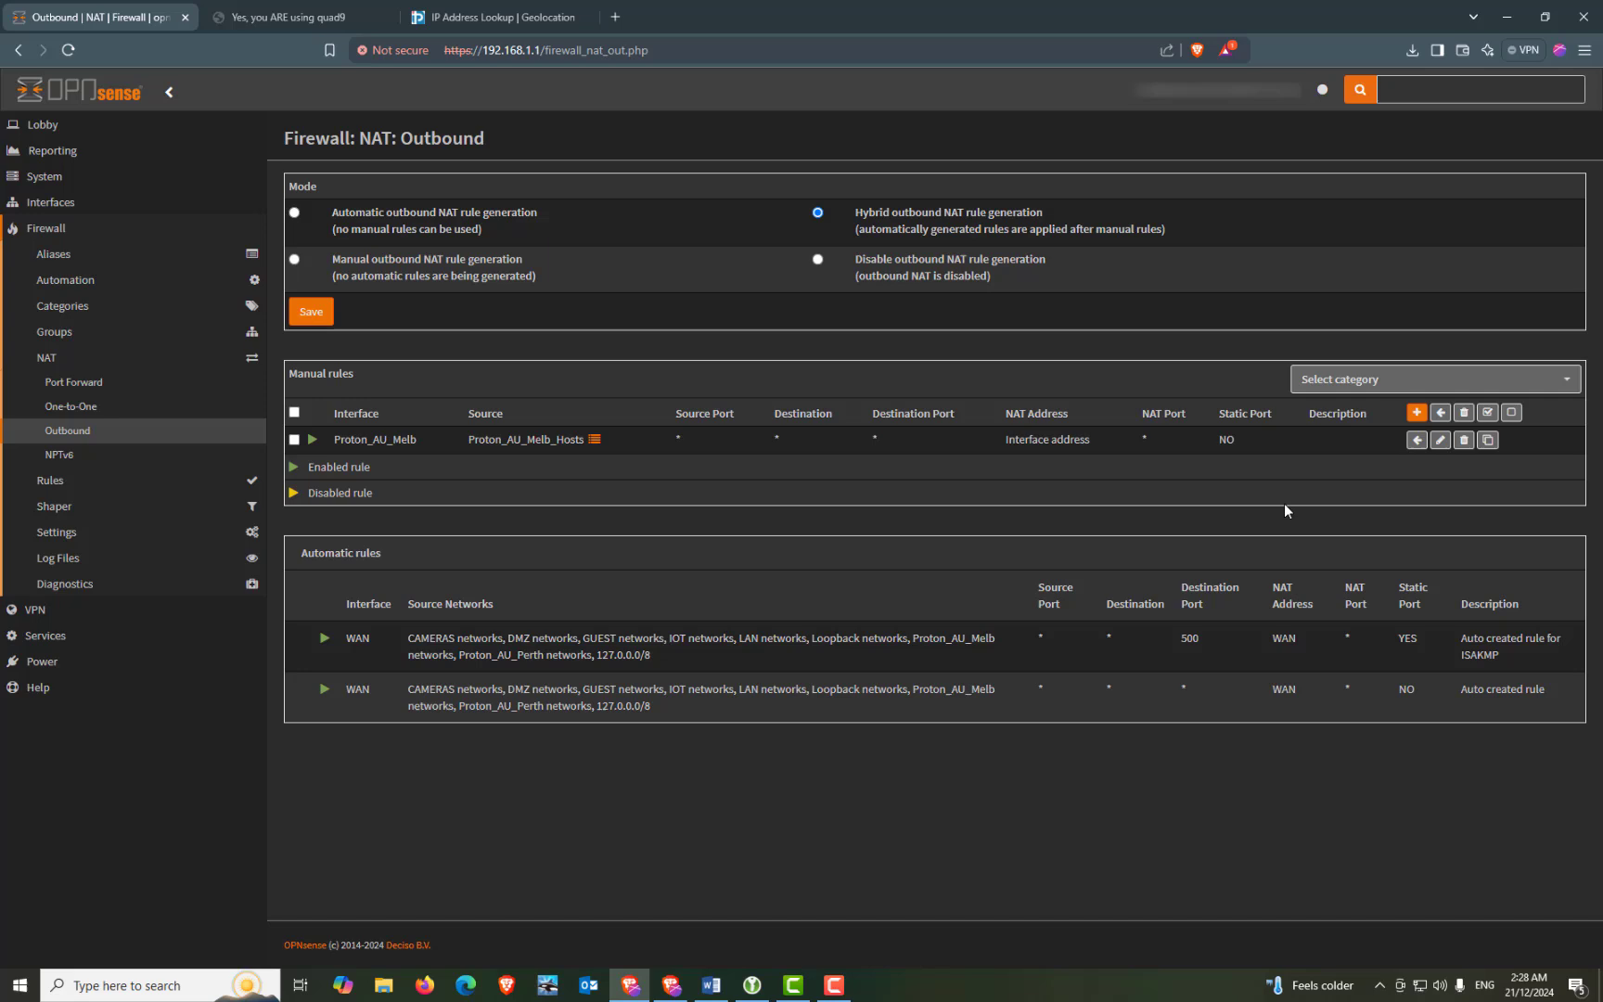
pyautogui.click(1417, 412)
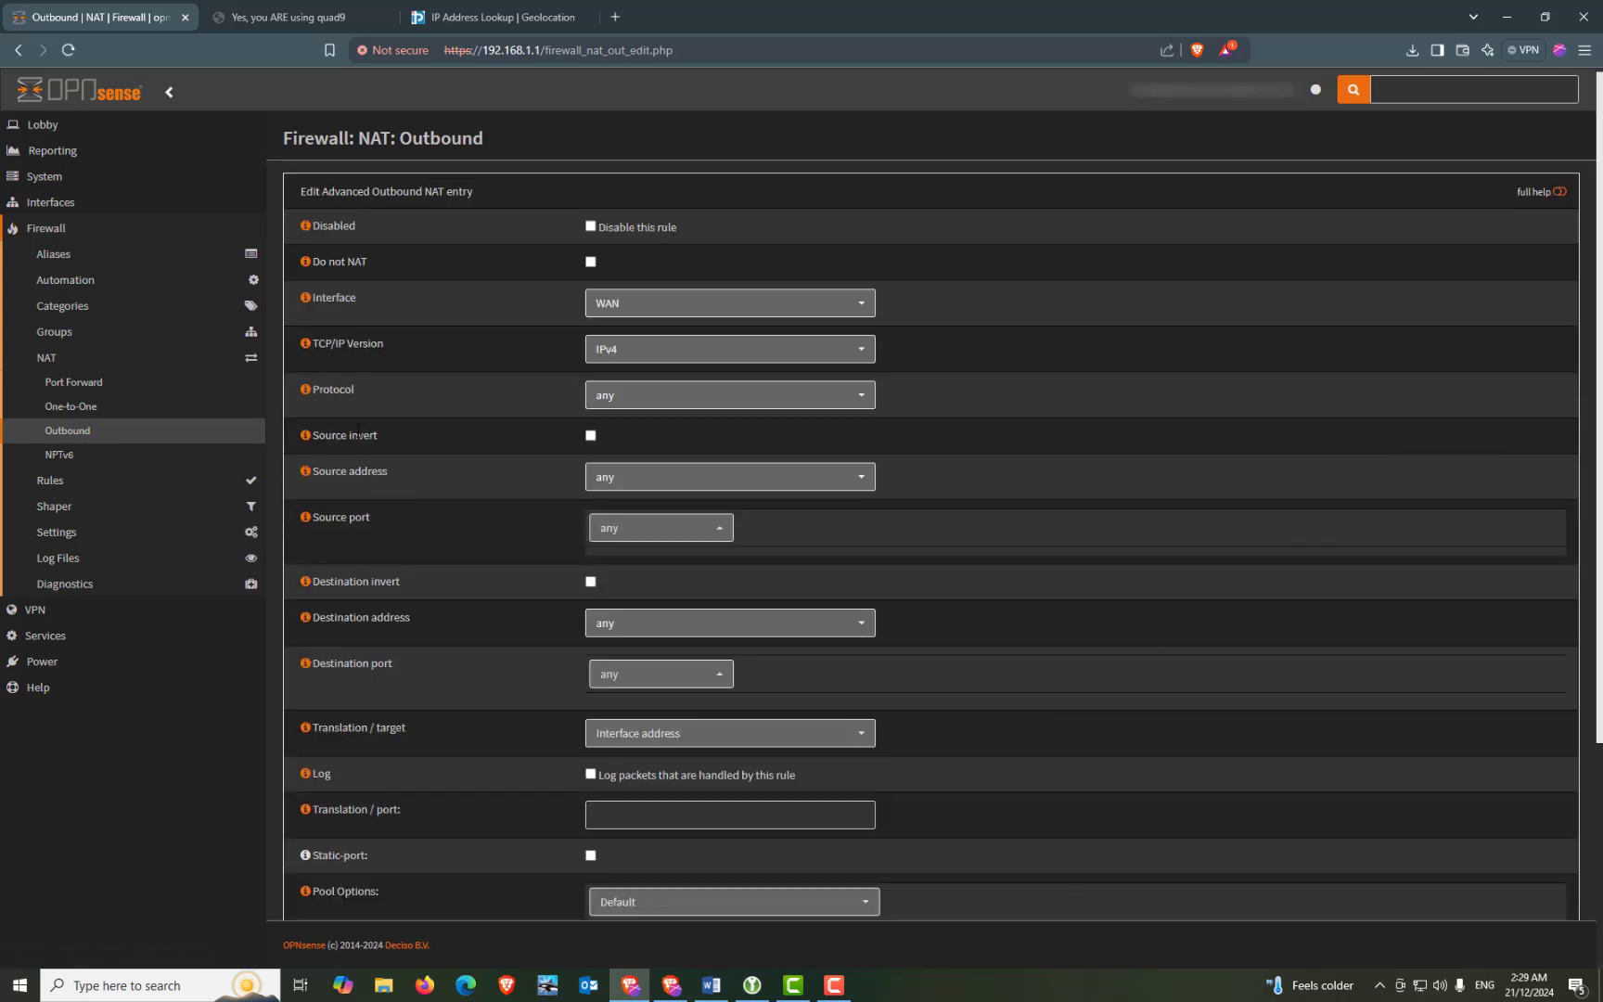
pyautogui.scroll(-1, 322, 297)
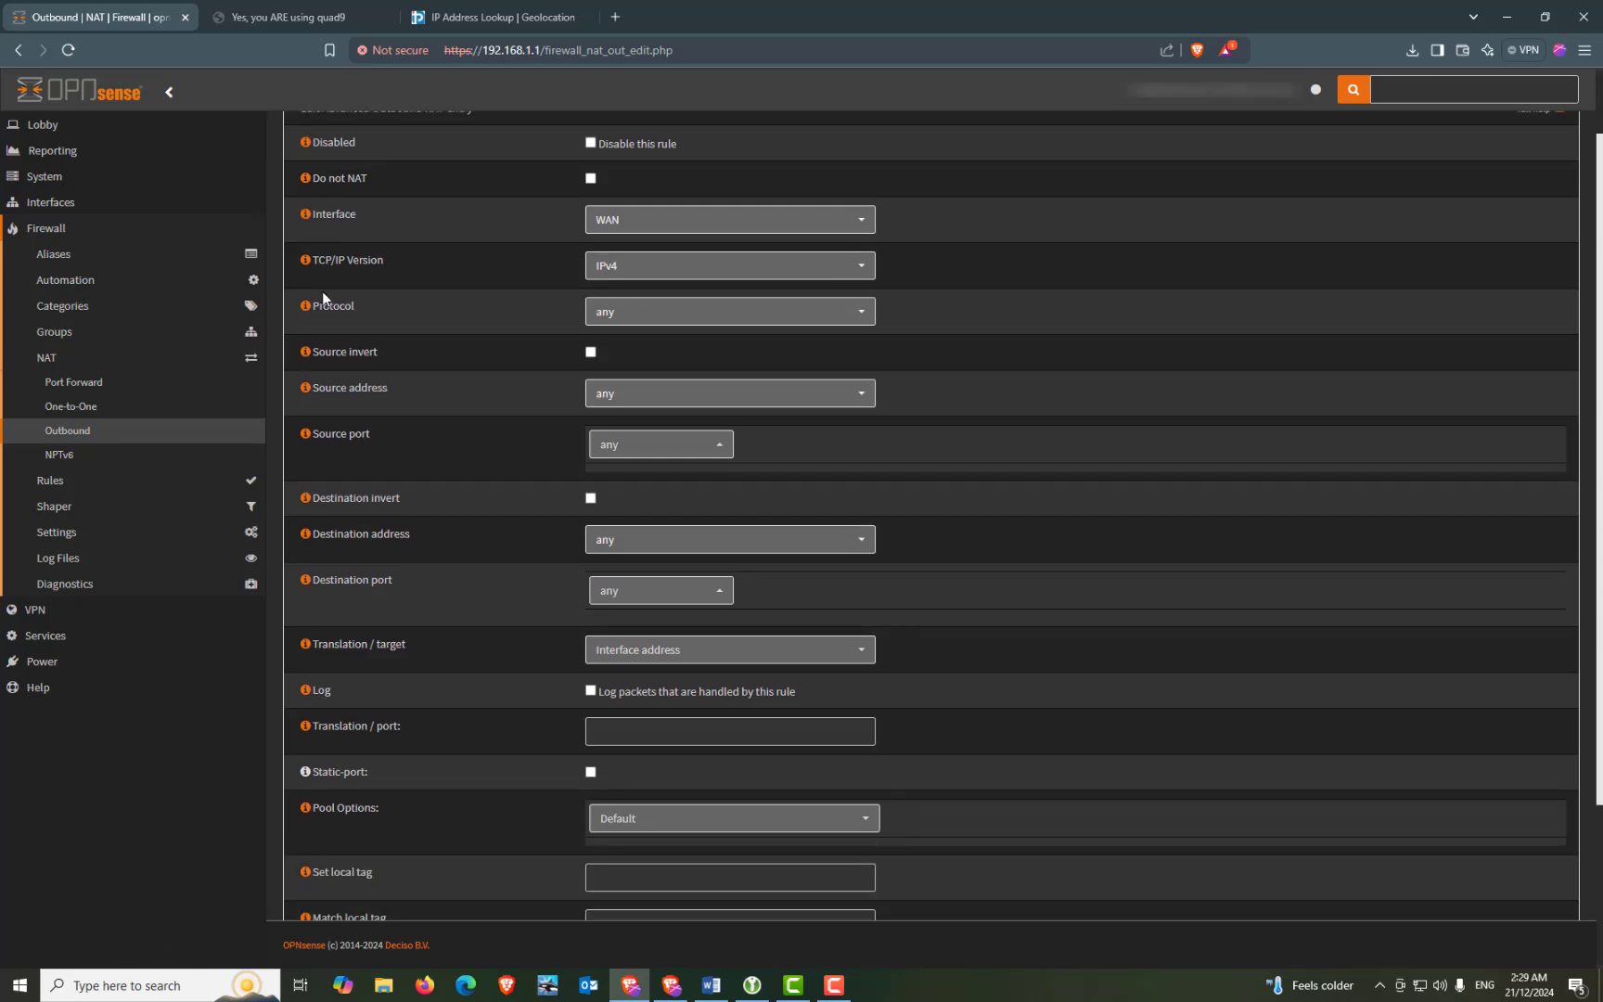
pyautogui.scroll(1, 321, 297)
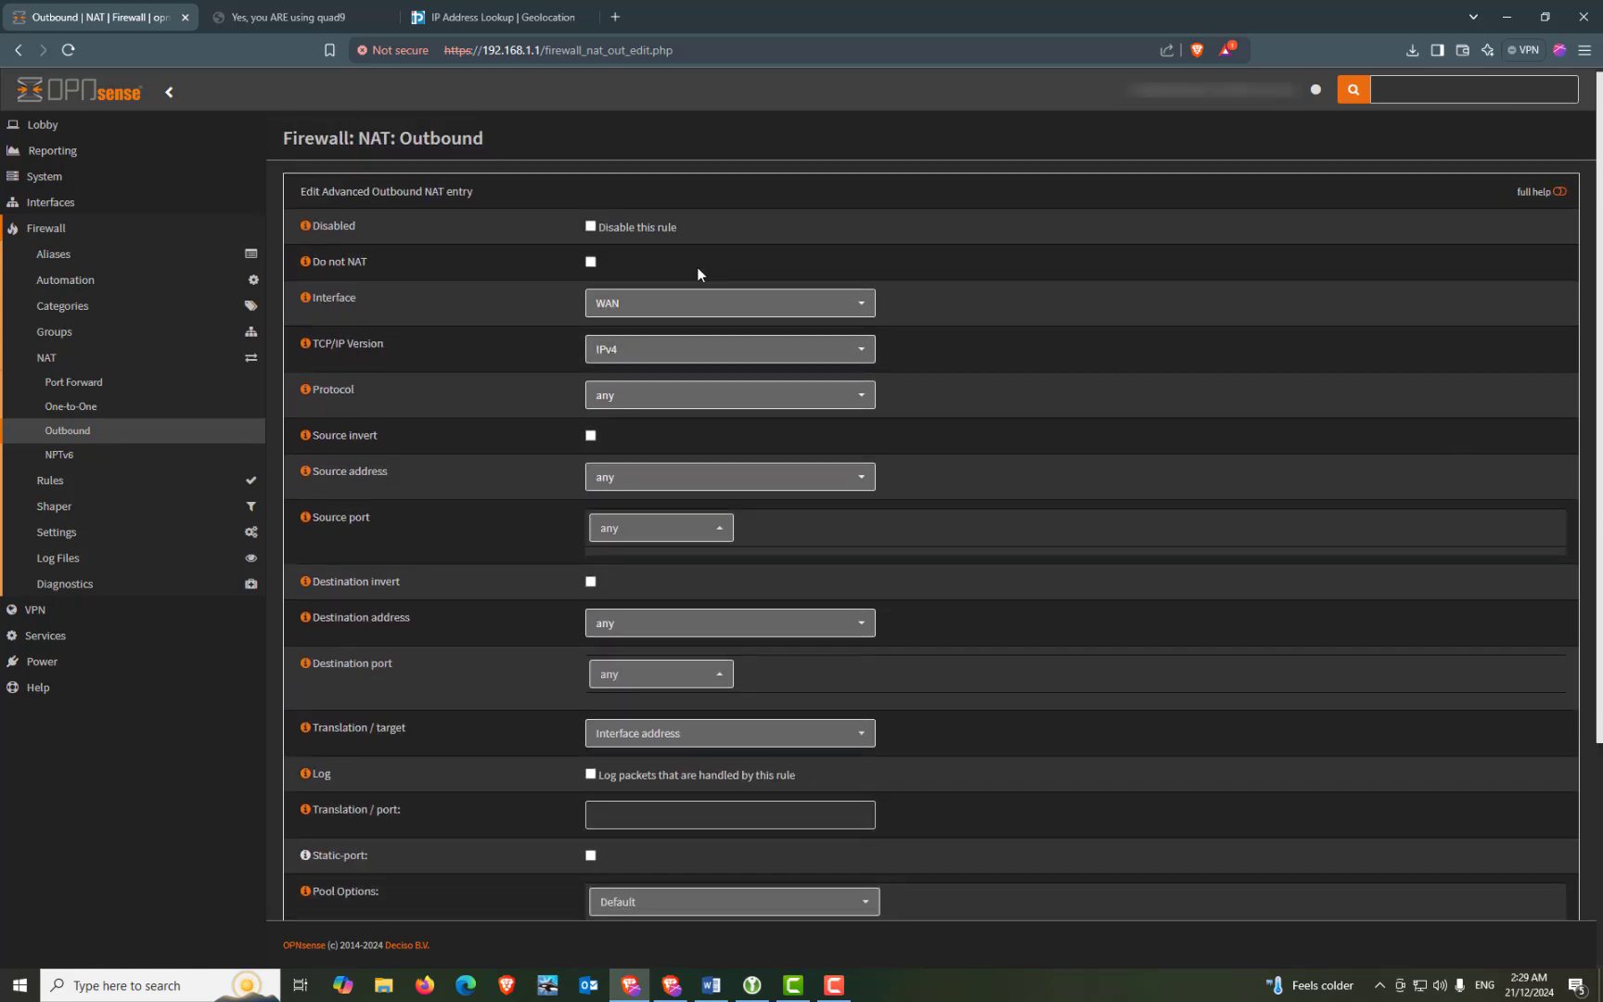
pyautogui.click(708, 304)
pyautogui.click(670, 522)
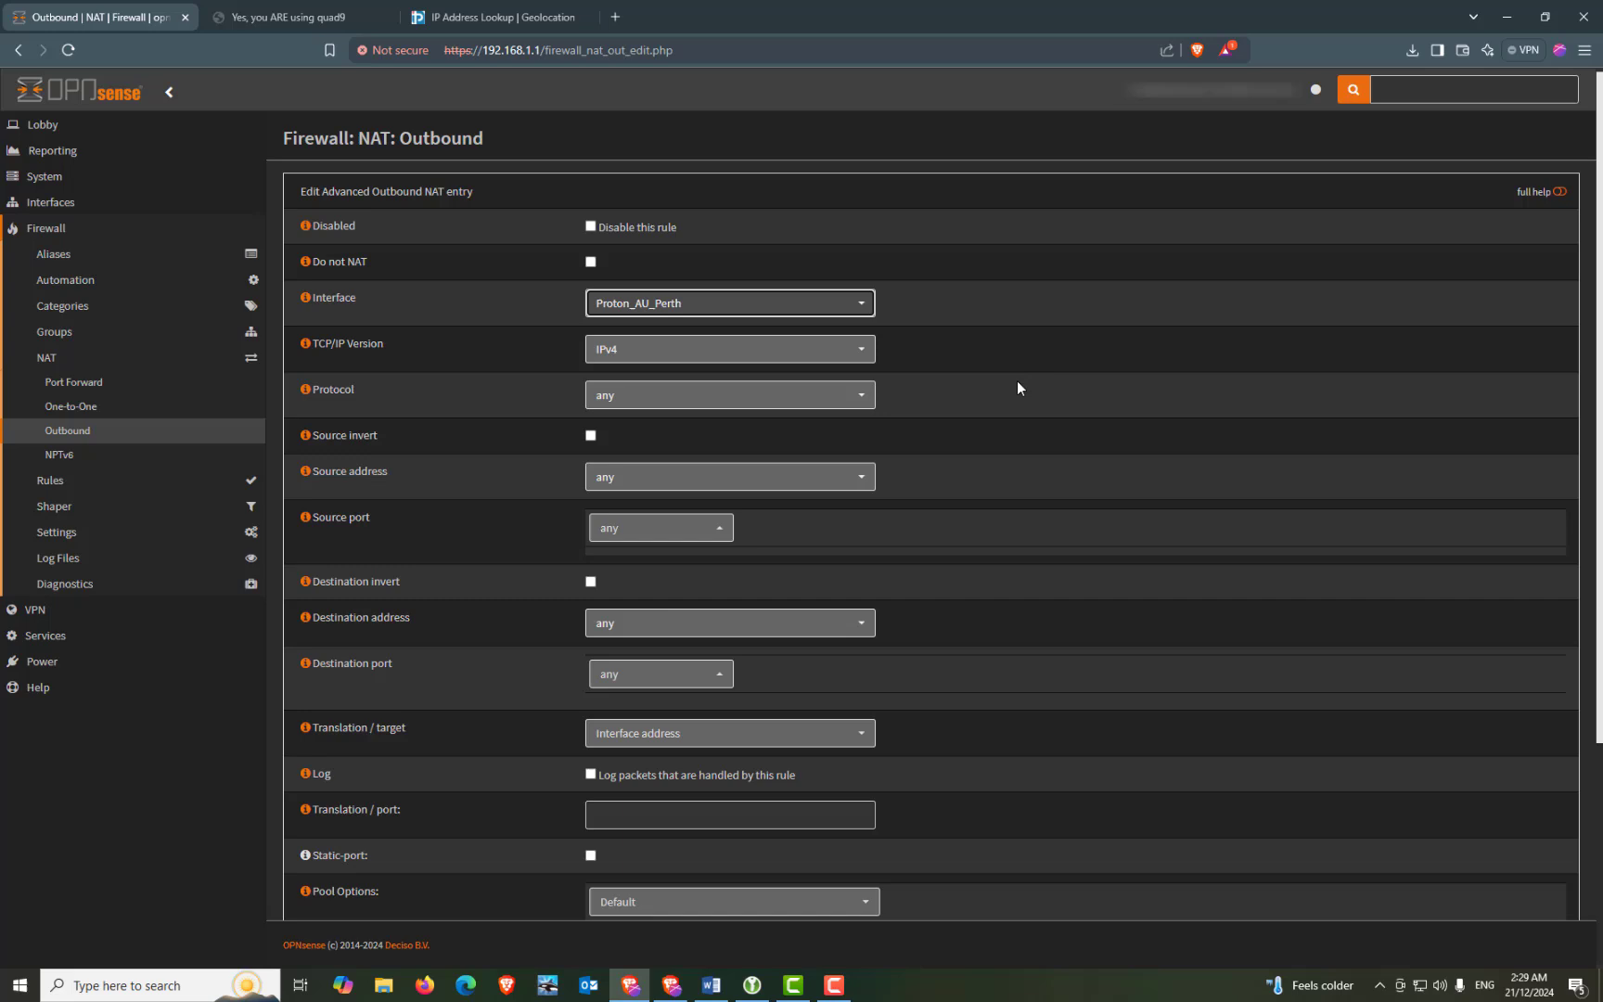
# Step: Set the NAT rule's source address to Proton_AU_Perth_Hosts, then save and apply
pyautogui.hotkey('alt', 'Tab')
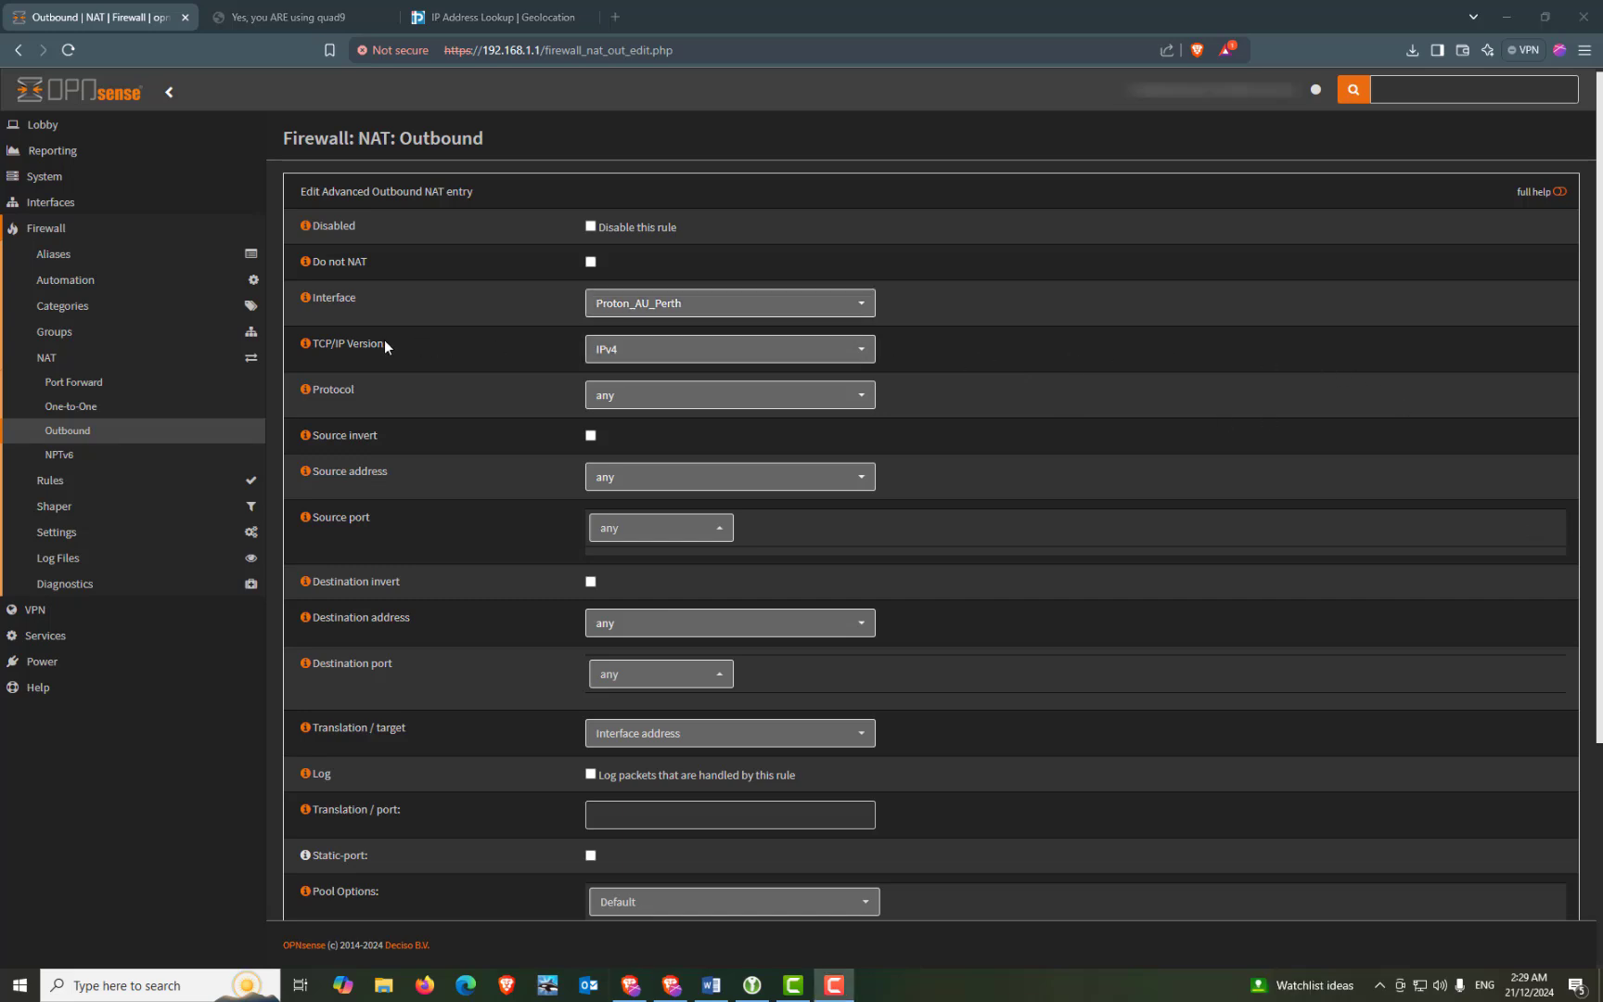
pyautogui.moveTo(297, 346); pyautogui.dragTo(344, 340)
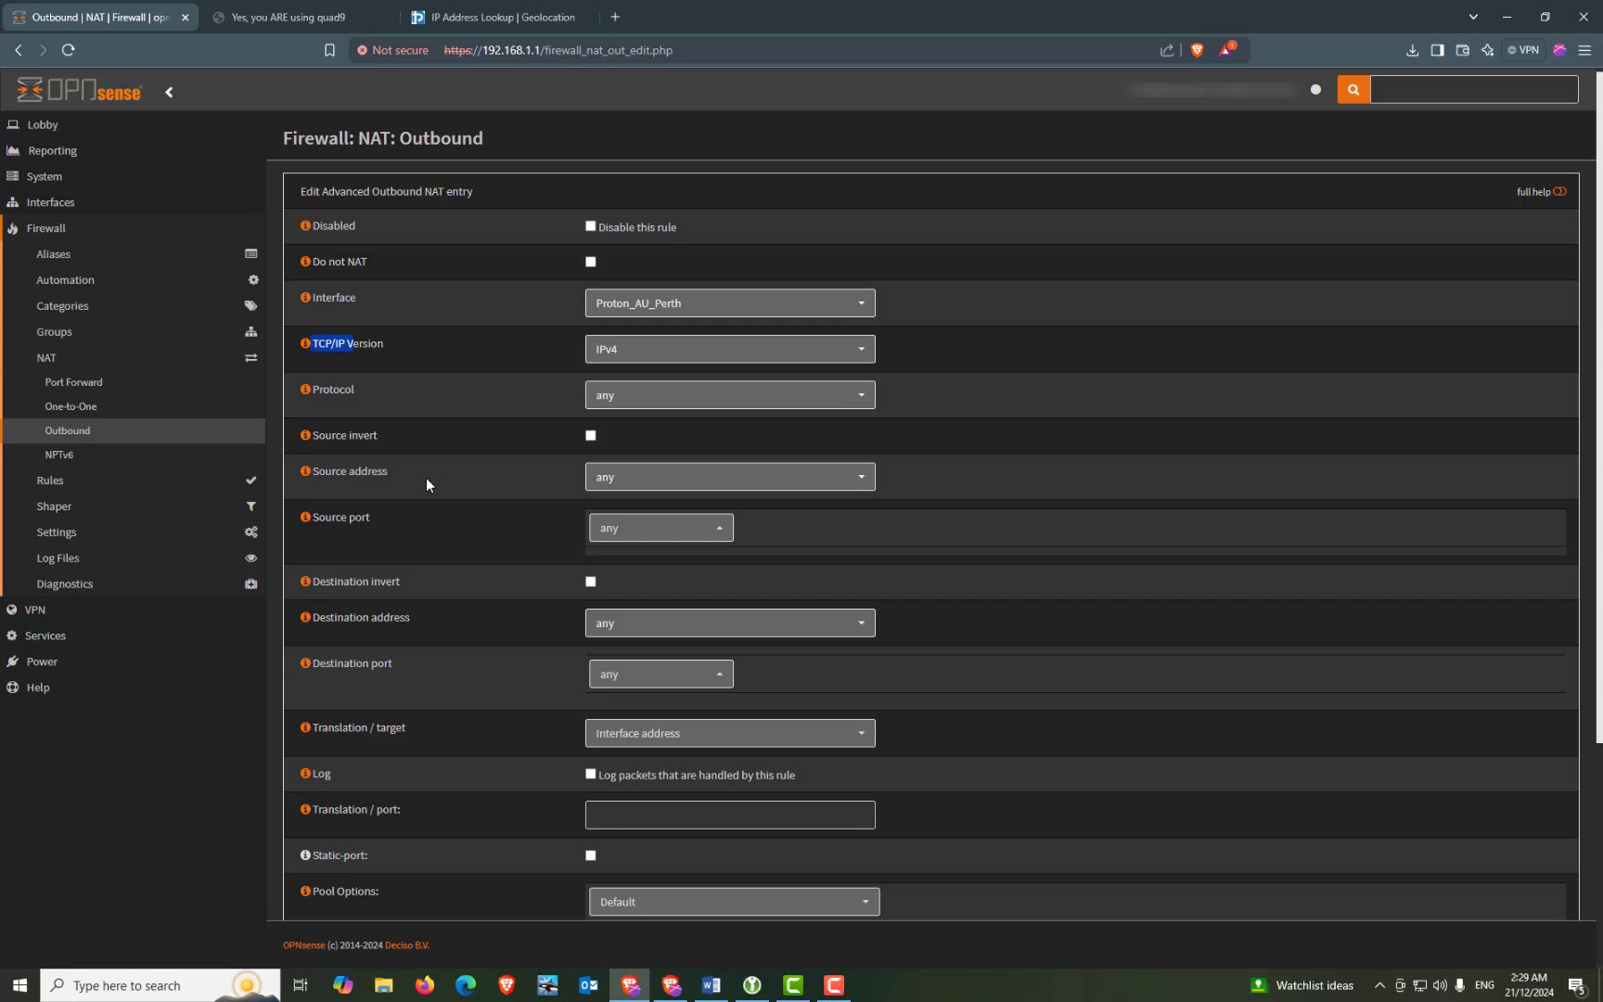
pyautogui.click(627, 480)
pyautogui.scroll(-2, 668, 561)
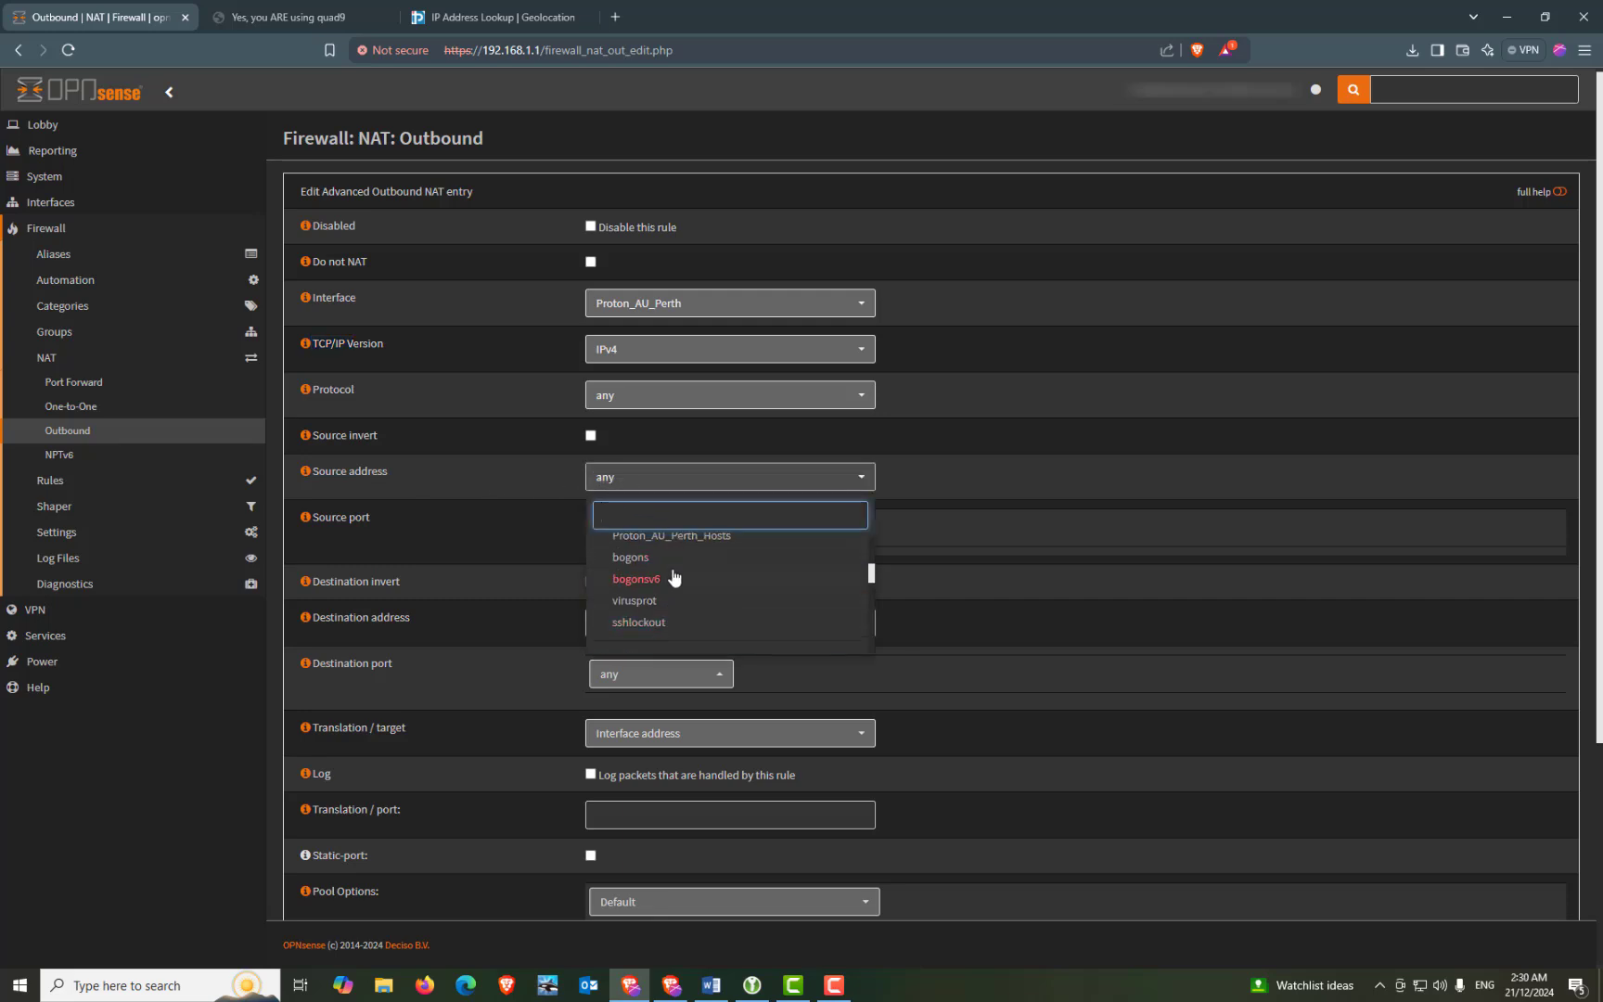
pyautogui.scroll(2, 673, 578)
pyautogui.click(669, 620)
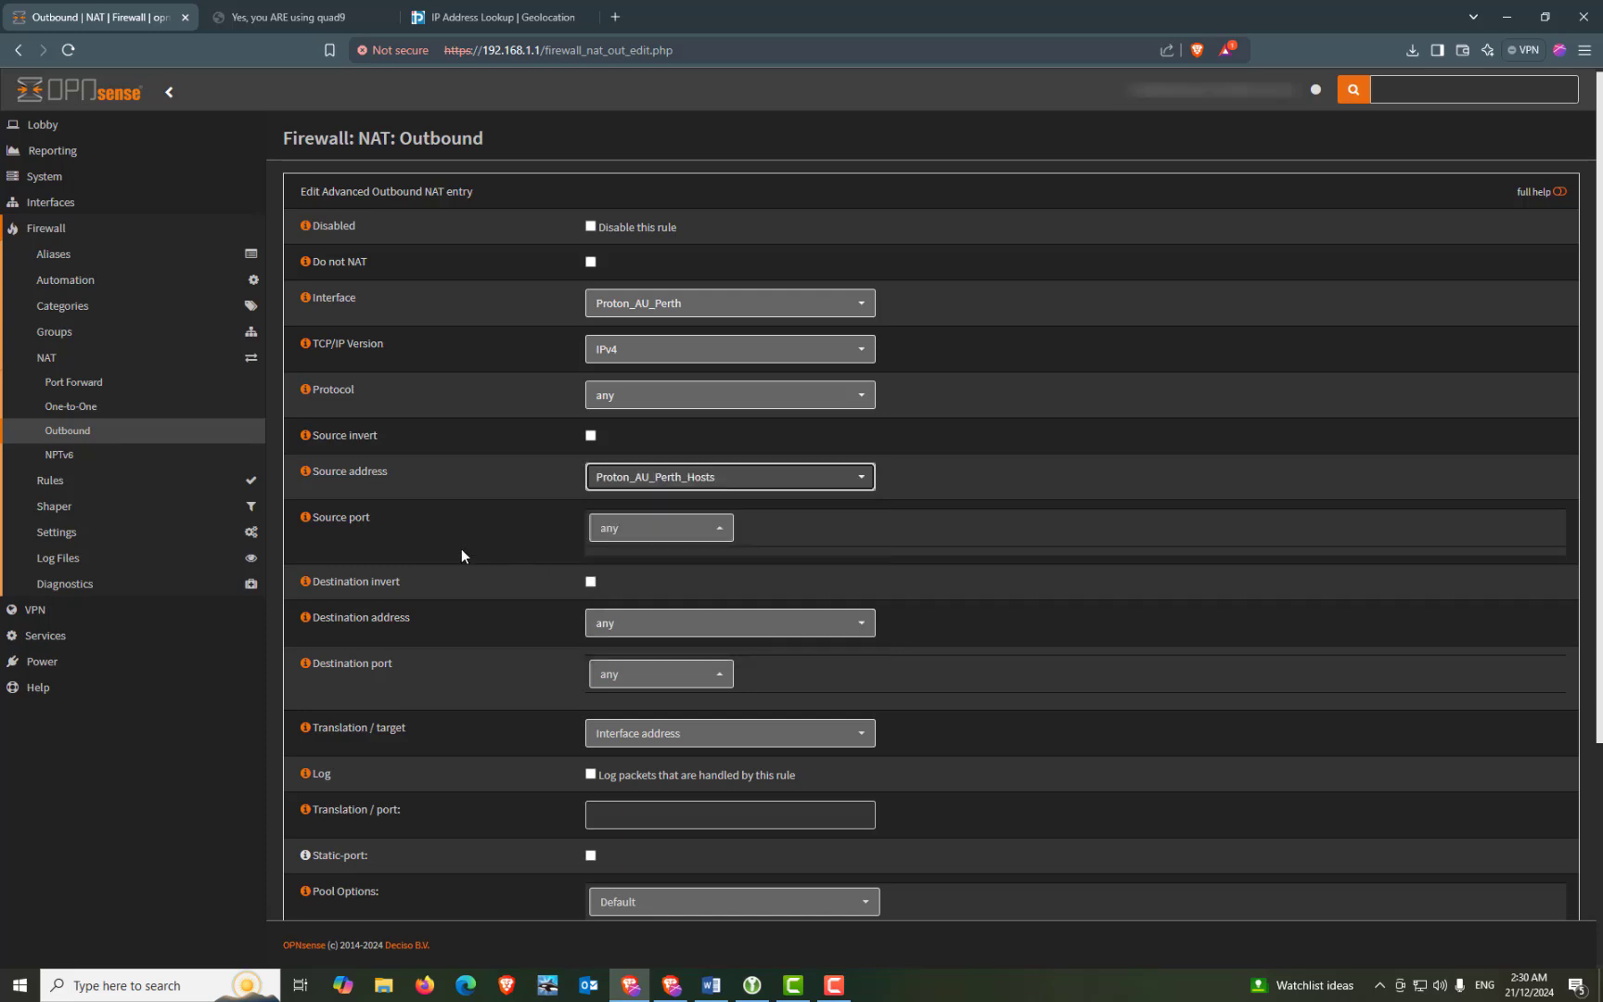
pyautogui.scroll(-3, 458, 549)
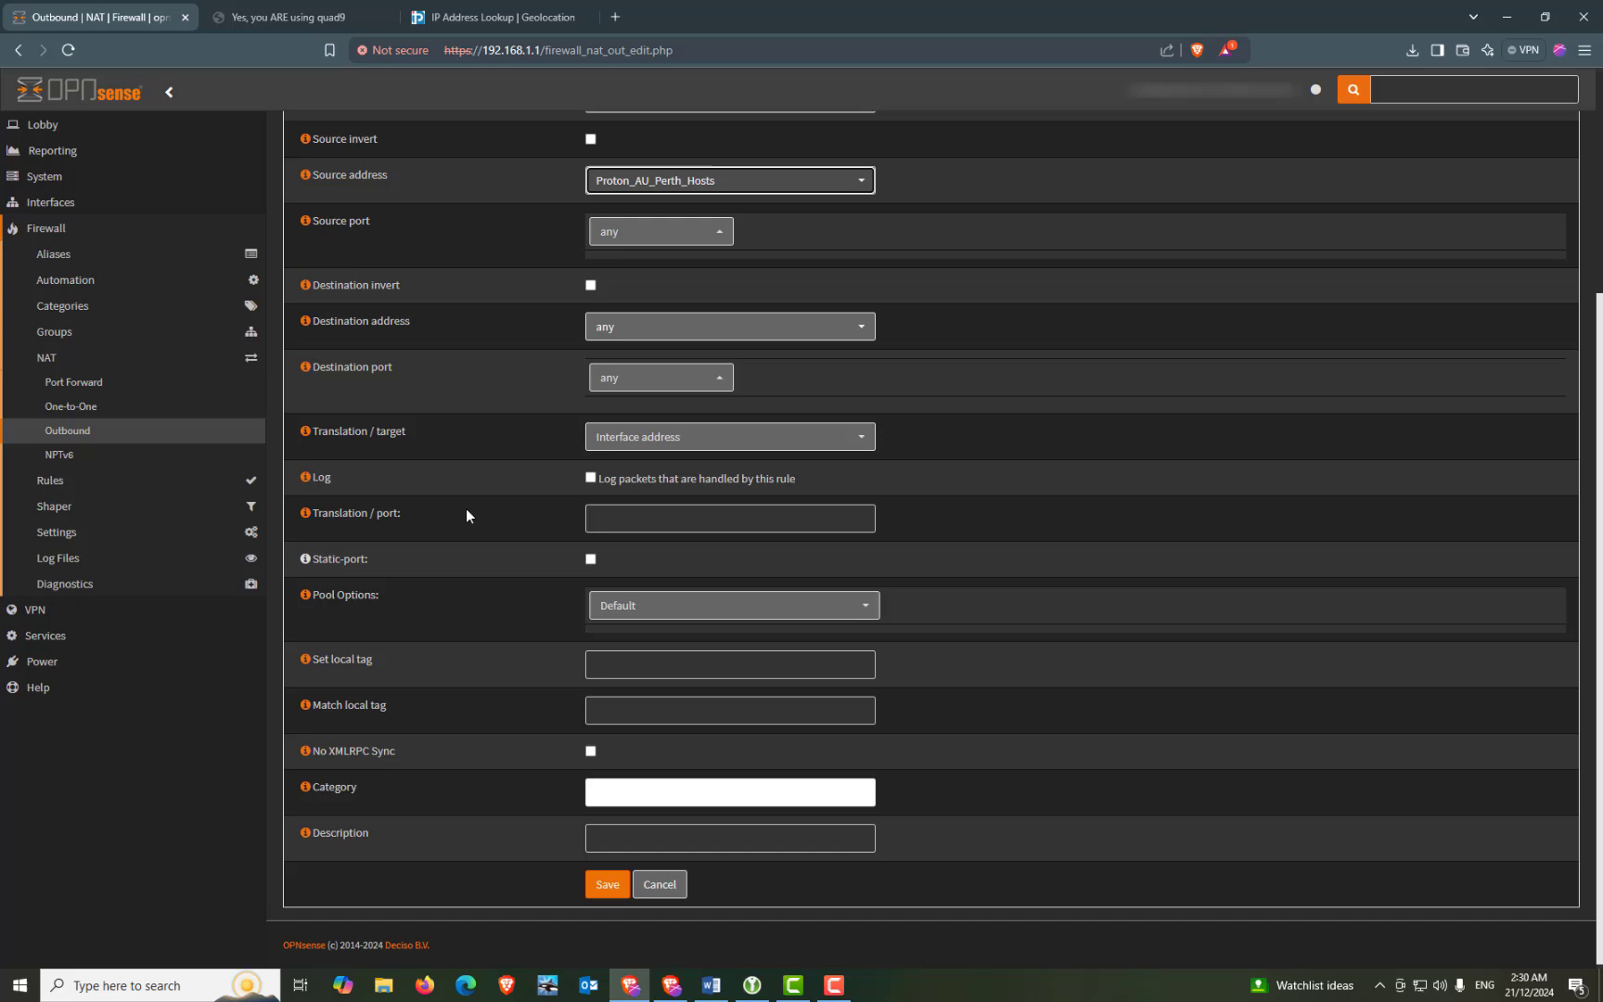
pyautogui.click(605, 885)
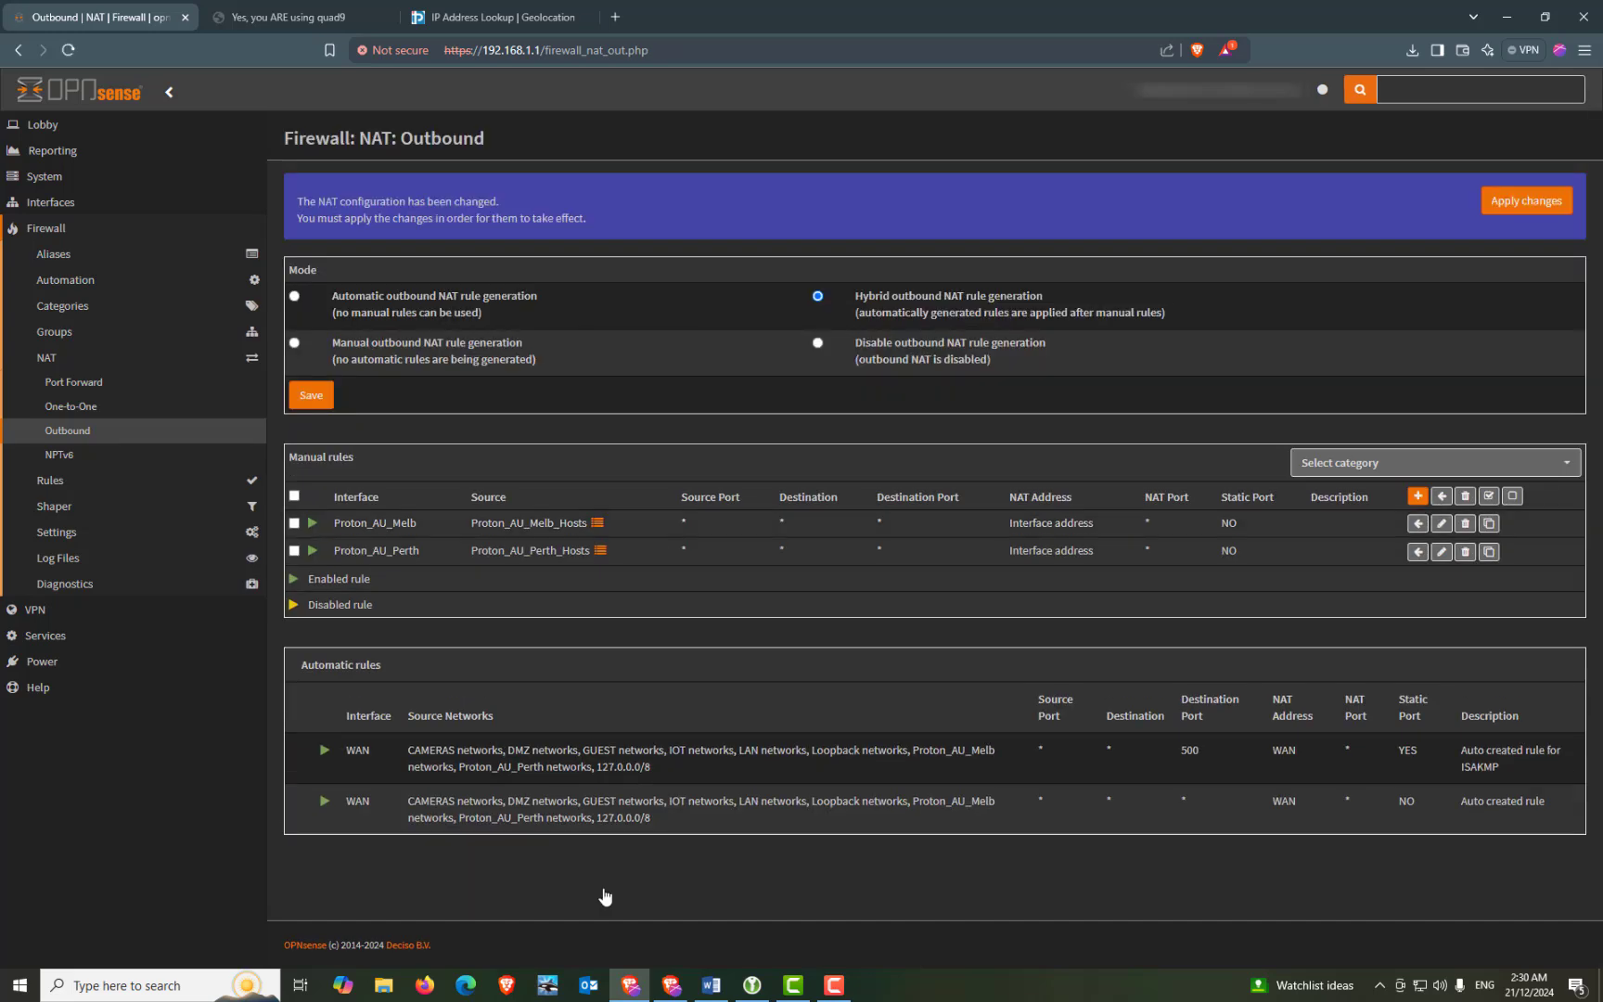
pyautogui.click(1526, 201)
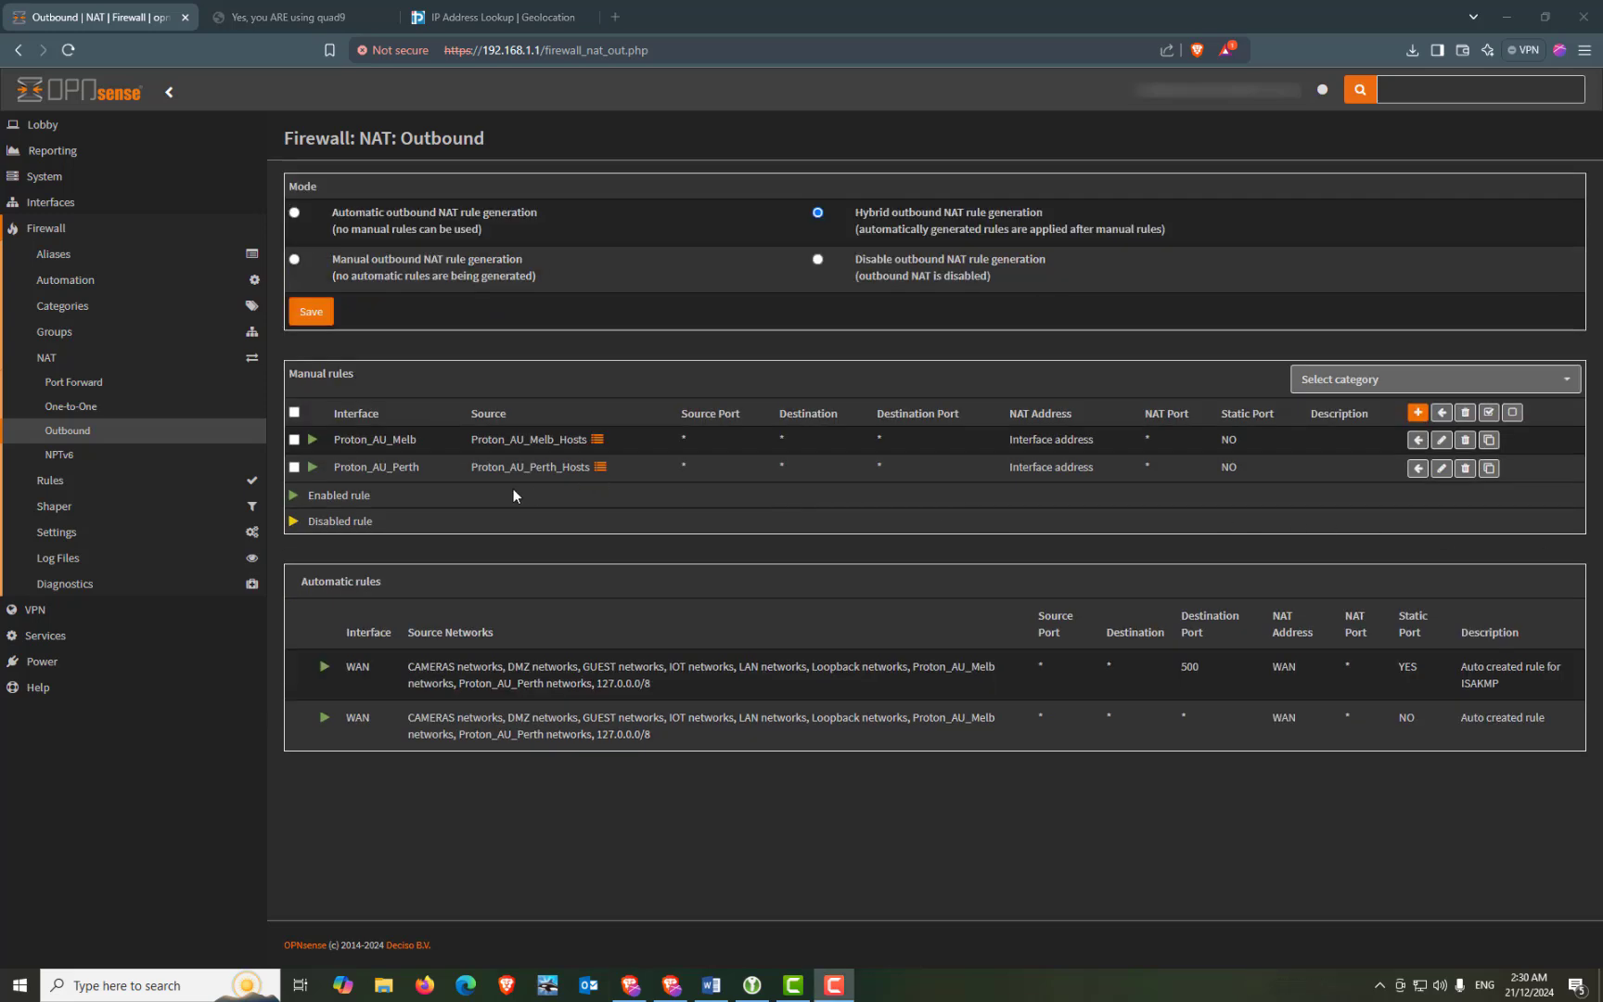
# Step: Re-apply the WireGuard instances configuration with Enable WireGuard ticked
pyautogui.click(35, 610)
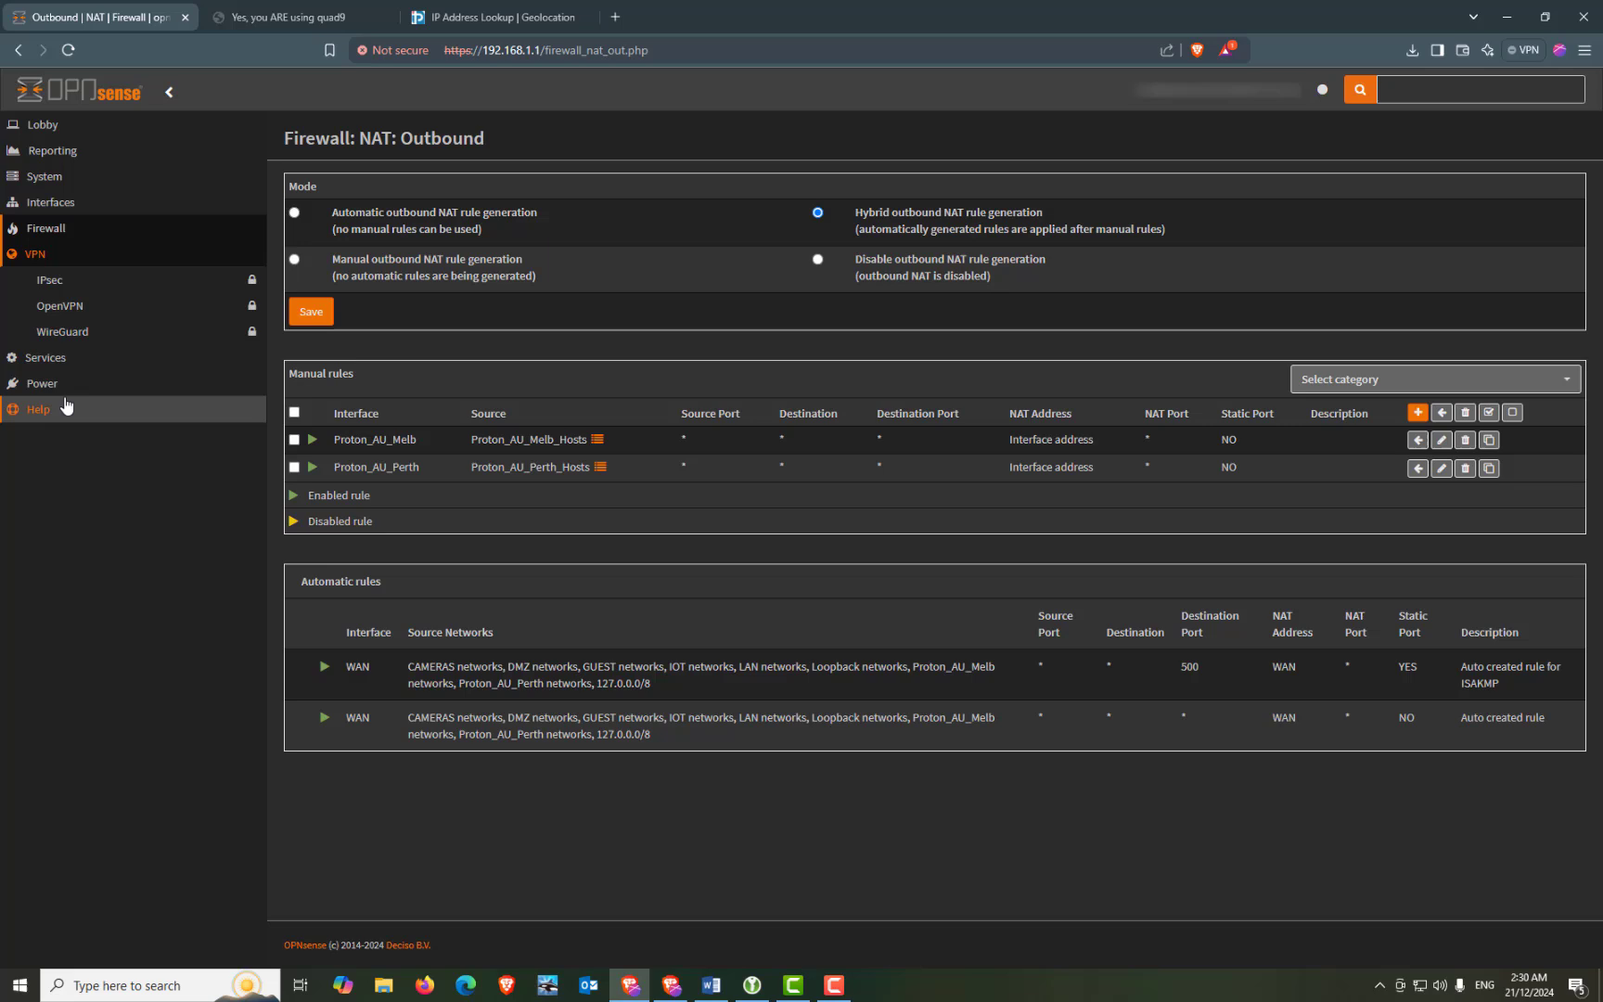
pyautogui.click(65, 331)
pyautogui.click(69, 360)
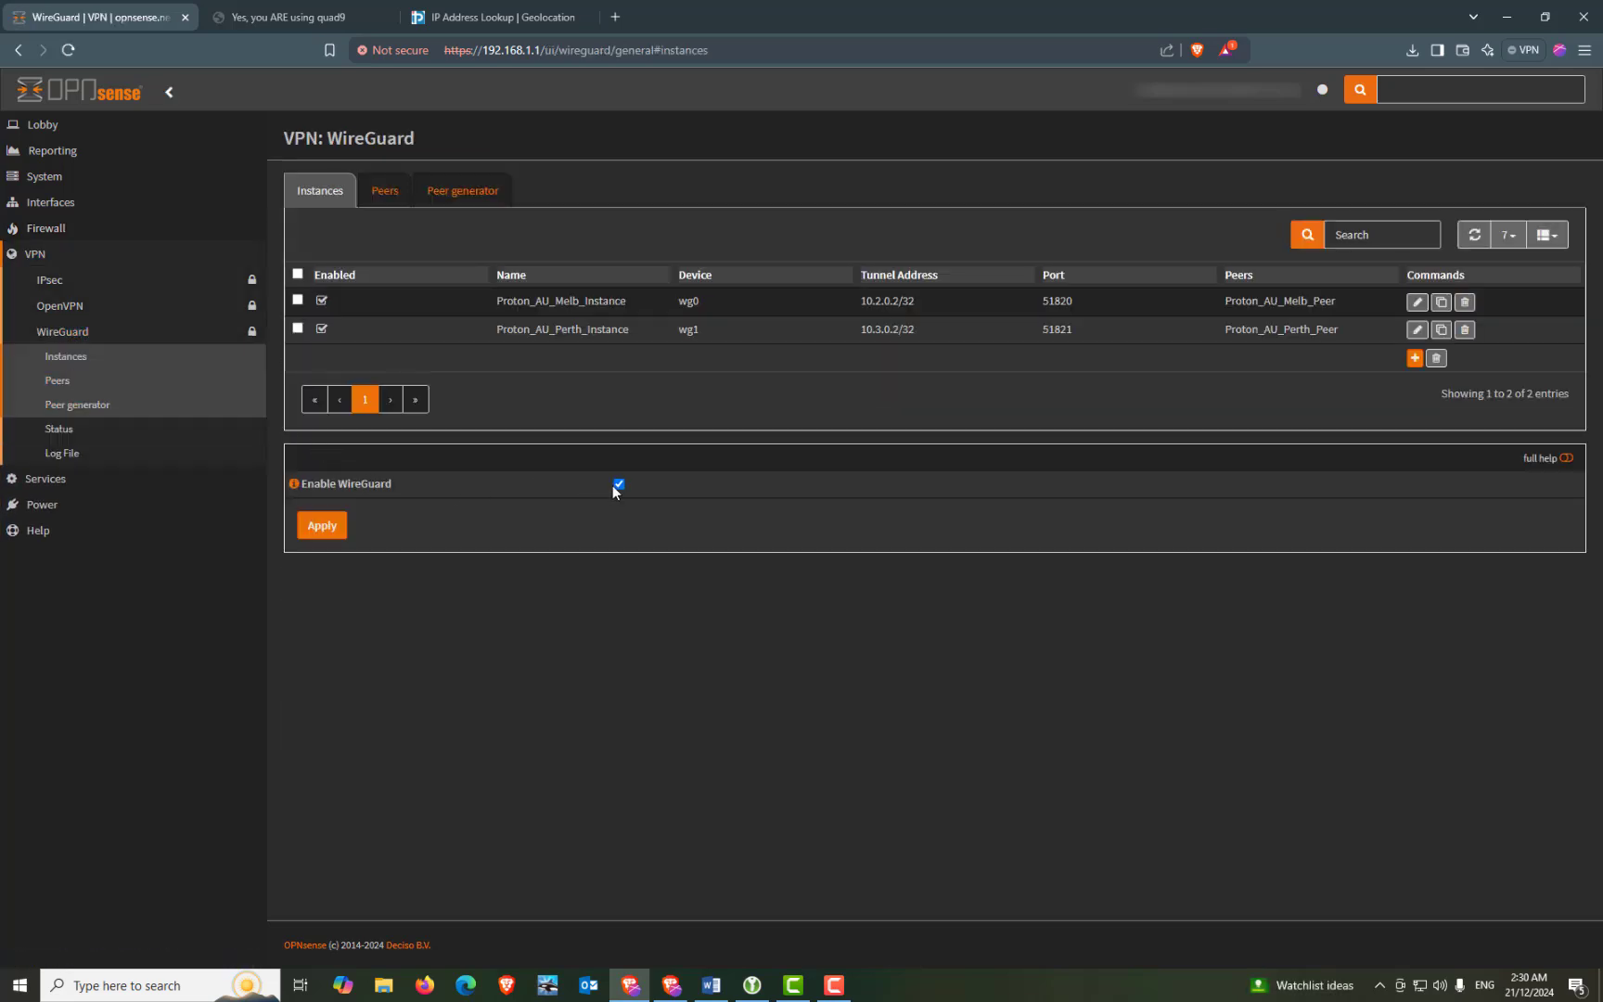
pyautogui.click(316, 526)
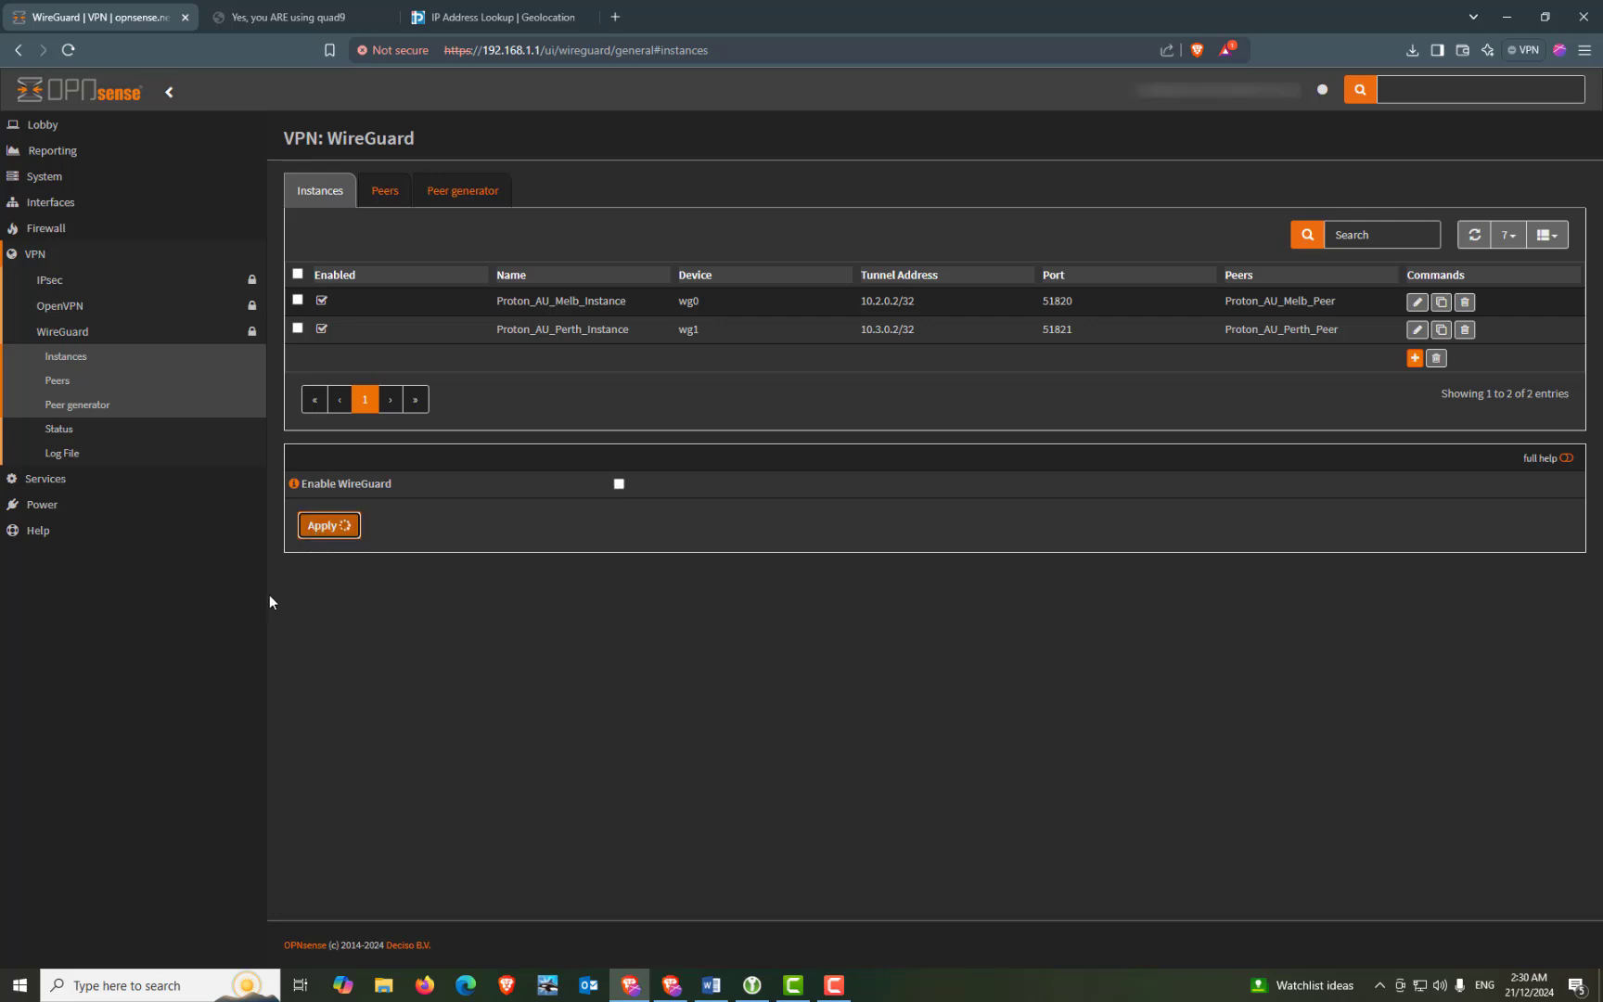
pyautogui.click(618, 485)
pyautogui.click(308, 532)
# Step: Reload iplocation.net, still showing Melbourne, Victoria, then return to the OPNsense WireGuard page
pyautogui.click(460, 20)
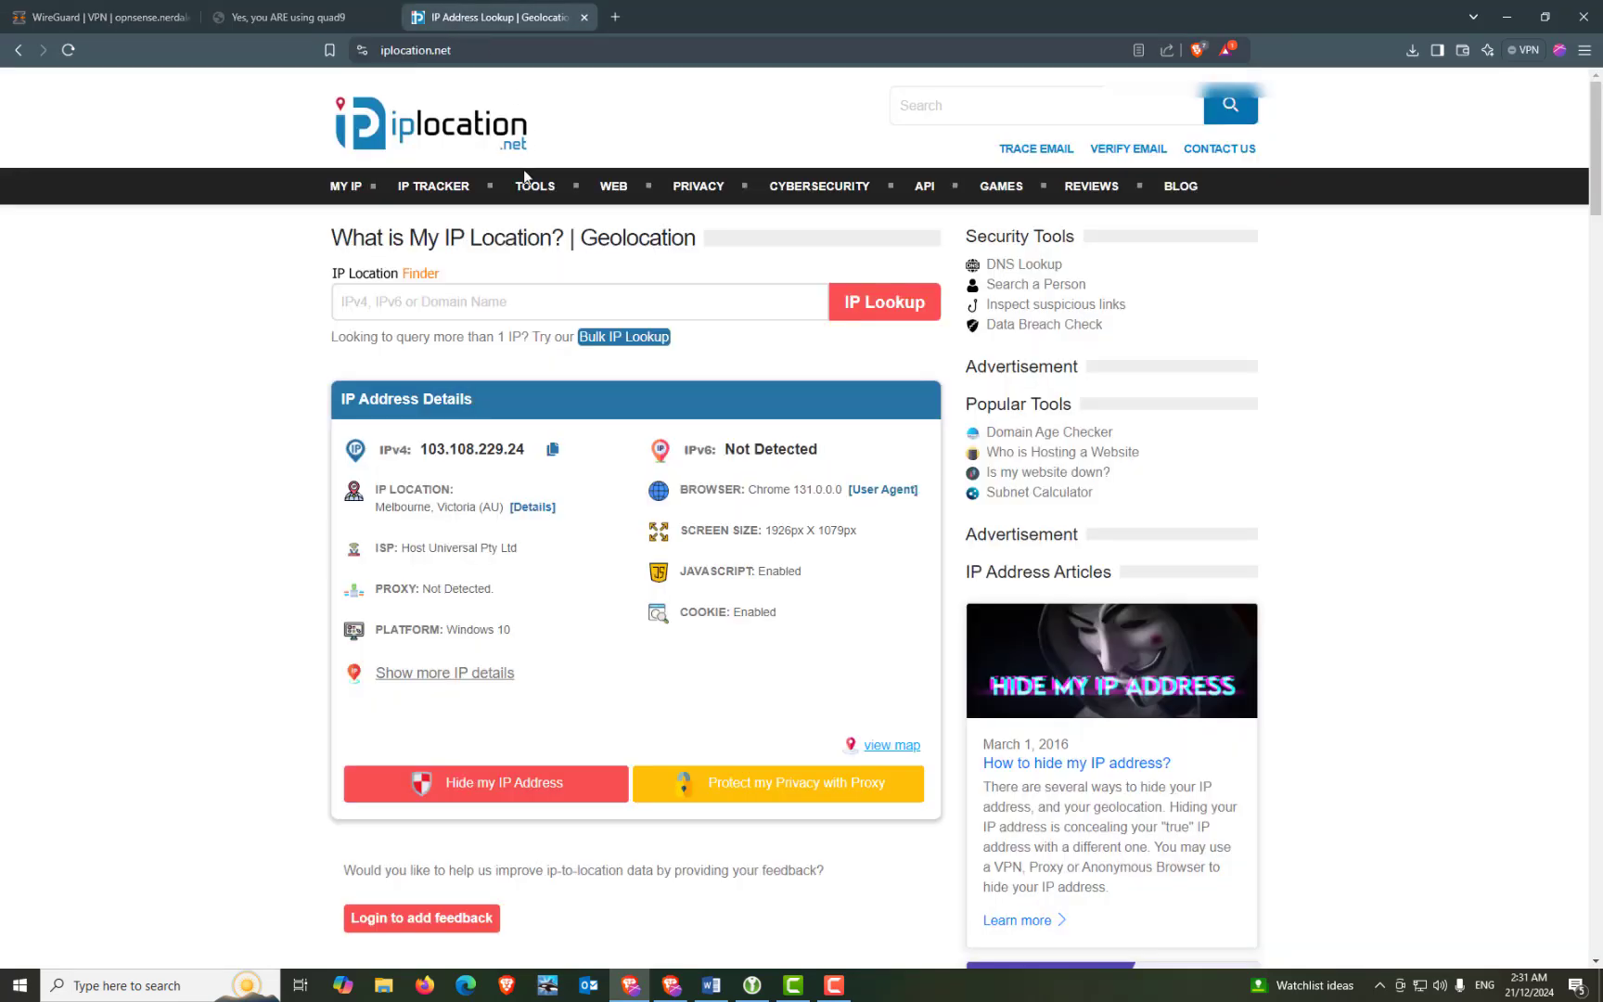
pyautogui.click(68, 52)
pyautogui.click(129, 19)
# Step: Open the OPNsense dashboard's Gateways widget: Proton_AU_Perth_Gateway offline at 100% loss, Melb online
pyautogui.click(45, 125)
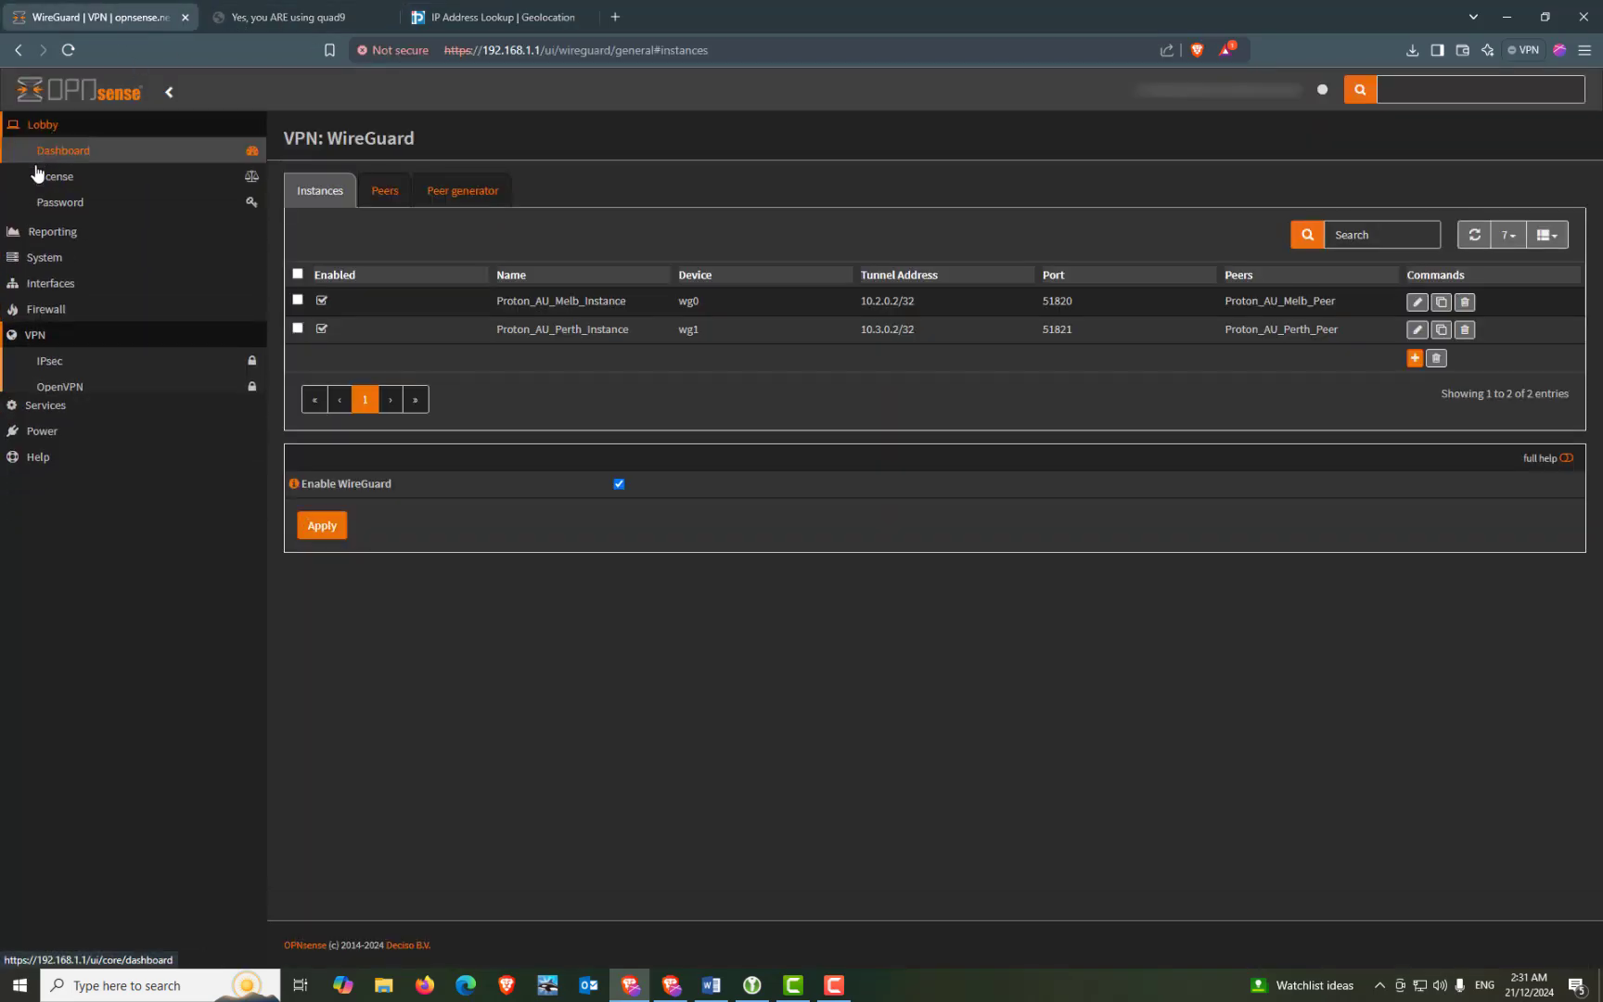
pyautogui.click(51, 152)
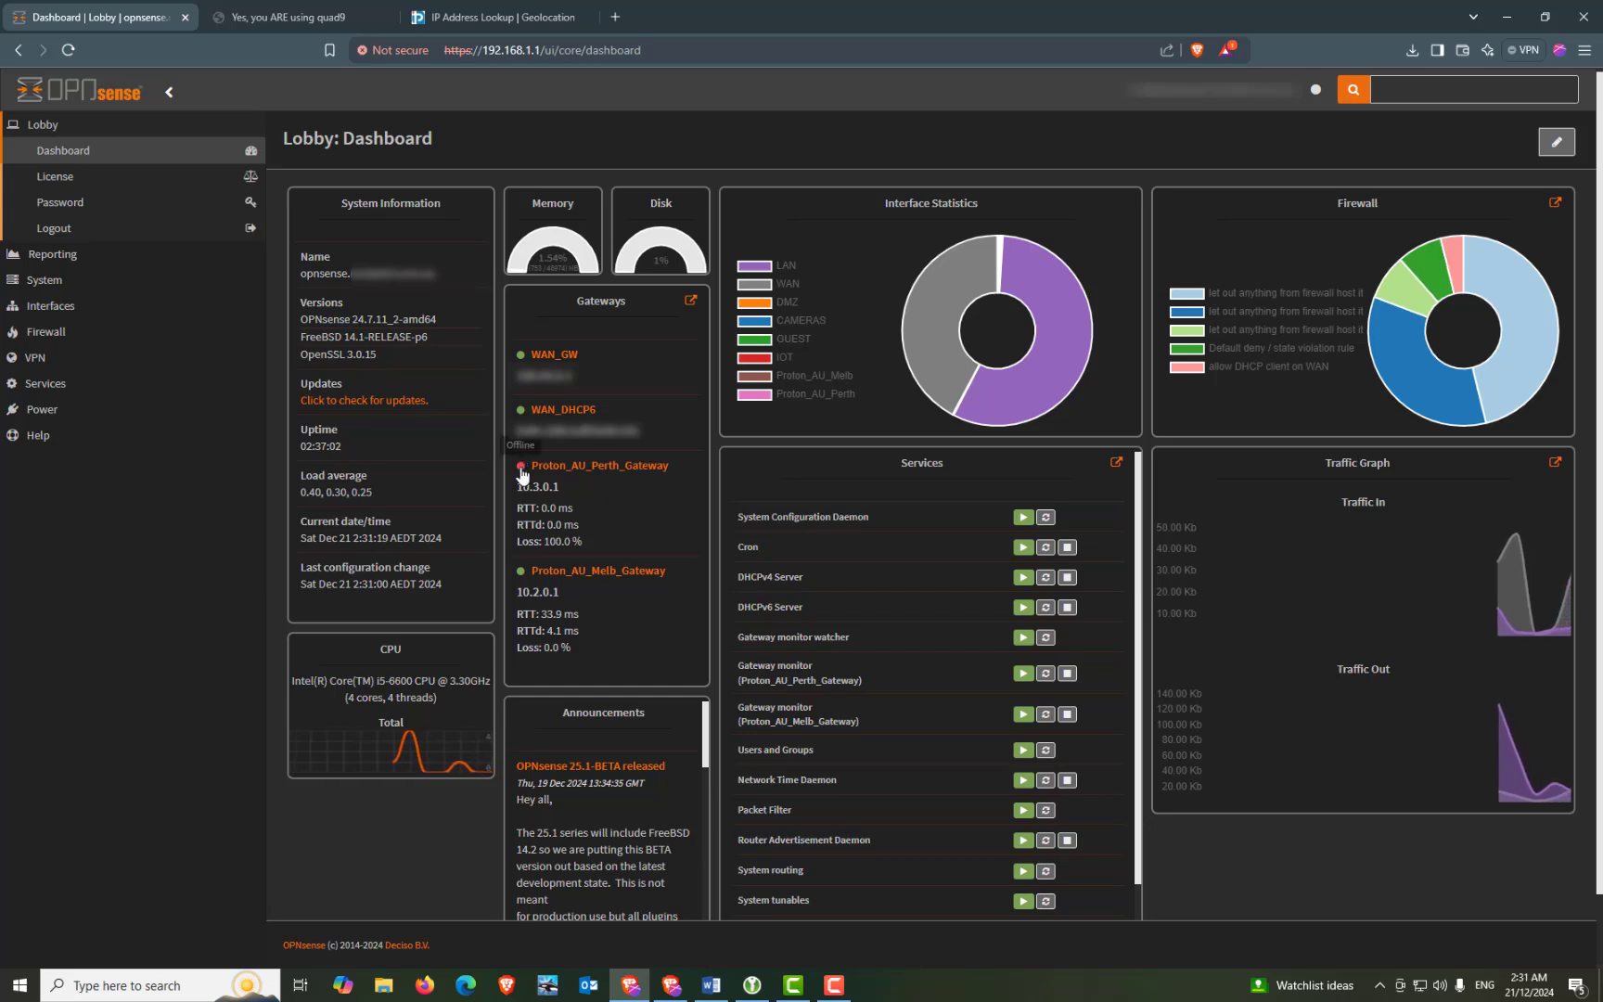
pyautogui.moveTo(523, 473)
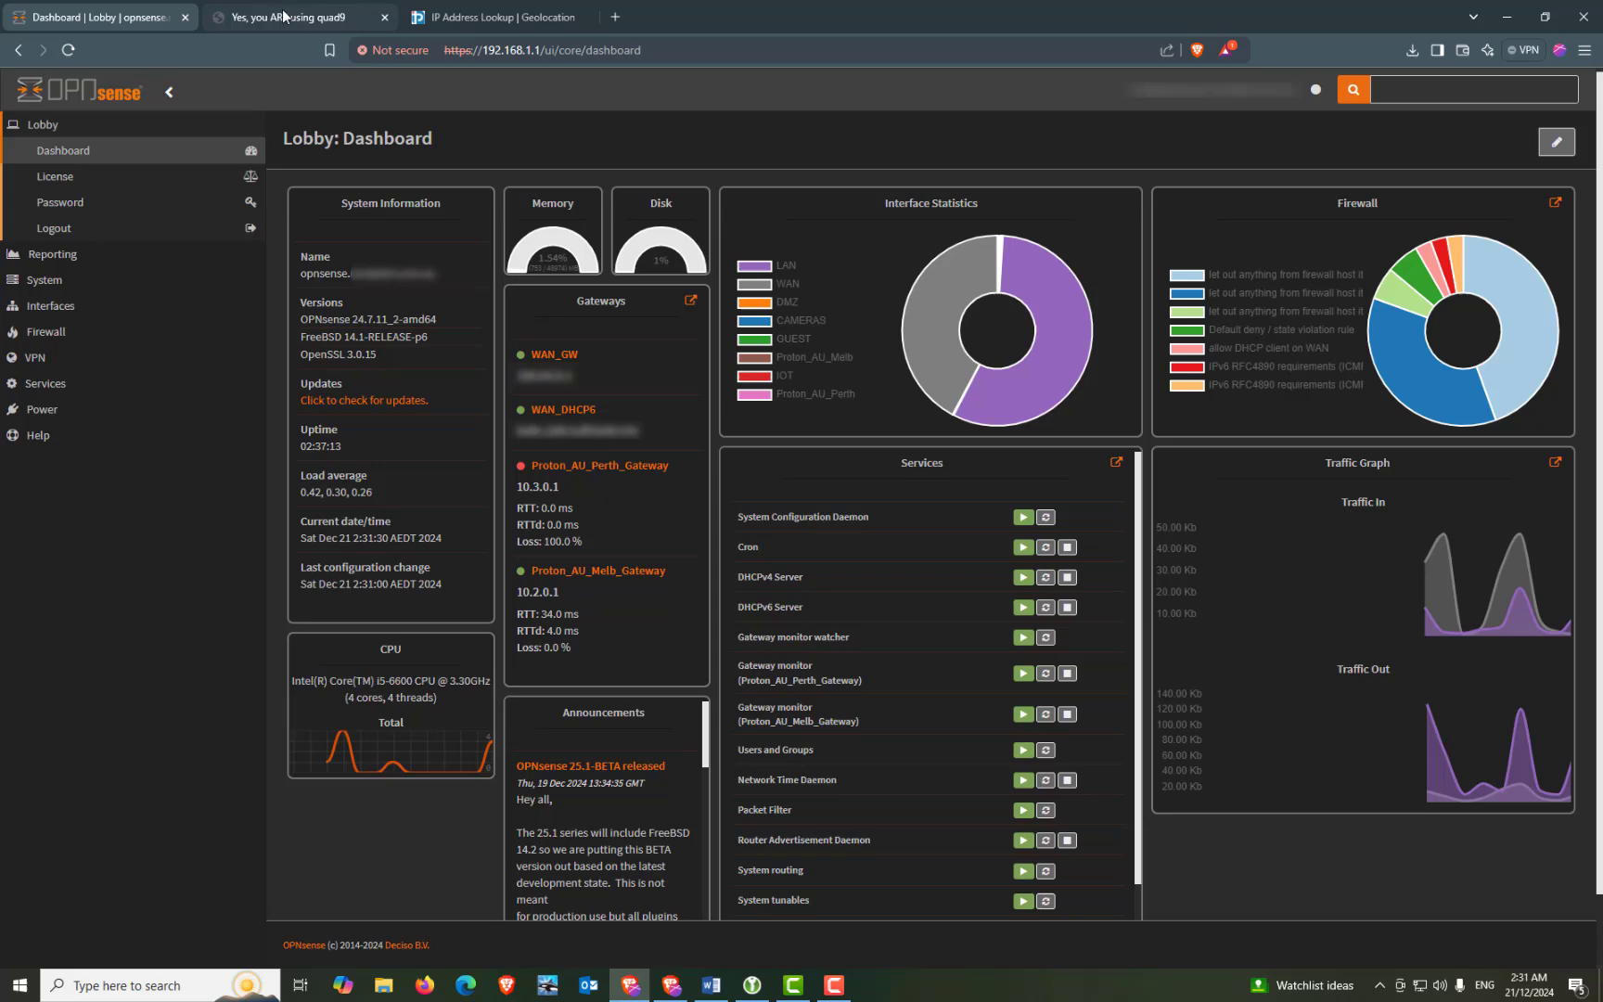
pyautogui.click(429, 18)
pyautogui.click(102, 16)
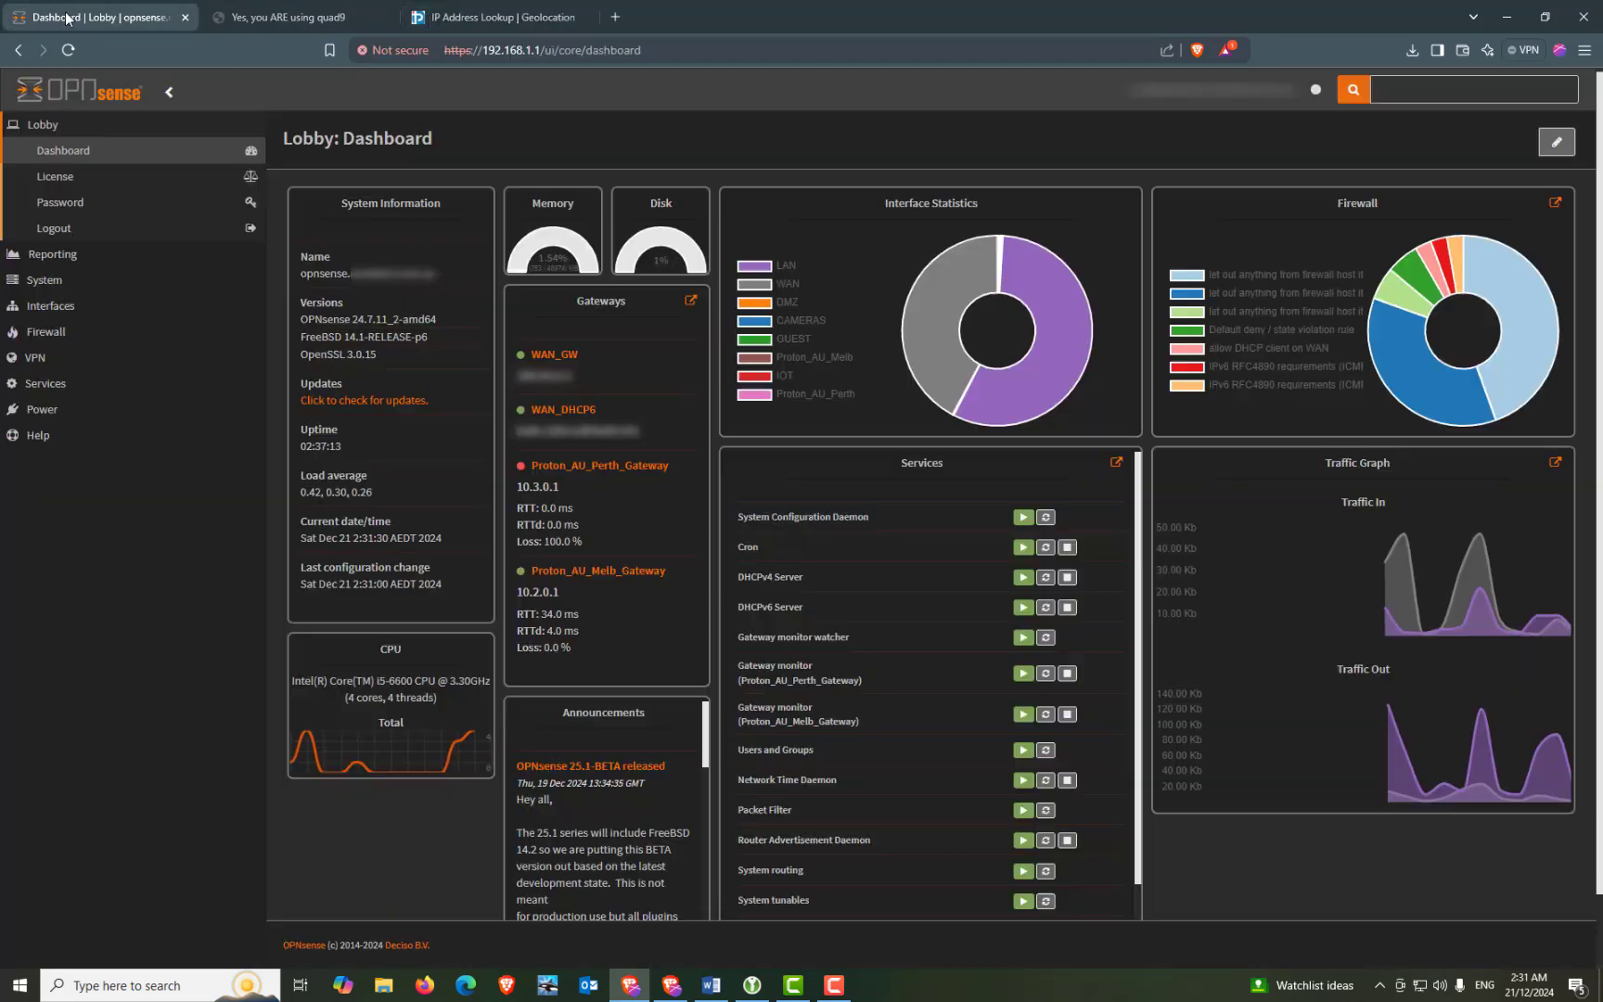
# Step: View the Ethernet adapter's IP details in Network & Internet settings, showing 192.168.1.13
pyautogui.click(1426, 988)
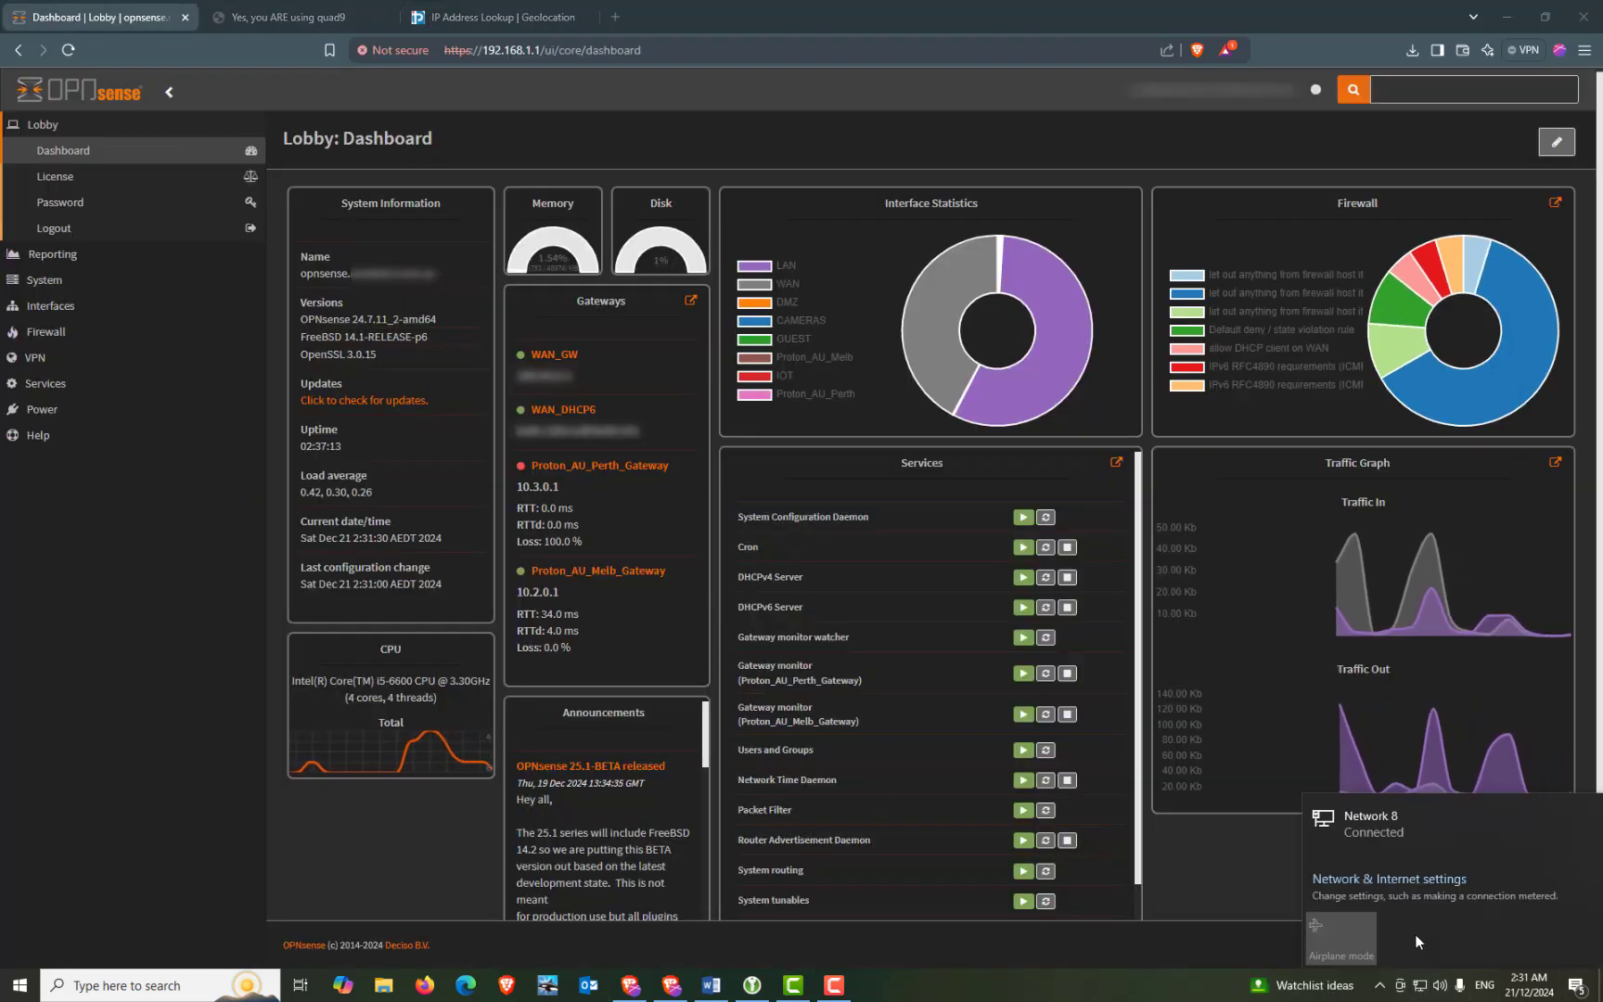
pyautogui.click(1354, 869)
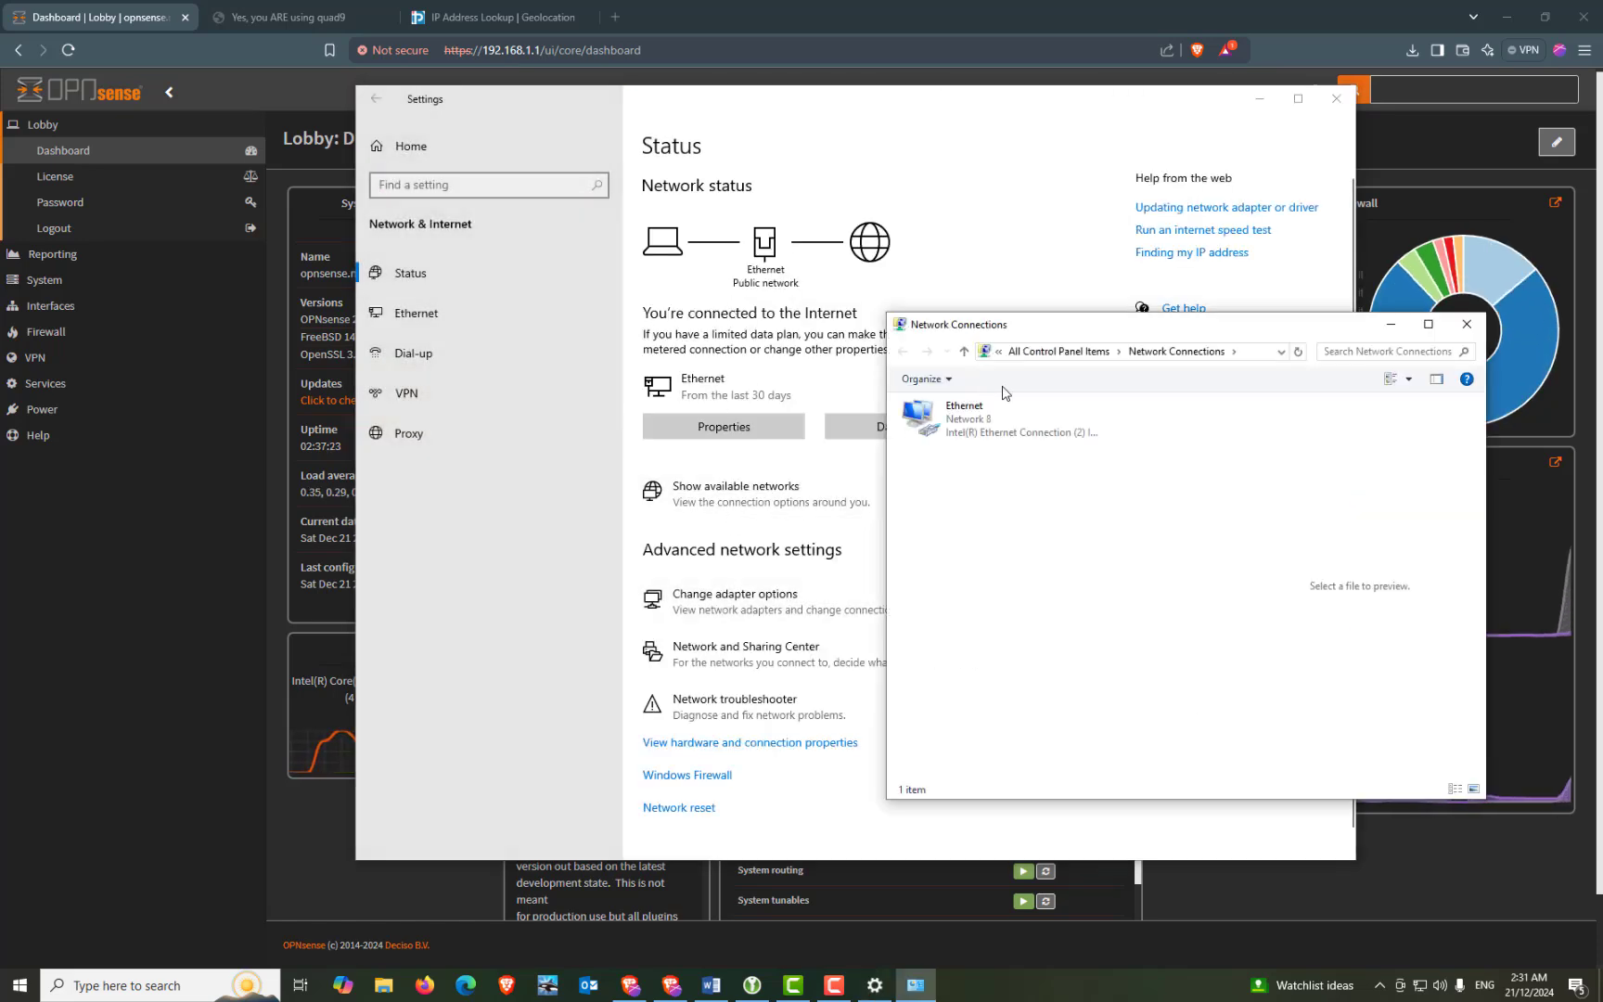
pyautogui.doubleClick(974, 417)
pyautogui.click(711, 482)
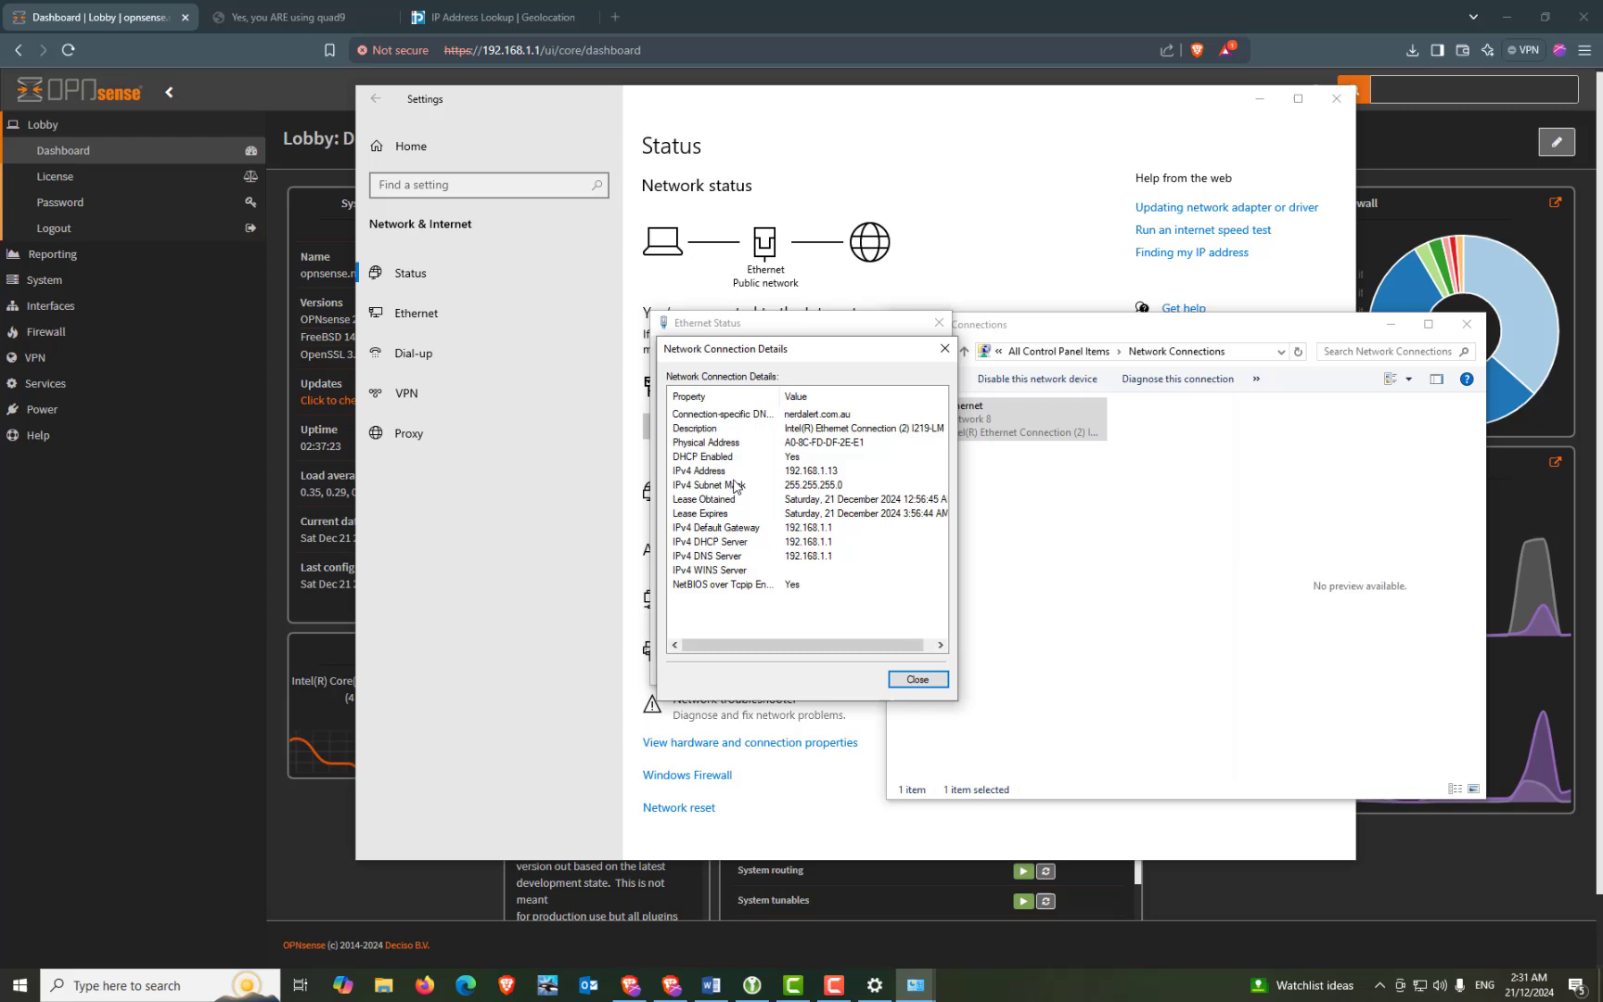
pyautogui.click(917, 679)
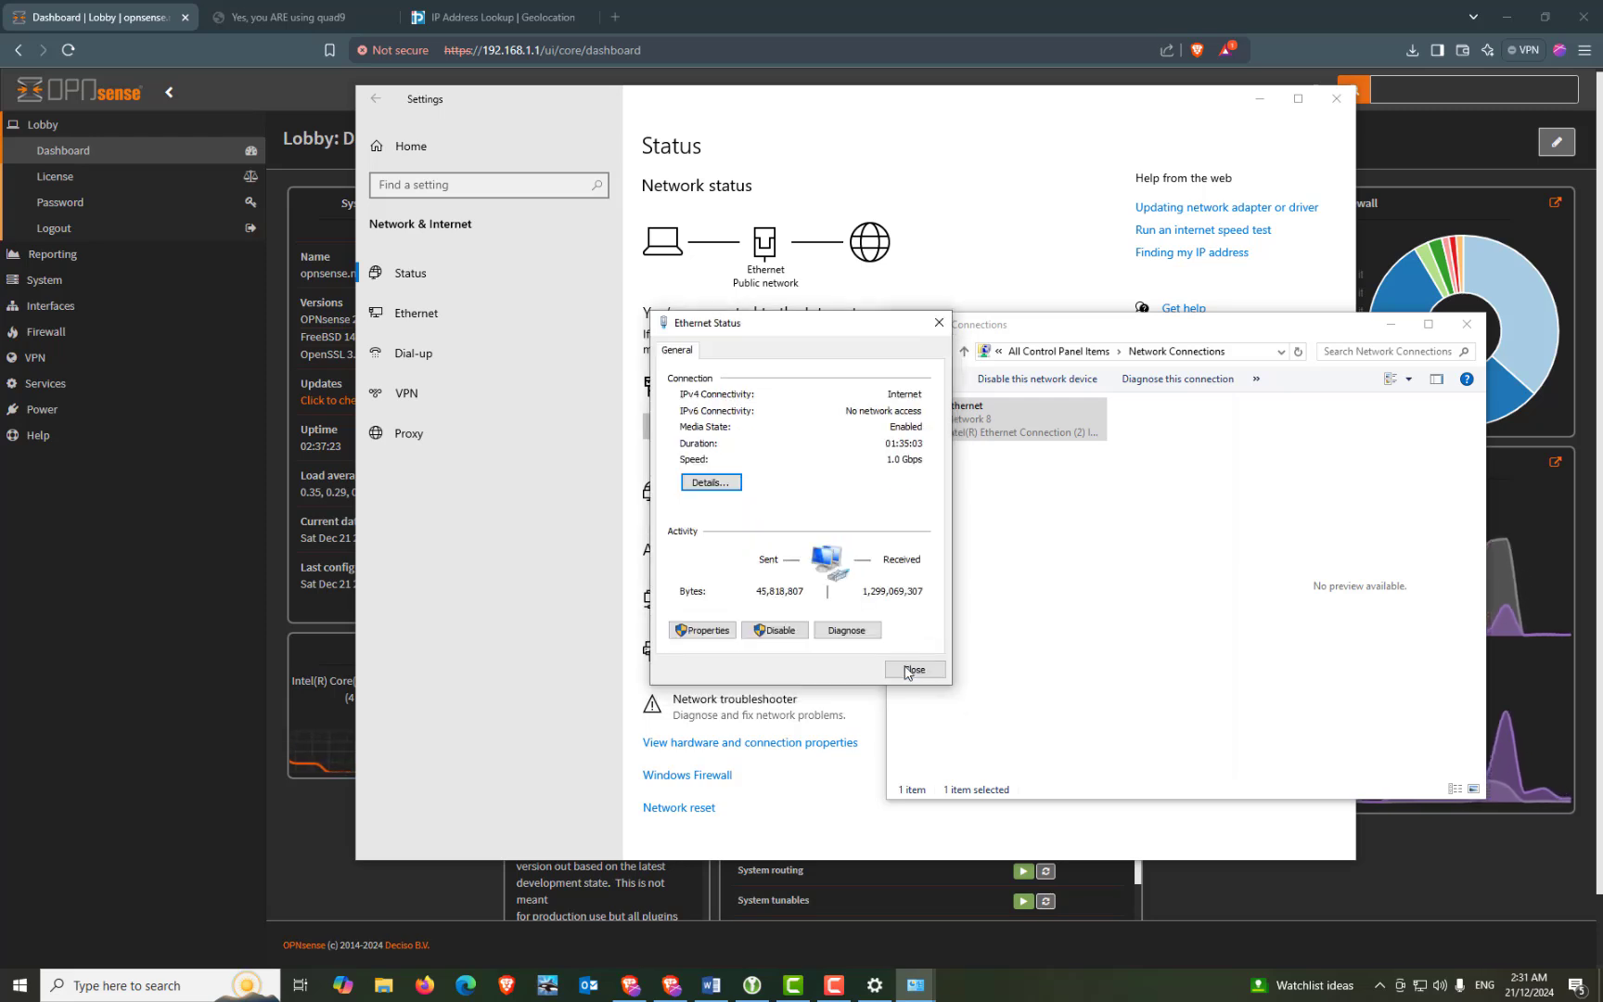
pyautogui.click(938, 322)
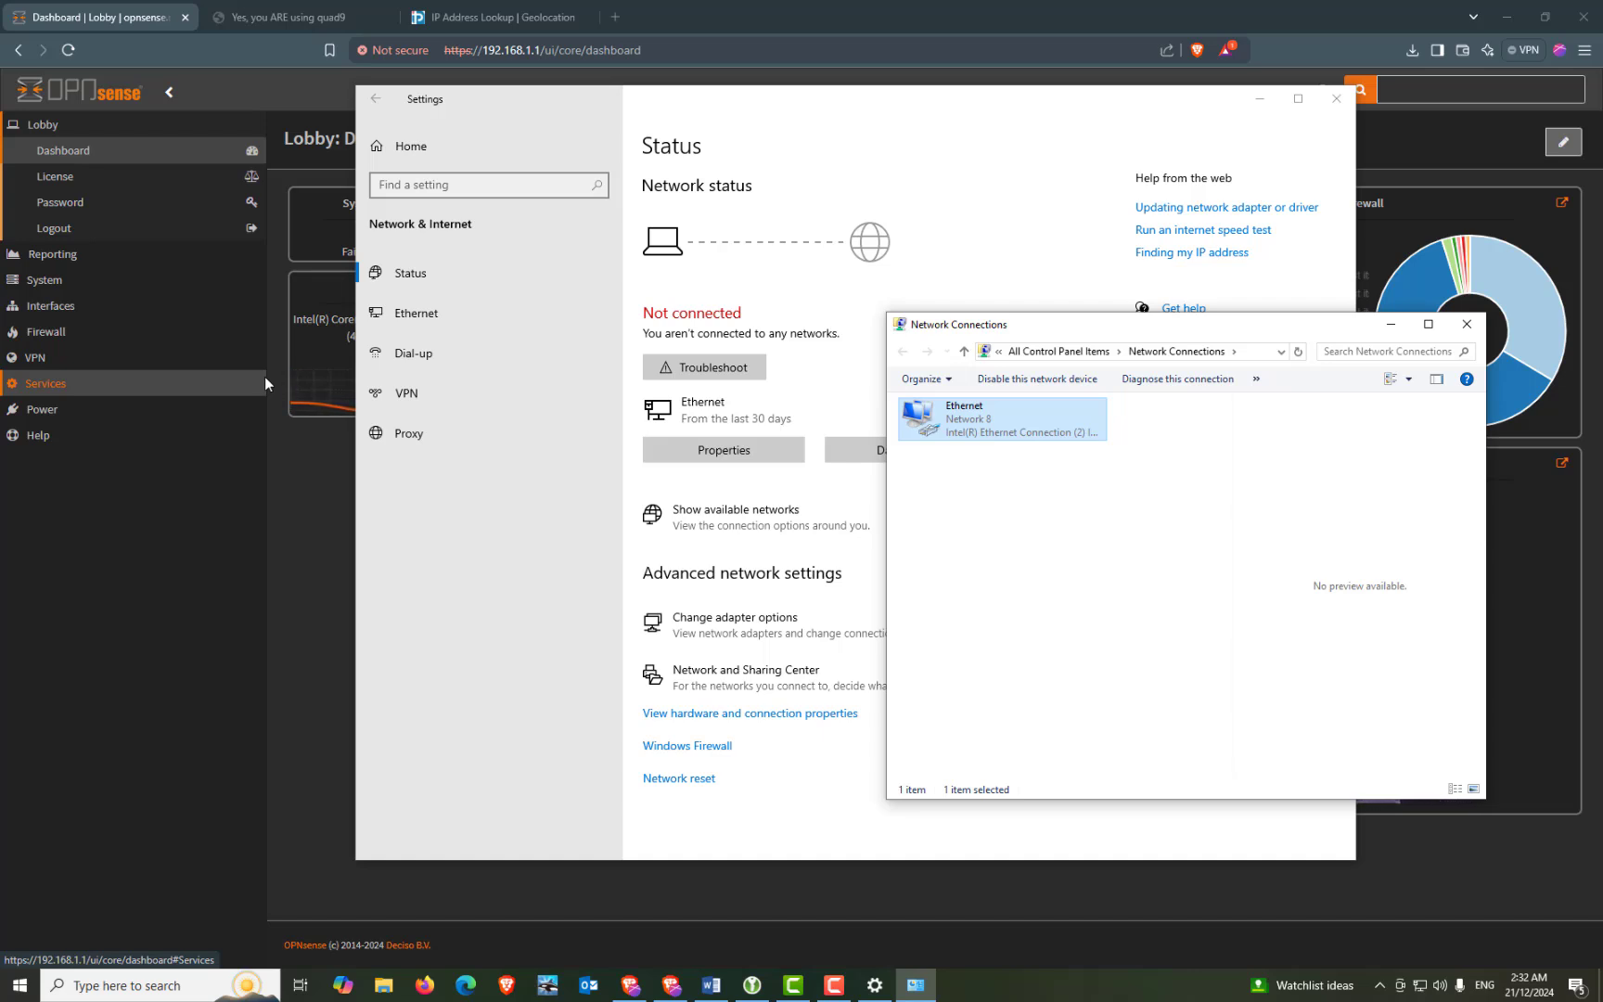
# Step: Recheck Ethernet details: now 192.168.20.100 with 192.168.20.1 as gateway and DNS
pyautogui.hotkey('alt', 'F4')
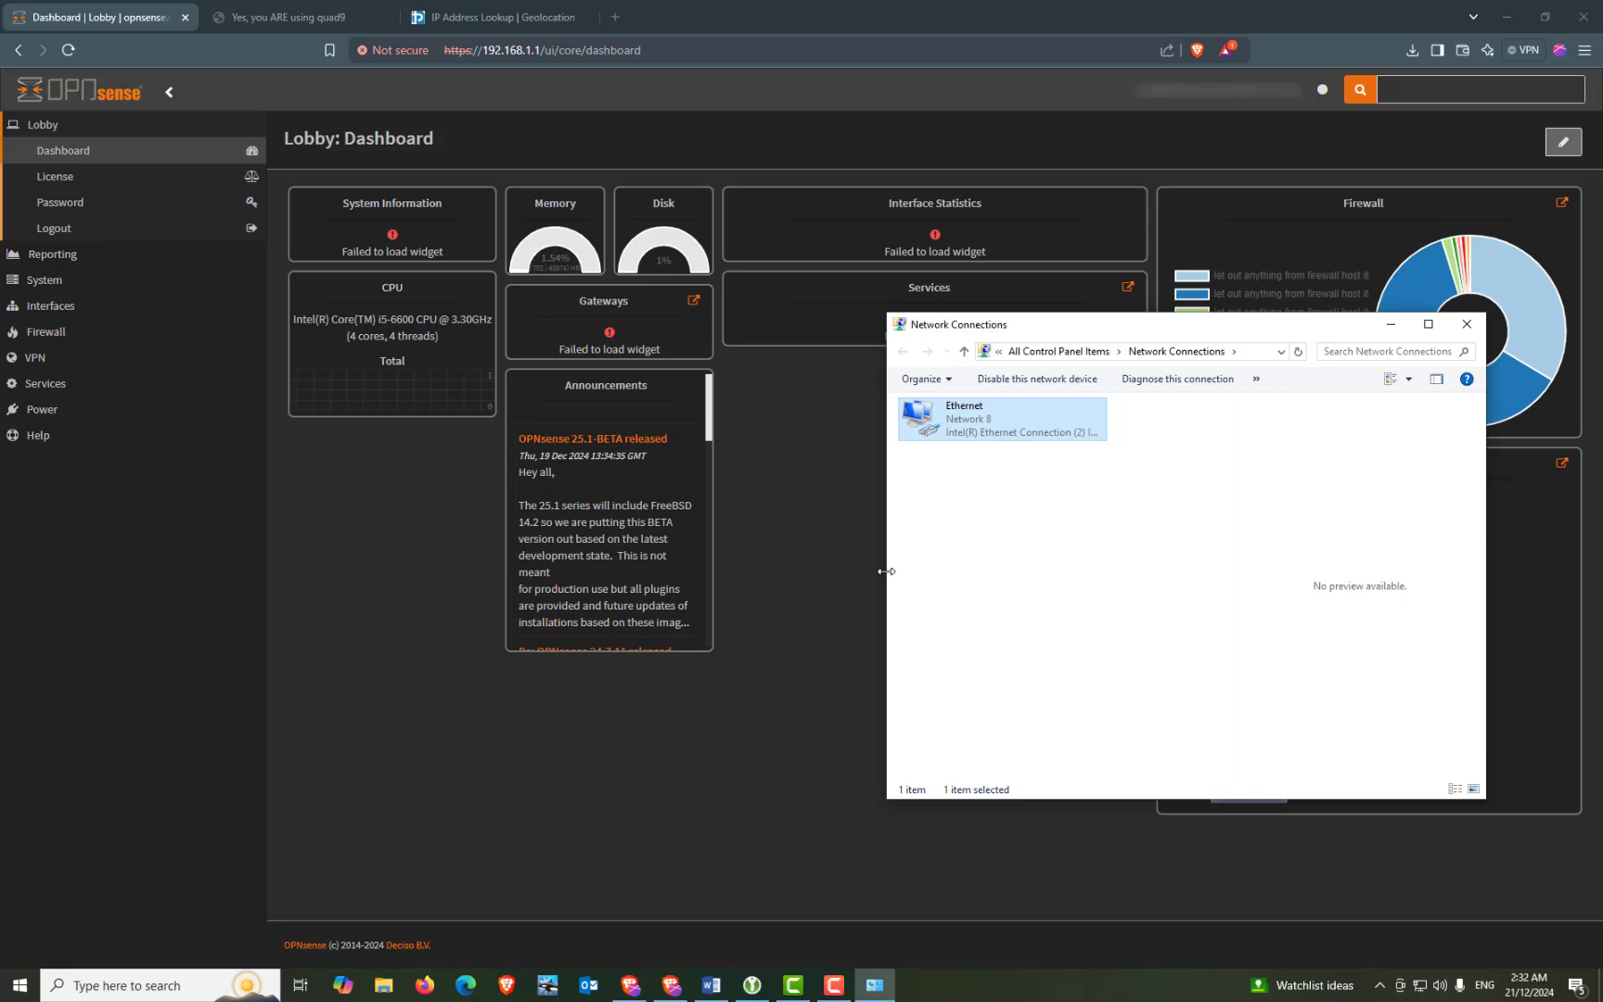
pyautogui.doubleClick(955, 436)
pyautogui.click(732, 484)
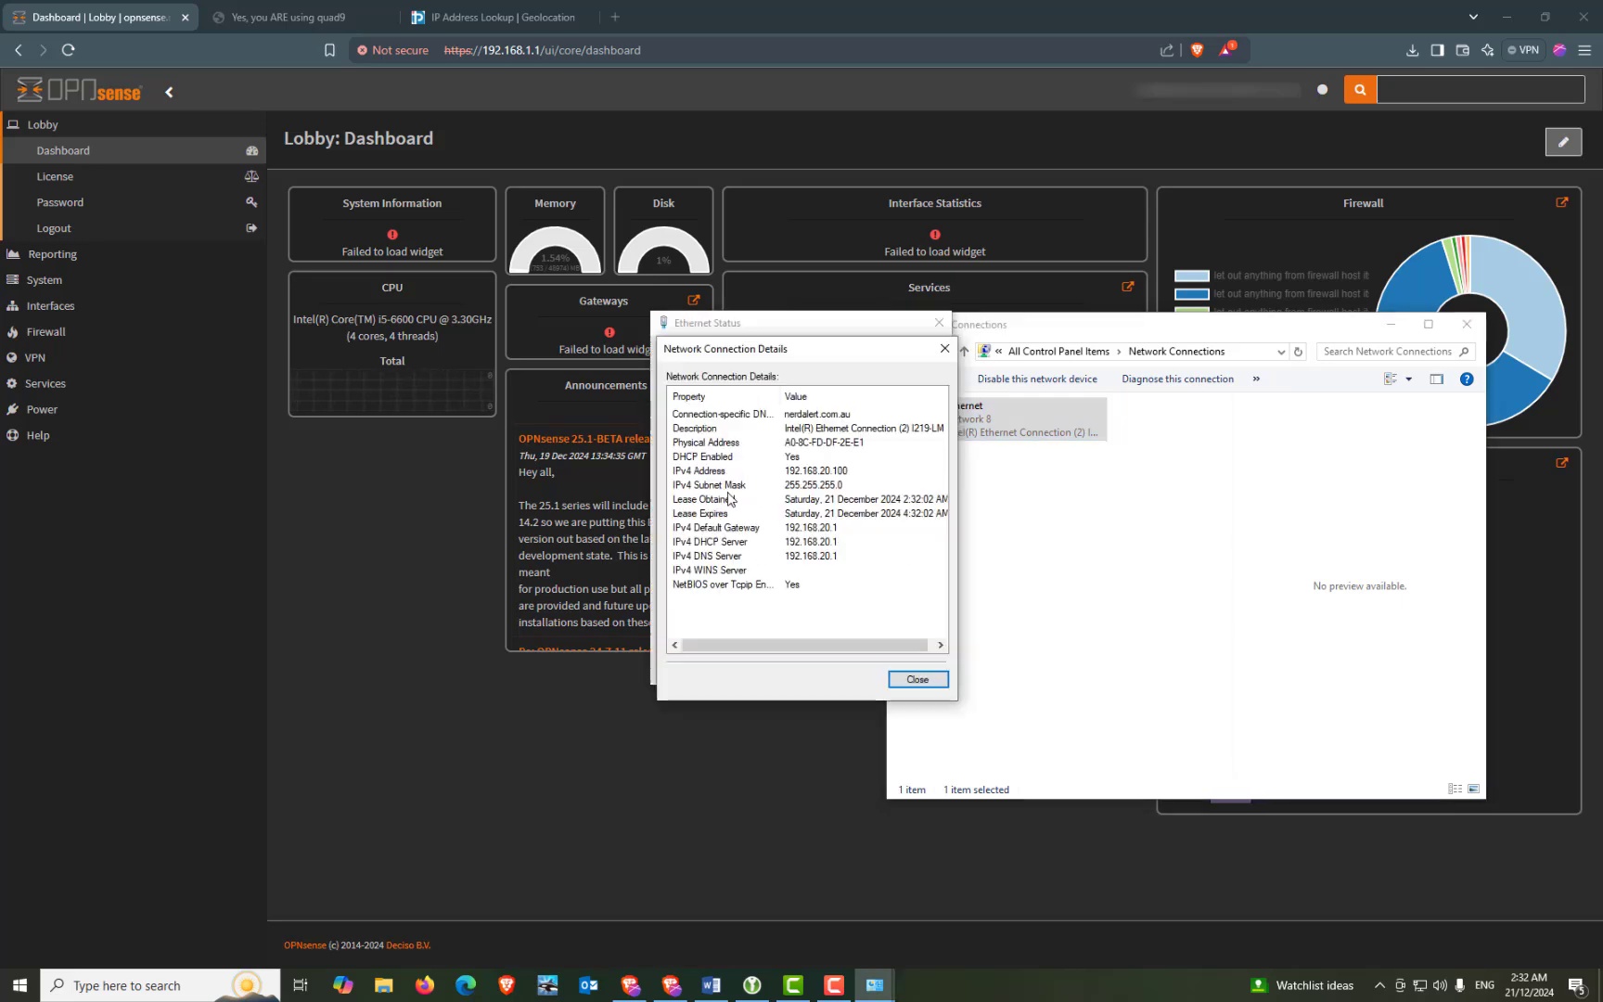
pyautogui.click(909, 680)
pyautogui.click(909, 669)
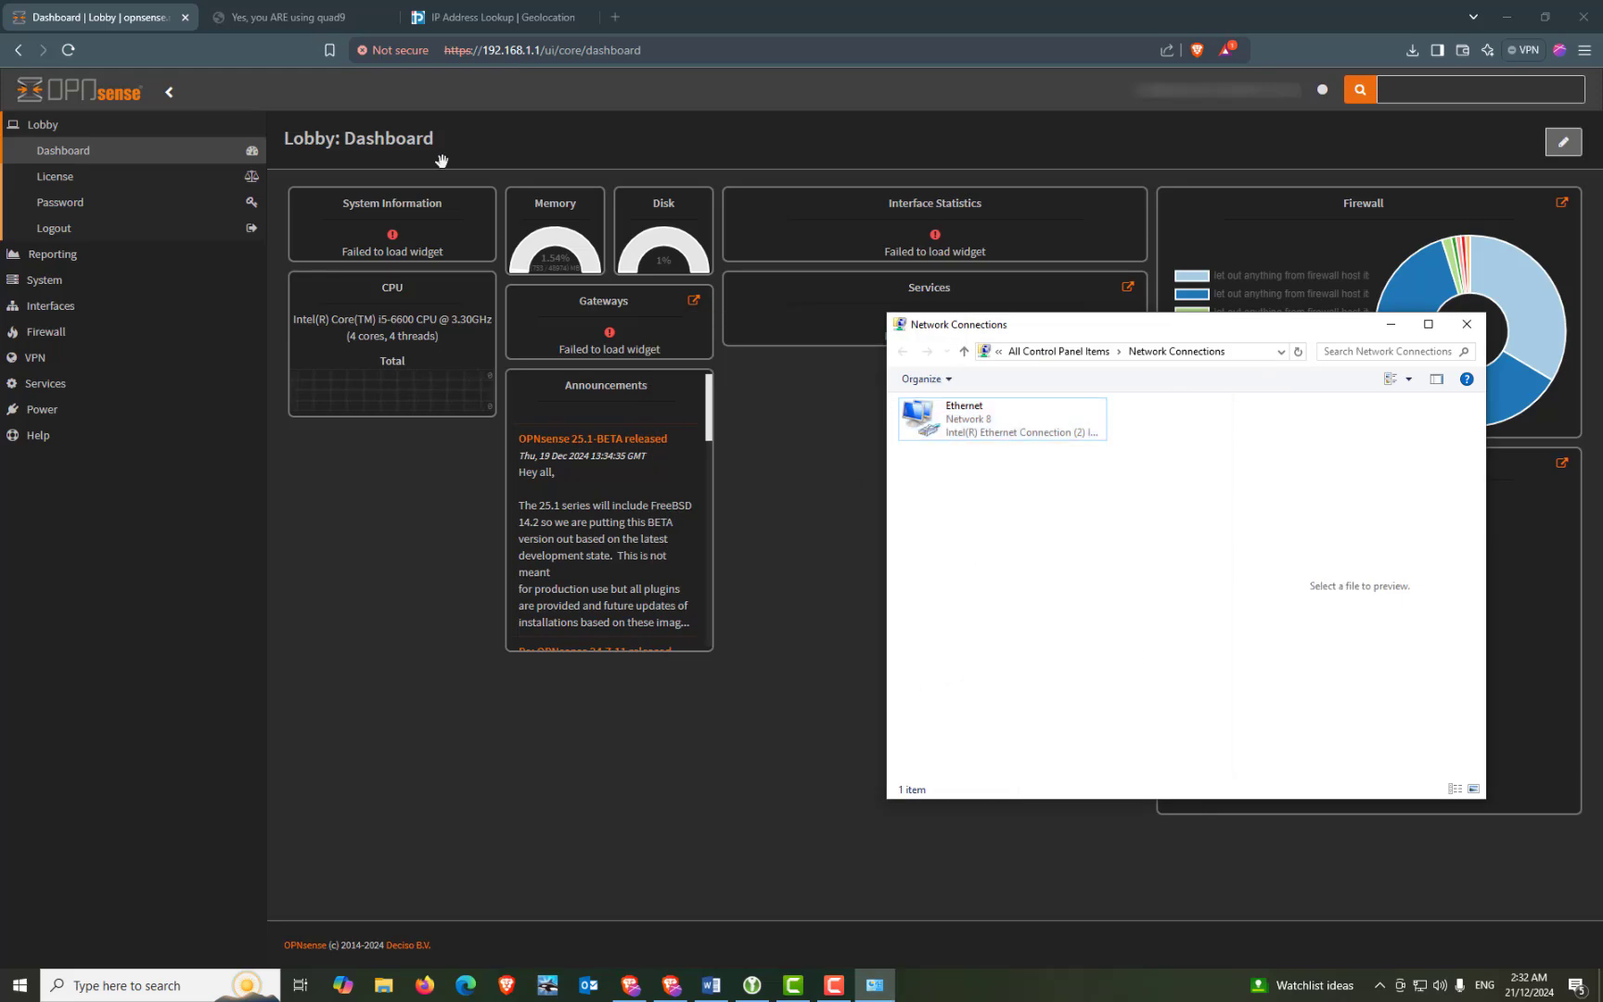
pyautogui.click(453, 17)
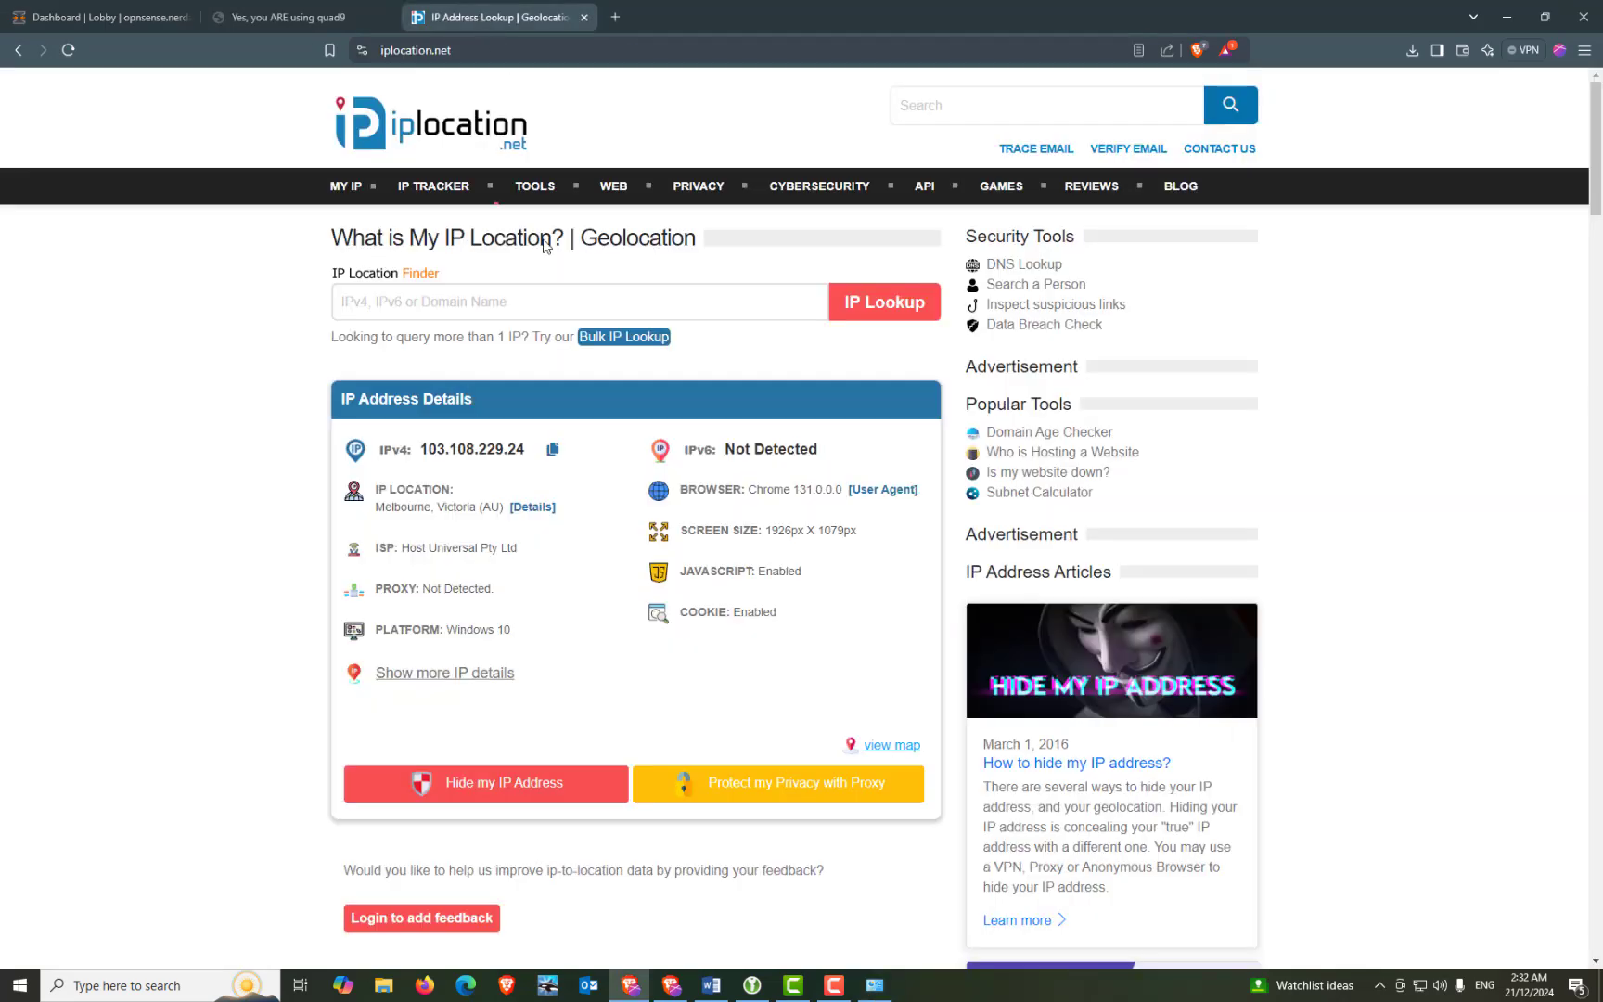
pyautogui.click(68, 50)
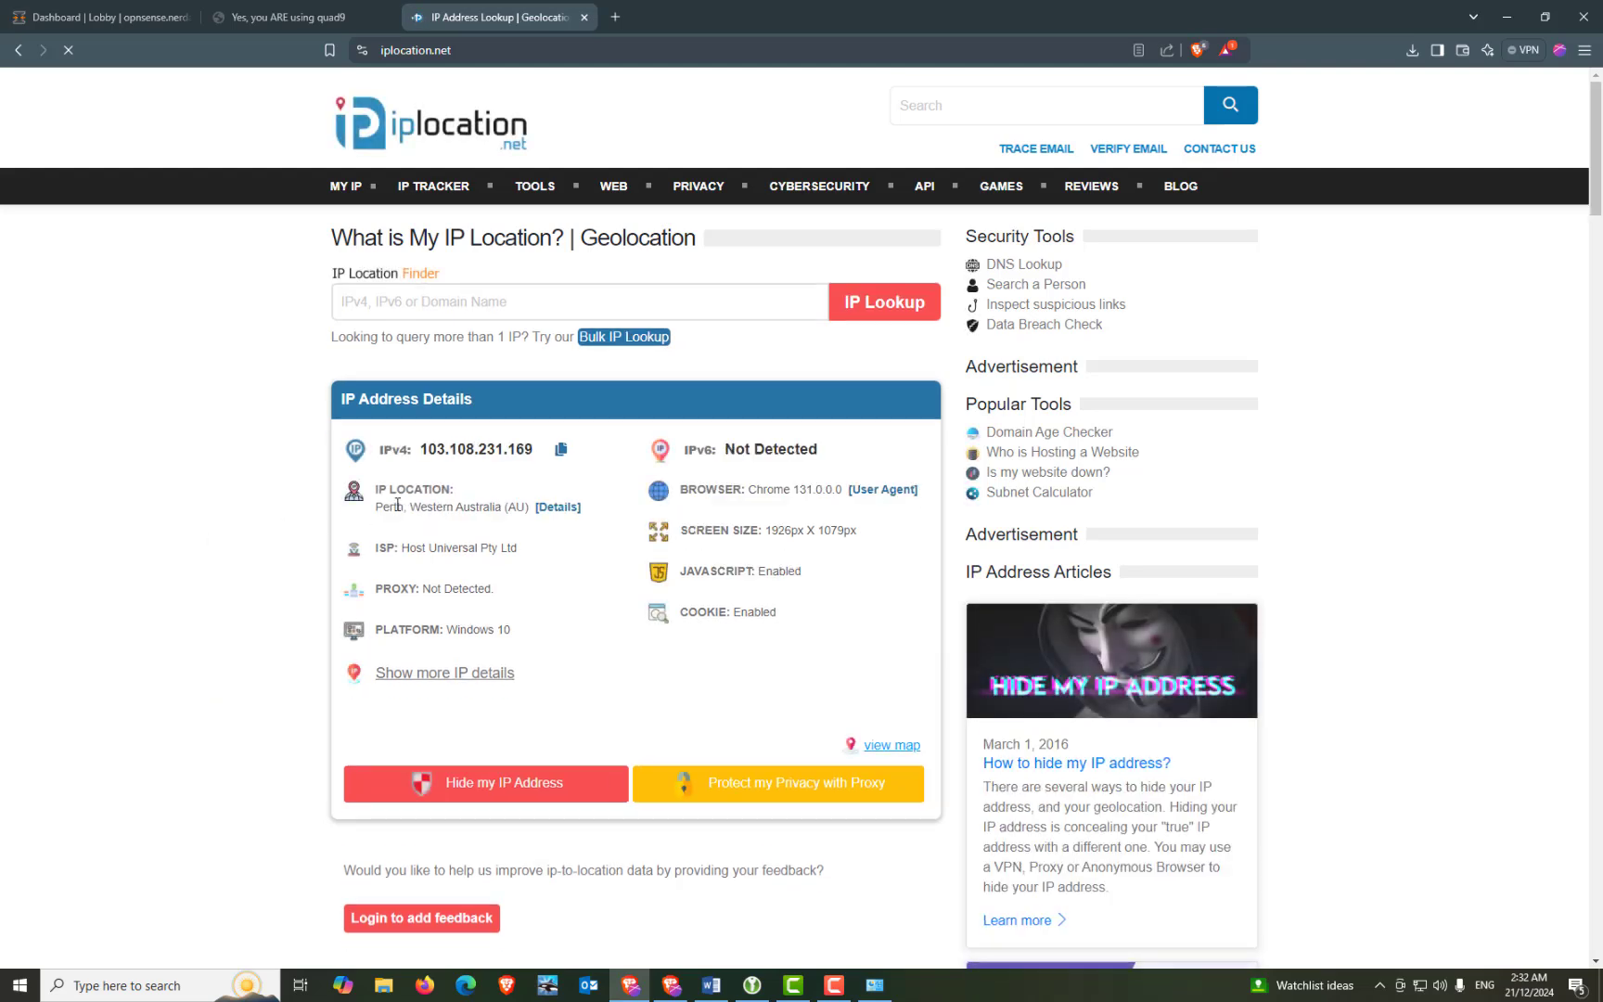
pyautogui.moveTo(389, 507); pyautogui.dragTo(489, 507)
pyautogui.click(513, 506)
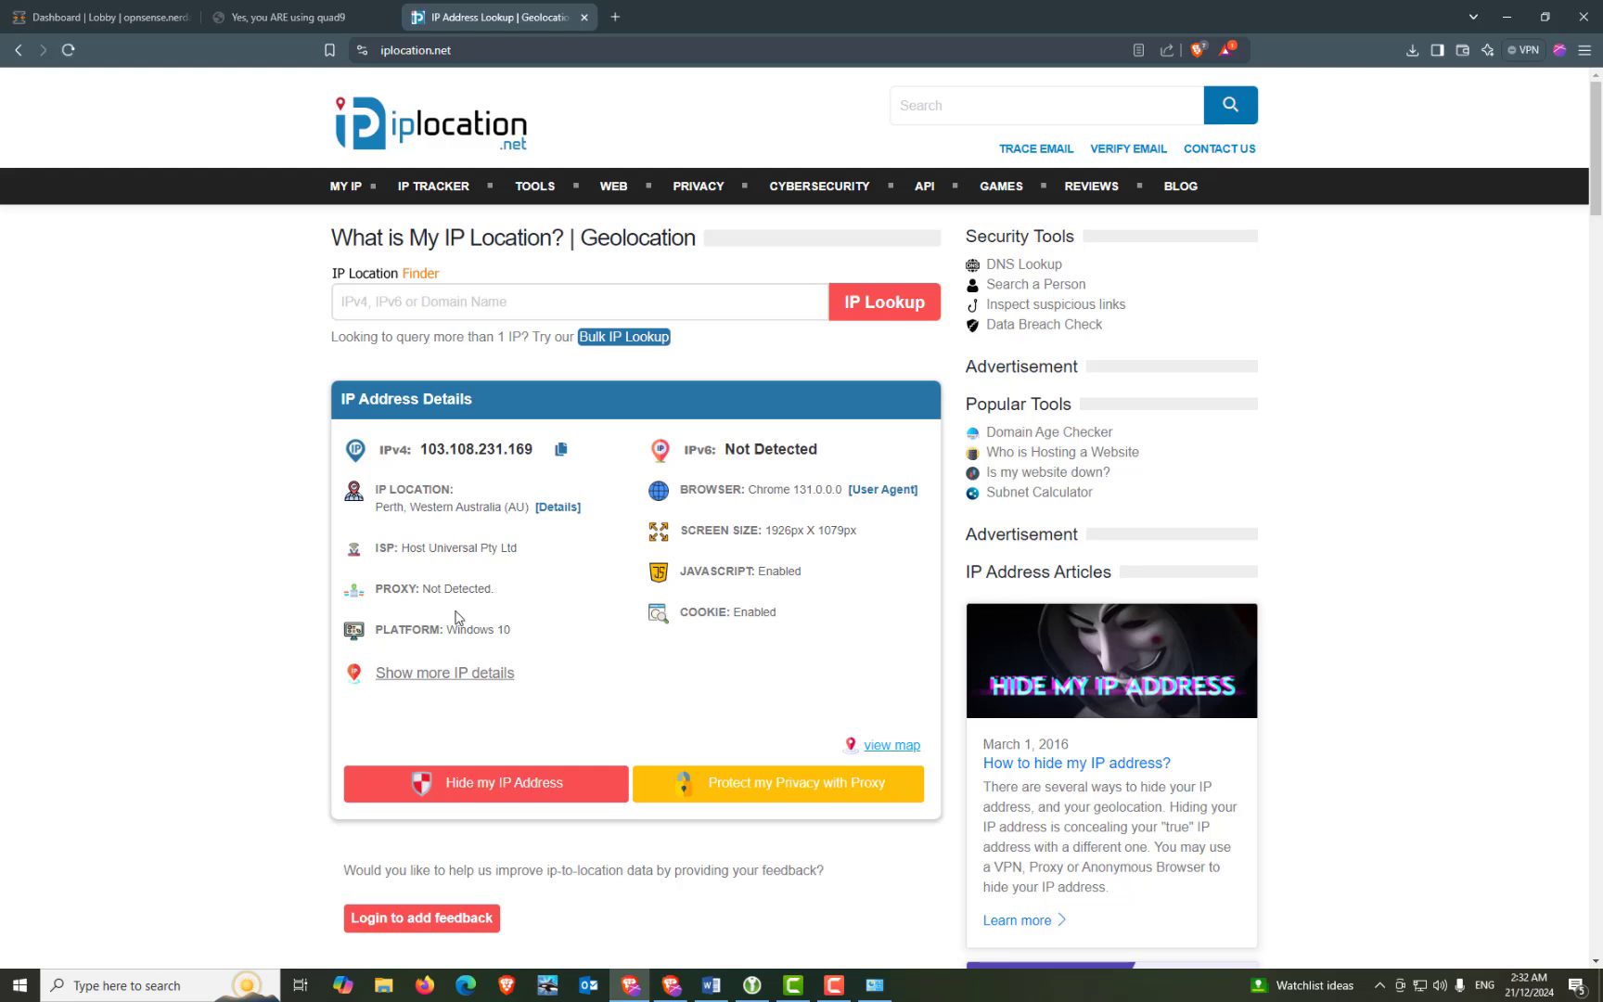
pyautogui.click(131, 13)
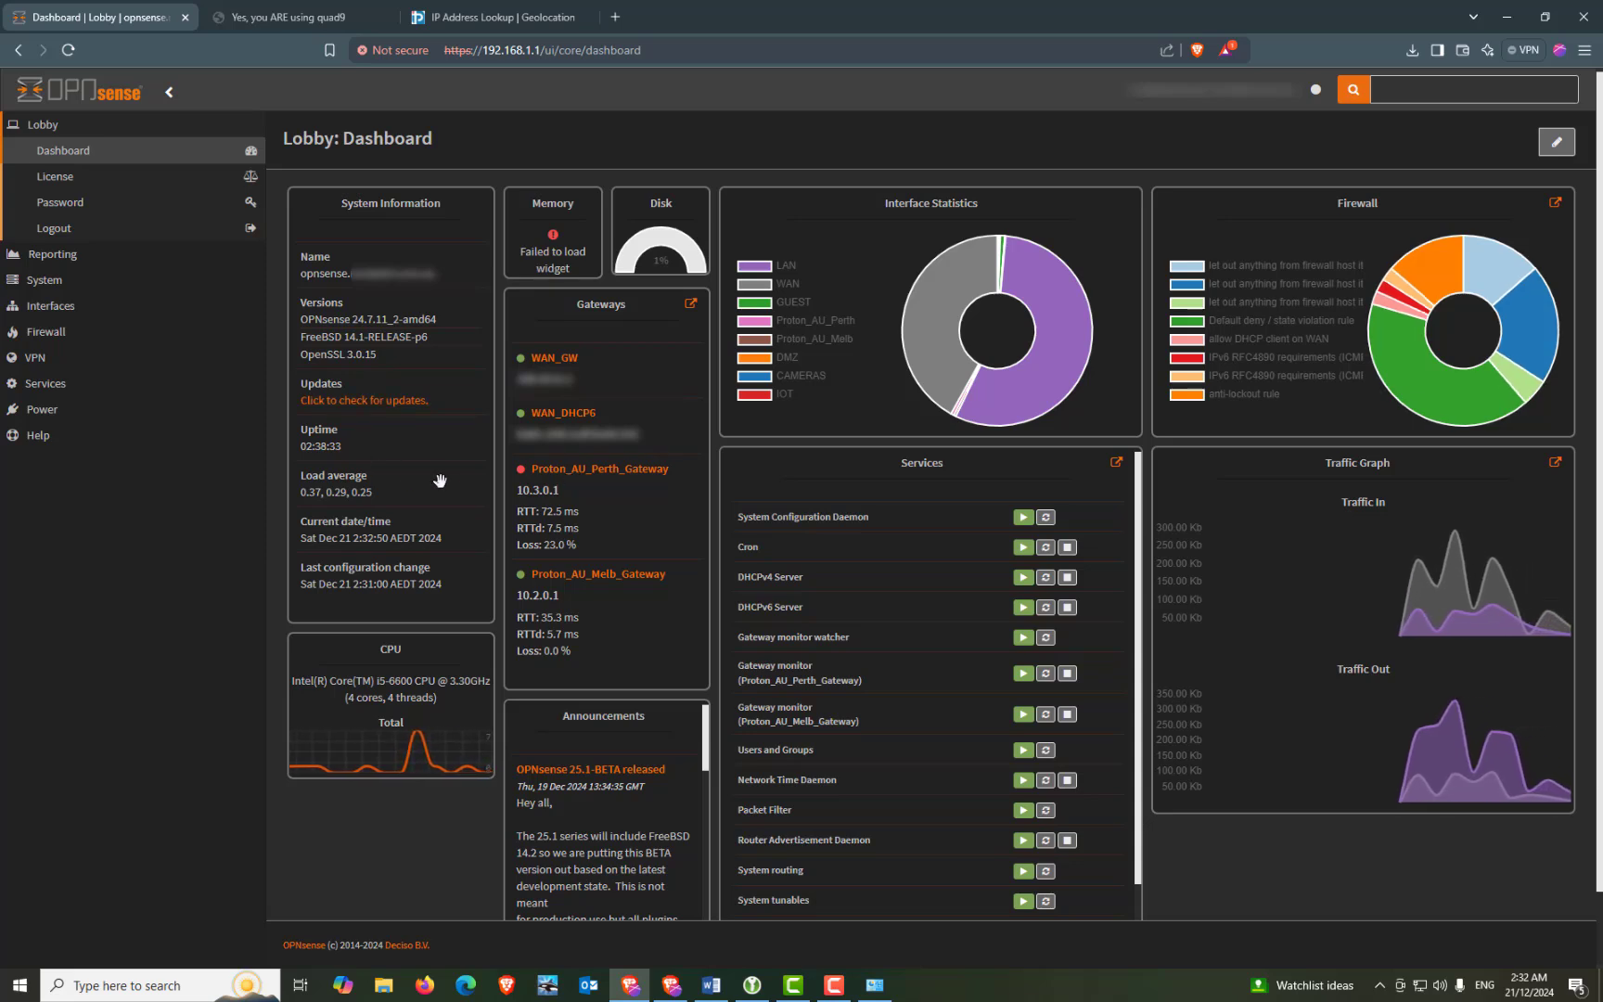
# Step: Recheck the IP lookup page, then confirm Proton_AU_Perth_Gateway shows online at 72.5 ms RTT with 6.0% loss
pyautogui.moveTo(522, 473)
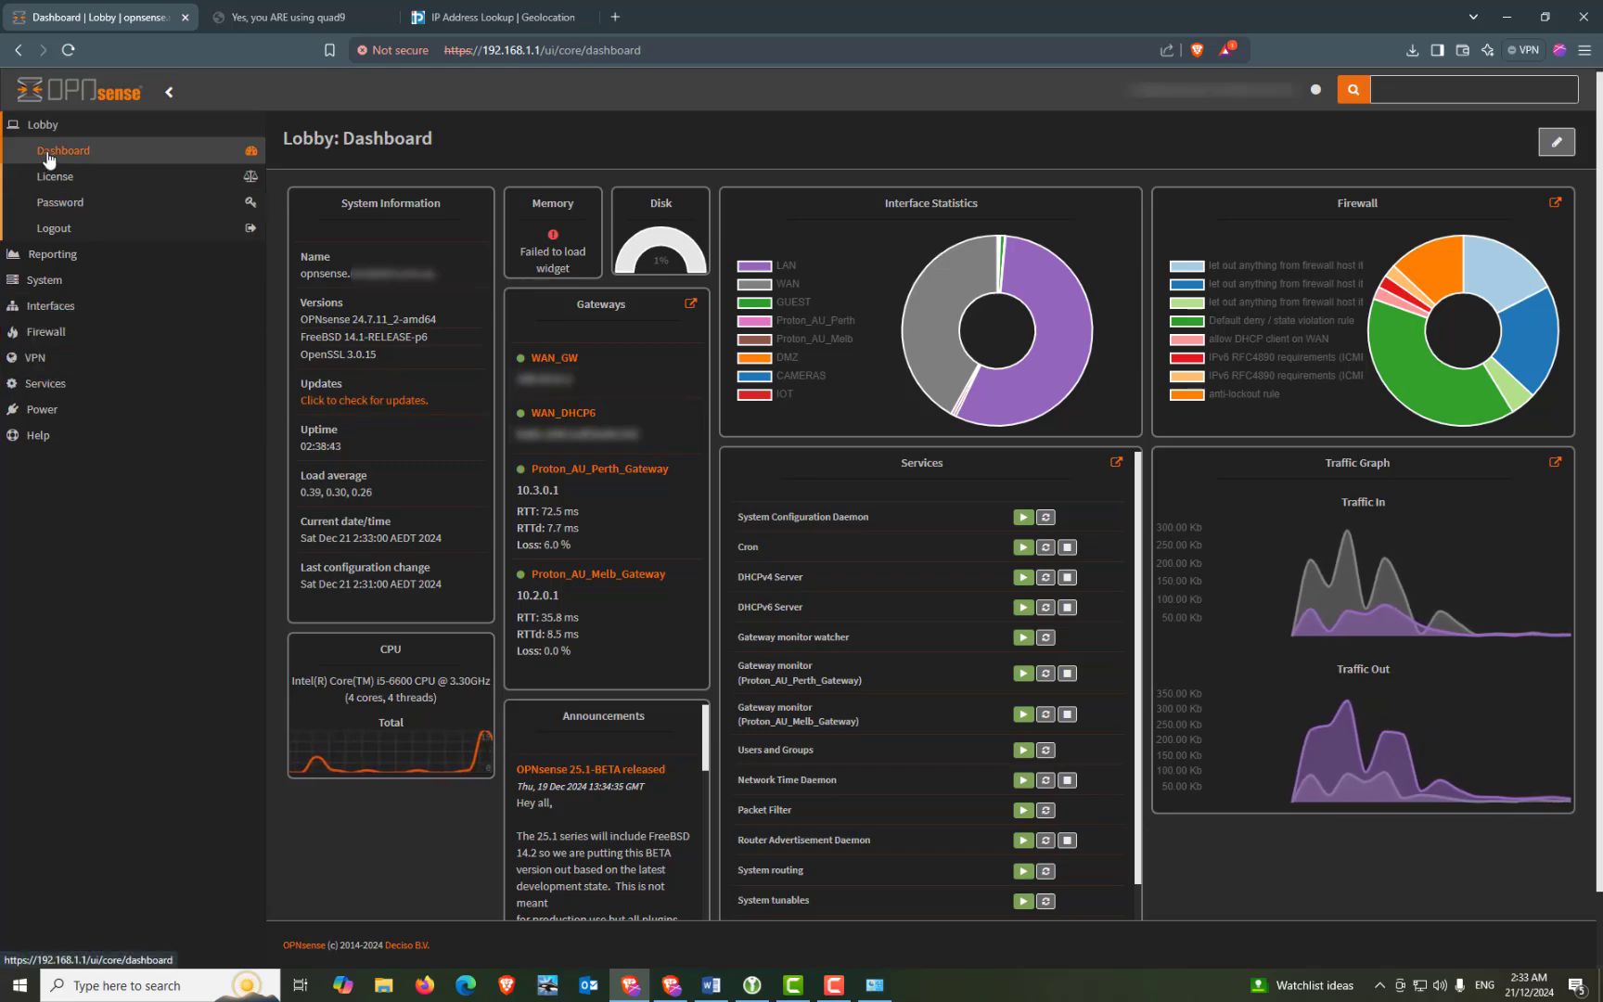
pyautogui.click(491, 17)
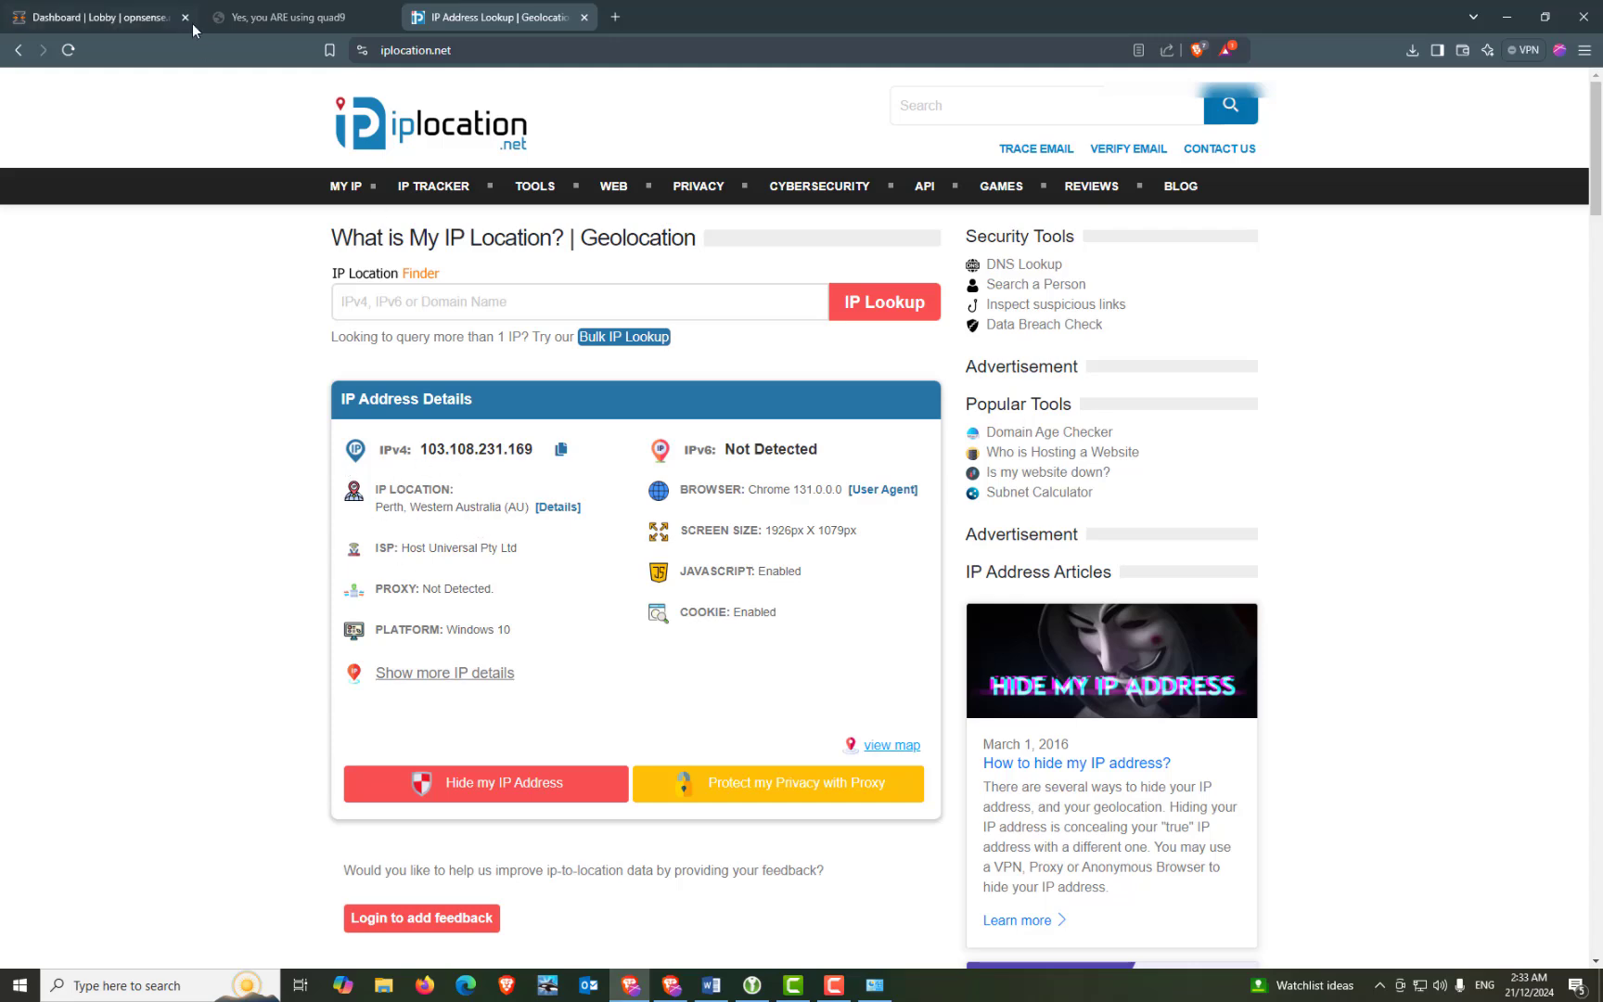
pyautogui.click(133, 19)
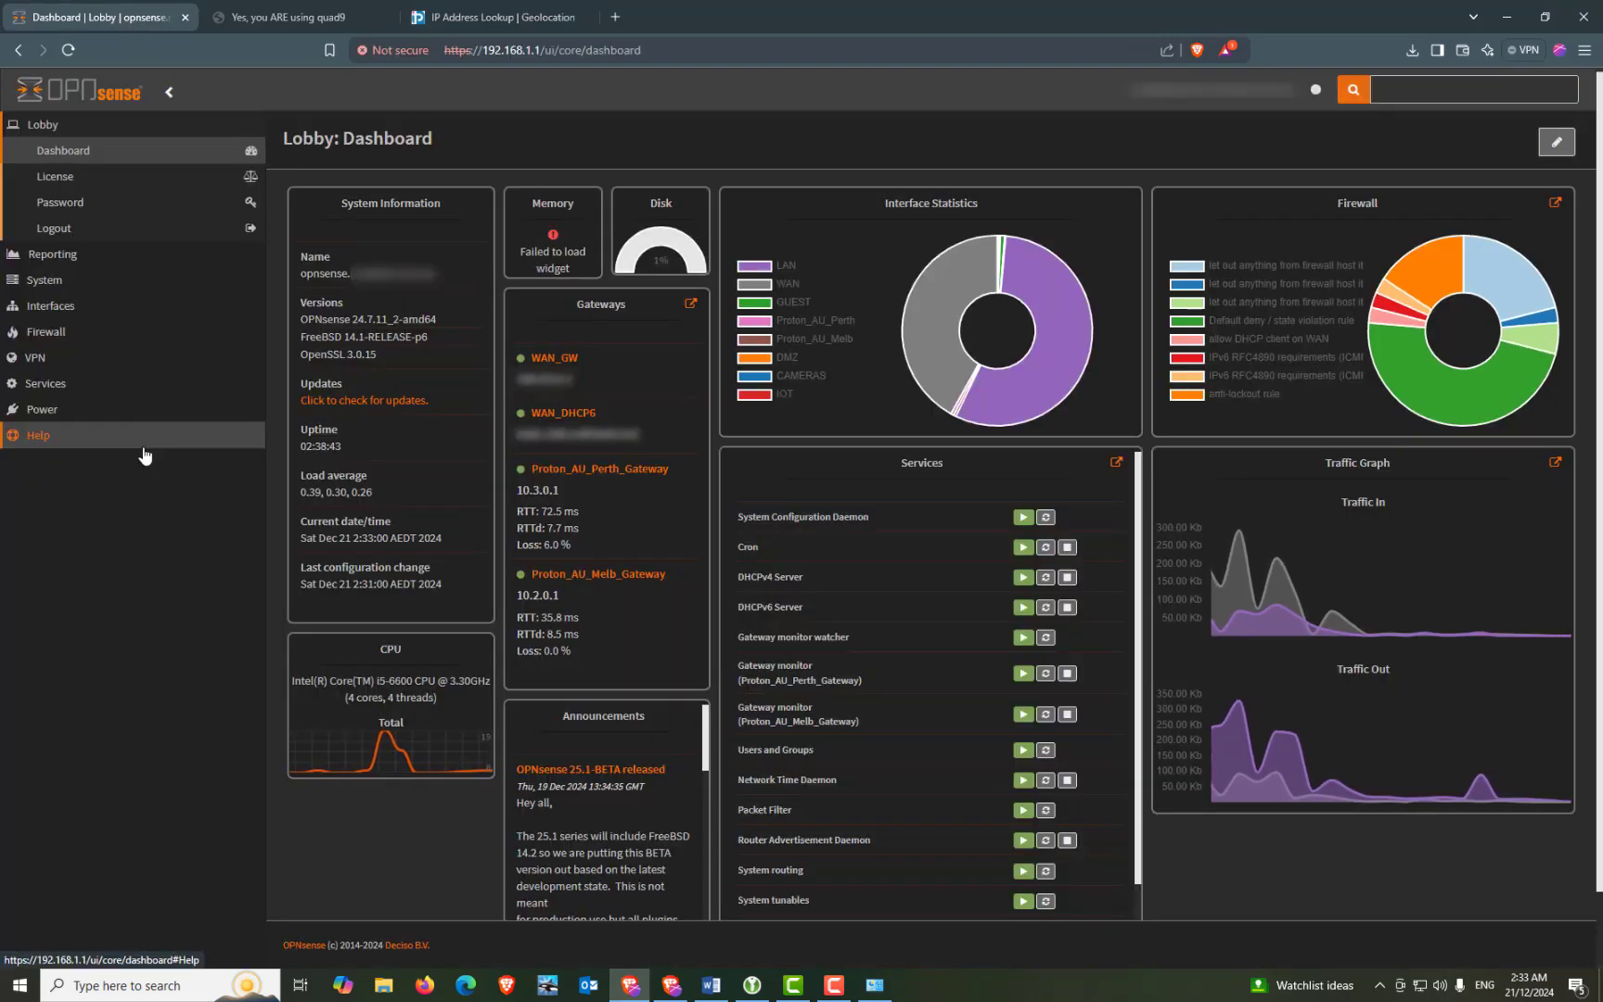